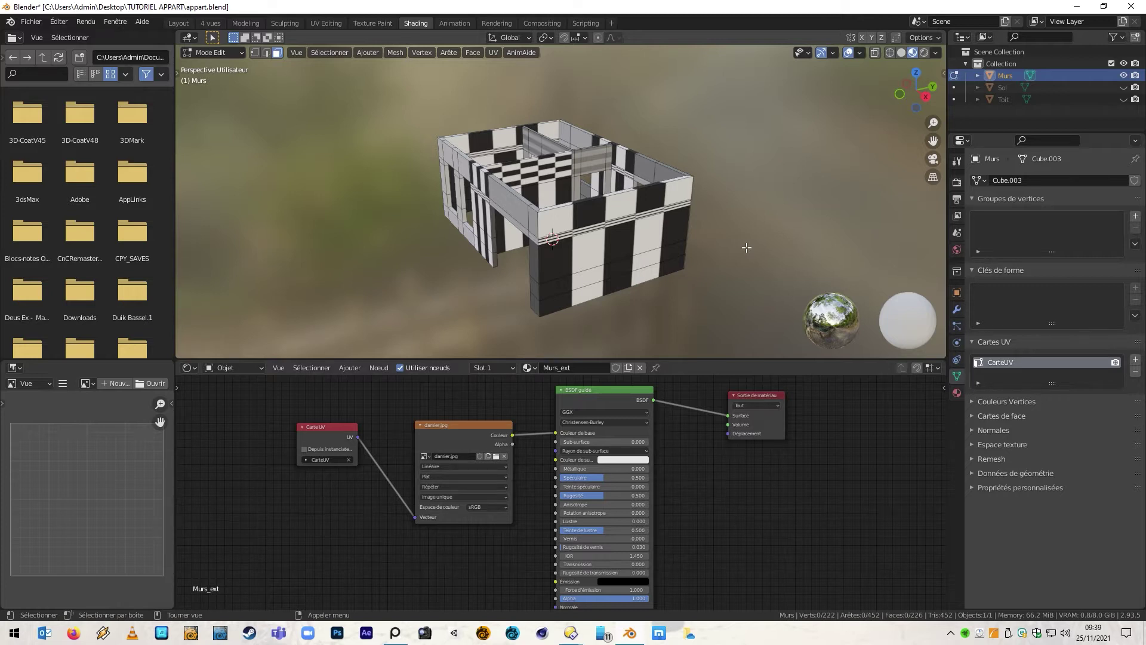
Enlarge the 3D viewport and examine where the inner partition walls of Murs meet the outer walls.
{"action": "middle_click_drag", "start_coordinate": [388, 208], "coordinate": [821, 266]}
{"action": "scroll", "coordinate": [708, 247], "scroll_direction": "up", "scroll_amount": 5}
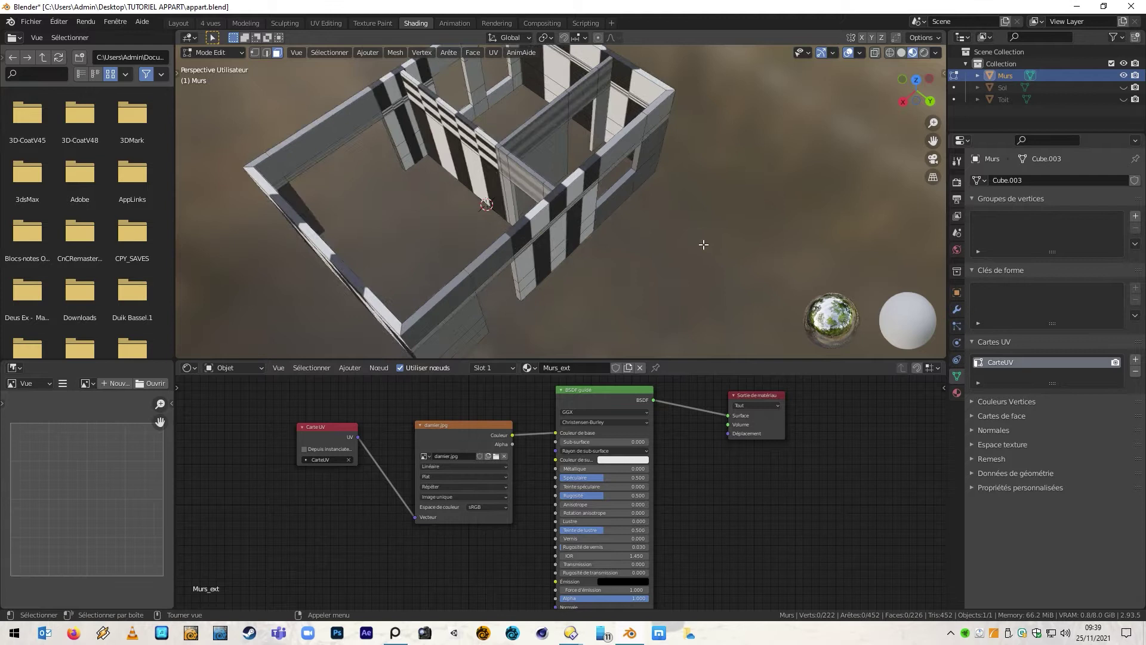
{"action": "middle_click_drag", "start_coordinate": [680, 253], "coordinate": [429, 163]}
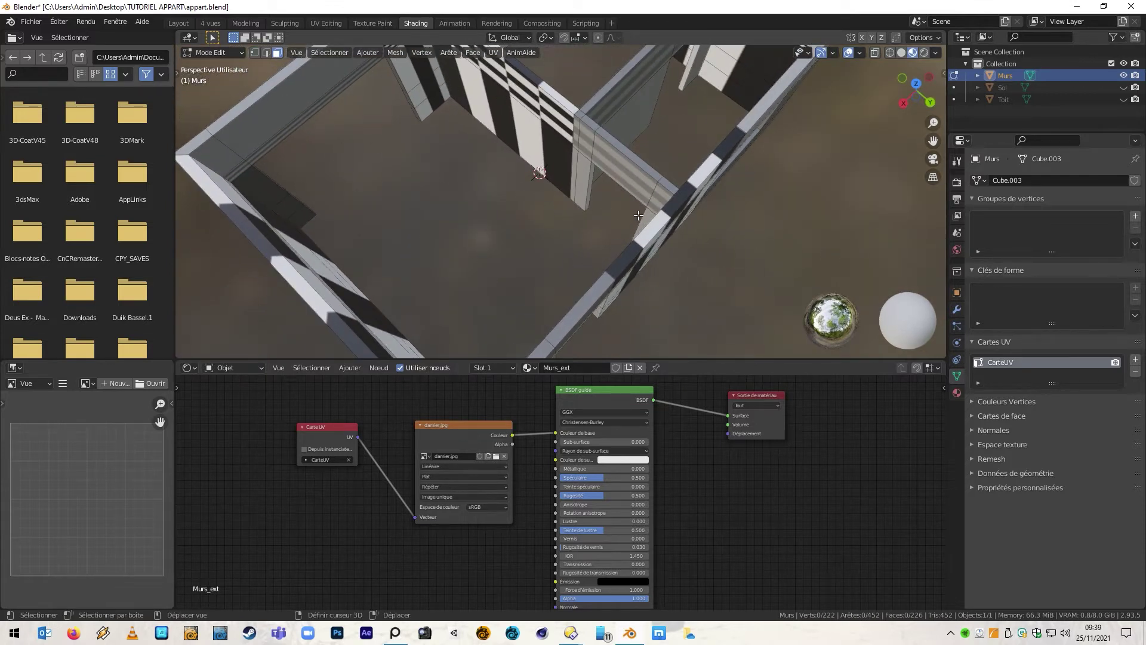
{"action": "middle_click_drag", "start_coordinate": [605, 265], "coordinate": [712, 145]}
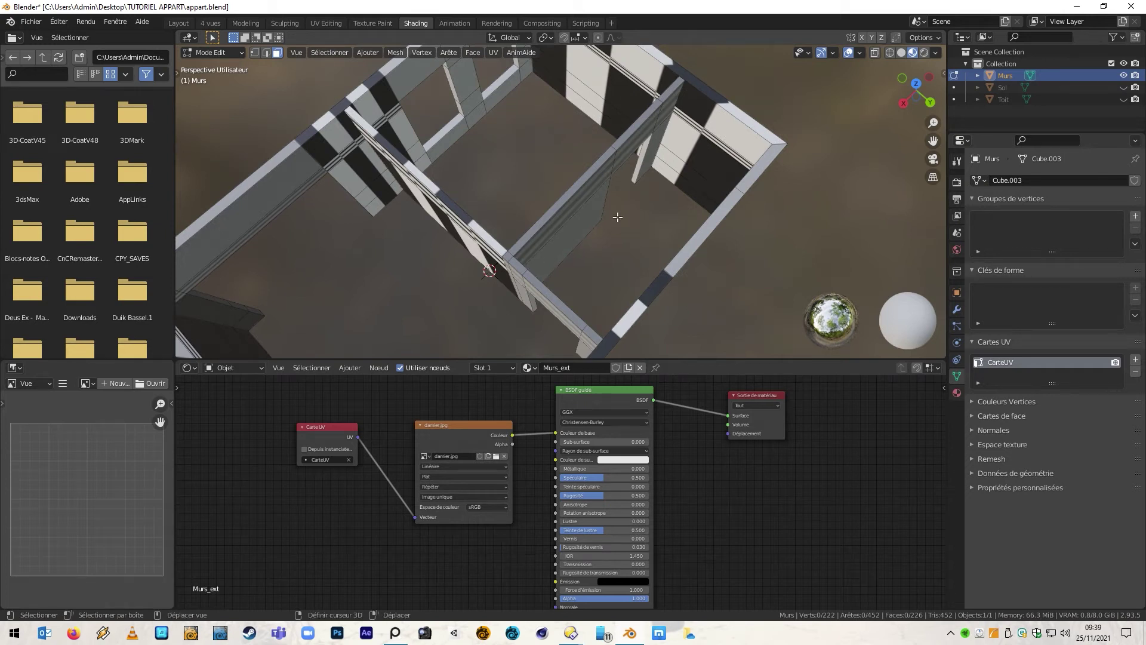
{"action": "middle_click_drag", "start_coordinate": [696, 288], "coordinate": [687, 153]}
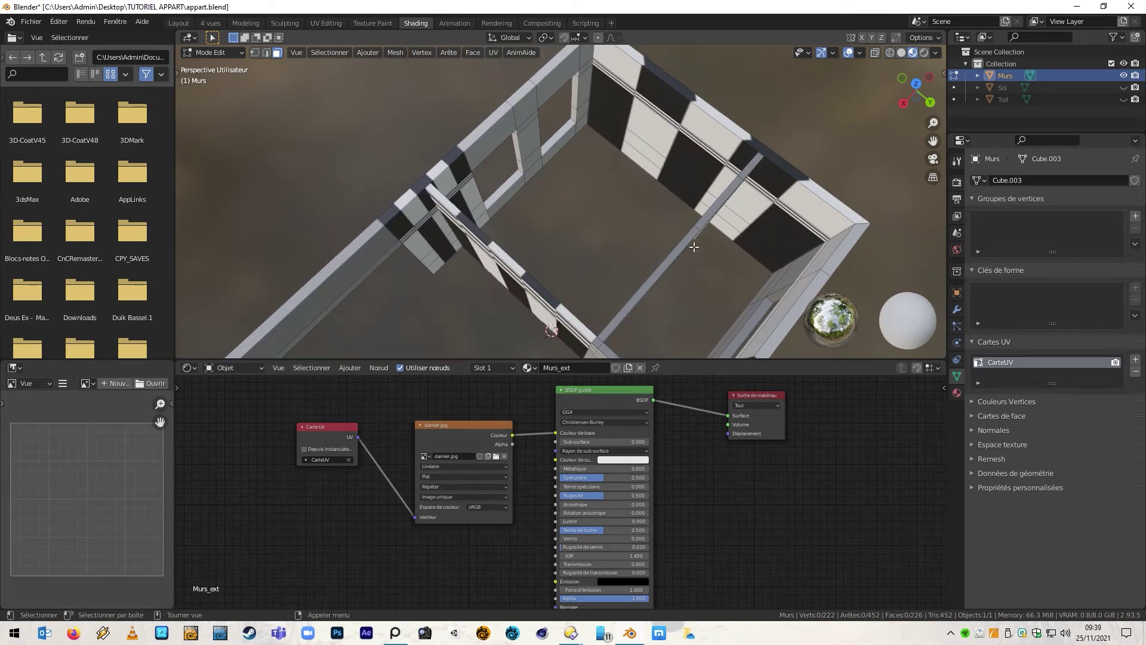
{"action": "middle_click_drag", "start_coordinate": [693, 247], "coordinate": [591, 231]}
{"action": "left_click_drag", "start_coordinate": [693, 360], "coordinate": [692, 533]}
{"action": "middle_click_drag", "start_coordinate": [597, 268], "coordinate": [544, 225]}
{"action": "middle_click_drag", "start_coordinate": [621, 293], "coordinate": [749, 284]}
{"action": "left_click", "coordinate": [723, 172]}
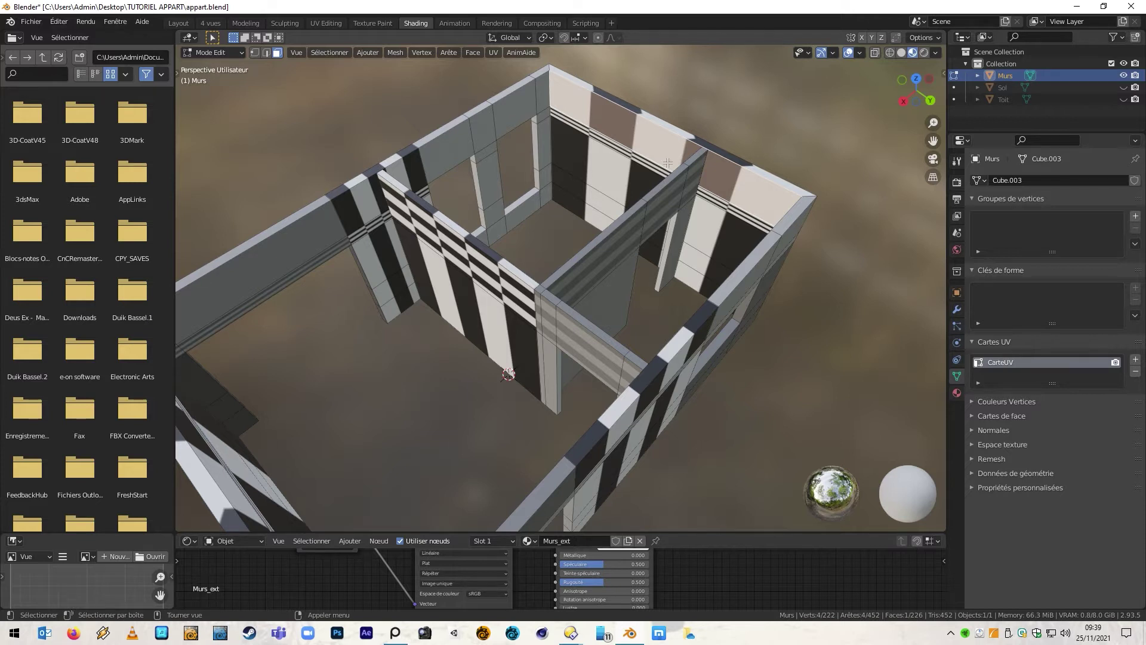
{"action": "left_click", "coordinate": [794, 159]}
Add a vertical loop cut to the outer wall close to the end of the partition between the two small rooms.
{"action": "middle_click_drag", "start_coordinate": [815, 154], "coordinate": [521, 268]}
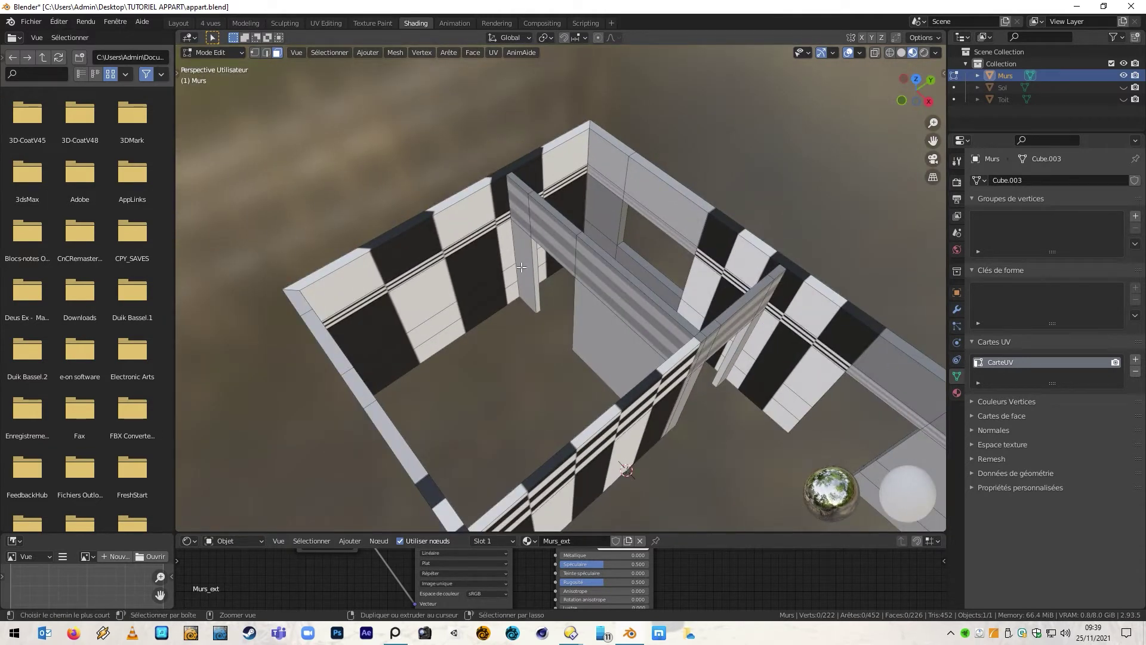
{"action": "key", "text": "ctrl+r"}
{"action": "left_click", "coordinate": [445, 235]}
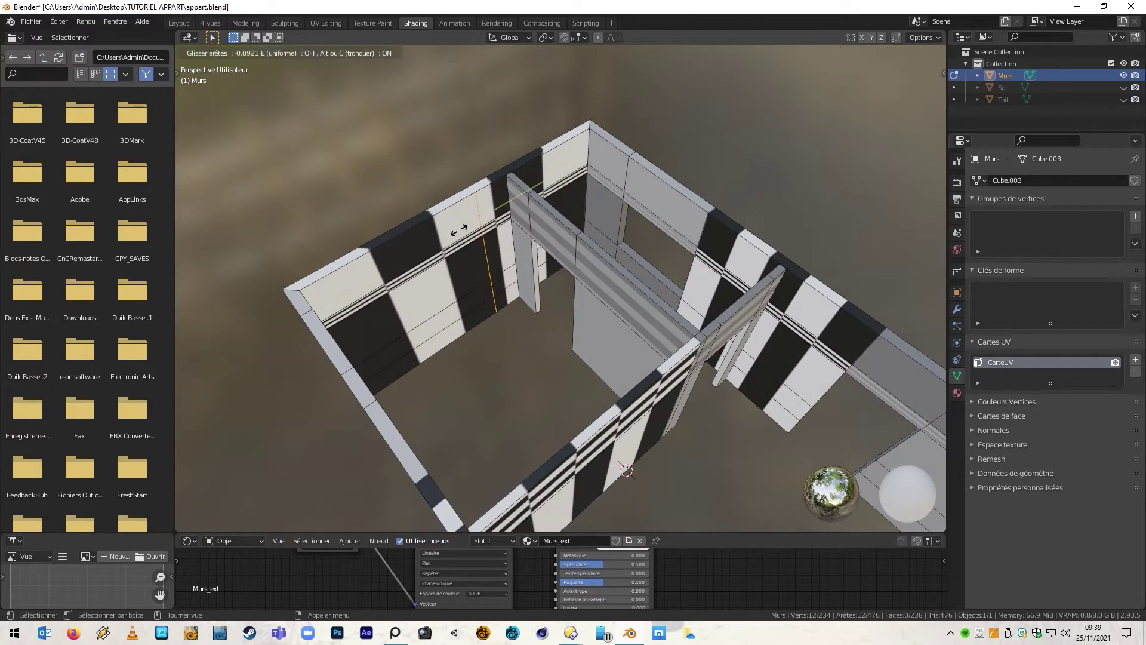
{"action": "left_click", "coordinate": [488, 216]}
Straighten the slanted loop in top view by scaling its vertices to 0 along Y.
{"action": "key", "text": "KP_7"}
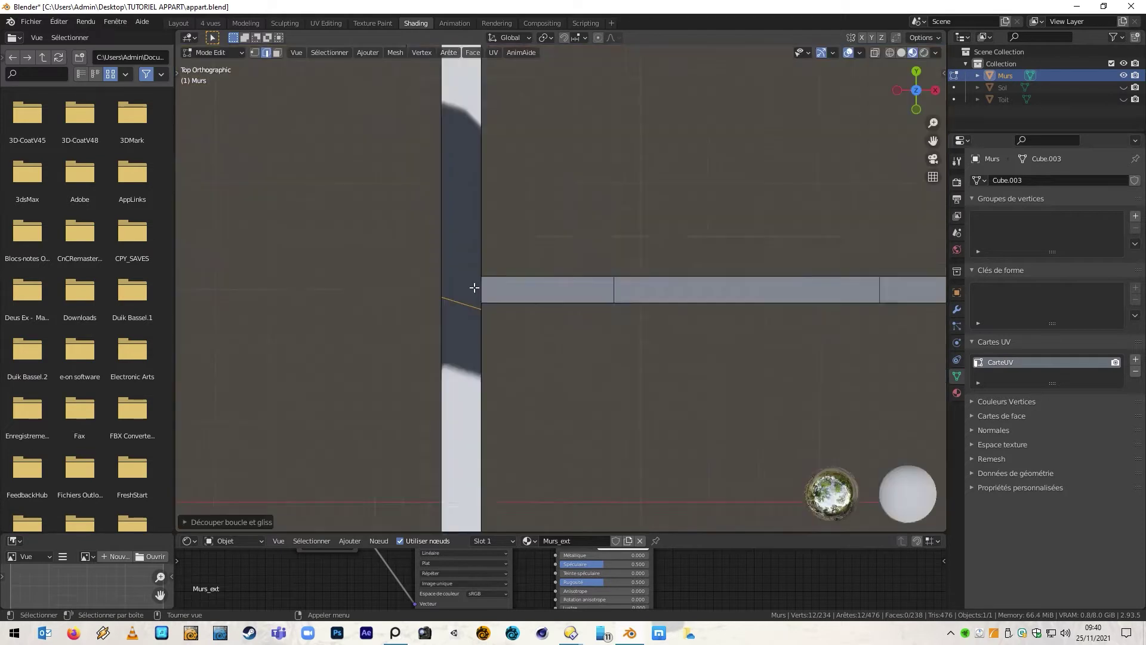
{"action": "scroll", "coordinate": [474, 287], "scroll_direction": "up", "scroll_amount": 3}
{"action": "scroll", "coordinate": [465, 310], "scroll_direction": "down", "scroll_amount": 3}
{"action": "scroll", "coordinate": [463, 328], "scroll_direction": "down", "scroll_amount": 3}
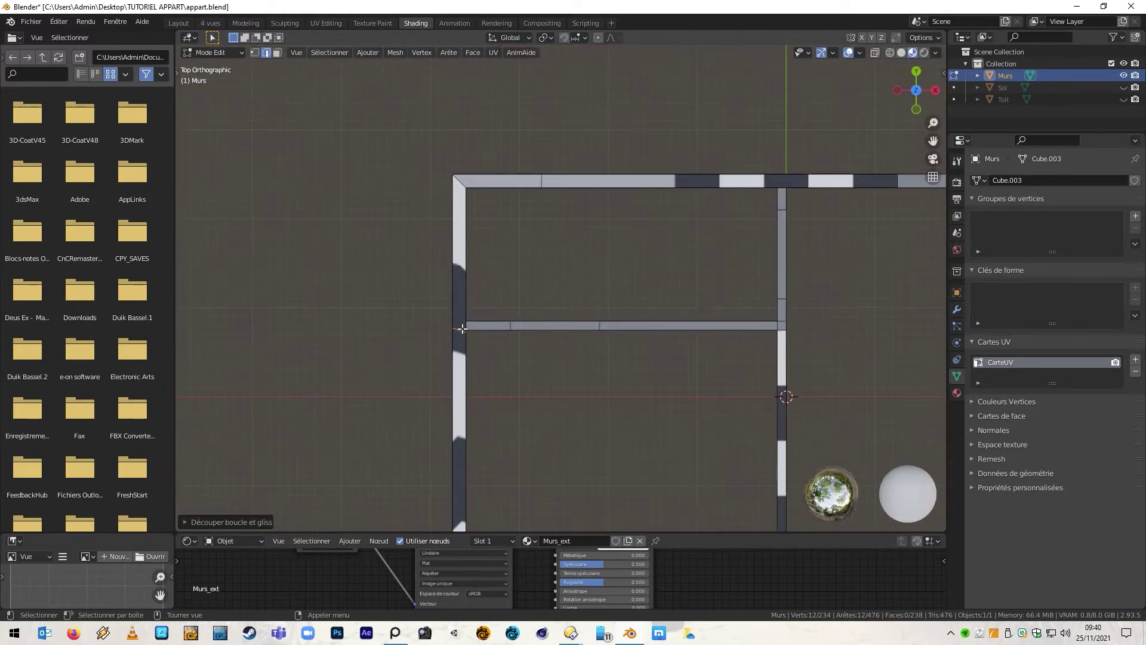
{"action": "middle_click_drag", "start_coordinate": [494, 388], "coordinate": [567, 314], "text": "shift"}
{"action": "scroll", "coordinate": [526, 229], "scroll_direction": "up", "scroll_amount": 12}
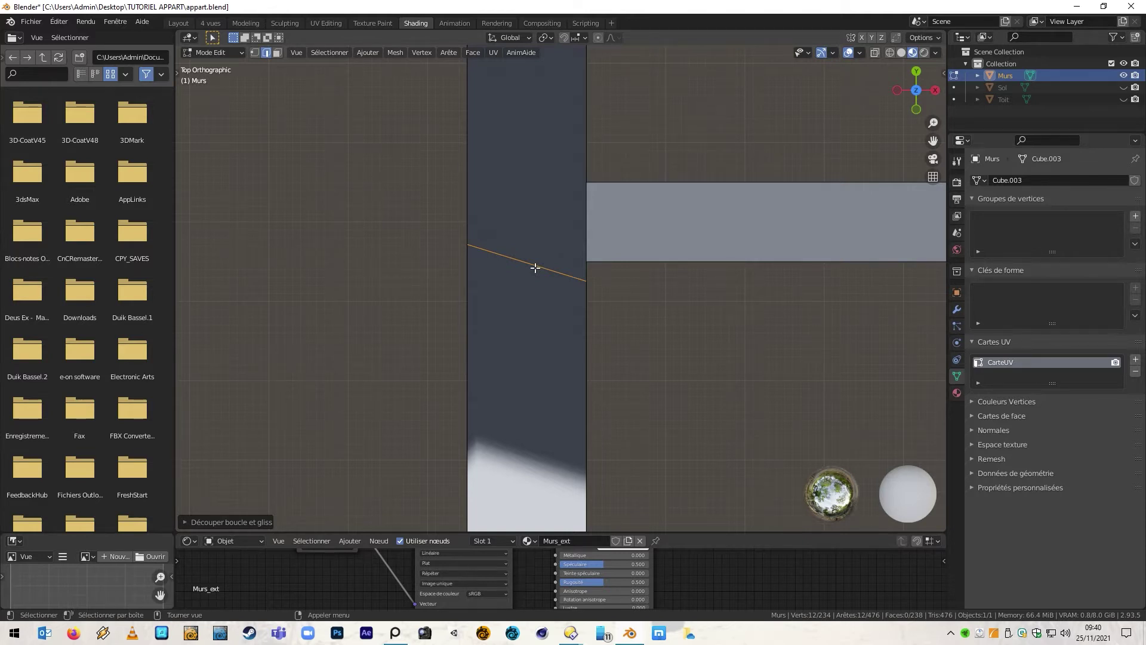
{"action": "key", "text": "1"}
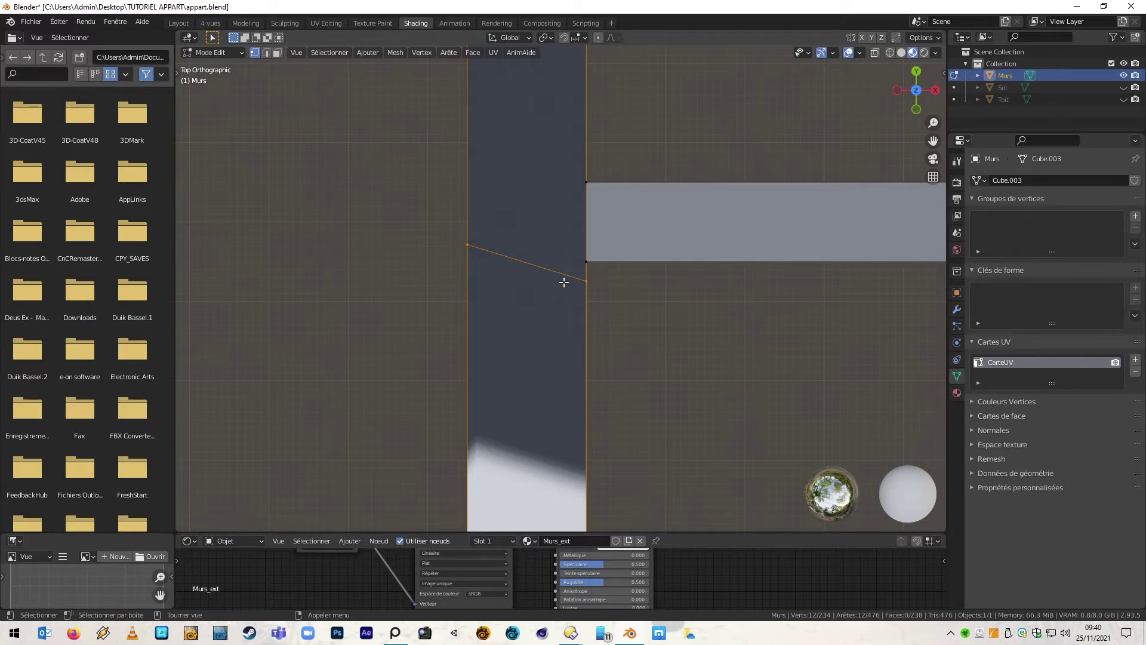
{"action": "key", "text": "s"}
{"action": "key", "text": "y"}
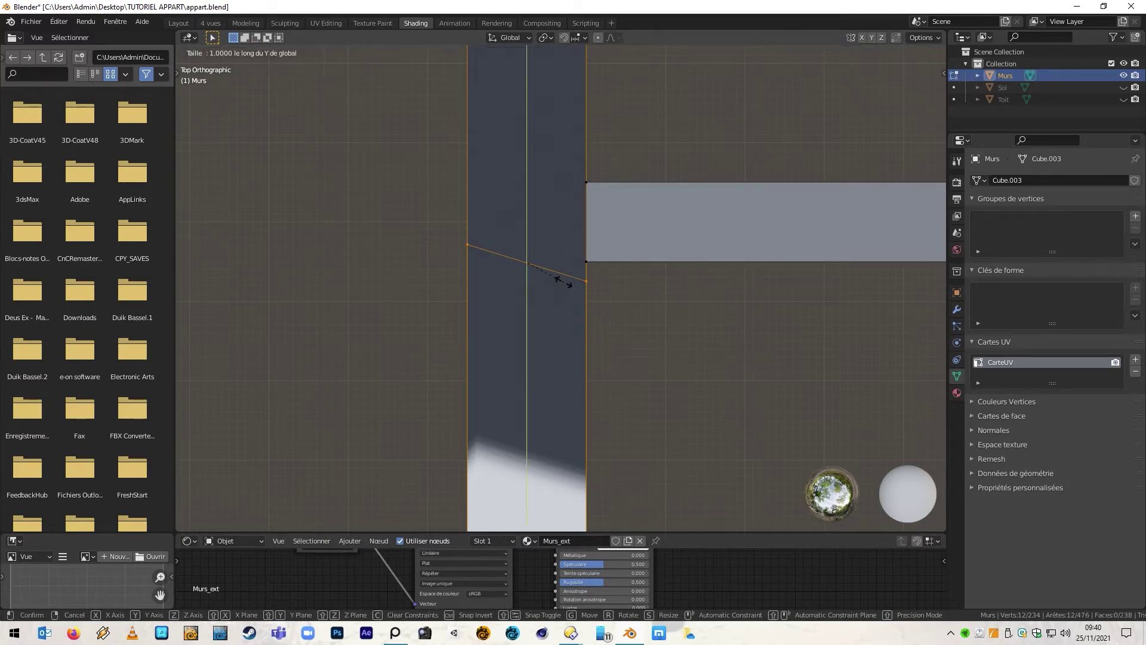
{"action": "type", "text": "0"}
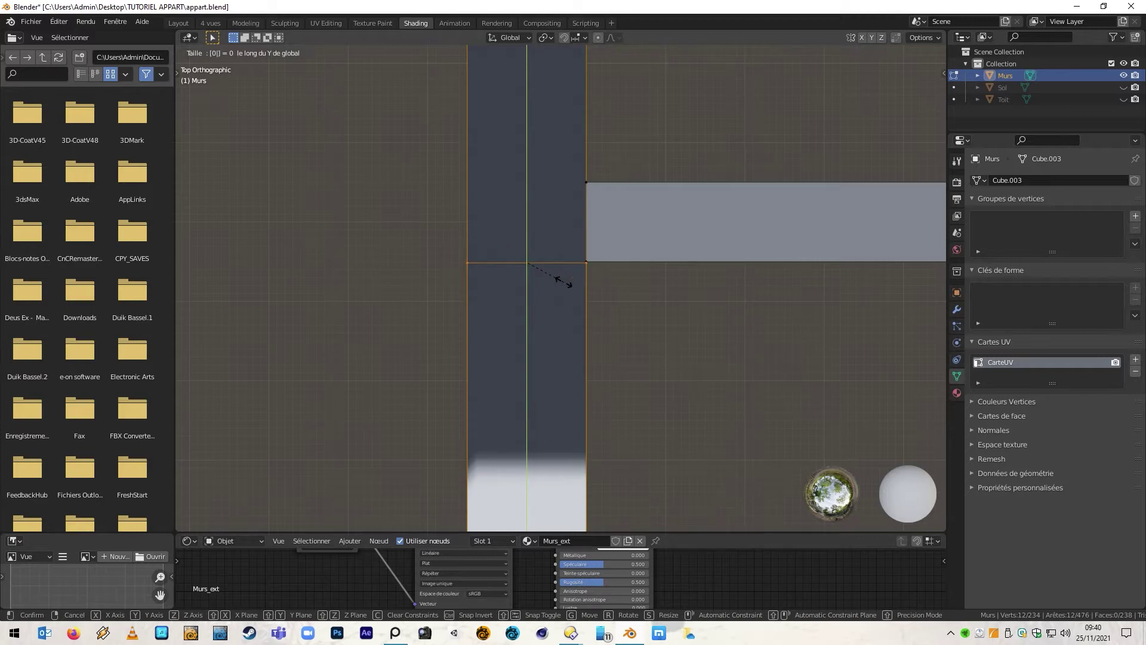
{"action": "key", "text": "Return"}
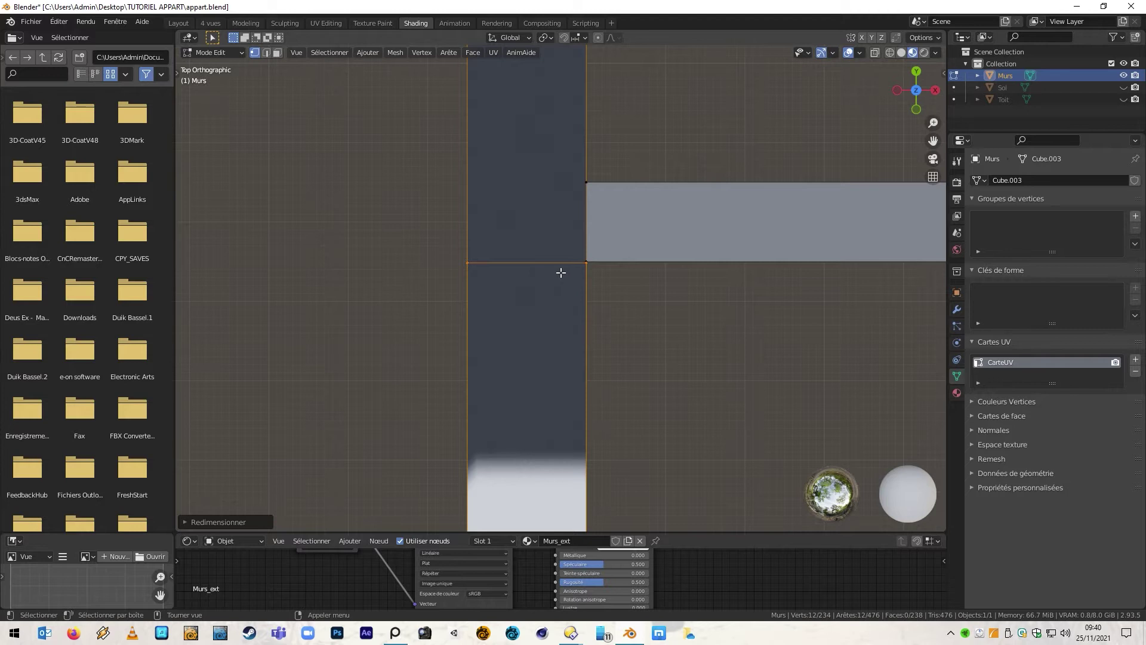
Slide the straightened loop flush with the partition's lower side as seen from above, and deselect it.
{"action": "key", "text": "g"}
{"action": "key", "text": "g"}
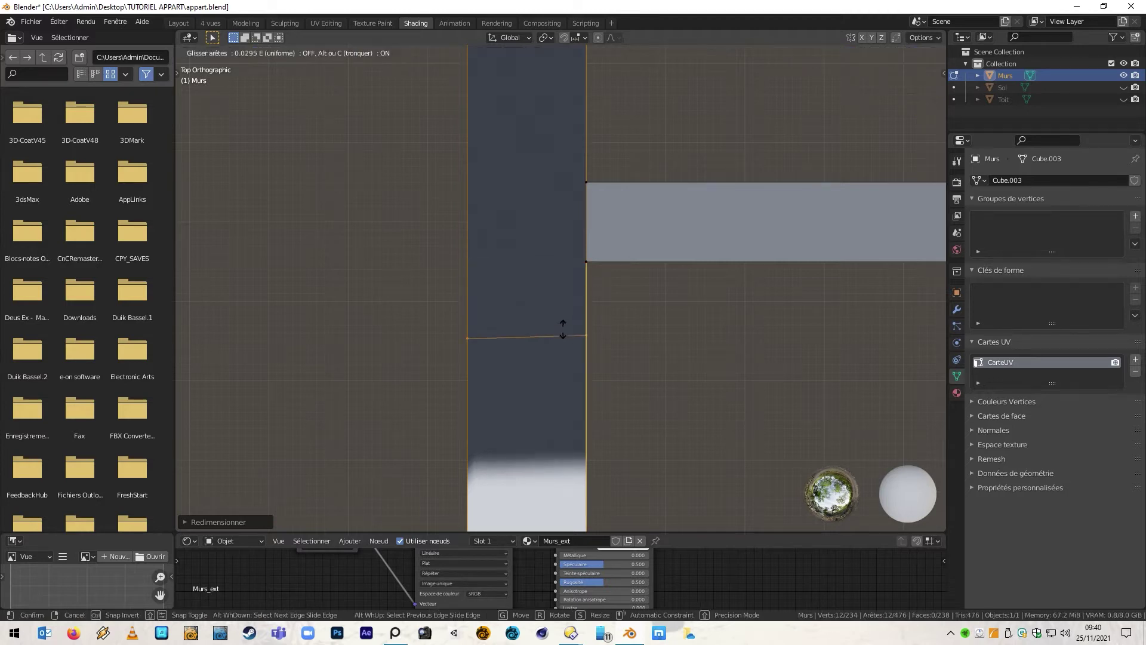
{"action": "left_click", "coordinate": [543, 270]}
{"action": "left_click", "coordinate": [637, 110]}
Add a second loop cut to the same outer wall, just above the partition in top view.
{"action": "scroll", "coordinate": [637, 110], "scroll_direction": "down", "scroll_amount": 3}
{"action": "middle_click_drag", "start_coordinate": [637, 110], "coordinate": [609, 302], "text": "shift"}
{"action": "scroll", "coordinate": [609, 302], "scroll_direction": "down", "scroll_amount": 3}
{"action": "key", "text": "ctrl+r"}
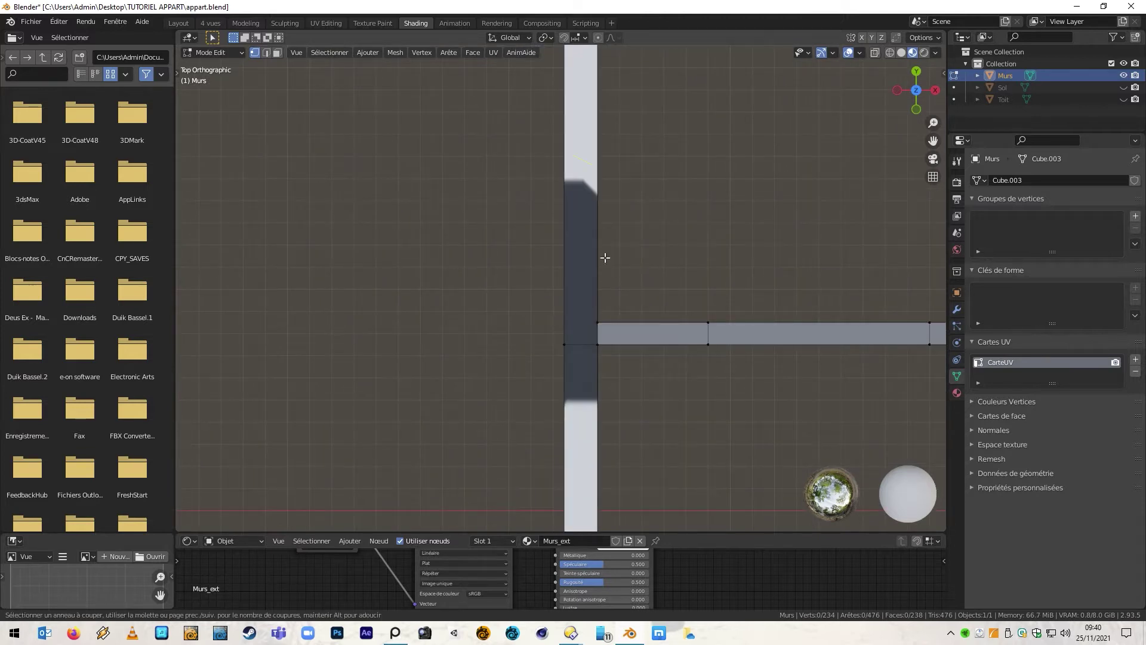
{"action": "left_click", "coordinate": [595, 179]}
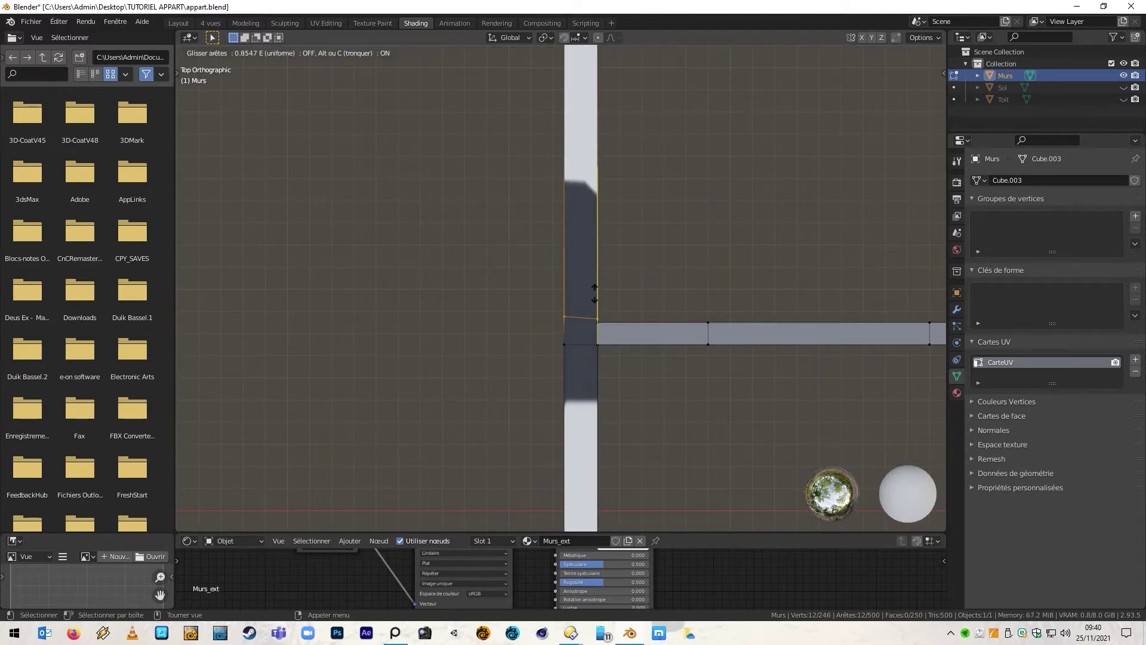
{"action": "left_click", "coordinate": [594, 295]}
Flatten the second loop by scaling it to 0 along Y.
{"action": "scroll", "coordinate": [594, 294], "scroll_direction": "up", "scroll_amount": 10}
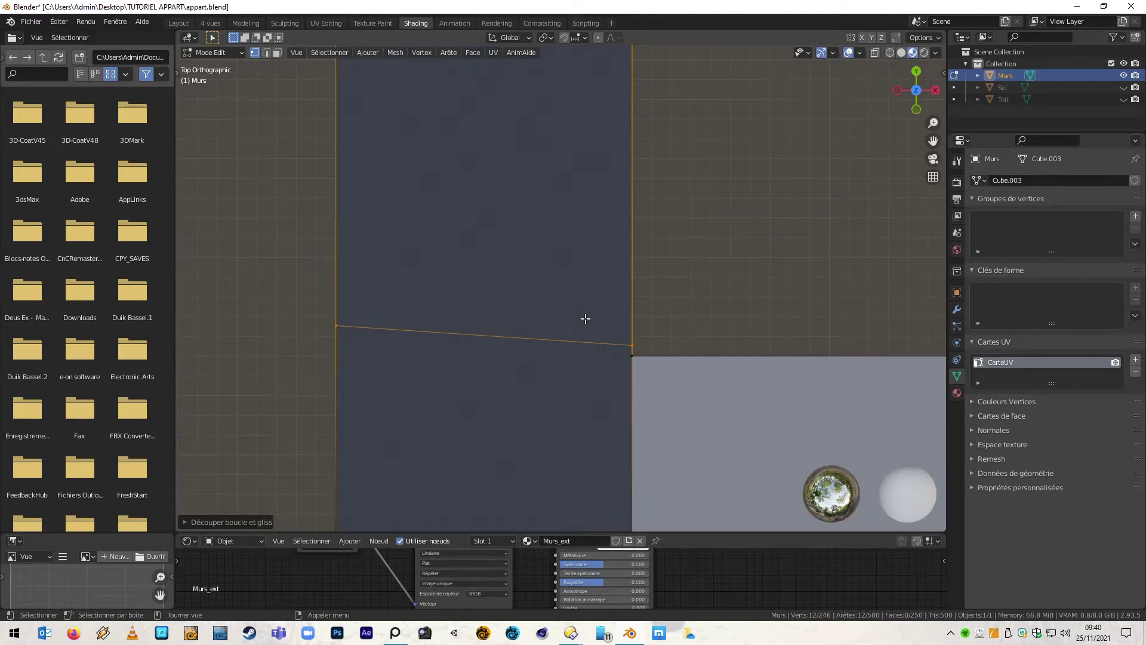
{"action": "type", "text": "sy"}
{"action": "type", "text": "0"}
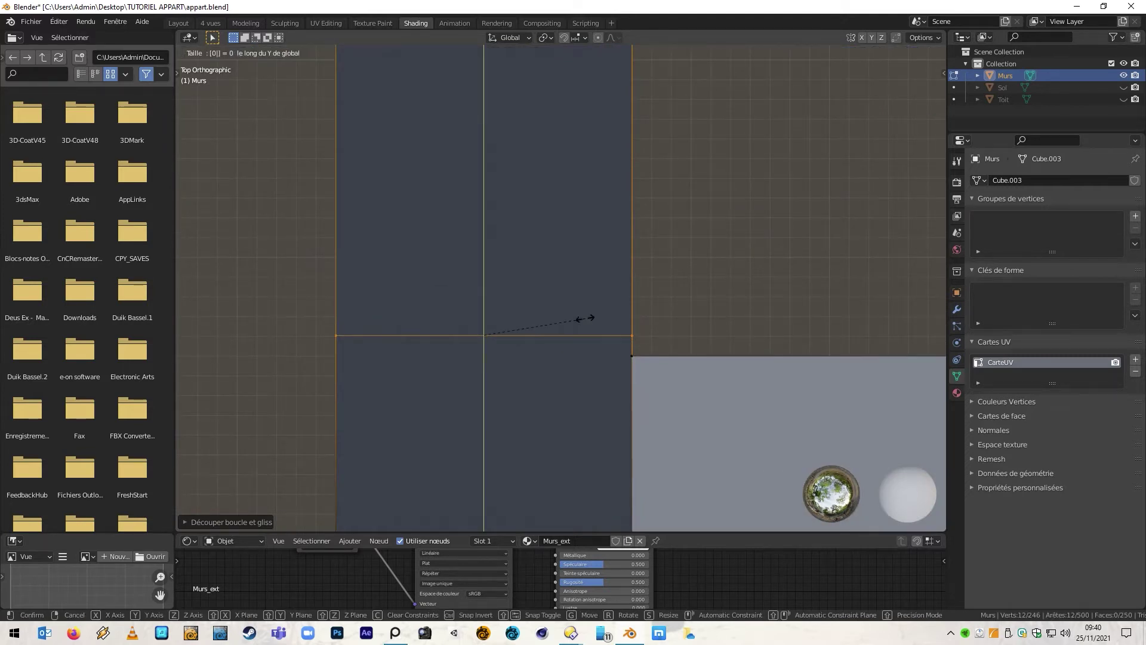
{"action": "key", "text": "Return"}
Slide the second loop along the outer wall until it lines up exactly with the partition's upper side in top view.
{"action": "key", "text": "g"}
{"action": "key", "text": "g"}
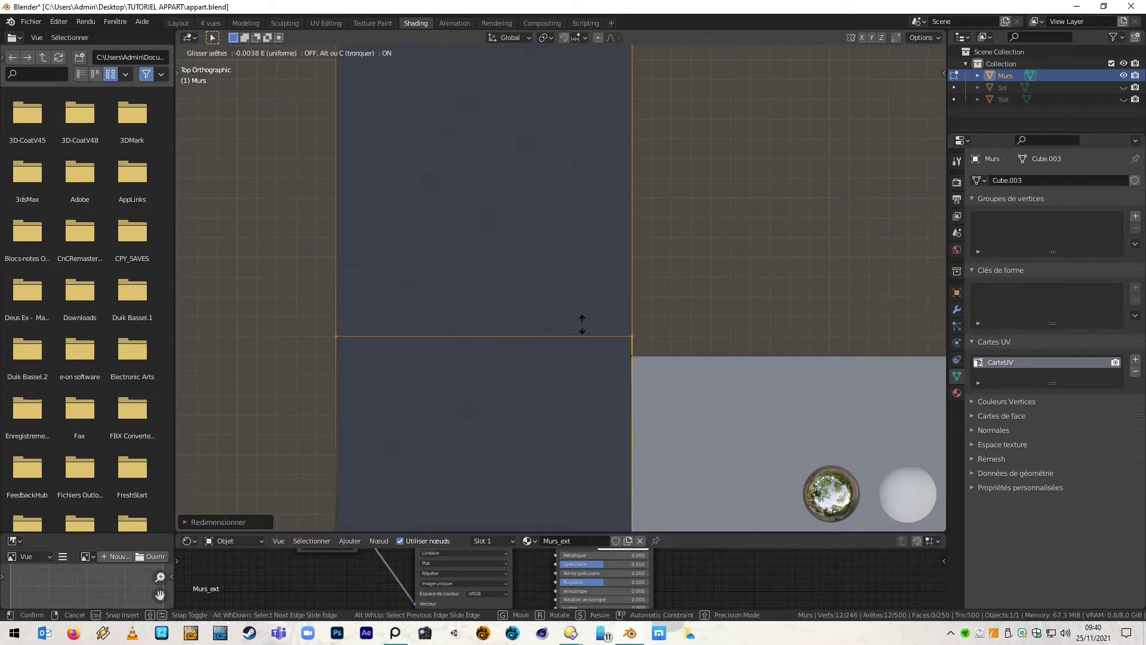
{"action": "left_click", "coordinate": [597, 471]}
{"action": "middle_click_drag", "start_coordinate": [627, 362], "coordinate": [489, 366], "text": "shift"}
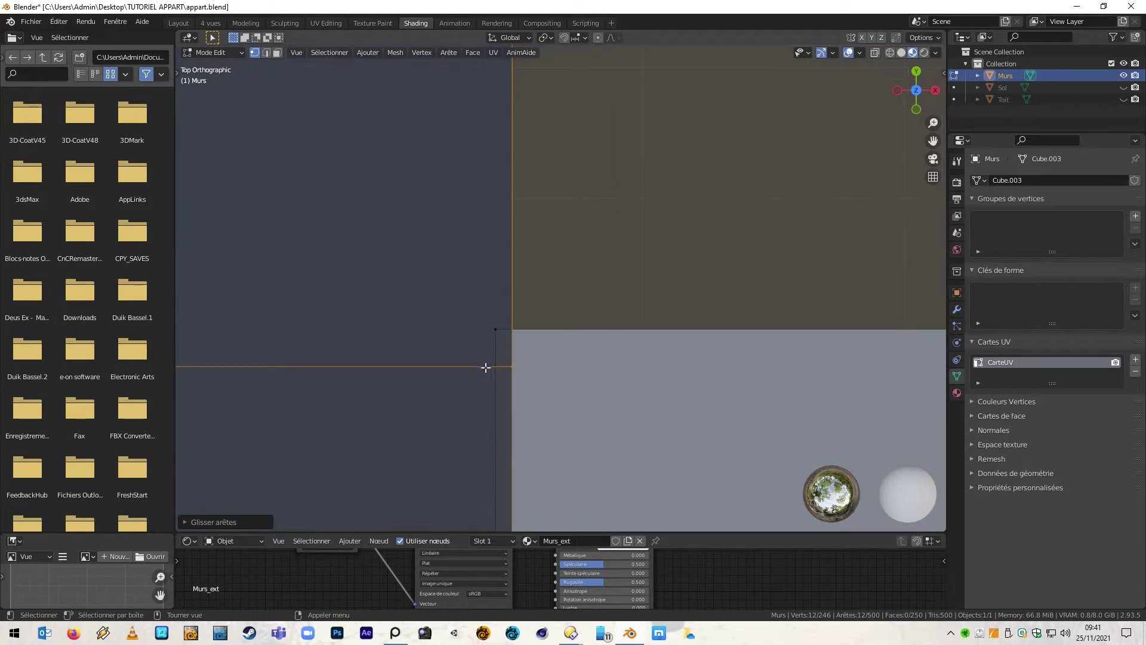
{"action": "key", "text": "g"}
{"action": "key", "text": "g"}
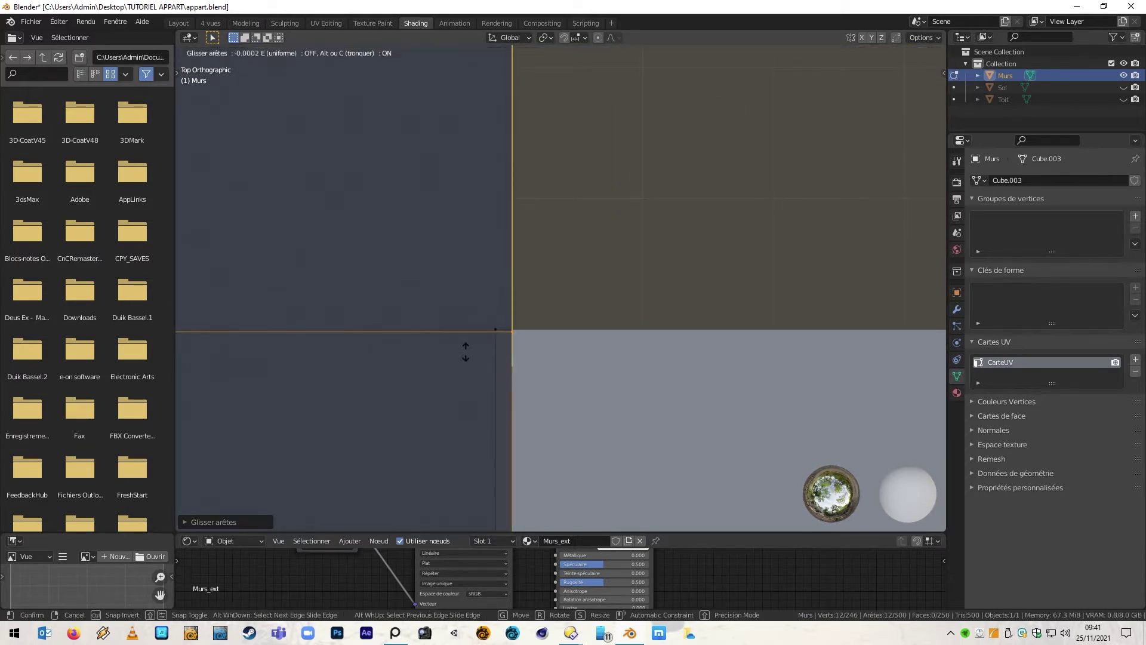
{"action": "left_click", "coordinate": [463, 351]}
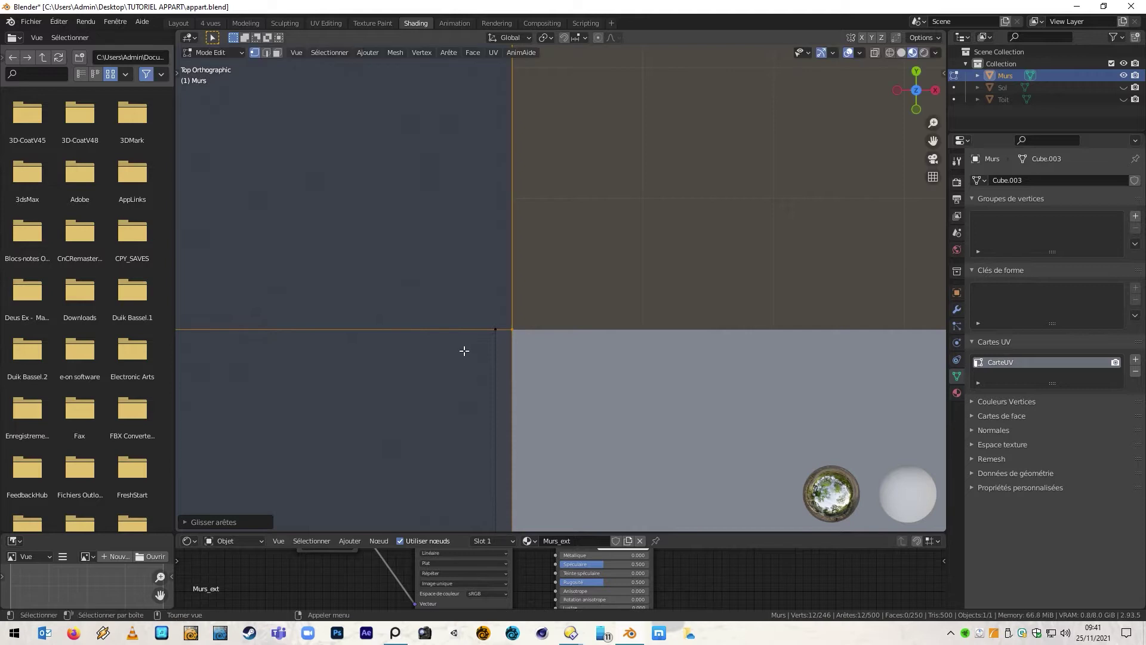
Examine from above how both loops align with the partition's corners, and clear the selection.
{"action": "scroll", "coordinate": [465, 351], "scroll_direction": "down", "scroll_amount": 7}
{"action": "scroll", "coordinate": [511, 440], "scroll_direction": "down", "scroll_amount": 10}
{"action": "middle_click_drag", "start_coordinate": [512, 443], "coordinate": [593, 303], "text": "shift"}
{"action": "scroll", "coordinate": [565, 330], "scroll_direction": "up", "scroll_amount": 3}
{"action": "scroll", "coordinate": [593, 304], "scroll_direction": "down", "scroll_amount": 3}
{"action": "scroll", "coordinate": [575, 496], "scroll_direction": "up", "scroll_amount": 5}
{"action": "scroll", "coordinate": [574, 496], "scroll_direction": "up", "scroll_amount": 2}
{"action": "scroll", "coordinate": [526, 492], "scroll_direction": "up", "scroll_amount": 2}
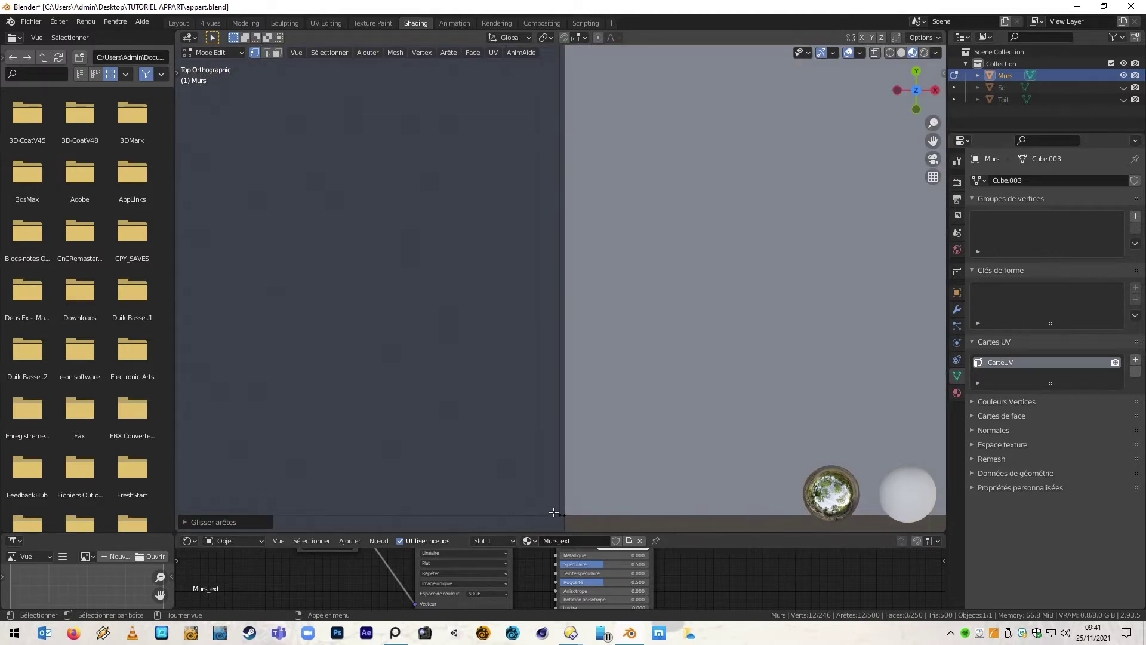
{"action": "scroll", "coordinate": [558, 512], "scroll_direction": "down", "scroll_amount": 5}
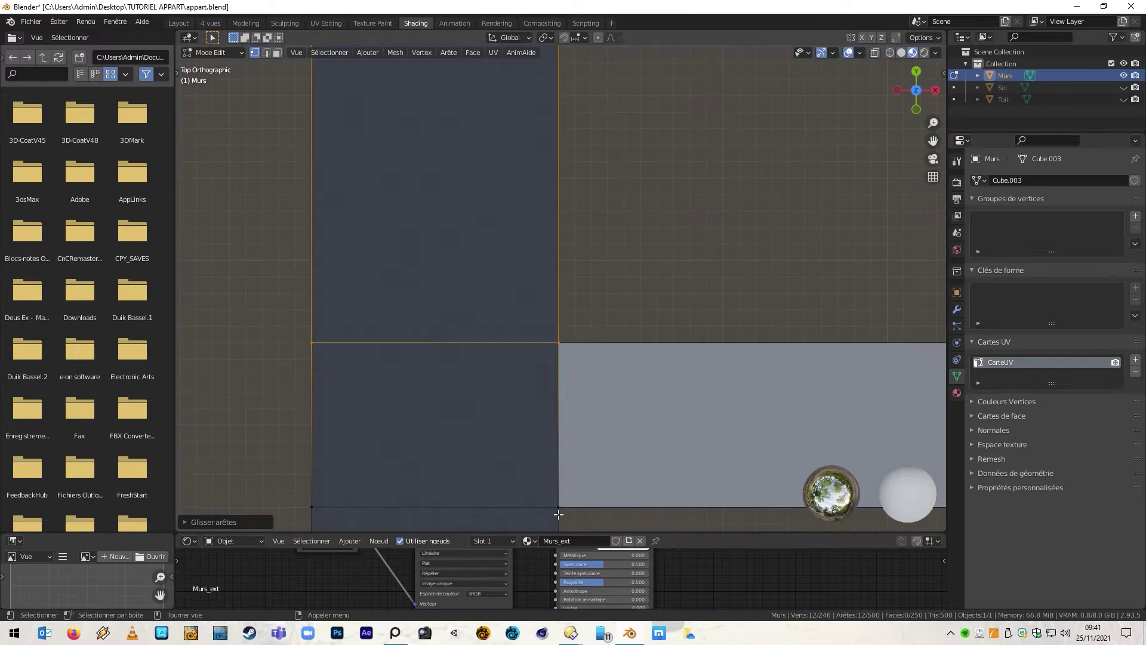
{"action": "middle_click_drag", "start_coordinate": [559, 501], "coordinate": [566, 375], "text": "shift"}
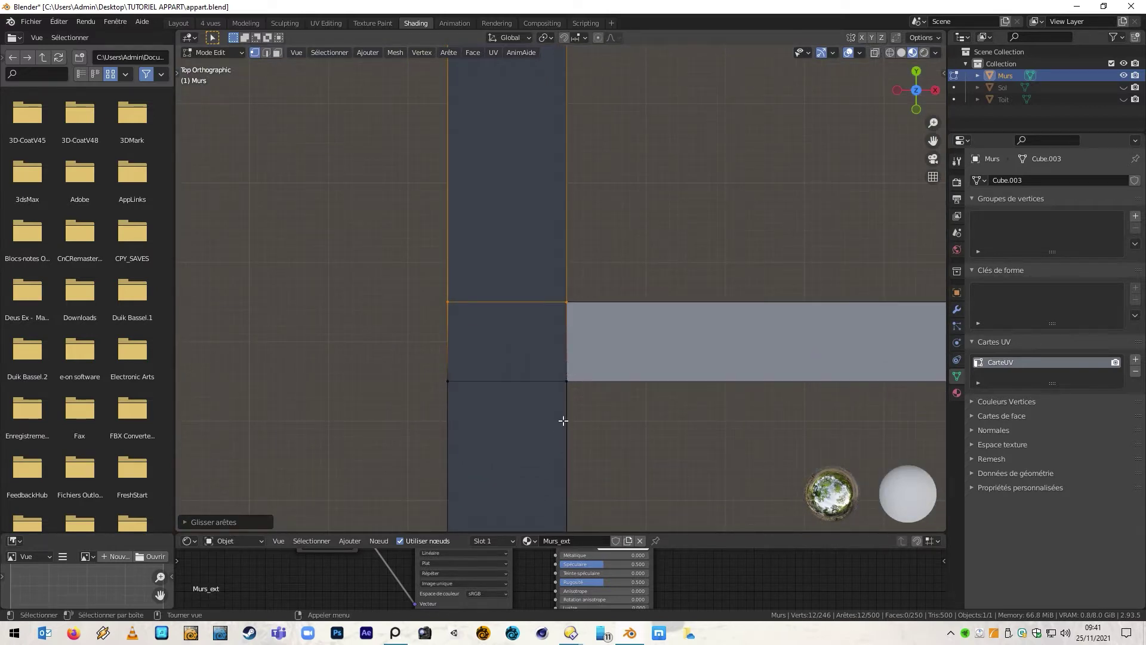
{"action": "left_click", "coordinate": [583, 419]}
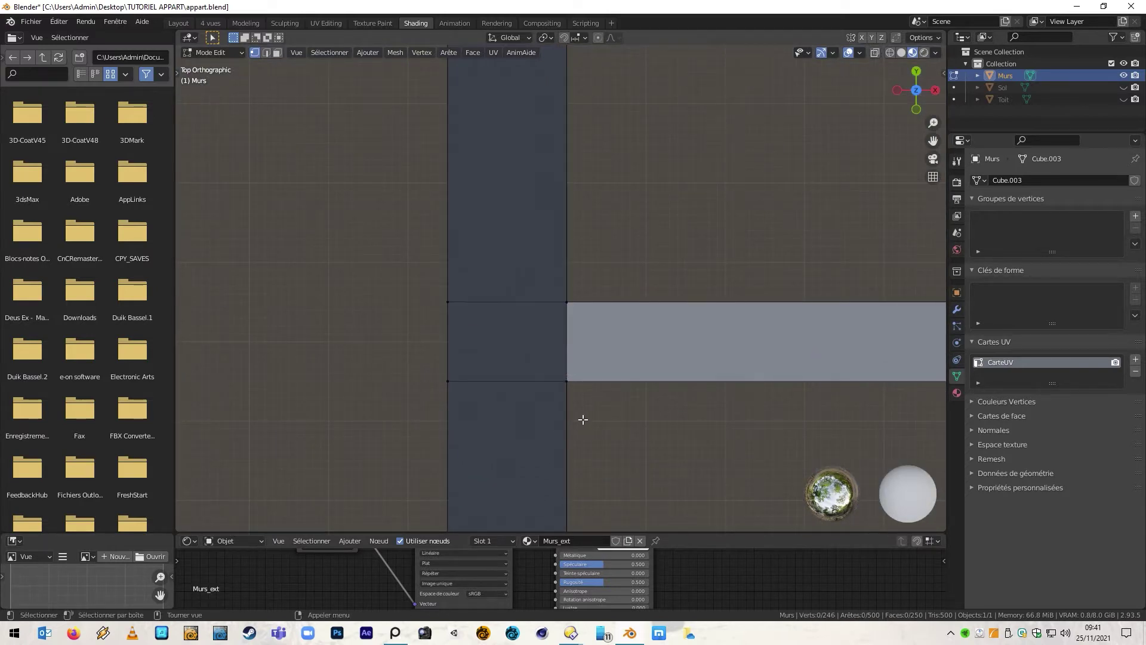
Add a loop cut to the adjacent outer wall, level with the near corner of the central partition's end.
{"action": "scroll", "coordinate": [582, 420], "scroll_direction": "down", "scroll_amount": 4}
{"action": "scroll", "coordinate": [530, 437], "scroll_direction": "up", "scroll_amount": 3}
{"action": "middle_click_drag", "start_coordinate": [565, 292], "coordinate": [714, 289]}
{"action": "key", "text": "ctrl+r"}
{"action": "left_click", "coordinate": [729, 276]}
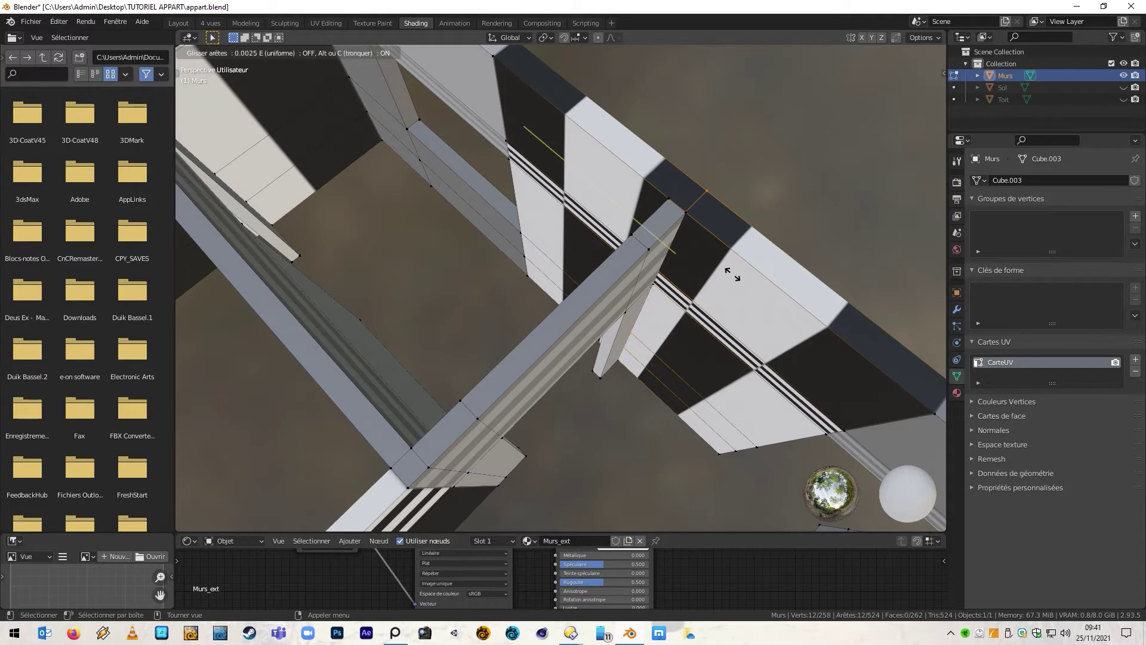
{"action": "key", "text": "shift"}
{"action": "left_click", "coordinate": [731, 273]}
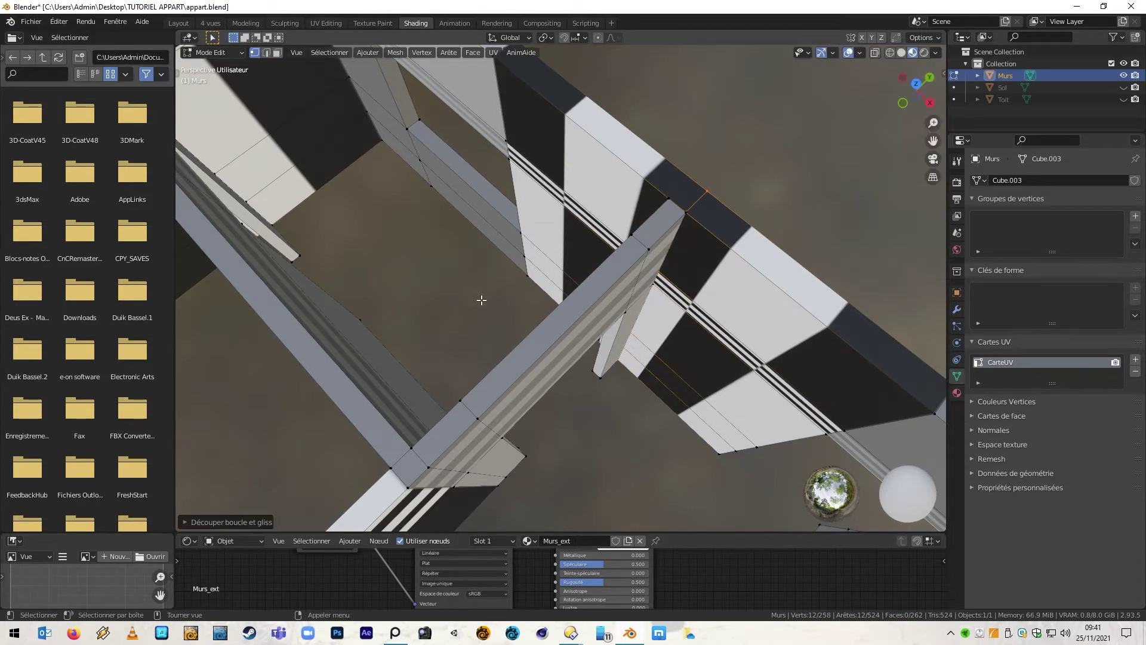
Add another loop cut to that outer wall at the far side of the central partition, check its alignment and deselect it.
{"action": "left_click", "coordinate": [484, 285]}
{"action": "key", "text": "ctrl+r"}
{"action": "left_click", "coordinate": [603, 179]}
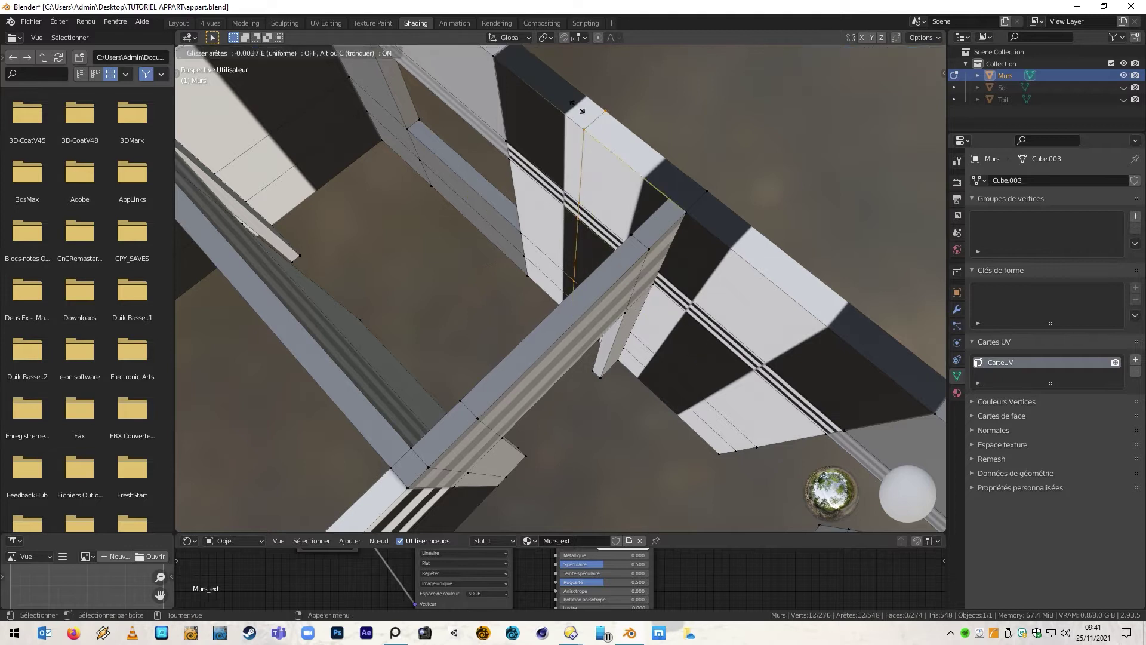
{"action": "left_click", "coordinate": [659, 167]}
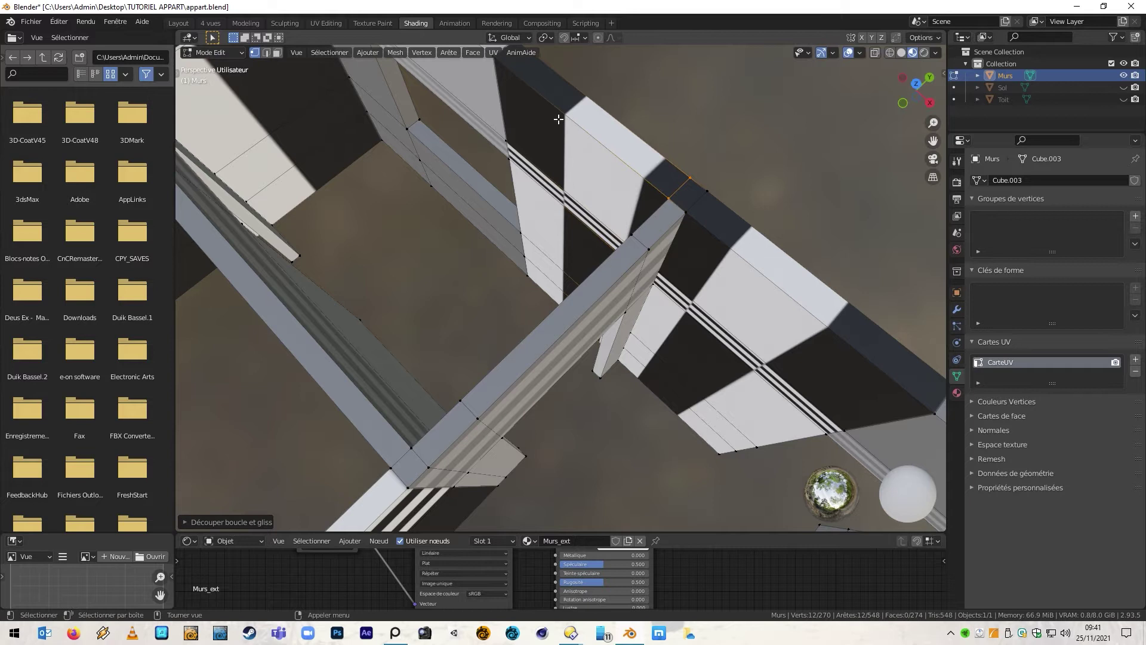
{"action": "middle_click_drag", "start_coordinate": [542, 92], "coordinate": [777, 303], "text": "shift"}
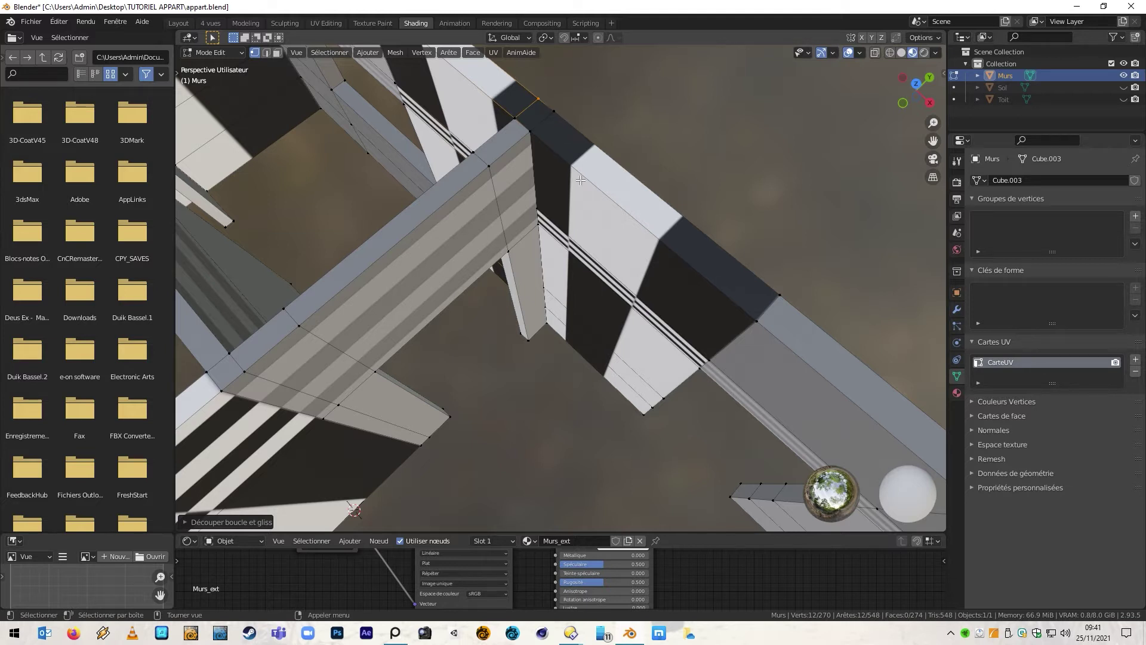
{"action": "scroll", "coordinate": [581, 179], "scroll_direction": "up", "scroll_amount": 12}
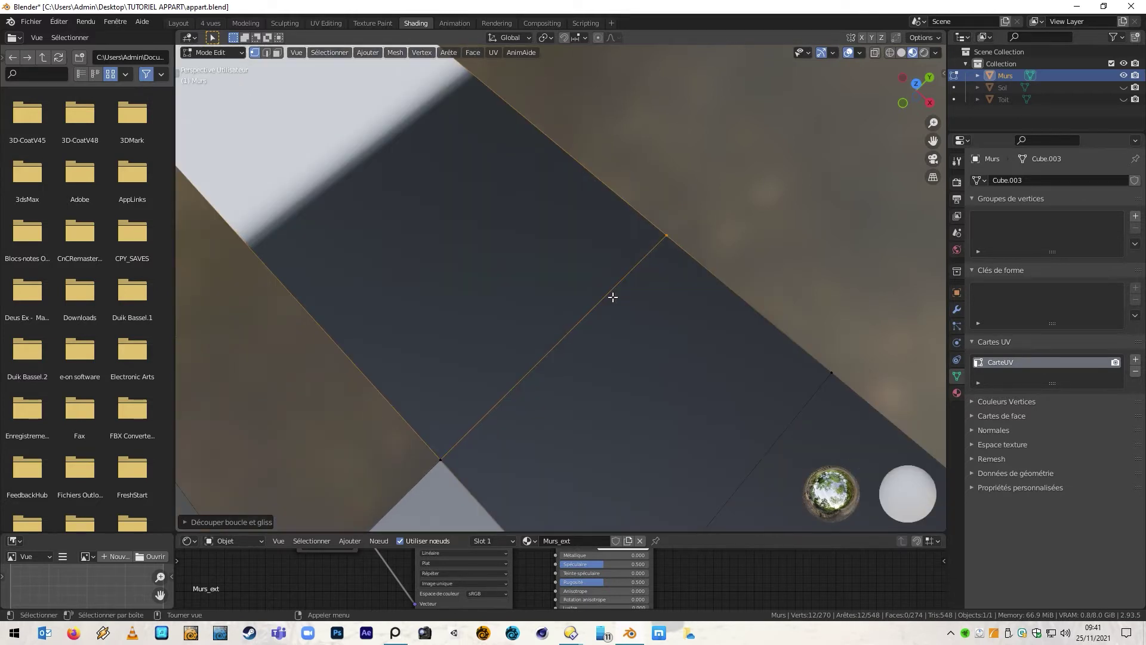
{"action": "scroll", "coordinate": [613, 296], "scroll_direction": "down", "scroll_amount": 15}
{"action": "left_click", "coordinate": [789, 400]}
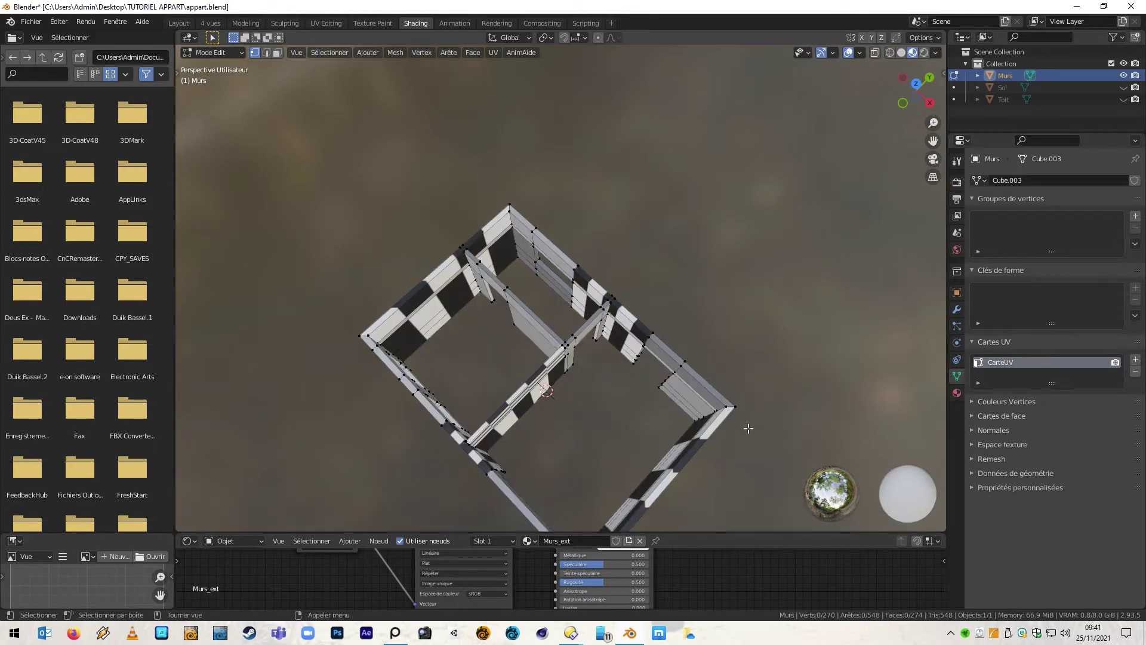
Add a loop cut around the outer wall, level with one corner of the partition's end.
{"action": "middle_click_drag", "start_coordinate": [514, 436], "coordinate": [525, 413]}
{"action": "scroll", "coordinate": [632, 348], "scroll_direction": "up", "scroll_amount": 6}
{"action": "scroll", "coordinate": [632, 349], "scroll_direction": "up", "scroll_amount": 3}
{"action": "key", "text": "ctrl+r"}
{"action": "left_click", "coordinate": [491, 404]}
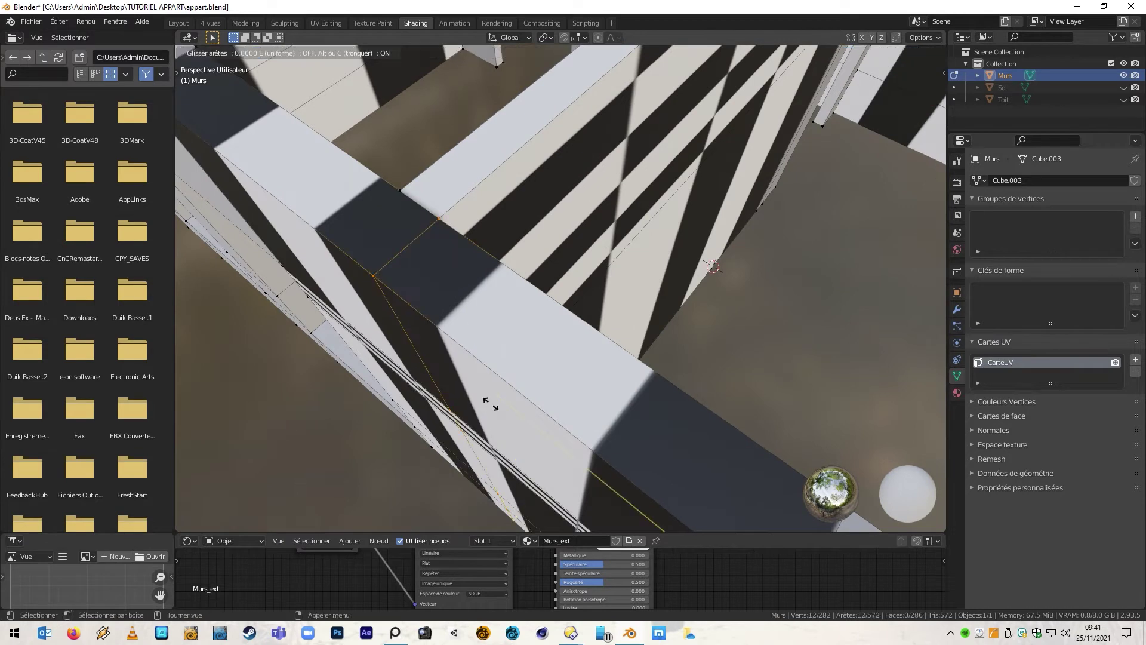
{"action": "right_click", "coordinate": [491, 404]}
Add a second loop cut around that outer wall, slide it to the partition's other corner, and clear the selection.
{"action": "left_click", "coordinate": [272, 197]}
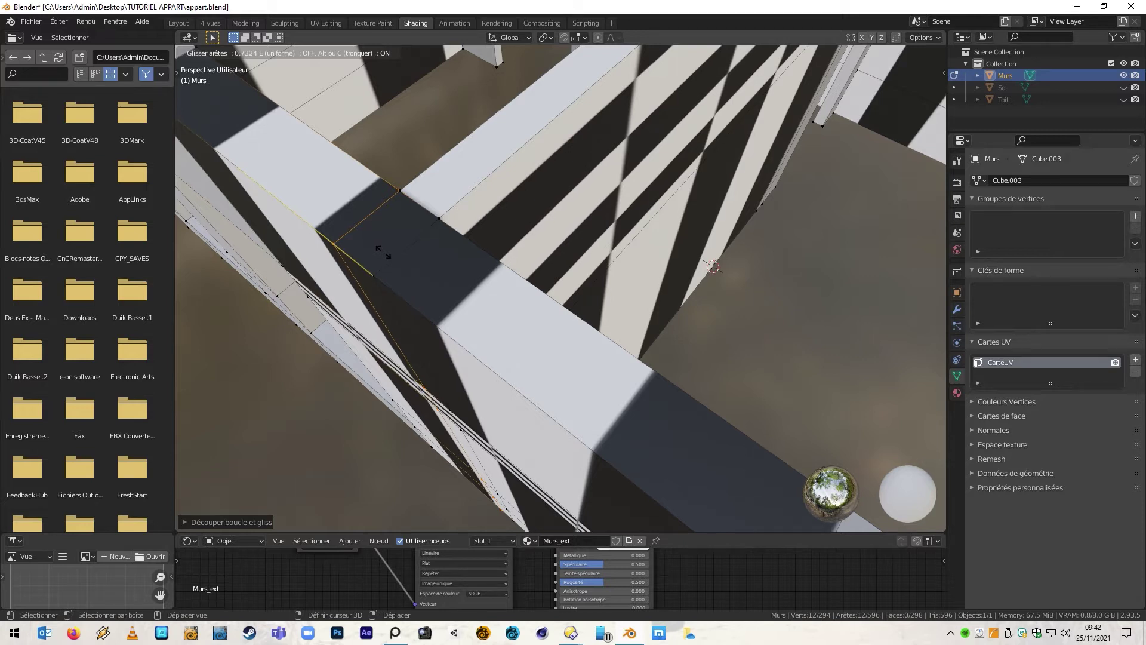
{"action": "left_click", "coordinate": [387, 255]}
{"action": "left_click", "coordinate": [740, 320]}
Examine the cut walls from several sides in the Layout workspace with material preview shading.
{"action": "scroll", "coordinate": [750, 328], "scroll_direction": "down", "scroll_amount": 5}
{"action": "middle_click_drag", "start_coordinate": [757, 332], "coordinate": [389, 308]}
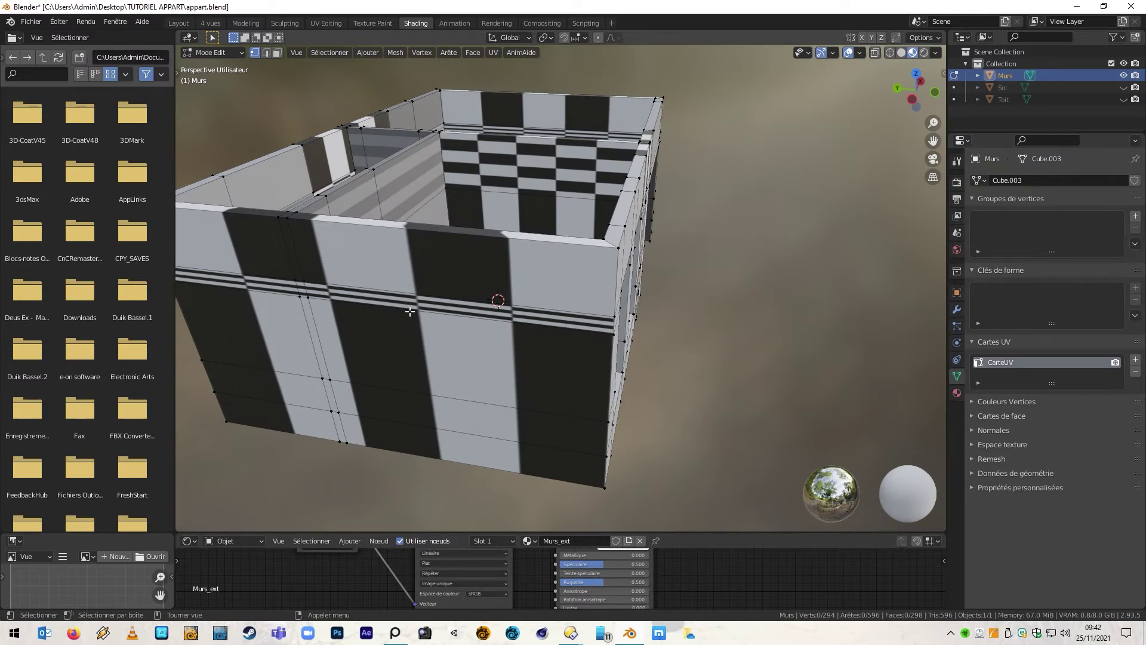
{"action": "left_click", "coordinate": [178, 23]}
{"action": "left_click", "coordinate": [912, 53]}
{"action": "middle_click_drag", "start_coordinate": [705, 286], "coordinate": [573, 333]}
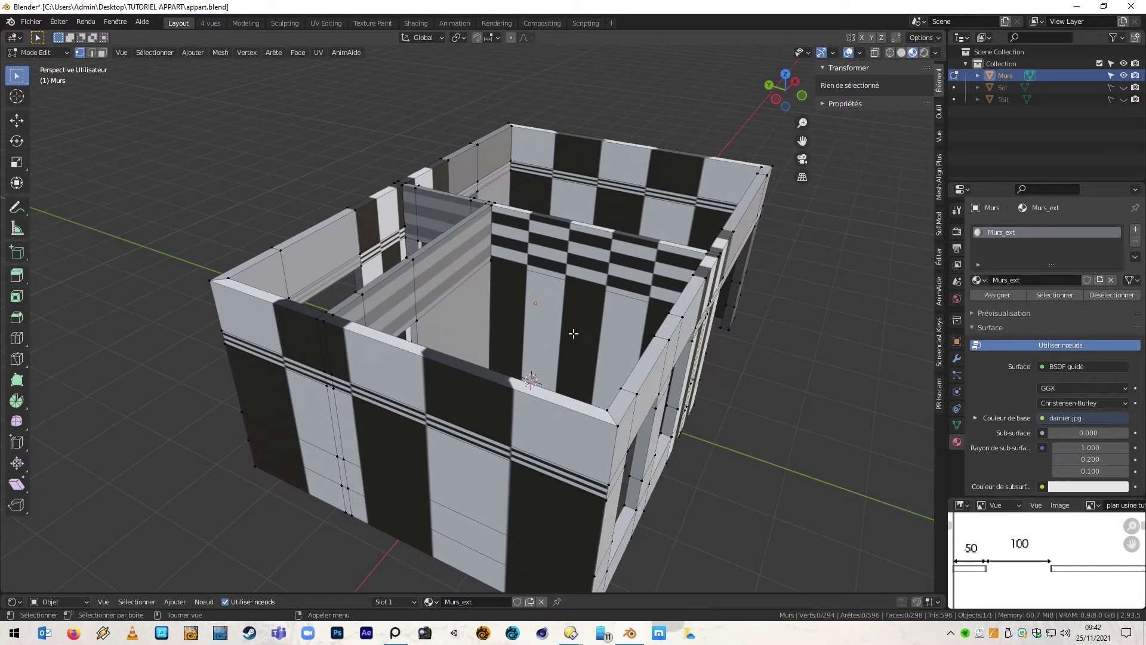
{"action": "middle_click_drag", "start_coordinate": [573, 333], "coordinate": [371, 328]}
{"action": "scroll", "coordinate": [474, 319], "scroll_direction": "down", "scroll_amount": 4}
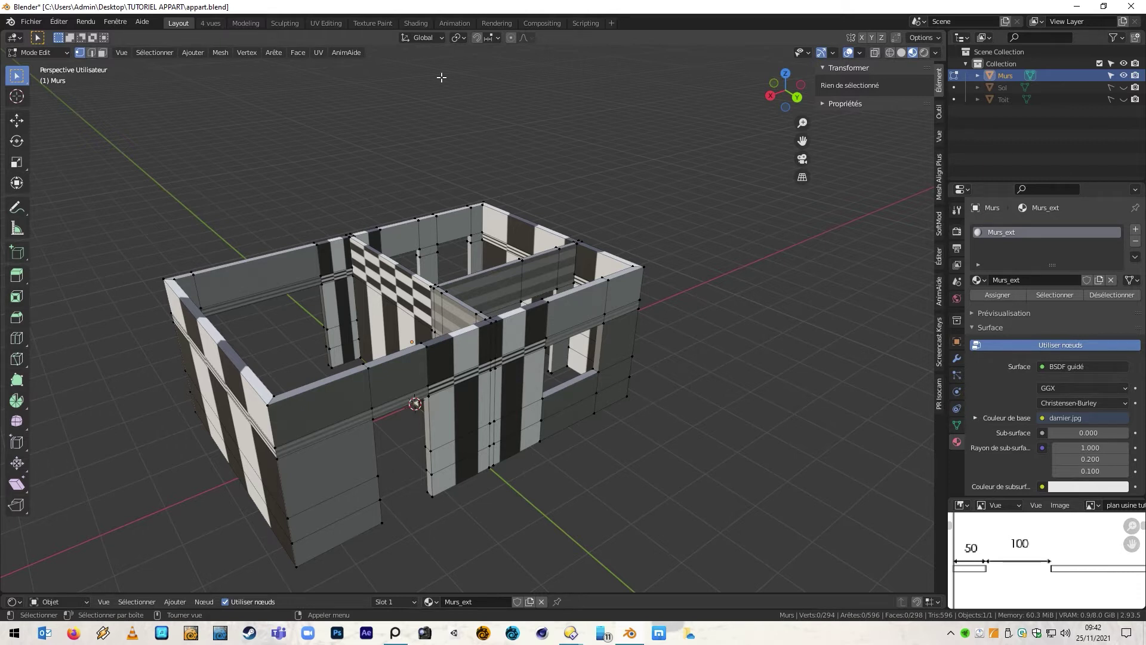
Switch to the UV Editing workspace and select the apartment's visible wall faces in face mode.
{"action": "left_click", "coordinate": [329, 23]}
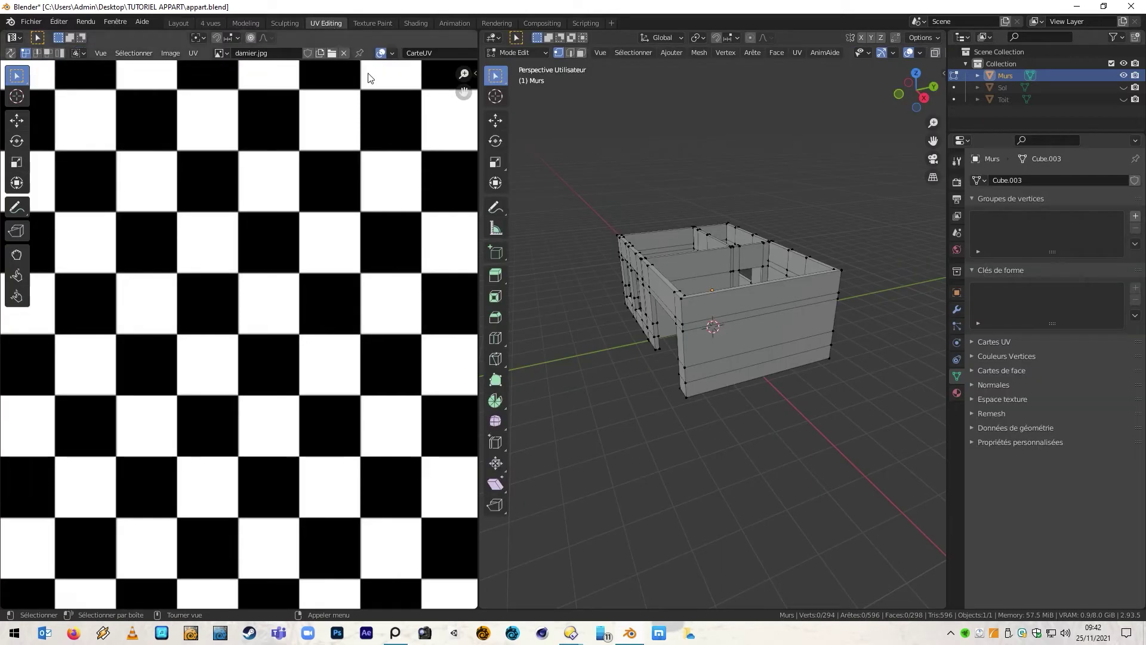
{"action": "left_click", "coordinate": [581, 53]}
{"action": "left_click_drag", "start_coordinate": [595, 122], "coordinate": [832, 403]}
{"action": "scroll", "coordinate": [360, 415], "scroll_direction": "down", "scroll_amount": 4}
{"action": "scroll", "coordinate": [360, 414], "scroll_direction": "down", "scroll_amount": 1}
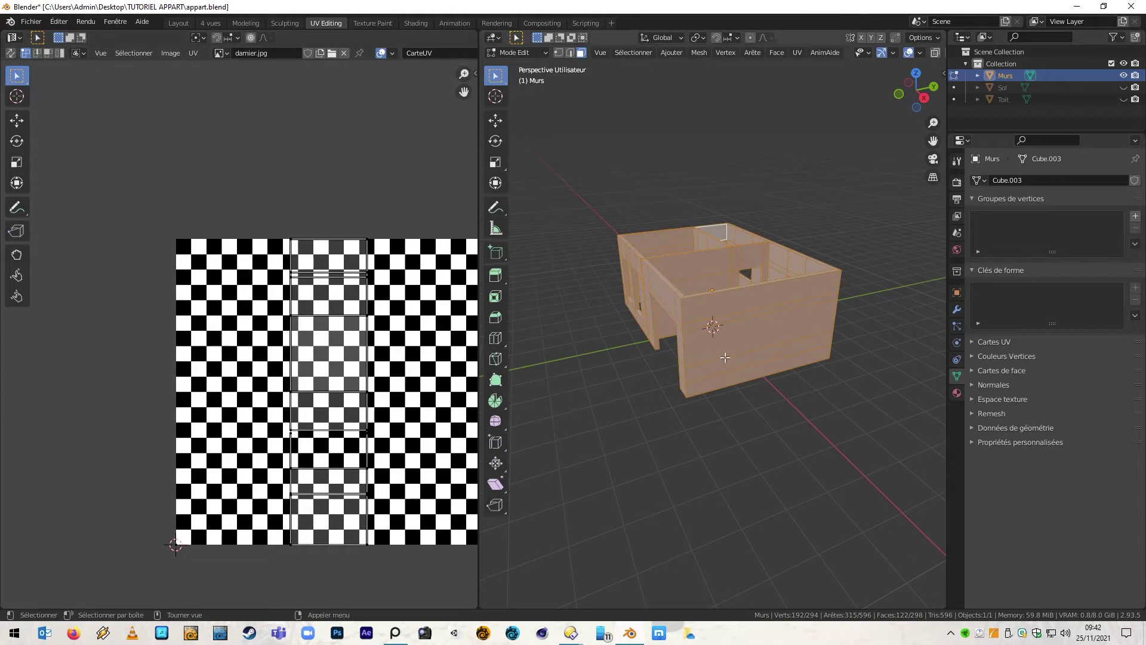
{"action": "left_click", "coordinate": [757, 336]}
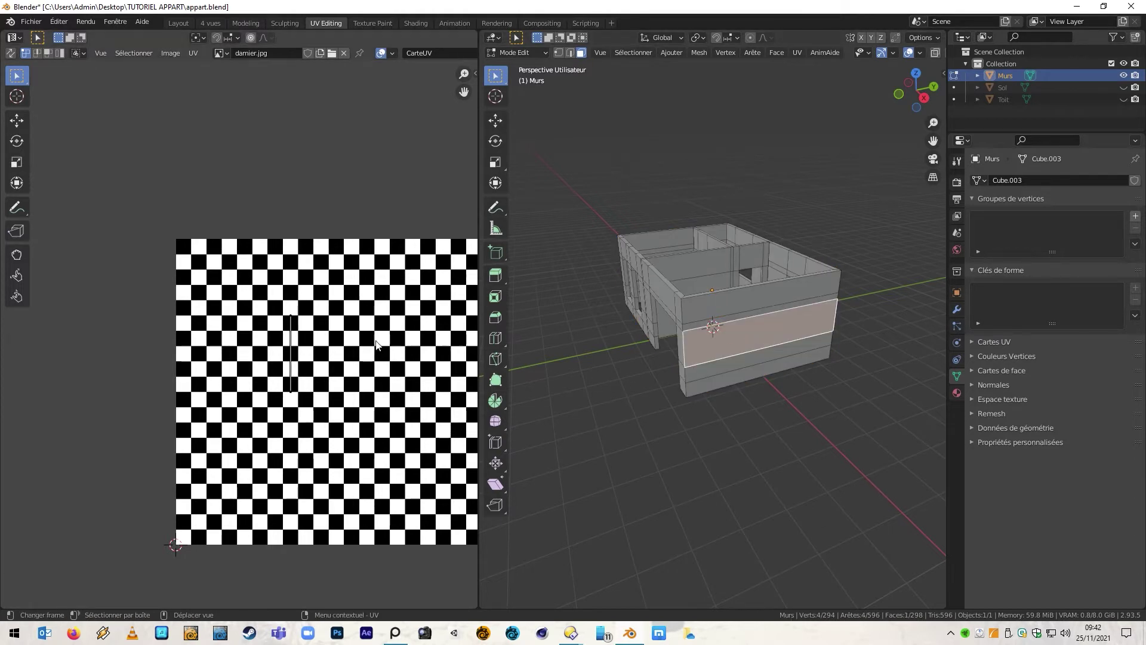
{"action": "left_click", "coordinate": [568, 347]}
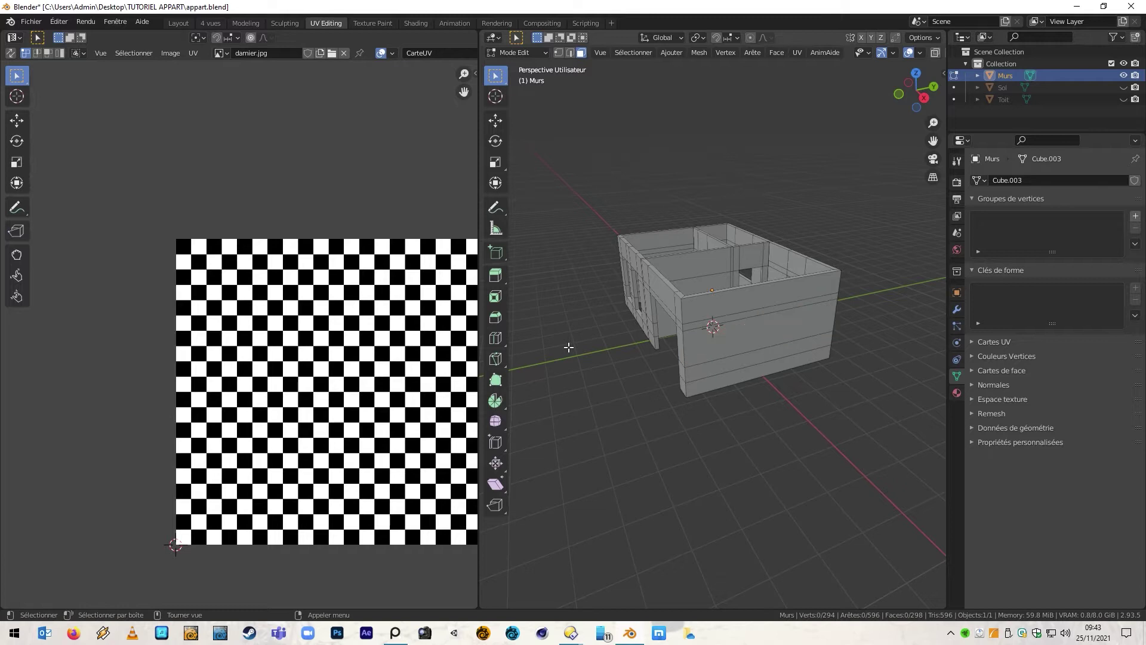
{"action": "left_click_drag", "start_coordinate": [536, 165], "coordinate": [879, 407]}
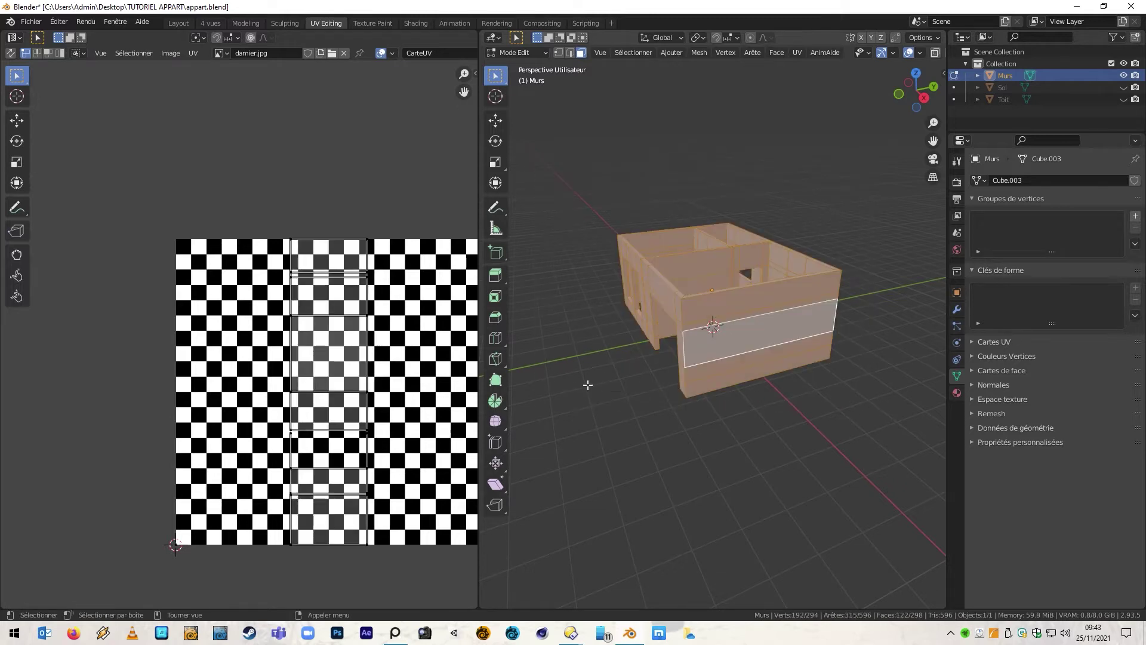
Enable UV sync selection and test how single wall faces match between the UV layout and the model, ending with nothing selected.
{"action": "left_click", "coordinate": [11, 53]}
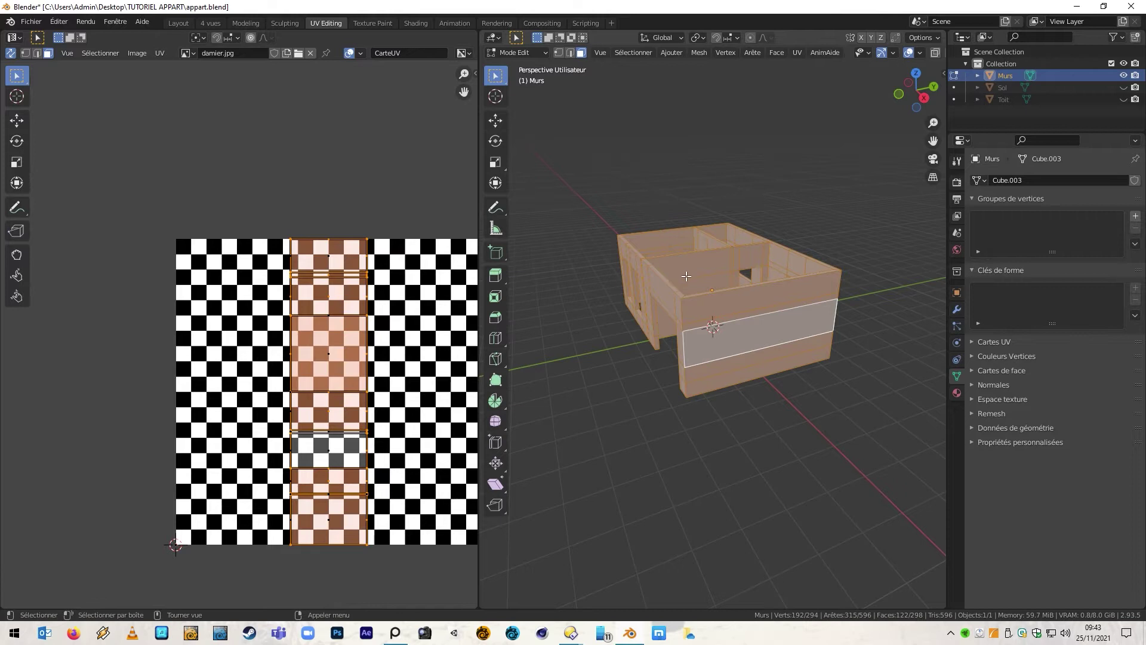
{"action": "left_click", "coordinate": [662, 421]}
{"action": "left_click", "coordinate": [744, 337]}
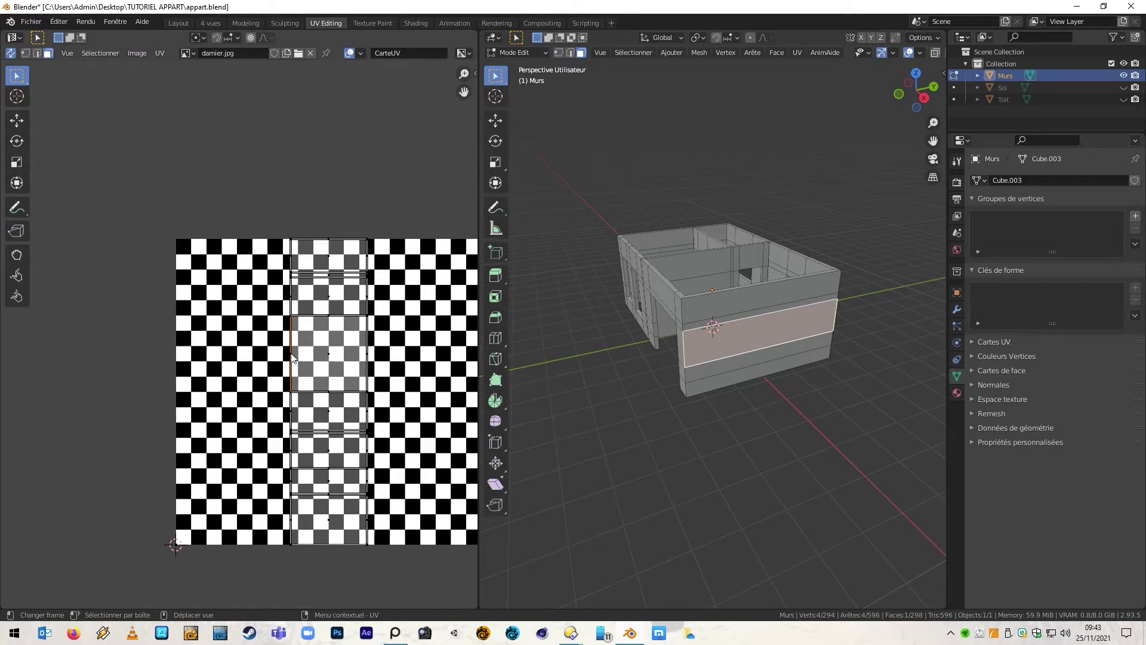
{"action": "left_click", "coordinate": [329, 357]}
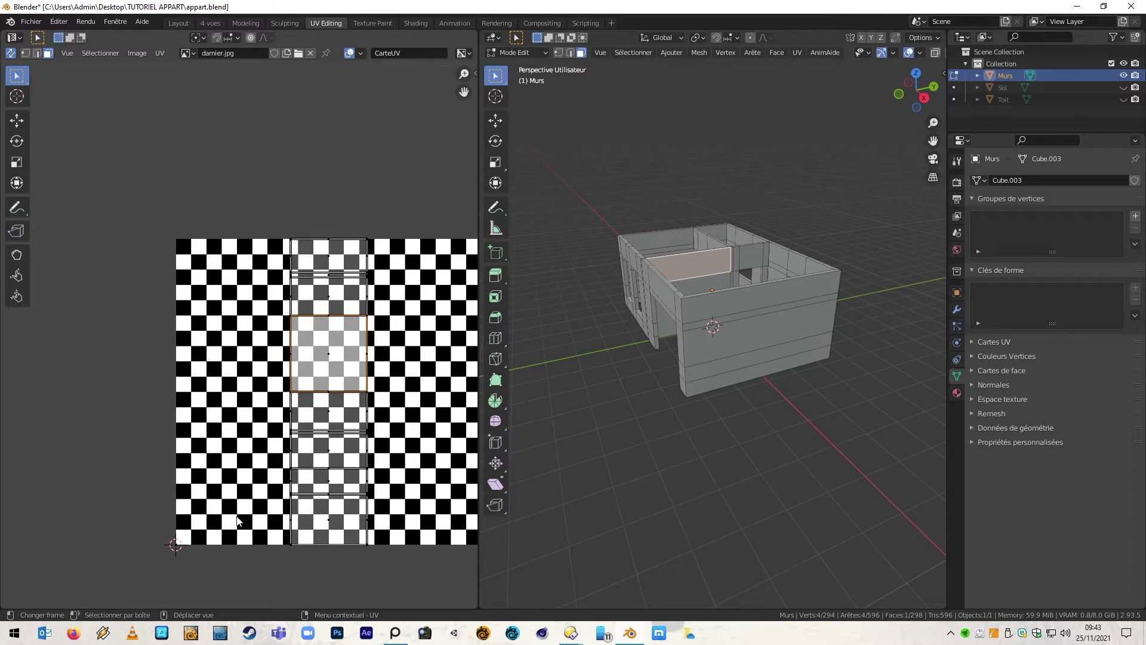
{"action": "left_click", "coordinate": [573, 499]}
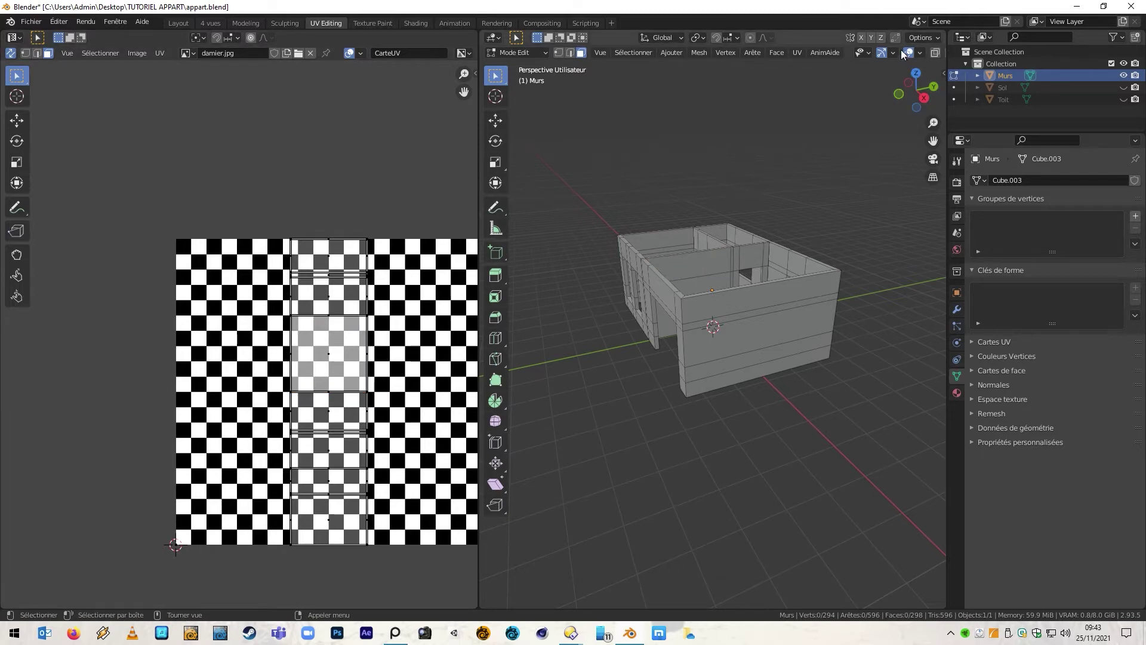
Display the walls in material preview shading beside the UV layout.
{"action": "scroll", "coordinate": [901, 49], "scroll_direction": "down", "scroll_amount": 2}
{"action": "left_click", "coordinate": [925, 53]}
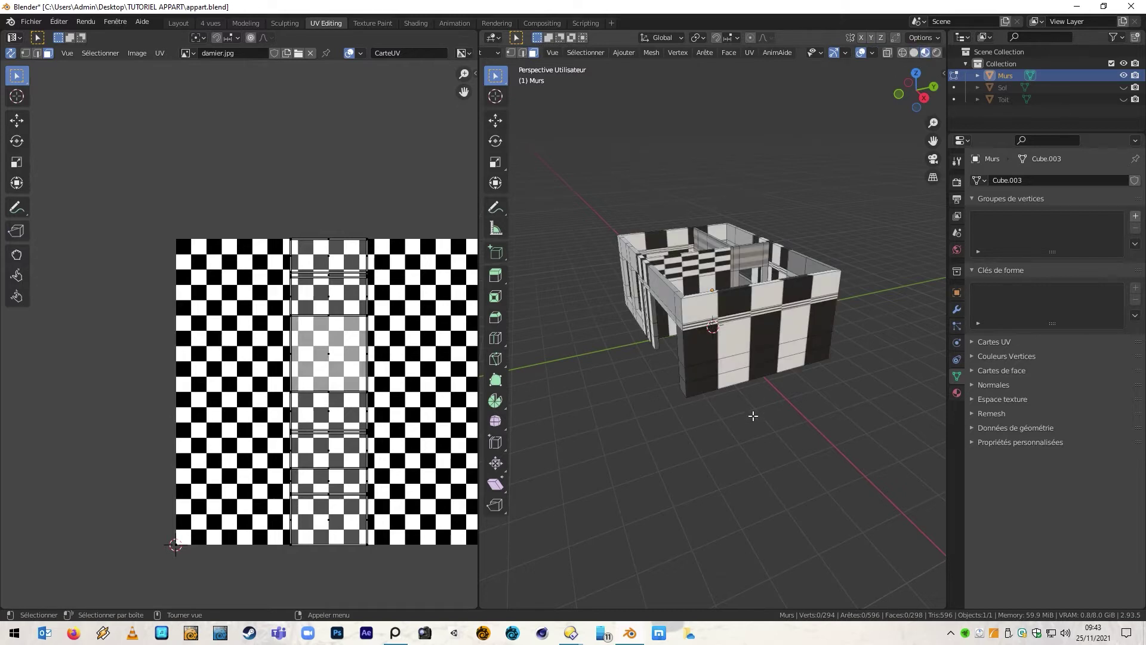
{"action": "middle_click_drag", "start_coordinate": [750, 410], "coordinate": [742, 409]}
Select the outer edges around the uninterrupted end wall in edge mode and mark them as a UV seam.
{"action": "key", "text": "2"}
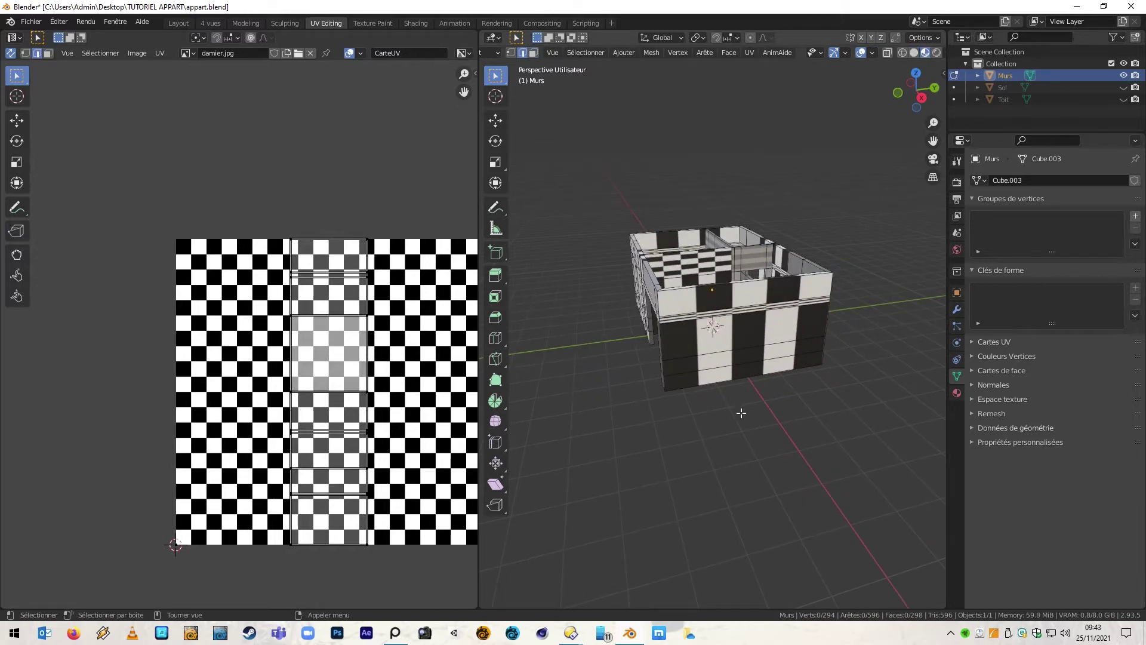
{"action": "scroll", "coordinate": [745, 287], "scroll_direction": "up", "scroll_amount": 3}
{"action": "left_click", "coordinate": [745, 285]}
{"action": "left_click", "coordinate": [605, 454], "text": "ctrl"}
{"action": "left_click", "coordinate": [720, 443], "text": "ctrl"}
{"action": "left_click", "coordinate": [893, 285], "text": "ctrl"}
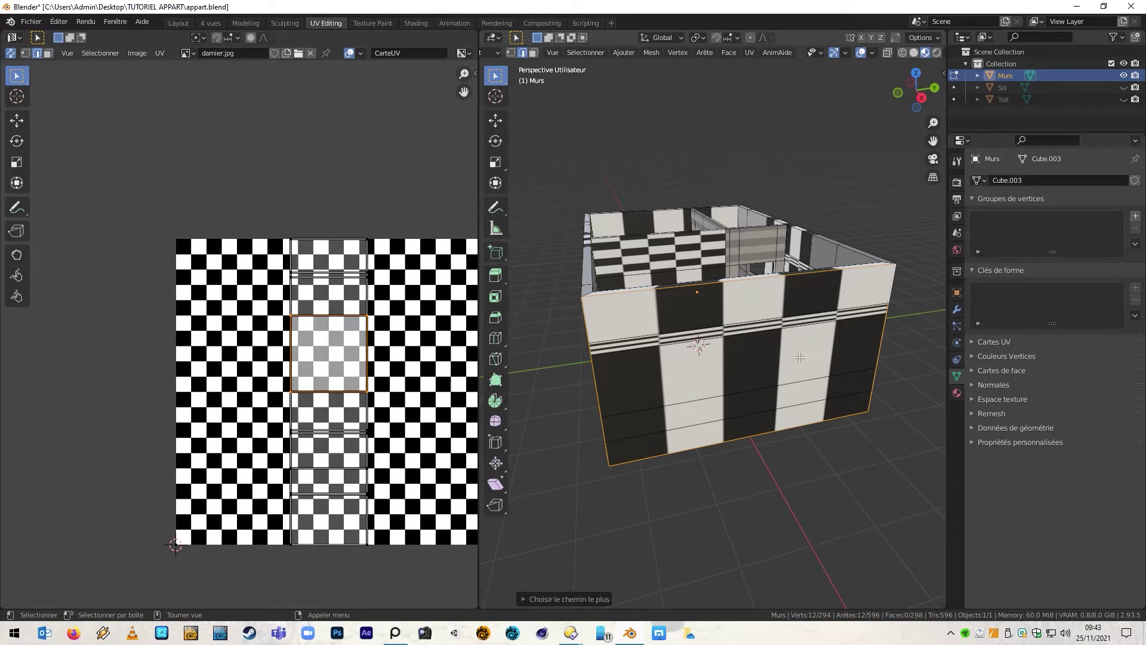
{"action": "key", "text": "u"}
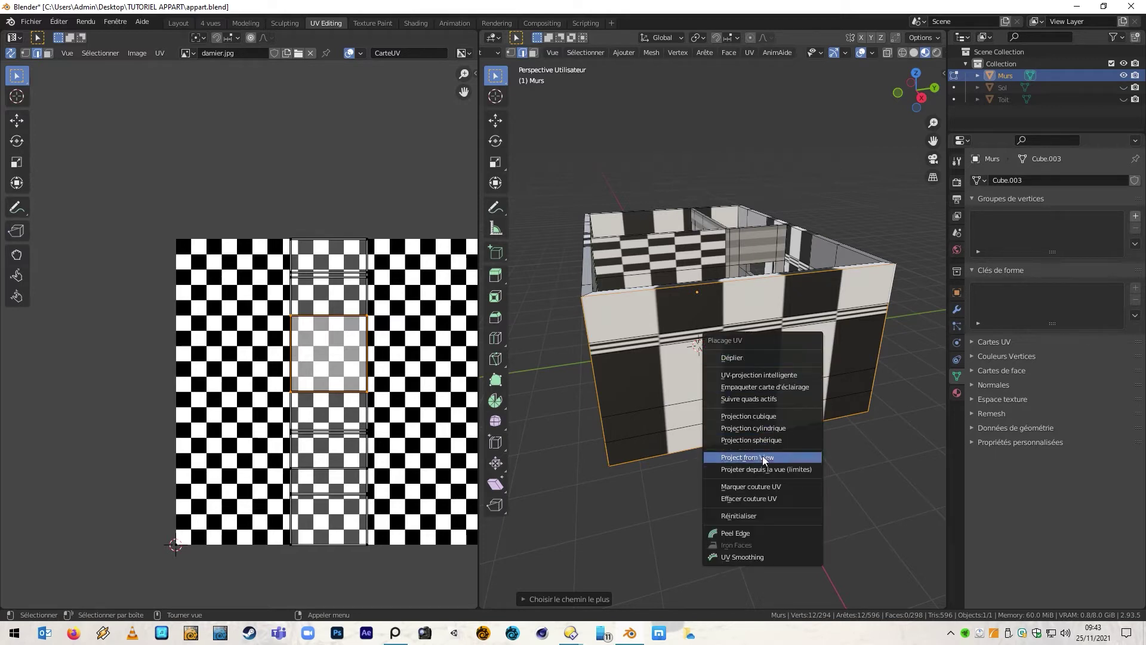
{"action": "left_click", "coordinate": [764, 487]}
{"action": "left_click", "coordinate": [609, 449]}
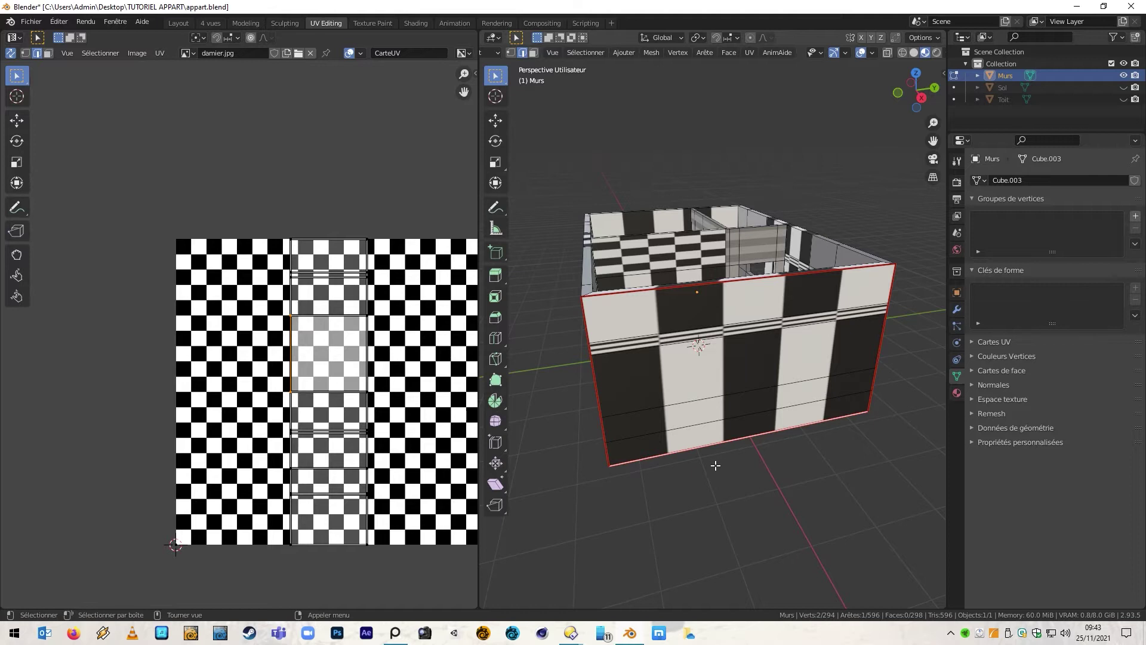
Select the whole UV layout and unwrap all wall faces with the new seam.
{"action": "left_click_drag", "start_coordinate": [183, 209], "coordinate": [417, 577]}
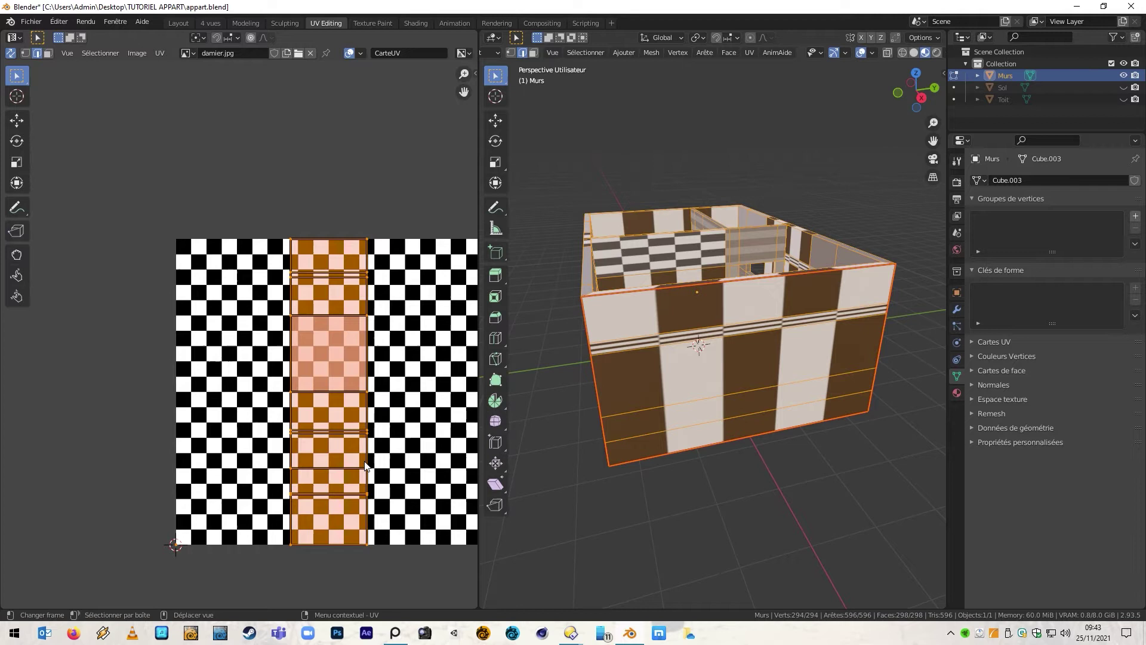
{"action": "key", "text": "u"}
{"action": "left_click", "coordinate": [363, 463]}
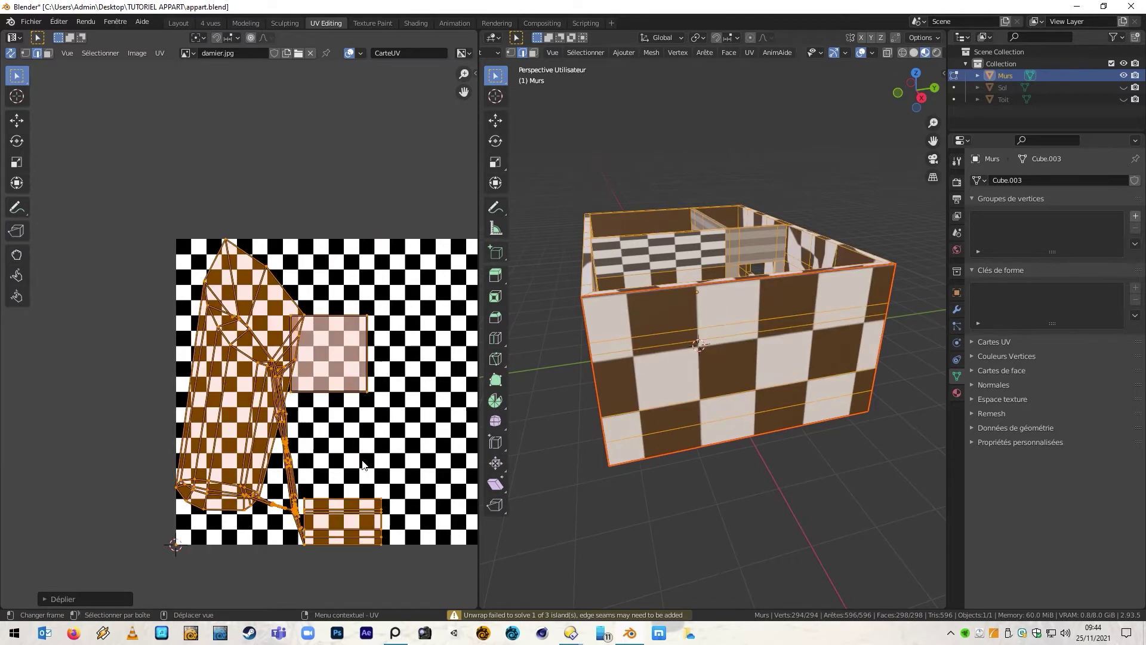
Select the end wall's separate UV island in face mode and compare its checker pattern with the other walls.
{"action": "left_click", "coordinate": [426, 395]}
{"action": "left_click_drag", "start_coordinate": [409, 466], "coordinate": [332, 564]}
{"action": "key", "text": "3"}
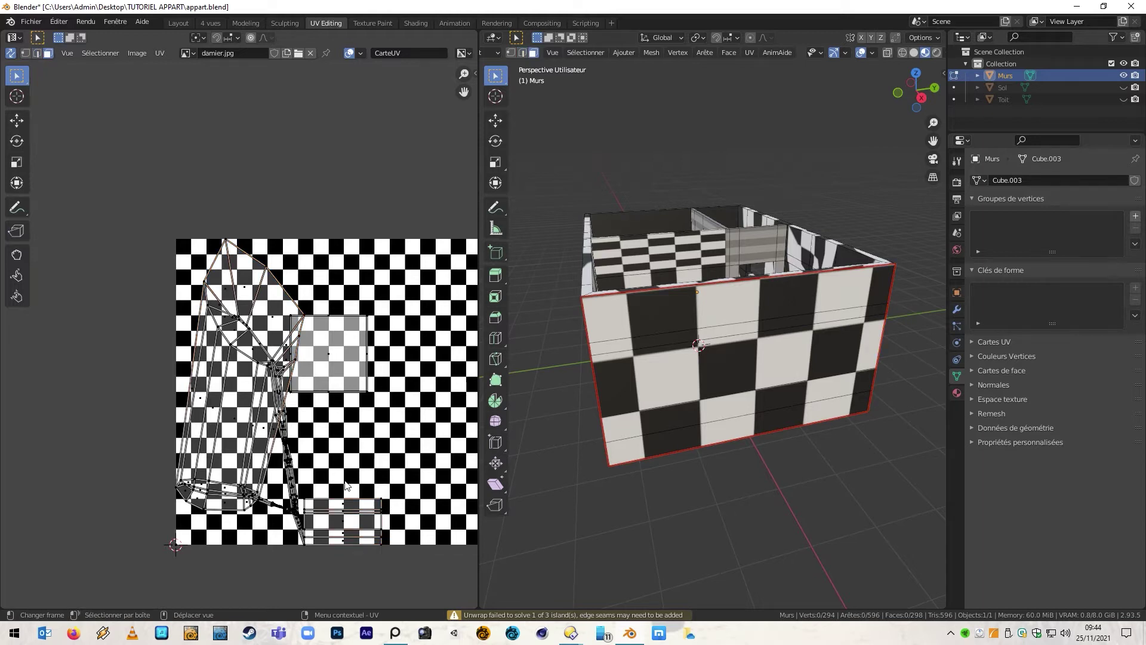
{"action": "key", "text": "l"}
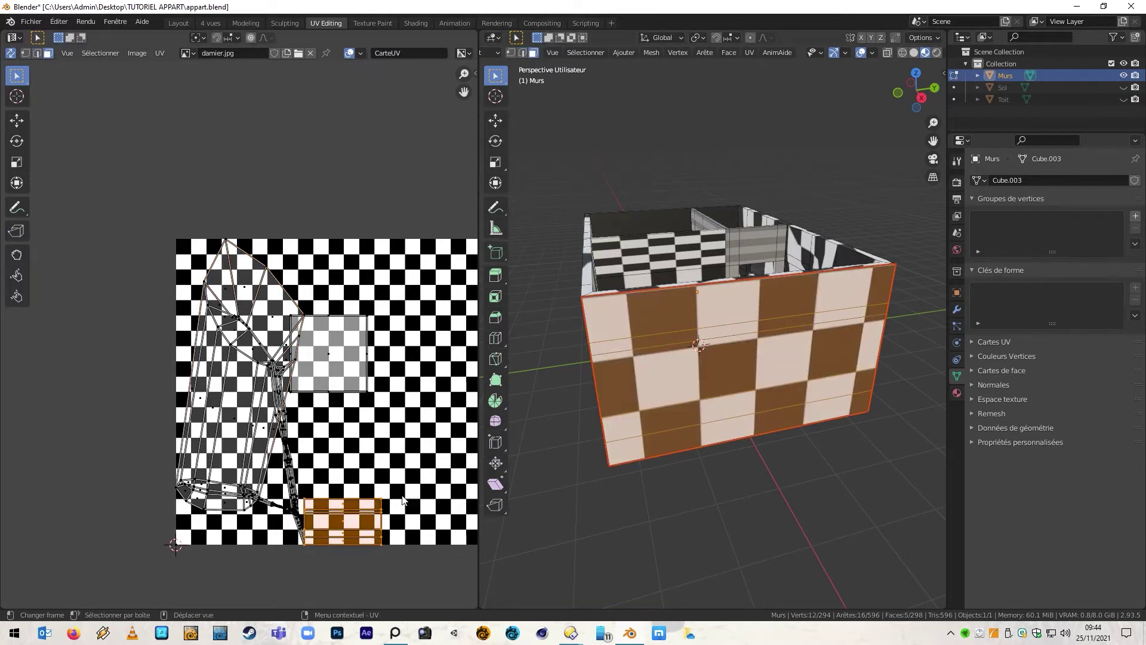
{"action": "scroll", "coordinate": [339, 520], "scroll_direction": "up", "scroll_amount": 2}
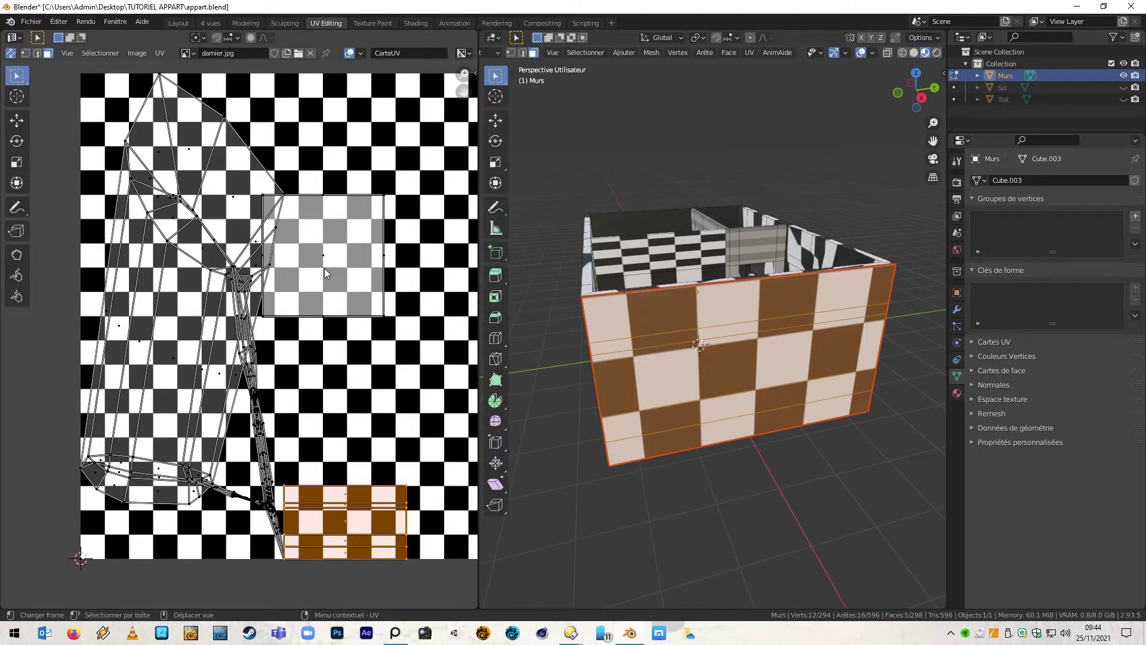
{"action": "middle_click_drag", "start_coordinate": [642, 410], "coordinate": [718, 427]}
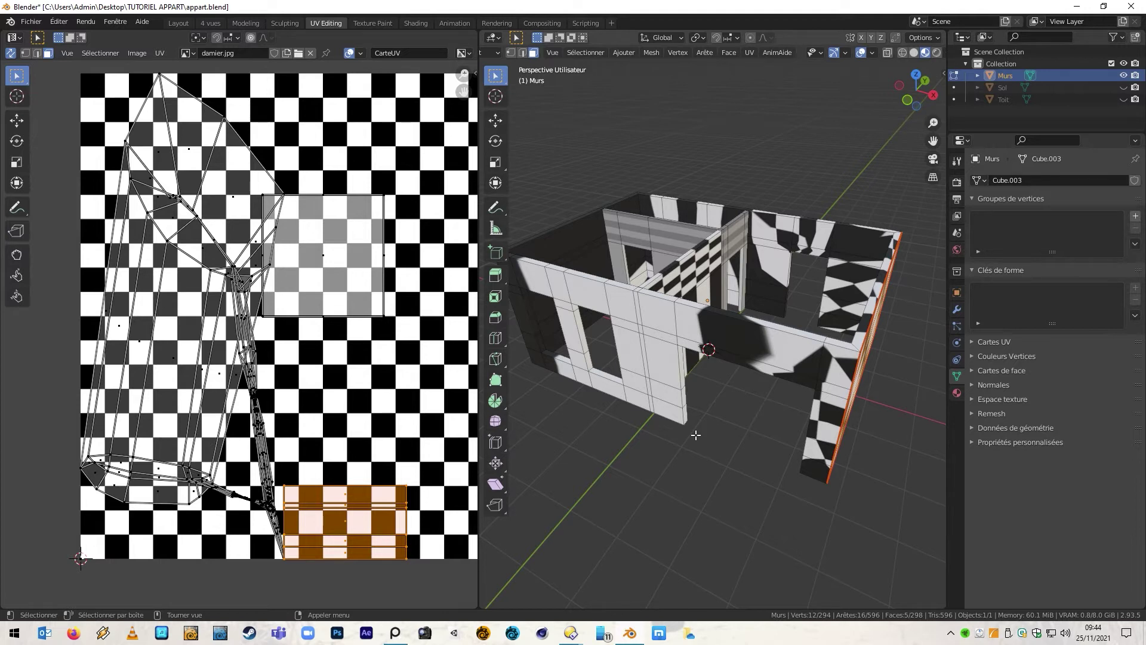
Turn on the stretch display in the UV editor and expand the mesh's UV map list.
{"action": "scroll", "coordinate": [366, 415], "scroll_direction": "down", "scroll_amount": 2}
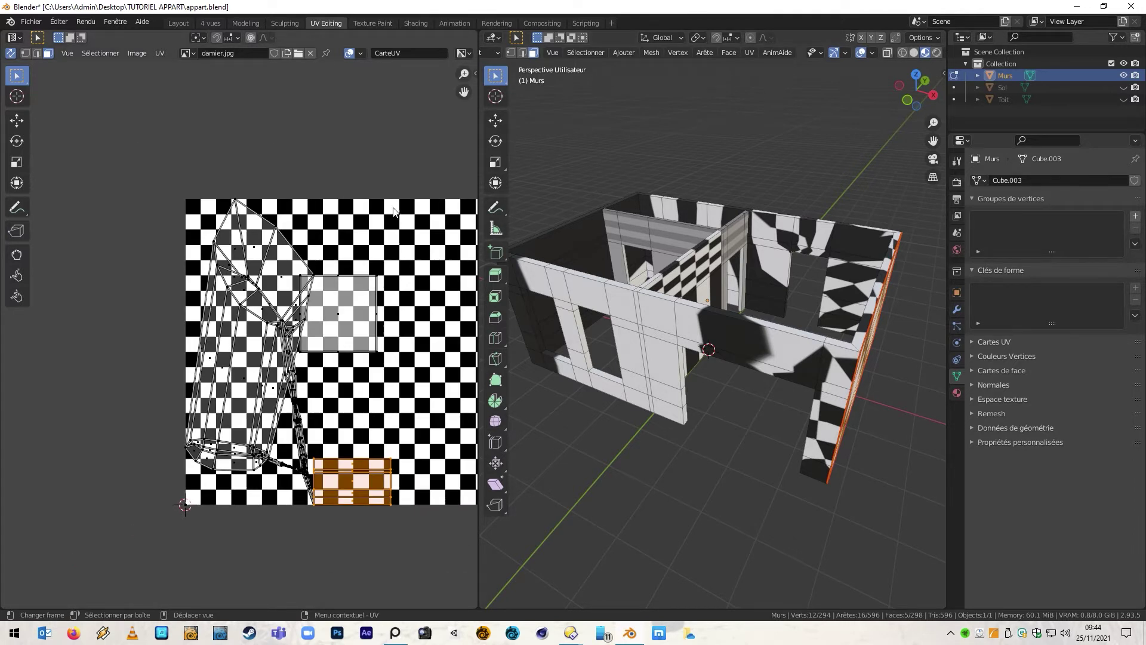
{"action": "left_click", "coordinate": [361, 53]}
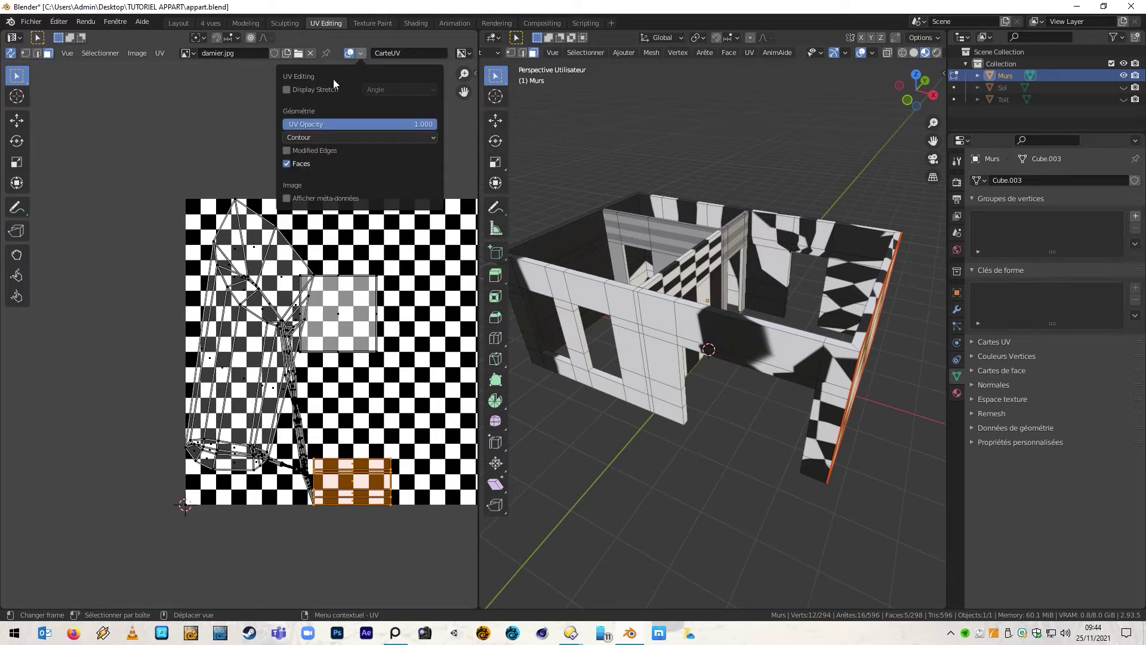
{"action": "left_click", "coordinate": [287, 90]}
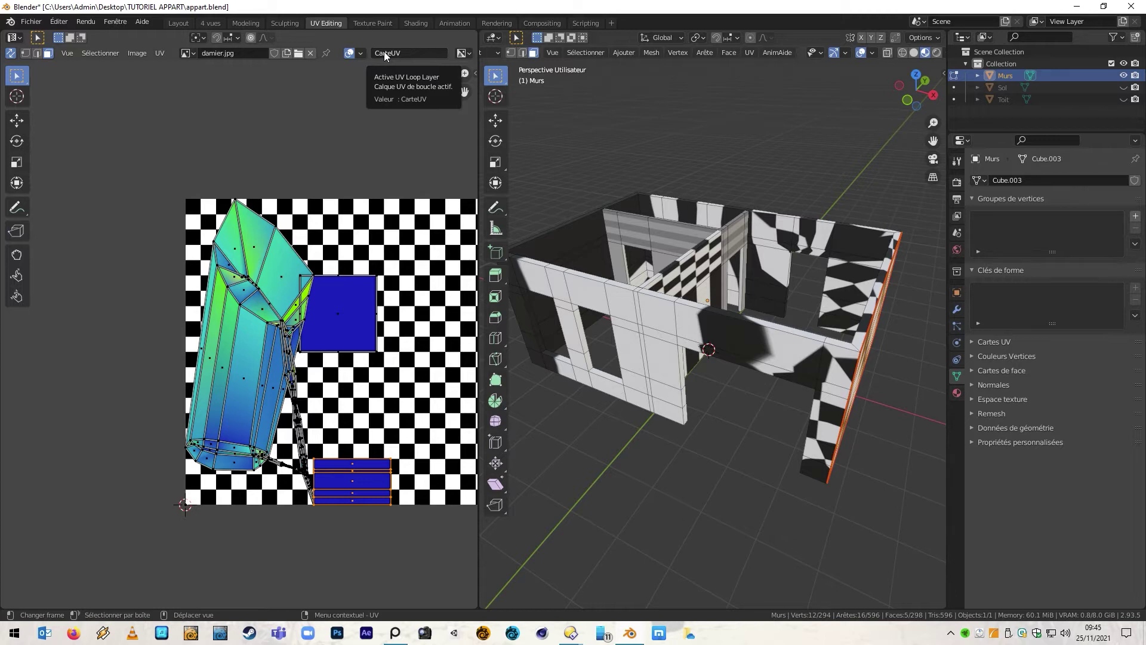
{"action": "left_click", "coordinate": [976, 344]}
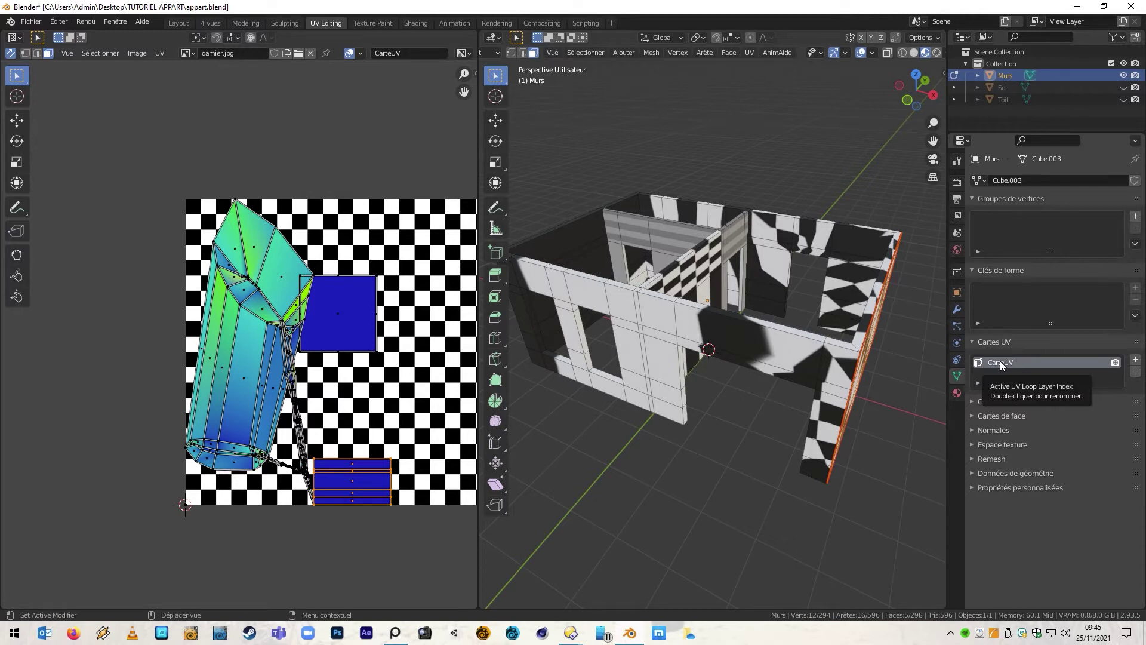
Select the outline edges of the opposite end wall in edge mode and mark them as a UV seam.
{"action": "middle_click_drag", "start_coordinate": [884, 382], "coordinate": [817, 457]}
{"action": "key", "text": "2"}
{"action": "left_click", "coordinate": [609, 280], "text": "ctrl"}
{"action": "left_click", "coordinate": [621, 423], "text": "ctrl"}
{"action": "left_click", "coordinate": [660, 432], "text": "ctrl"}
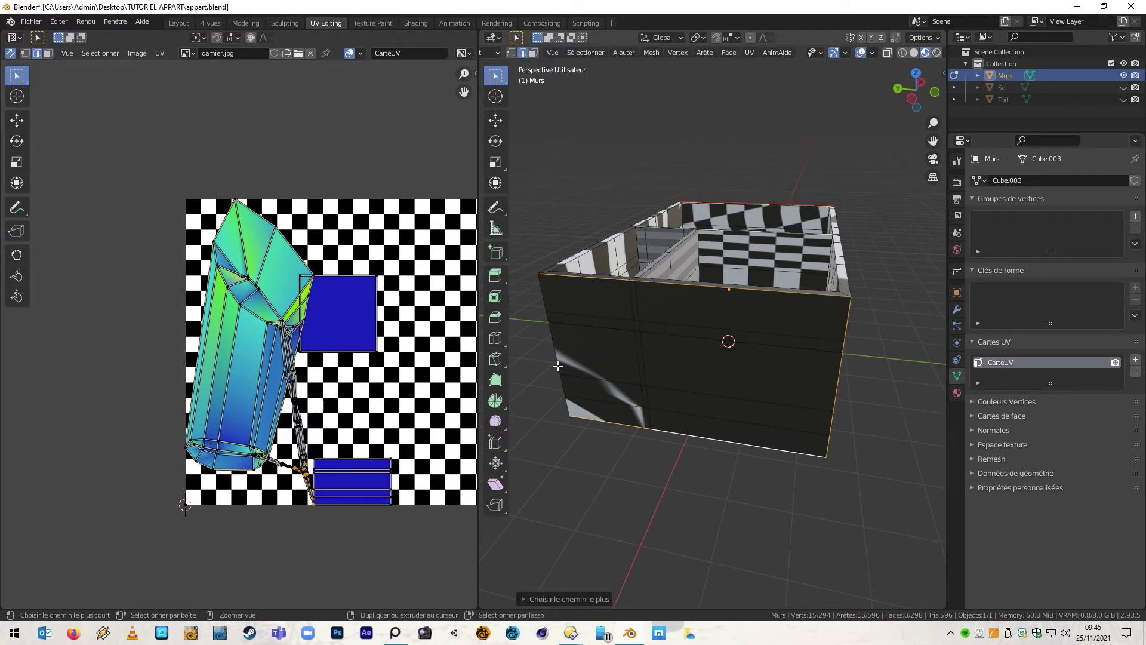
{"action": "left_click", "coordinate": [544, 304], "text": "ctrl"}
{"action": "right_click", "coordinate": [542, 302]}
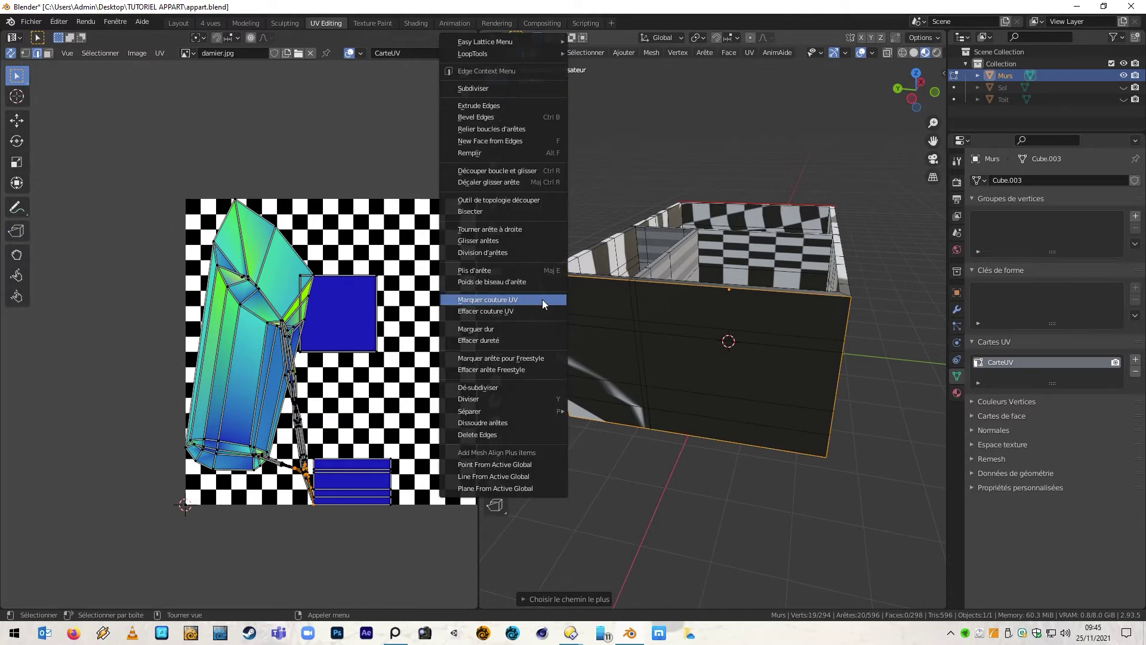
{"action": "left_click", "coordinate": [542, 299]}
Select every wall face in the UV layout and unwrap the walls again with both seam outlines.
{"action": "left_click_drag", "start_coordinate": [147, 172], "coordinate": [428, 543]}
{"action": "key", "text": "3"}
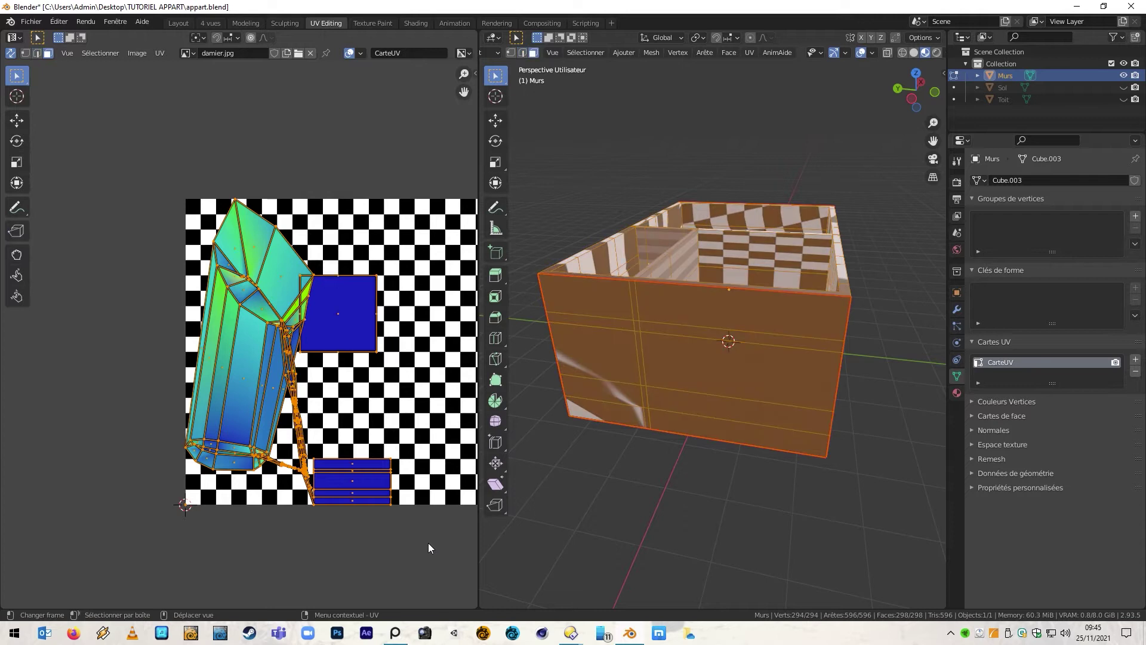
{"action": "key", "text": "u"}
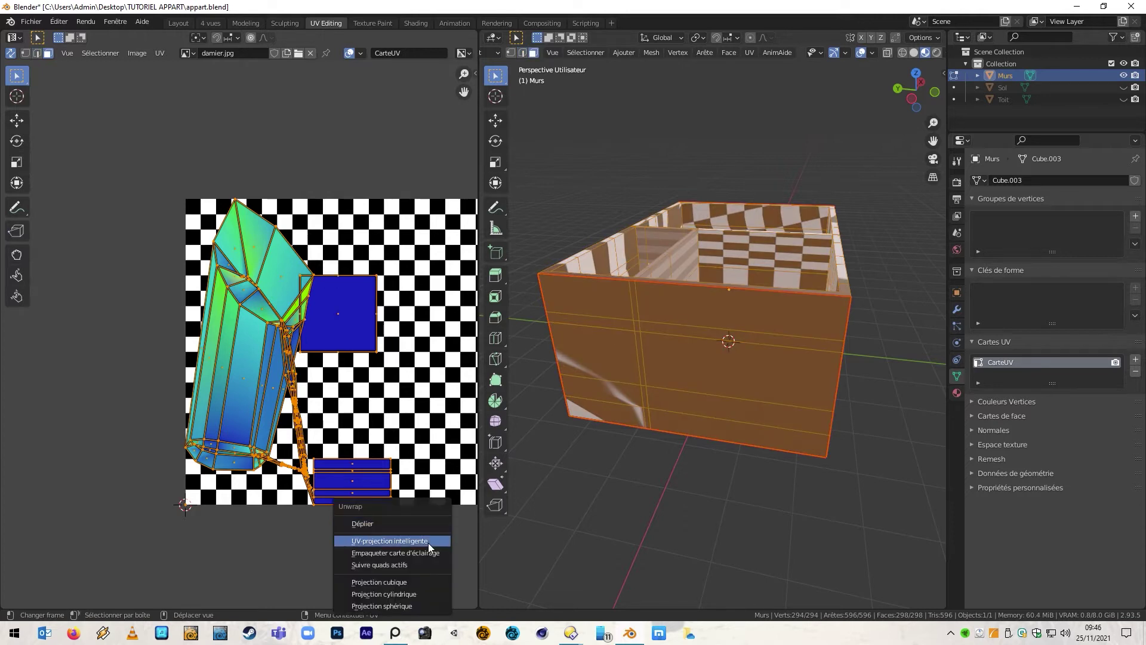
{"action": "left_click", "coordinate": [421, 524]}
Clear the selection and box-select part of the new UV island to identify the matching section of the end wall.
{"action": "key", "text": "alt+a"}
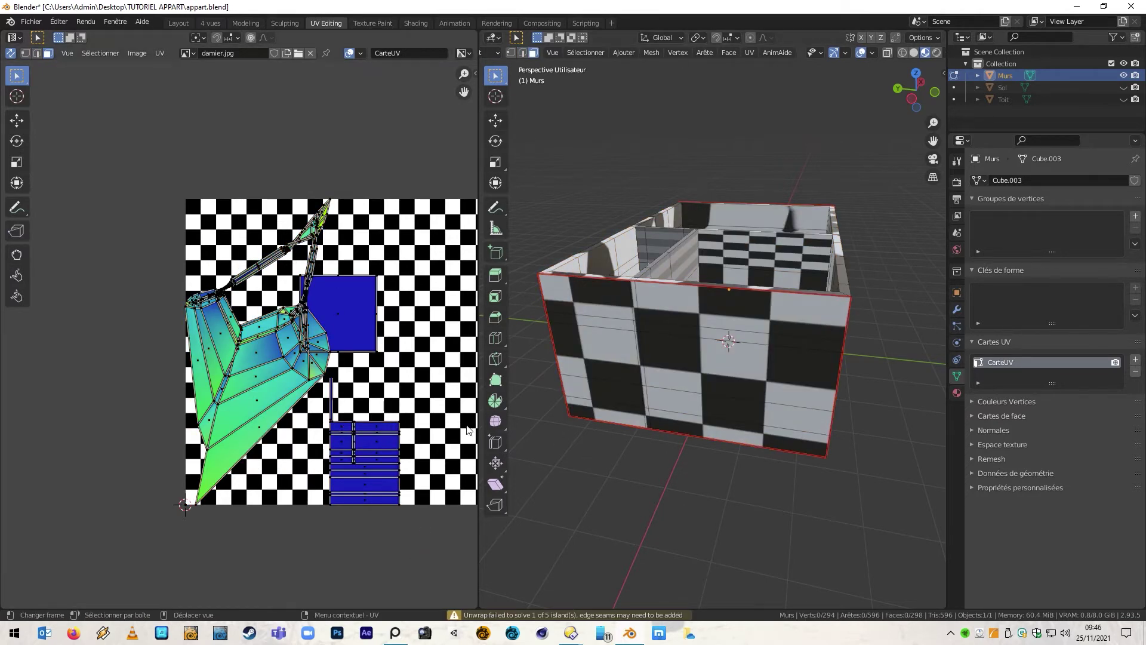
{"action": "key", "text": "b"}
{"action": "left_click_drag", "start_coordinate": [405, 451], "coordinate": [369, 412]}
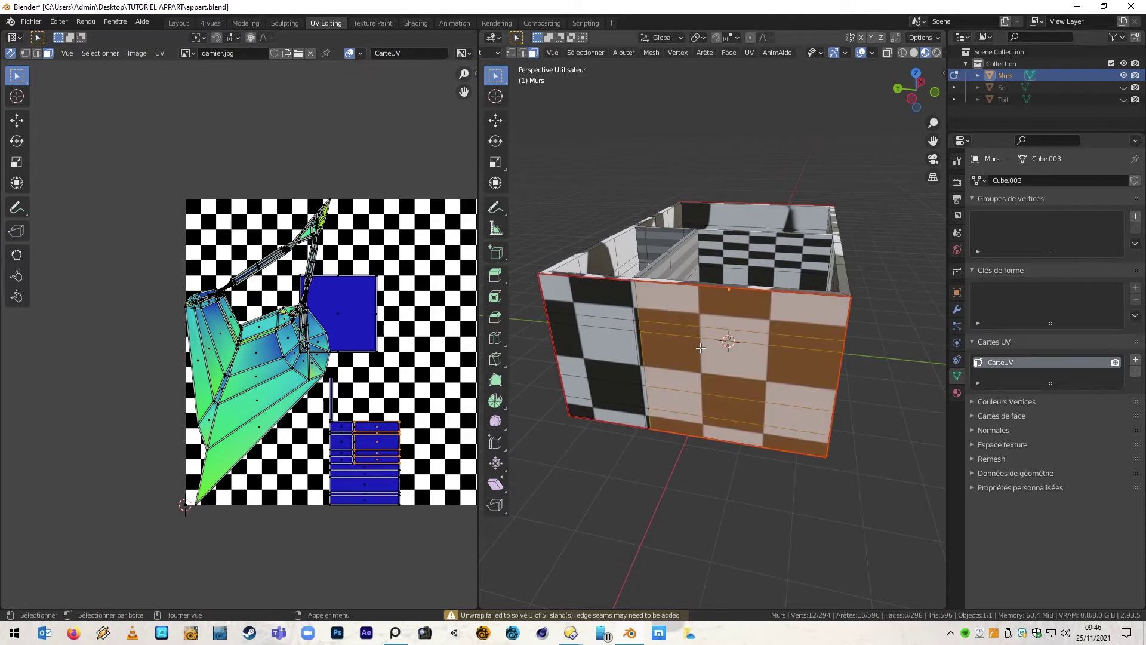
Extend the selection to the whole linked end wall to identify its UV island, and clear the selection.
{"action": "key", "text": "ctrl+l"}
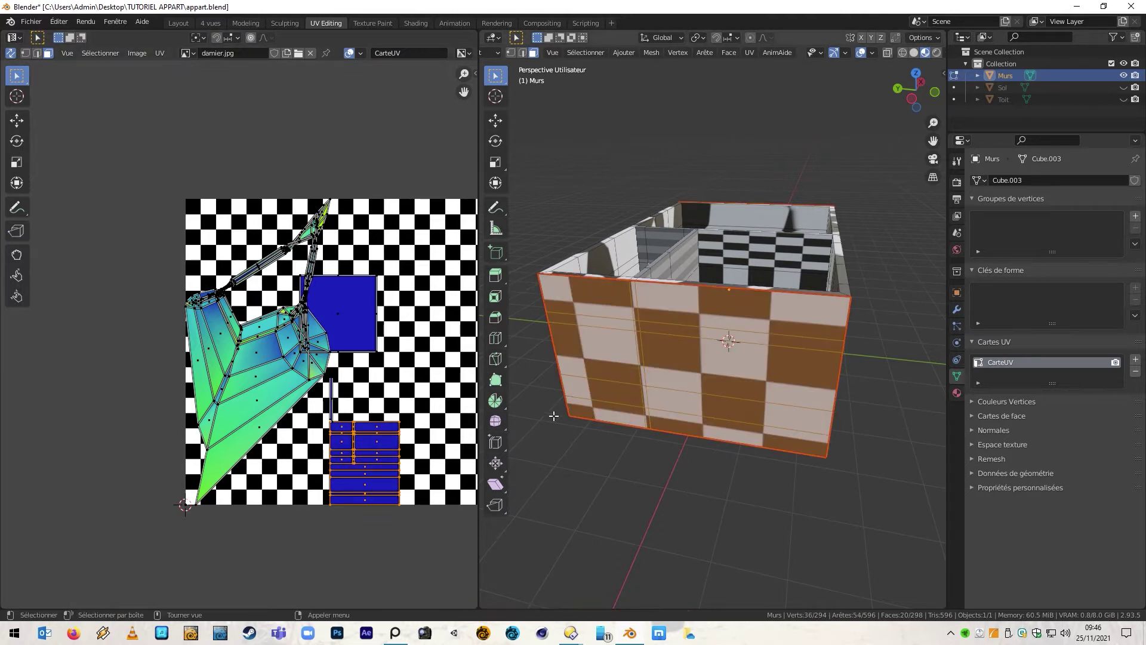
{"action": "middle_click_drag", "start_coordinate": [592, 393], "coordinate": [643, 396]}
{"action": "left_click", "coordinate": [612, 526]}
In edge mode, mark the outer top edge and the bottom edge with the doorway outline of the door-and-window wall as UV seams.
{"action": "middle_click_drag", "start_coordinate": [613, 527], "coordinate": [712, 413]}
{"action": "key", "text": "2"}
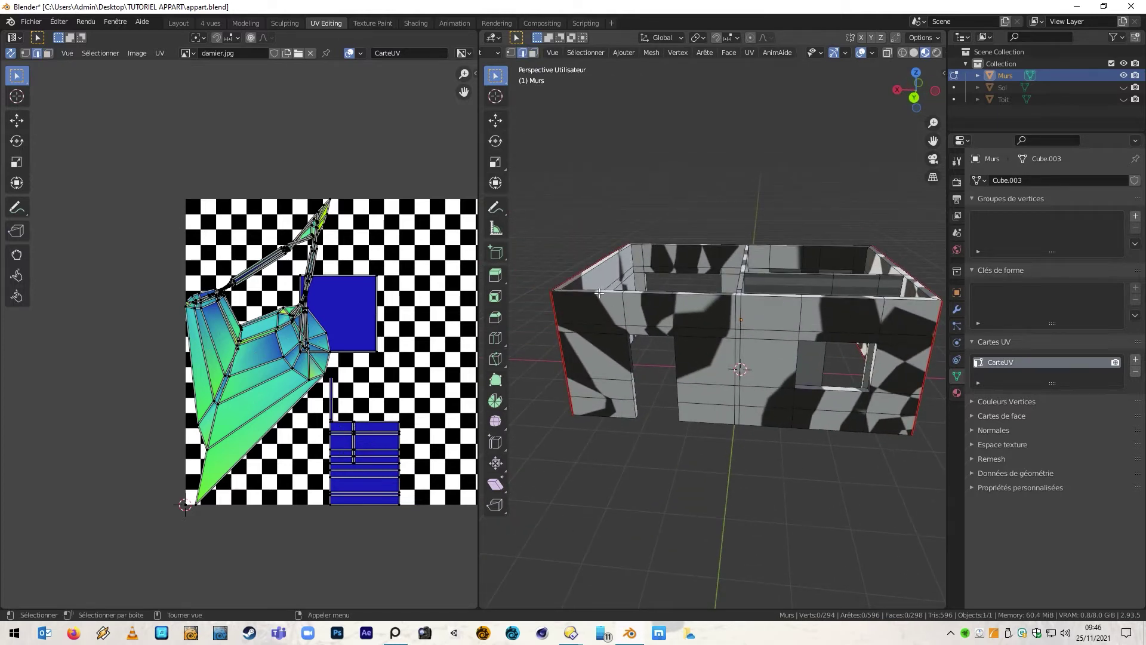
{"action": "left_click", "coordinate": [923, 298], "text": "ctrl"}
{"action": "right_click", "coordinate": [923, 298]}
{"action": "left_click", "coordinate": [923, 298]}
{"action": "left_click", "coordinate": [675, 351], "text": "ctrl"}
{"action": "right_click", "coordinate": [630, 418]}
{"action": "left_click", "coordinate": [630, 418]}
Mark the outer bottom edges of the opposite long wall, including the outline of its wide opening, as a UV seam.
{"action": "middle_click_drag", "start_coordinate": [631, 417], "coordinate": [812, 436]}
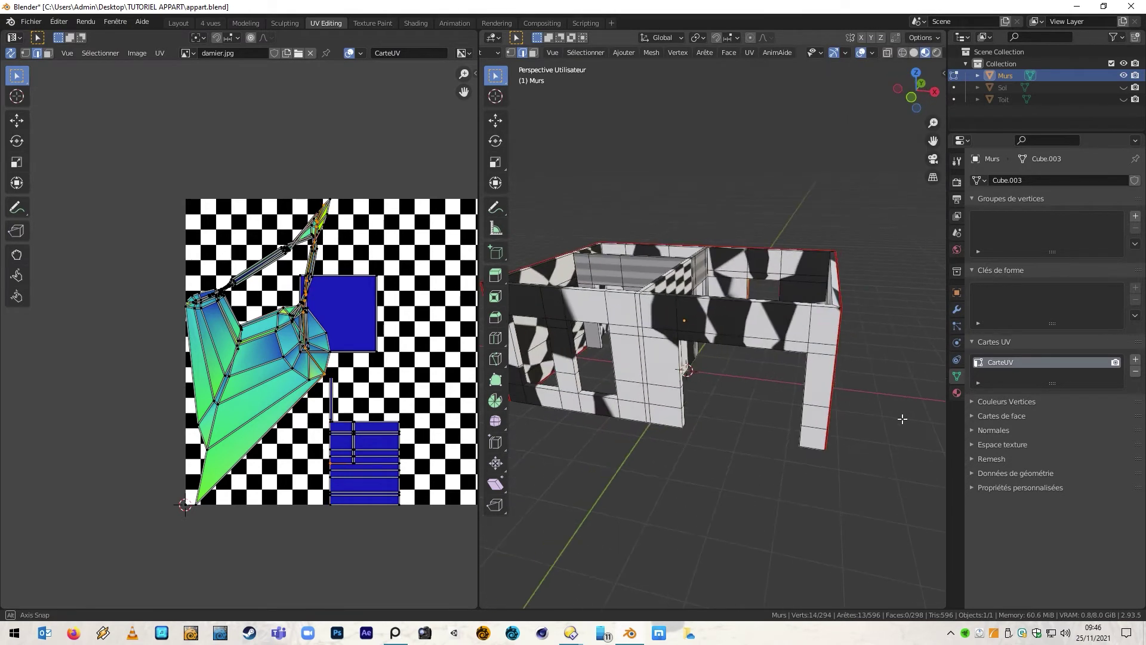
{"action": "left_click", "coordinate": [818, 447]}
{"action": "left_click", "coordinate": [670, 425], "text": "ctrl"}
{"action": "middle_click_drag", "start_coordinate": [670, 425], "coordinate": [604, 413]}
{"action": "left_click", "coordinate": [603, 412], "text": "ctrl"}
{"action": "right_click", "coordinate": [603, 412]}
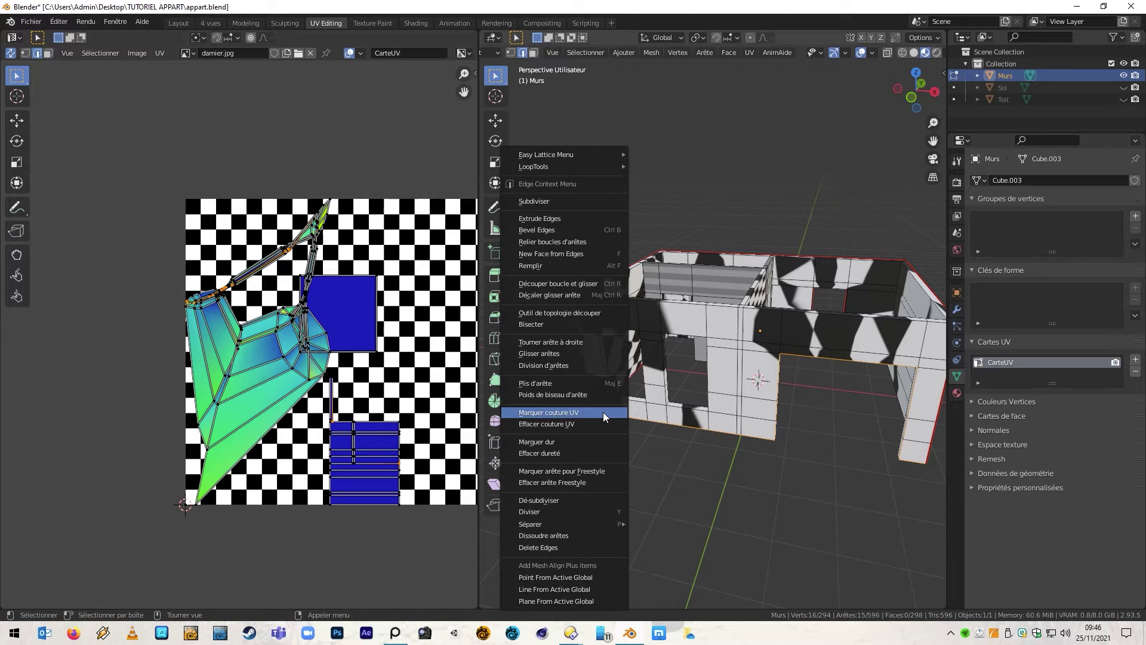
{"action": "left_click", "coordinate": [603, 412]}
Mark the full outer top edge of the same long wall as a UV seam.
{"action": "middle_click_drag", "start_coordinate": [635, 455], "coordinate": [676, 454]}
{"action": "left_click", "coordinate": [627, 327]}
{"action": "left_click", "coordinate": [940, 293], "text": "ctrl"}
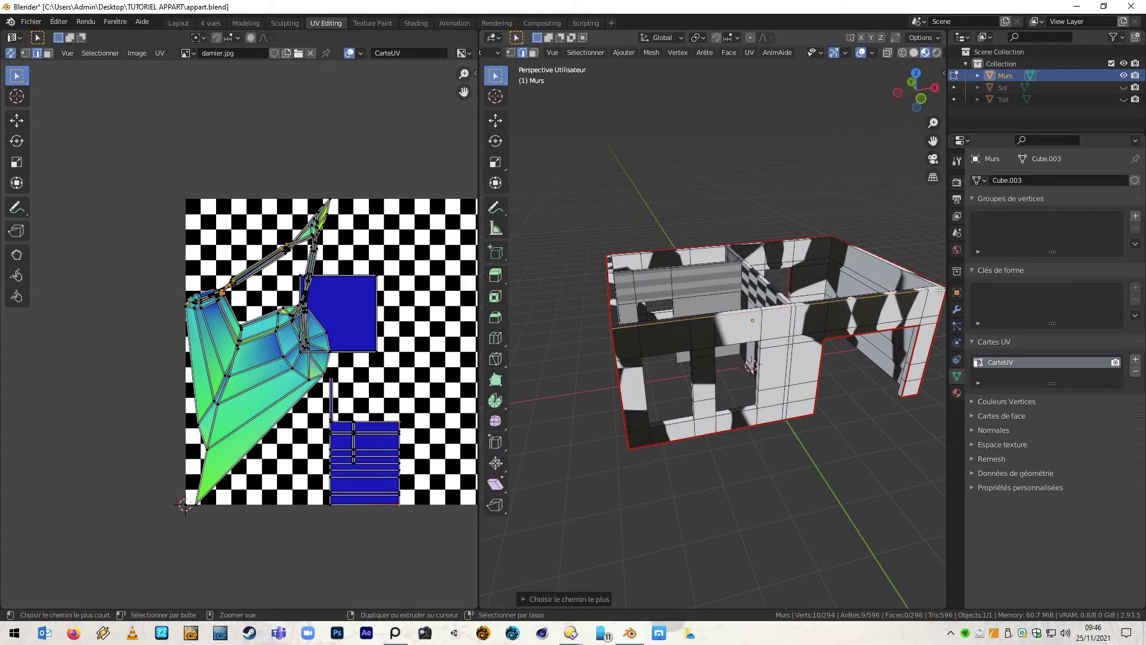
{"action": "right_click", "coordinate": [940, 294]}
{"action": "left_click", "coordinate": [940, 292]}
Select the whole wall mesh in the UV layout and unwrap it with the new long-wall seams.
{"action": "middle_click_drag", "start_coordinate": [920, 334], "coordinate": [931, 379]}
{"action": "left_click_drag", "start_coordinate": [141, 159], "coordinate": [424, 537]}
{"action": "key", "text": "u"}
{"action": "left_click", "coordinate": [389, 505]}
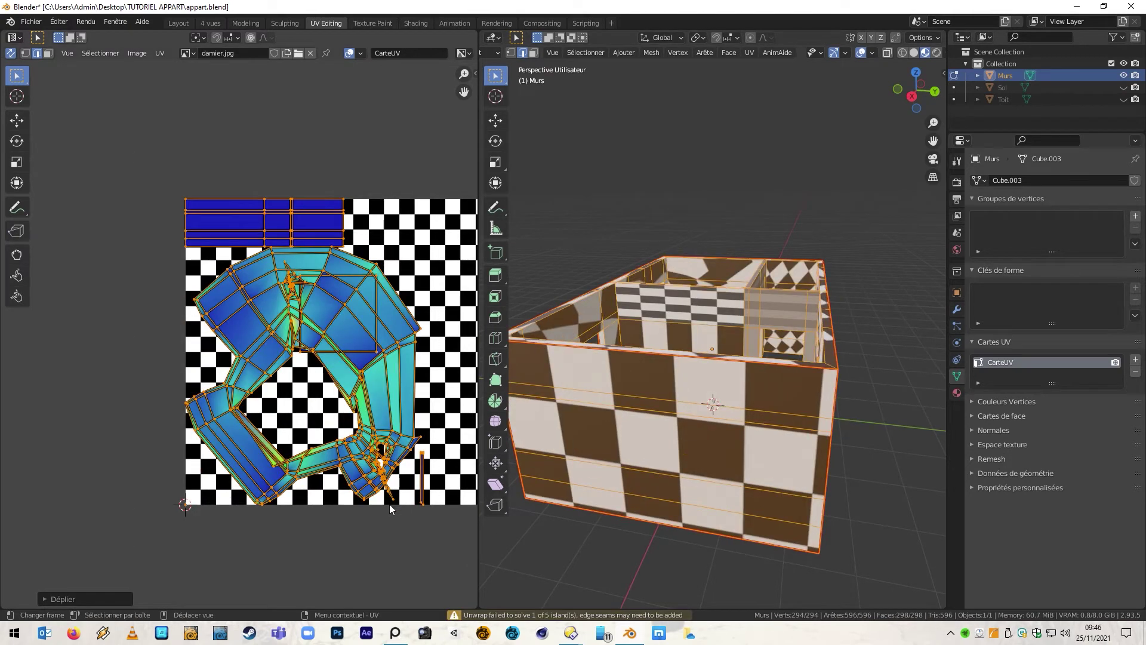
Mark the four outer edges of the window opening in the door-and-window wall as a UV seam.
{"action": "left_click", "coordinate": [633, 546]}
{"action": "middle_click_drag", "start_coordinate": [836, 439], "coordinate": [773, 394]}
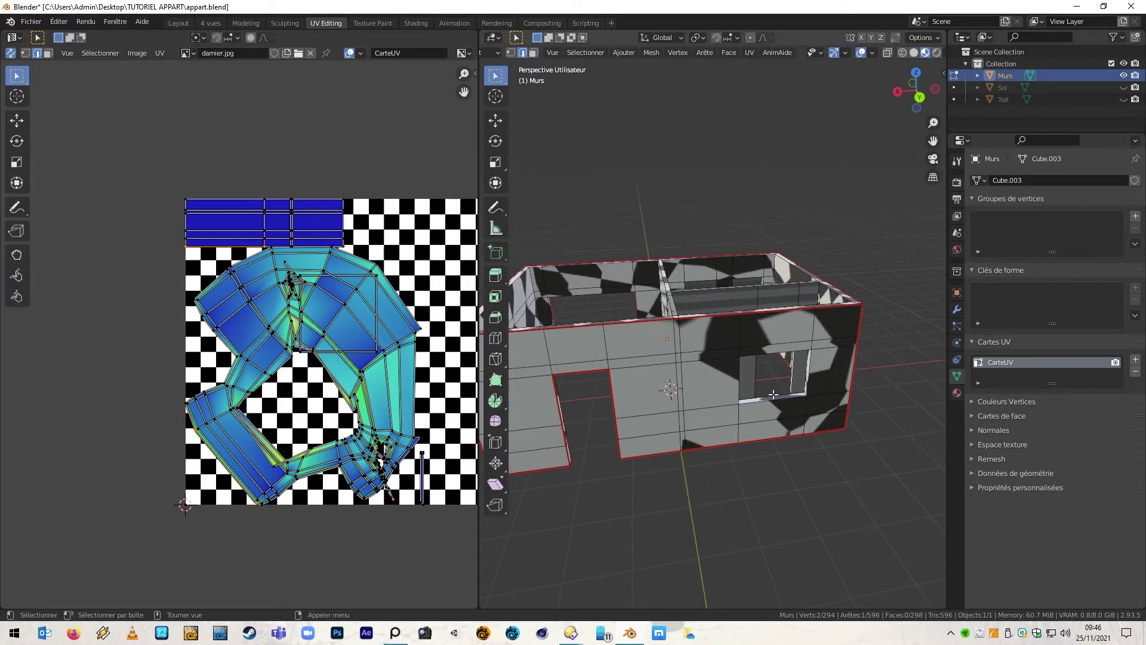
{"action": "scroll", "coordinate": [808, 348], "scroll_direction": "up", "scroll_amount": 2}
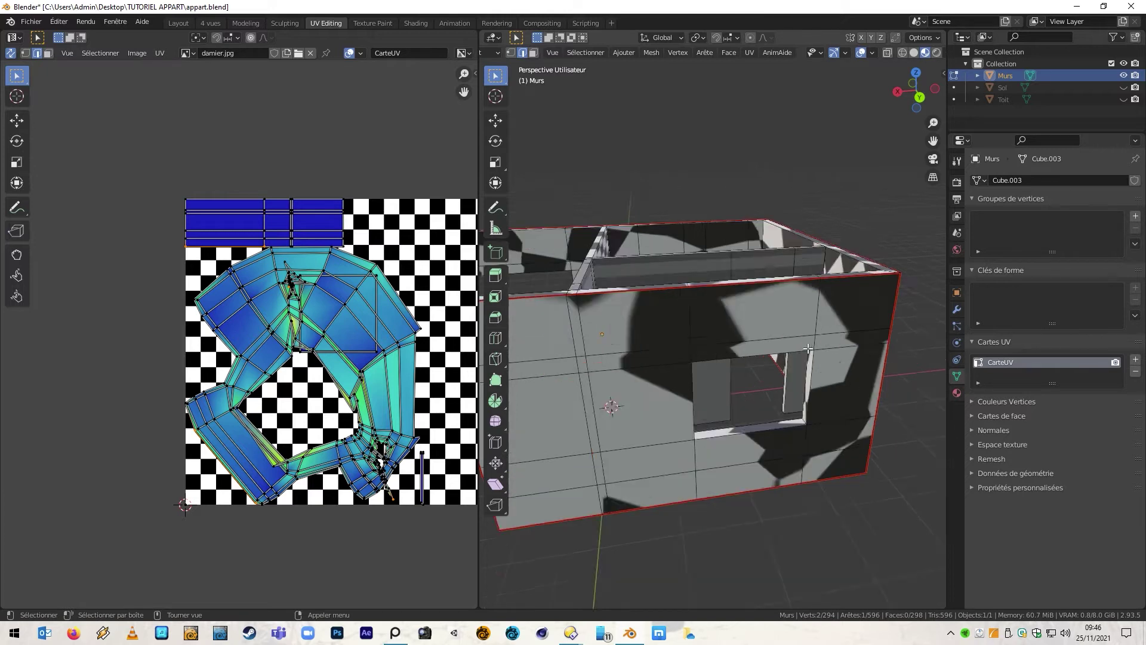
{"action": "scroll", "coordinate": [808, 348], "scroll_direction": "up", "scroll_amount": 2}
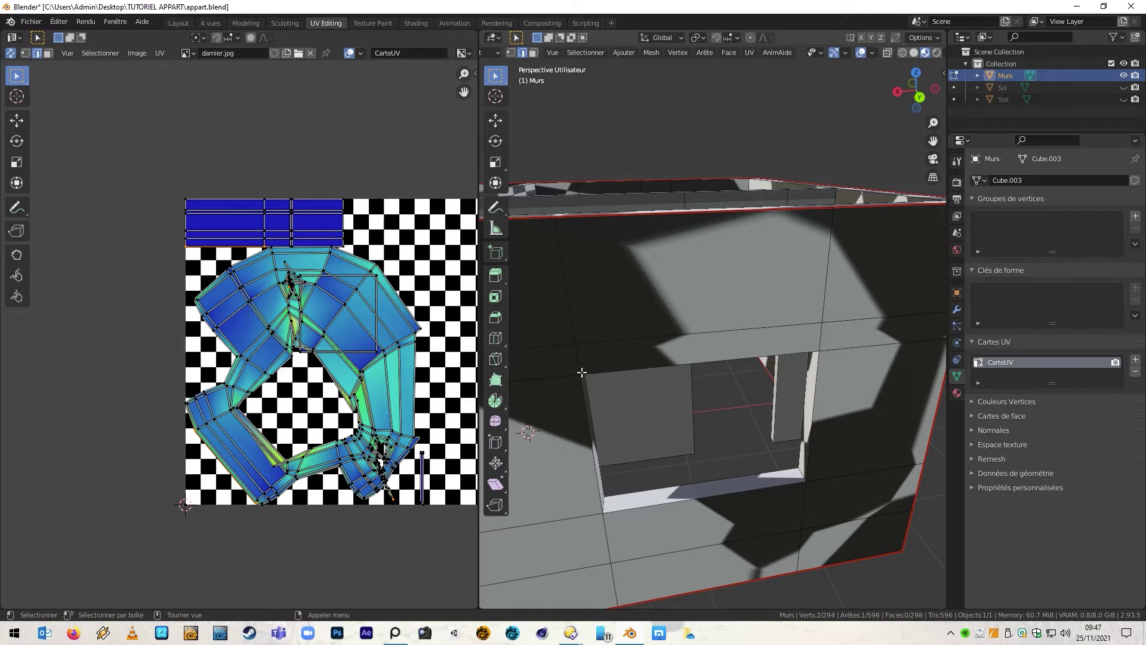
{"action": "left_click", "coordinate": [631, 500]}
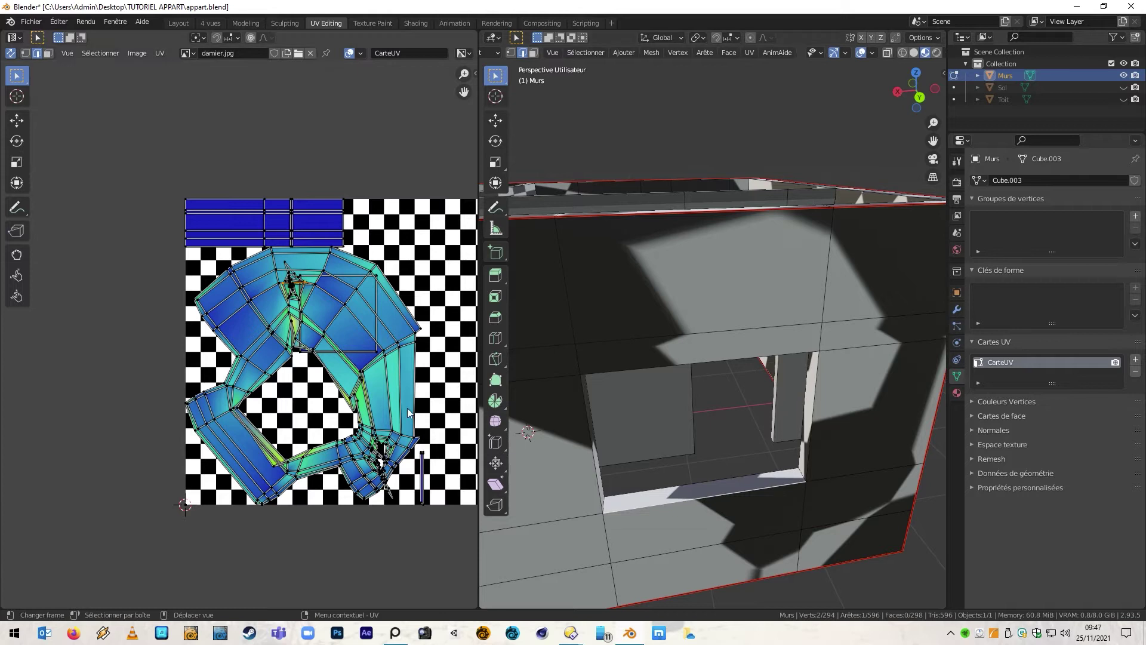
{"action": "scroll", "coordinate": [258, 338], "scroll_direction": "up", "scroll_amount": 8}
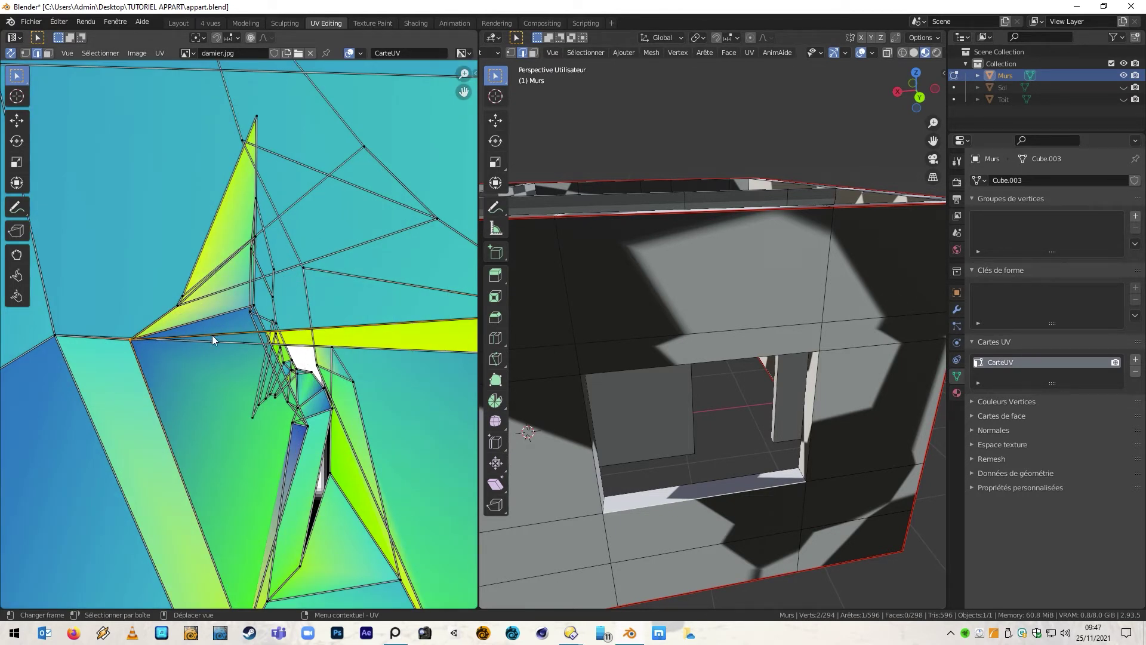
{"action": "scroll", "coordinate": [287, 357], "scroll_direction": "down", "scroll_amount": 6}
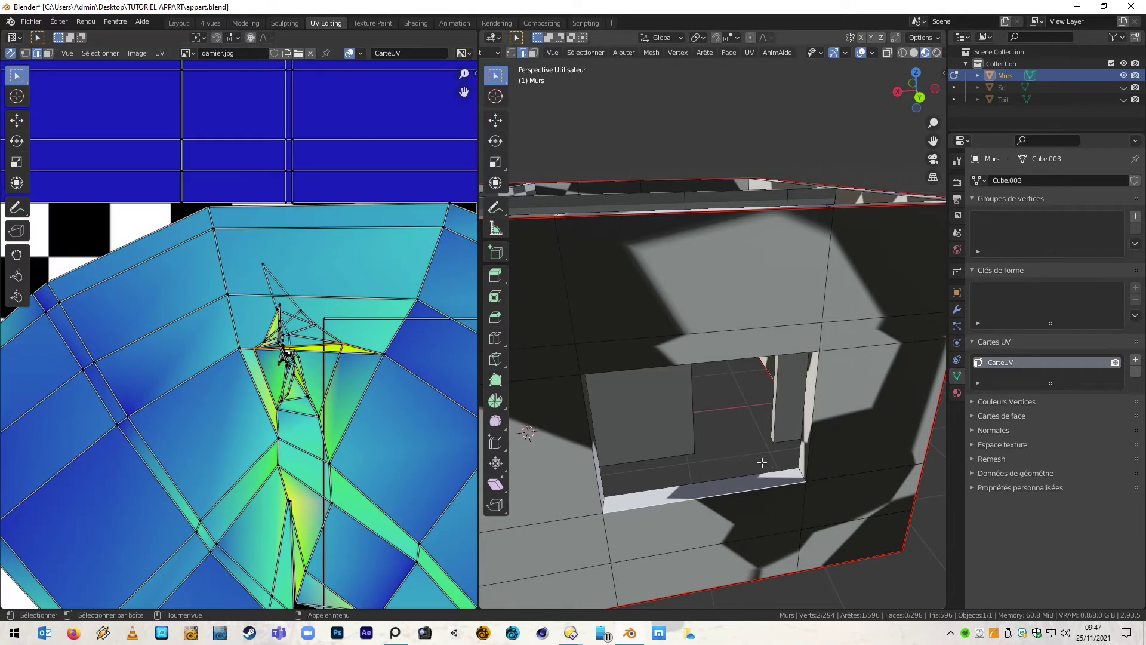
{"action": "left_click", "coordinate": [809, 441], "text": "ctrl"}
{"action": "left_click", "coordinate": [623, 399], "text": "ctrl"}
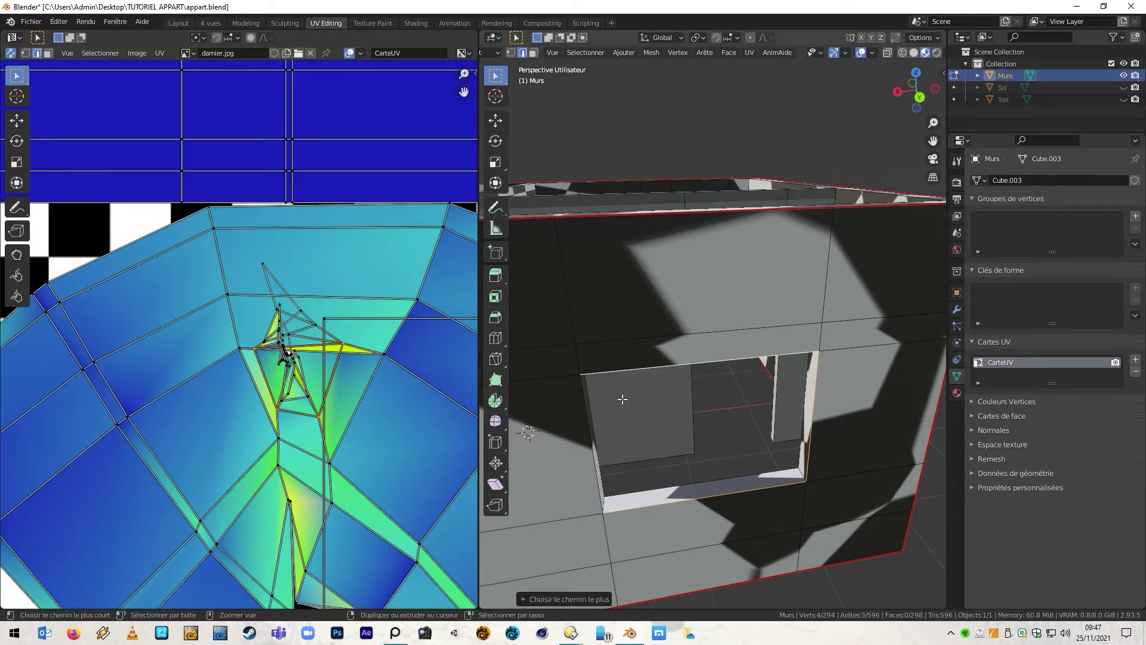
{"action": "left_click", "coordinate": [590, 449], "text": "ctrl"}
{"action": "right_click", "coordinate": [590, 450]}
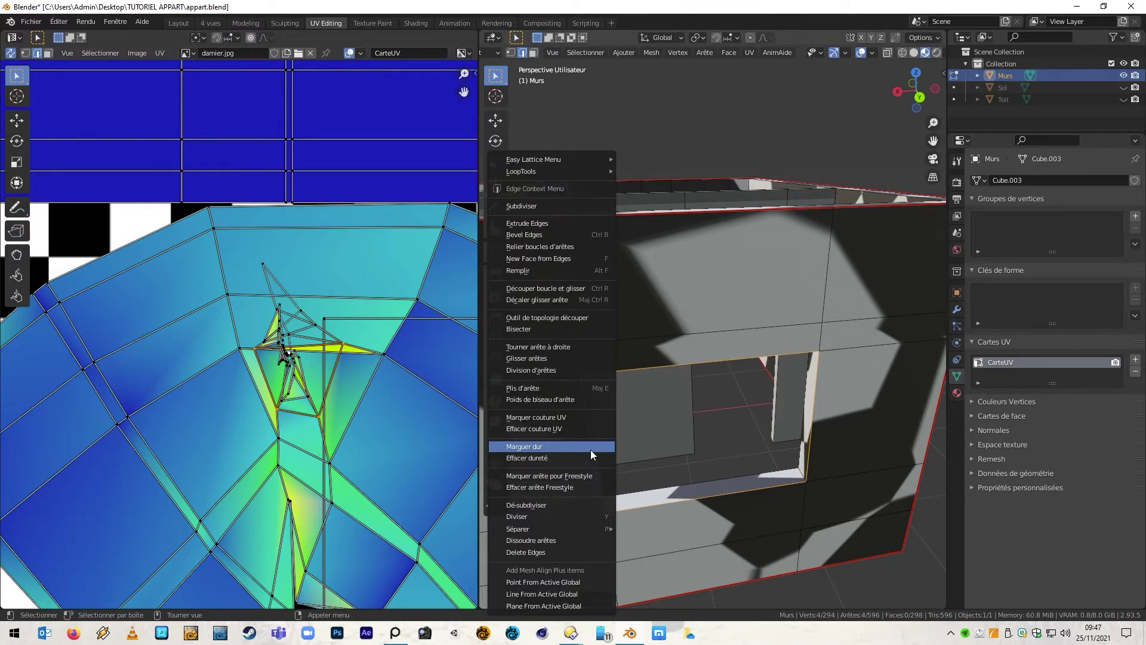
{"action": "left_click", "coordinate": [591, 419]}
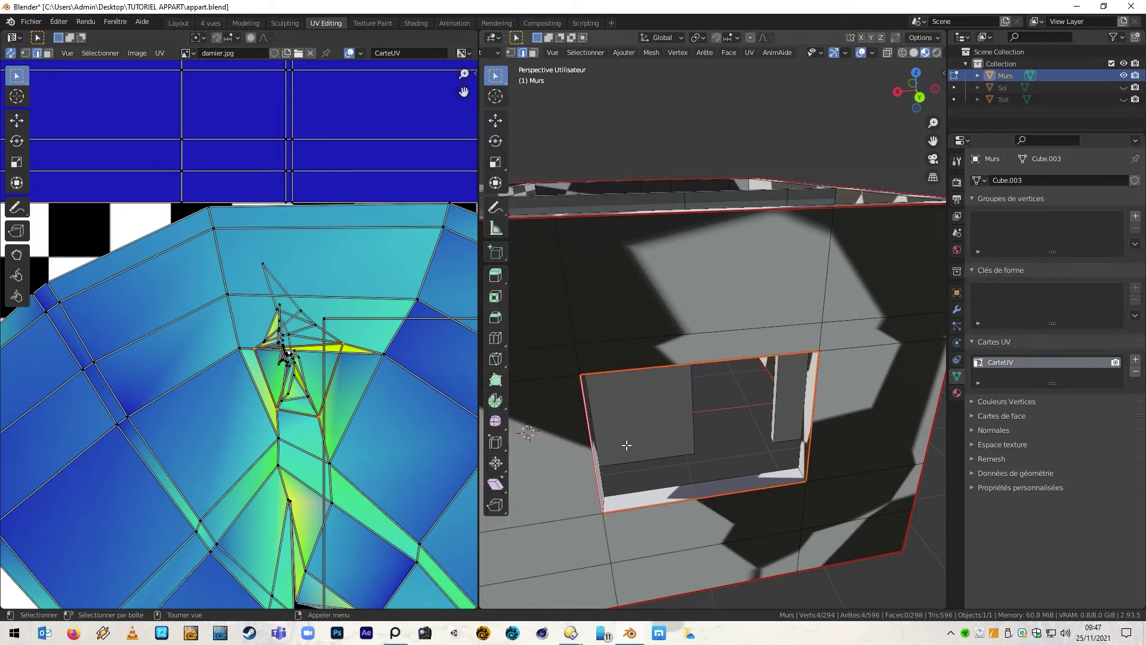
Select all wall faces, unwrap them with the outer window seam, and clear the selection.
{"action": "key", "text": "a"}
{"action": "key", "text": "u"}
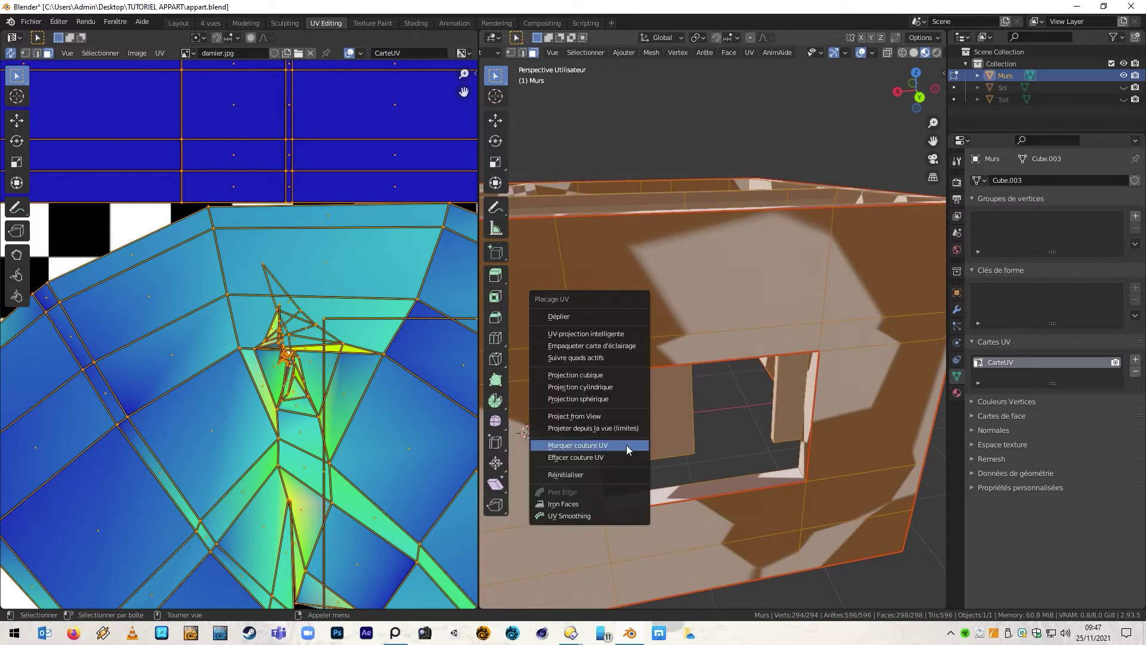
{"action": "left_click", "coordinate": [609, 318]}
{"action": "scroll", "coordinate": [389, 427], "scroll_direction": "down", "scroll_amount": 5}
{"action": "middle_click_drag", "start_coordinate": [374, 432], "coordinate": [338, 320]}
{"action": "left_click", "coordinate": [386, 507]}
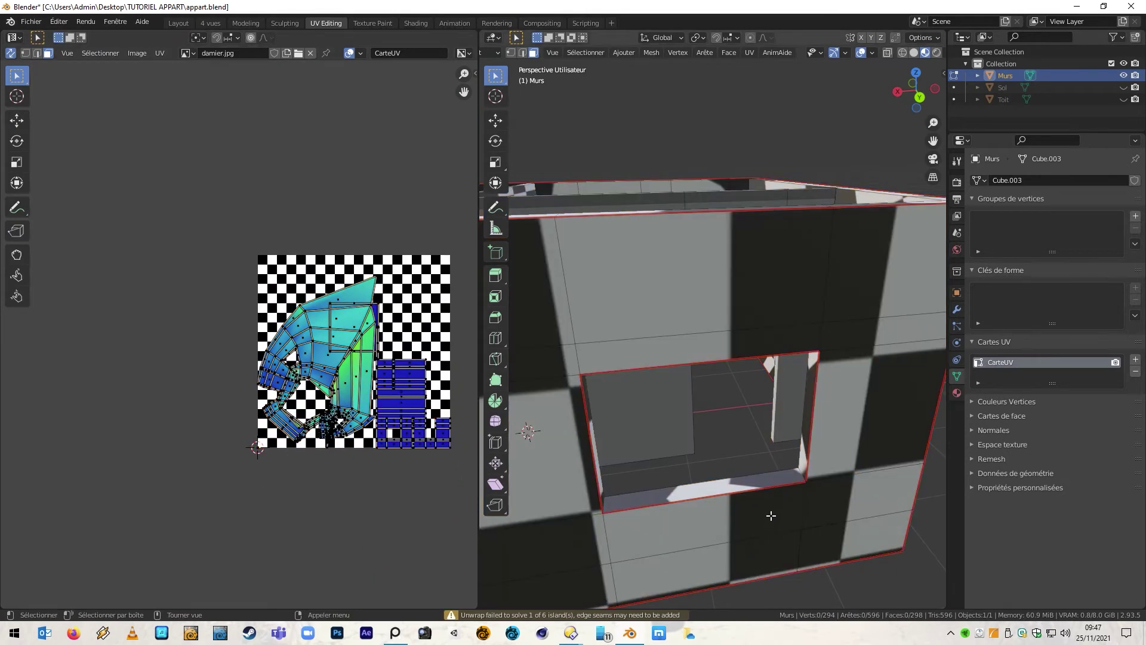
Mark the four inner edges of the same window opening, on the room side of the wall, as a UV seam.
{"action": "scroll", "coordinate": [771, 515], "scroll_direction": "down", "scroll_amount": 5}
{"action": "scroll", "coordinate": [777, 428], "scroll_direction": "up", "scroll_amount": 5}
{"action": "middle_click_drag", "start_coordinate": [657, 453], "coordinate": [716, 442]}
{"action": "scroll", "coordinate": [623, 396], "scroll_direction": "up", "scroll_amount": 6}
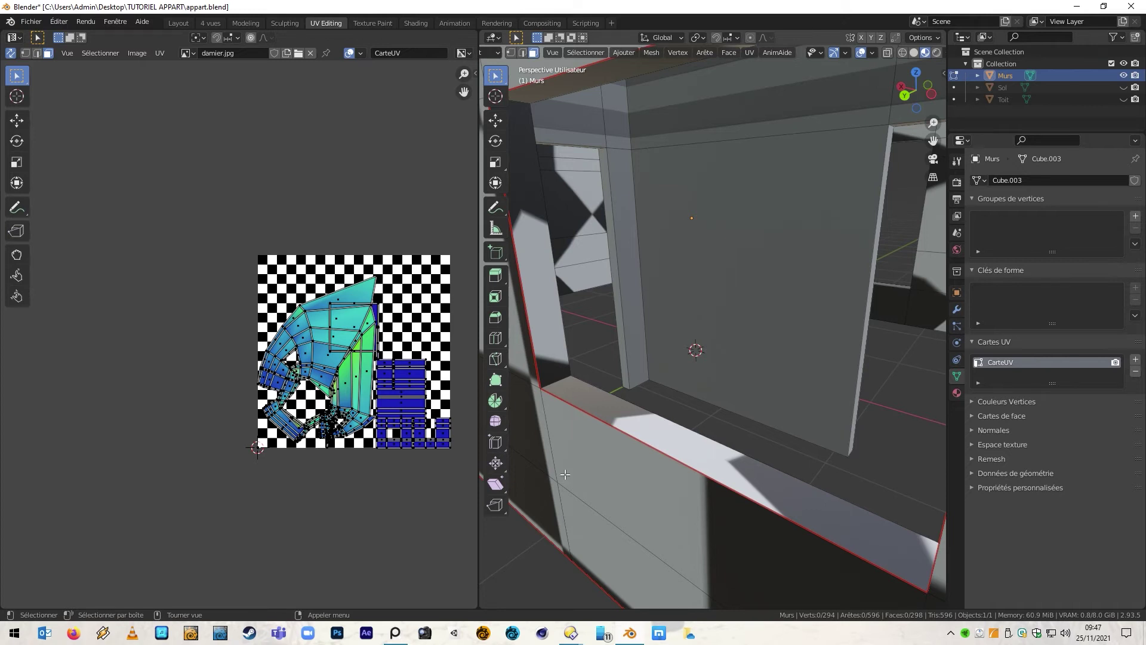
{"action": "scroll", "coordinate": [718, 335], "scroll_direction": "down", "scroll_amount": 8}
{"action": "middle_click_drag", "start_coordinate": [720, 307], "coordinate": [831, 434], "text": "shift"}
{"action": "scroll", "coordinate": [683, 353], "scroll_direction": "up", "scroll_amount": 6}
{"action": "middle_click_drag", "start_coordinate": [683, 353], "coordinate": [755, 355], "text": "shift"}
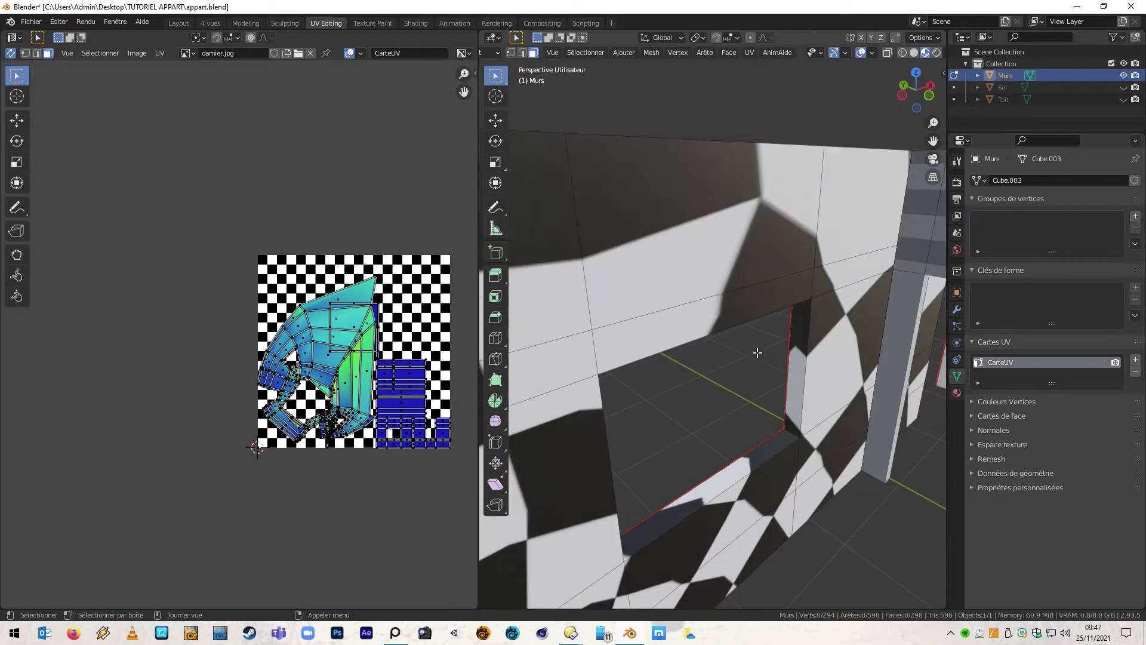
{"action": "key", "text": "2"}
{"action": "left_click", "coordinate": [739, 325]}
{"action": "left_click", "coordinate": [805, 362], "text": "shift"}
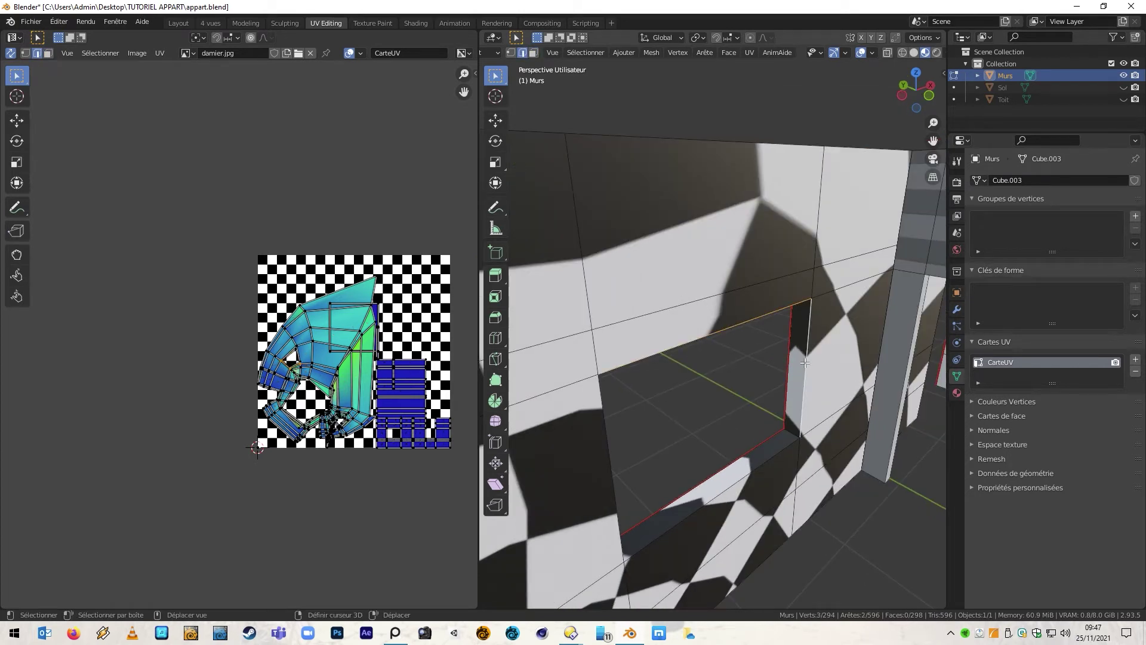
{"action": "left_click", "coordinate": [764, 460], "text": "ctrl"}
{"action": "left_click", "coordinate": [622, 545], "text": "shift"}
{"action": "right_click", "coordinate": [623, 546]}
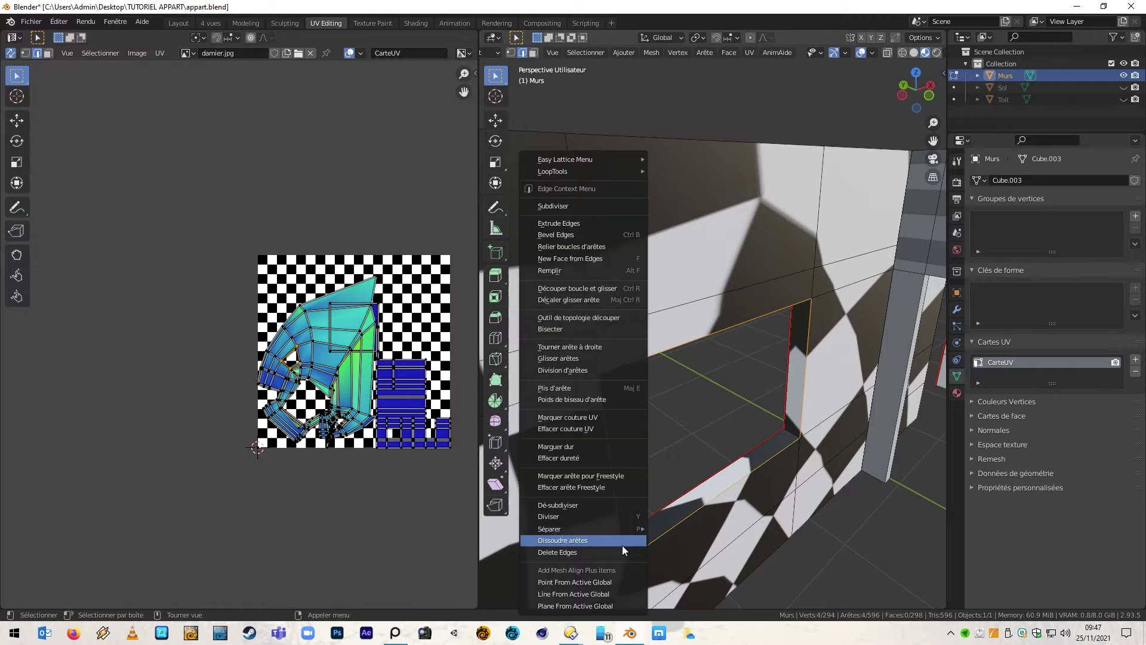
{"action": "left_click", "coordinate": [609, 416]}
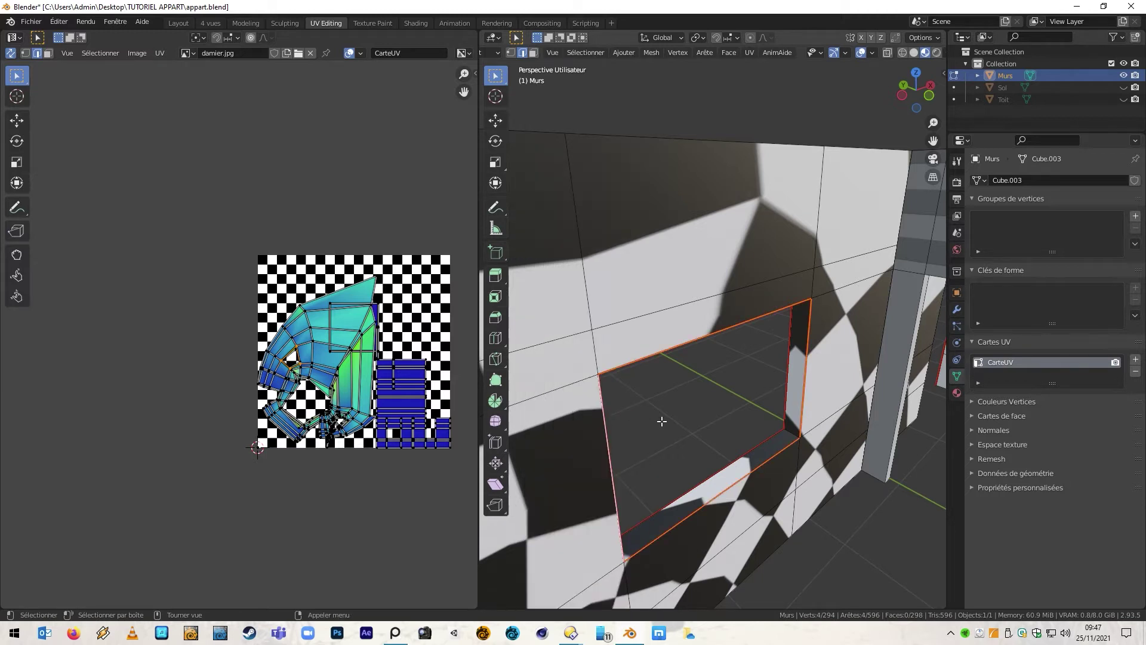
Select the whole wall mesh and unwrap it with both window outlines as seams.
{"action": "key", "text": "a"}
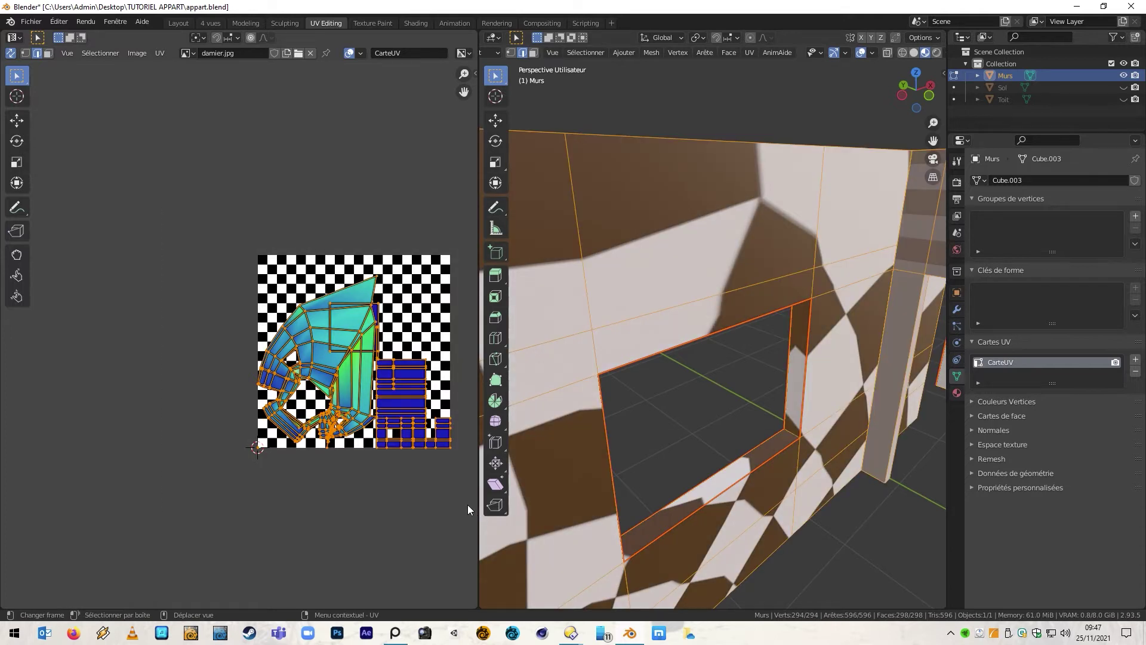
{"action": "key", "text": "u"}
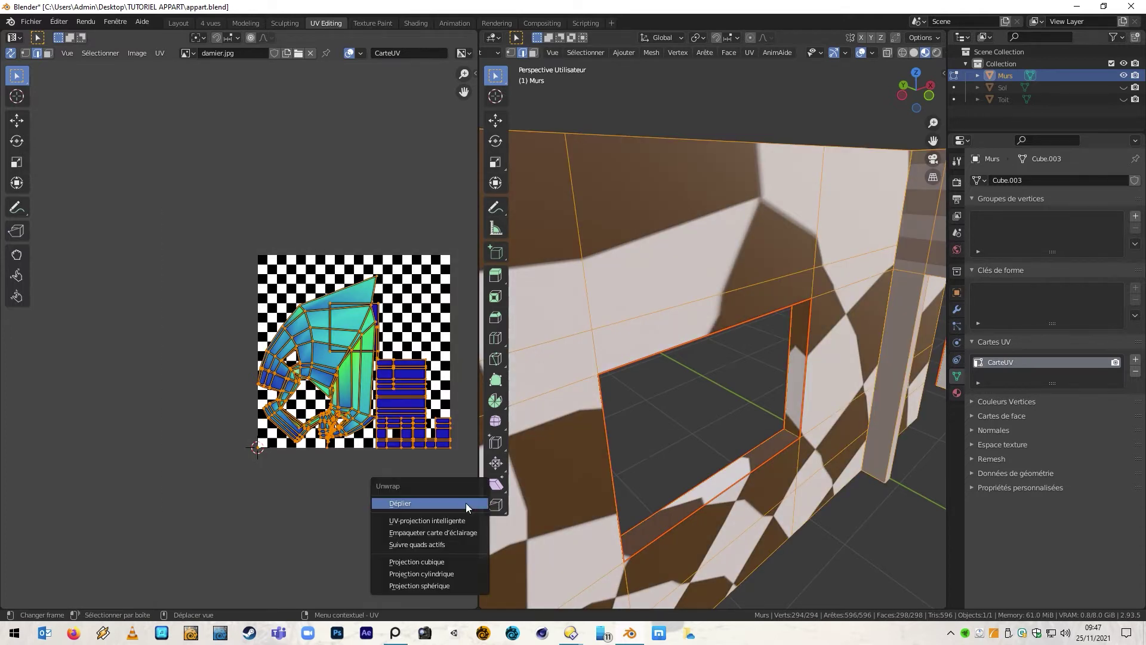
{"action": "left_click", "coordinate": [465, 503]}
Inspect the window reveal's checker texture and select its four inner faces to identify their island in the UV layout.
{"action": "middle_click_drag", "start_coordinate": [729, 508], "coordinate": [854, 452]}
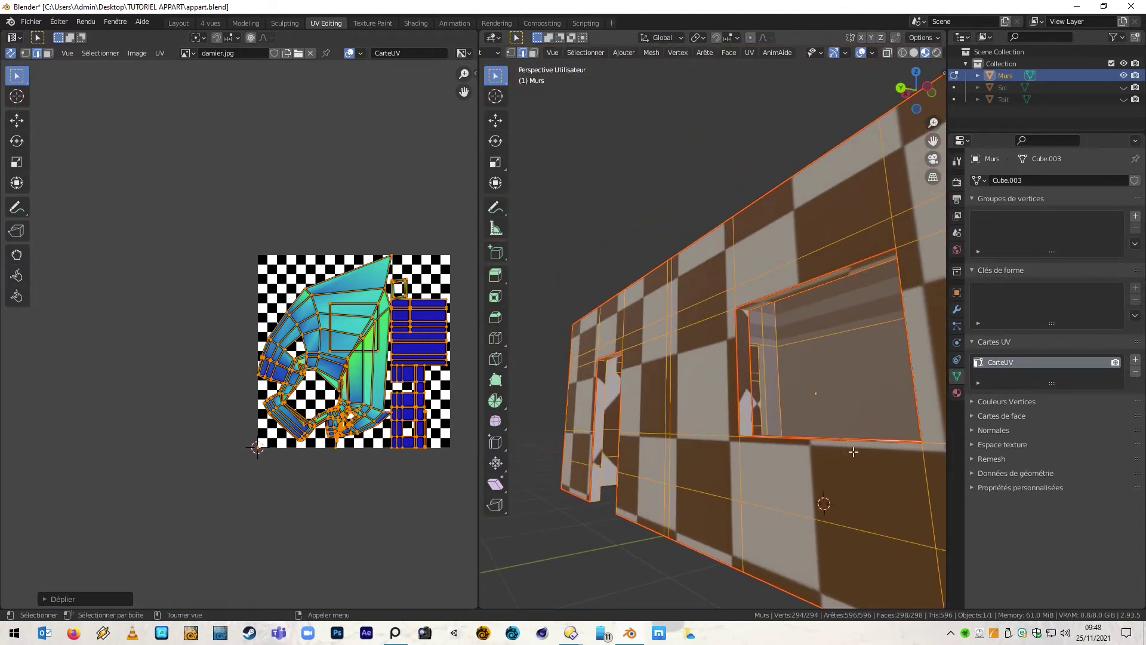
{"action": "scroll", "coordinate": [776, 308], "scroll_direction": "up", "scroll_amount": 4}
{"action": "middle_click_drag", "start_coordinate": [746, 363], "coordinate": [813, 401]}
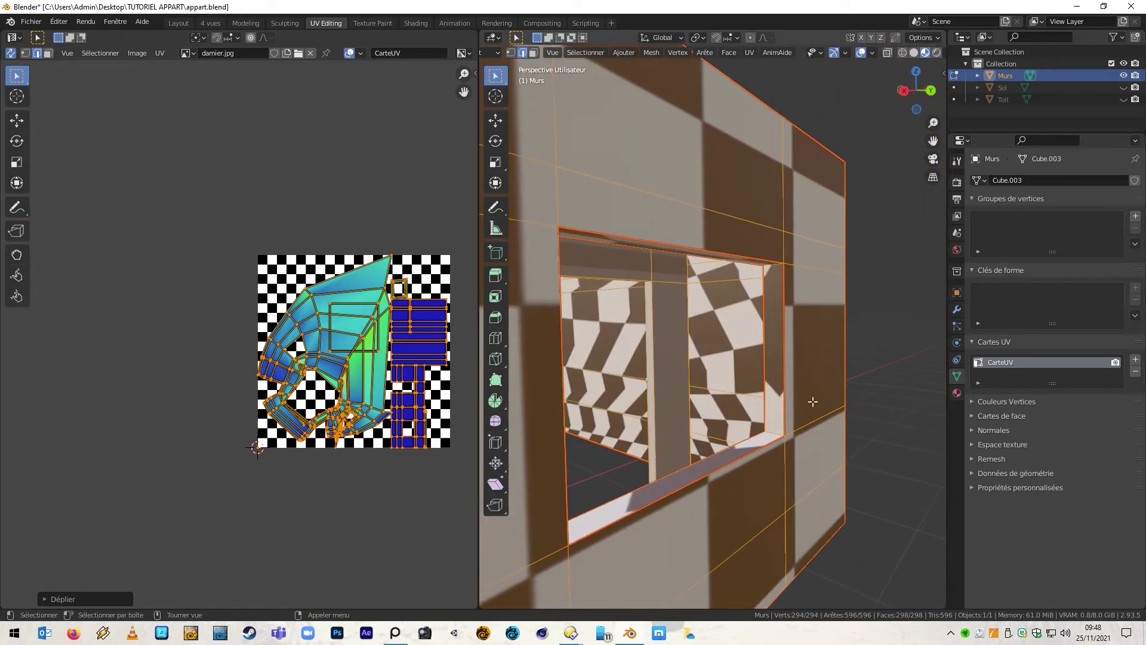
{"action": "middle_click_drag", "start_coordinate": [786, 362], "coordinate": [915, 425]}
{"action": "middle_click_drag", "start_coordinate": [729, 360], "coordinate": [628, 255]}
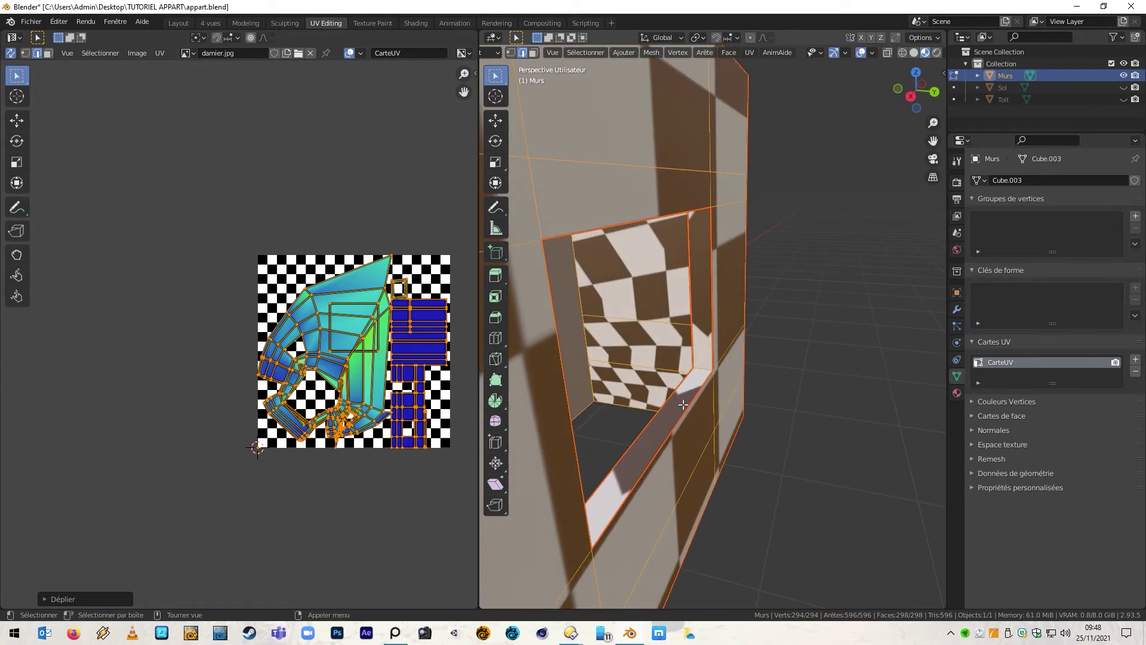
{"action": "left_click", "coordinate": [665, 425]}
{"action": "middle_click_drag", "start_coordinate": [665, 425], "coordinate": [560, 317]}
{"action": "key", "text": "3"}
{"action": "left_click", "coordinate": [668, 418]}
{"action": "left_click", "coordinate": [681, 360], "text": "shift"}
{"action": "left_click", "coordinate": [771, 317], "text": "shift"}
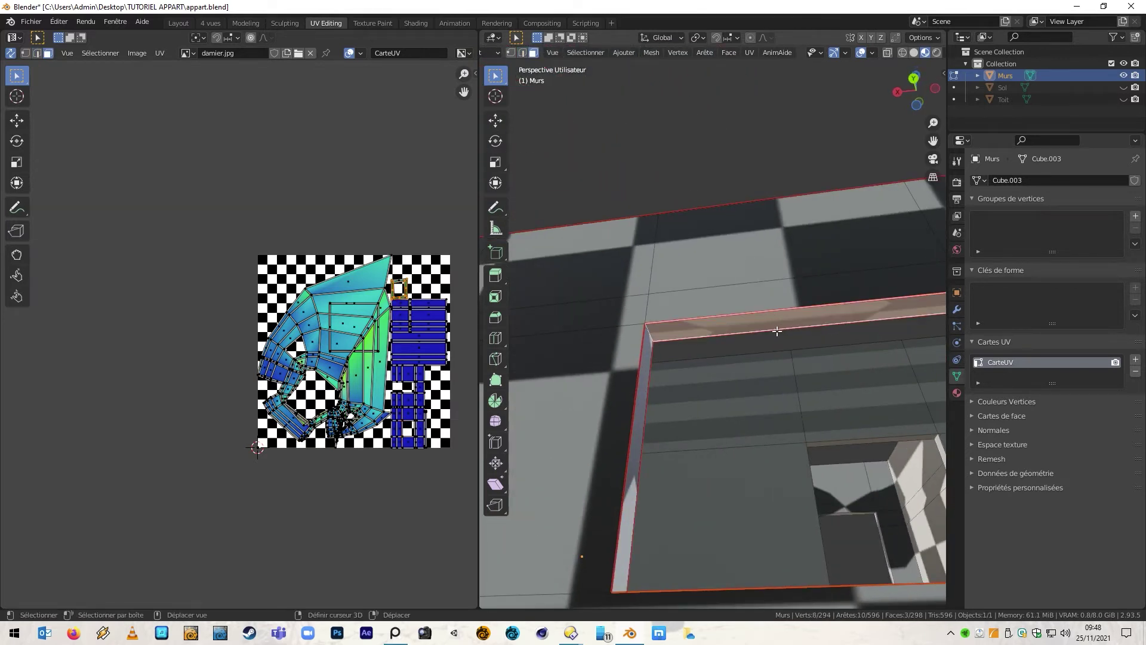
{"action": "left_click", "coordinate": [633, 465], "text": "shift"}
{"action": "middle_click_drag", "start_coordinate": [663, 463], "coordinate": [780, 532]}
{"action": "left_click", "coordinate": [835, 491]}
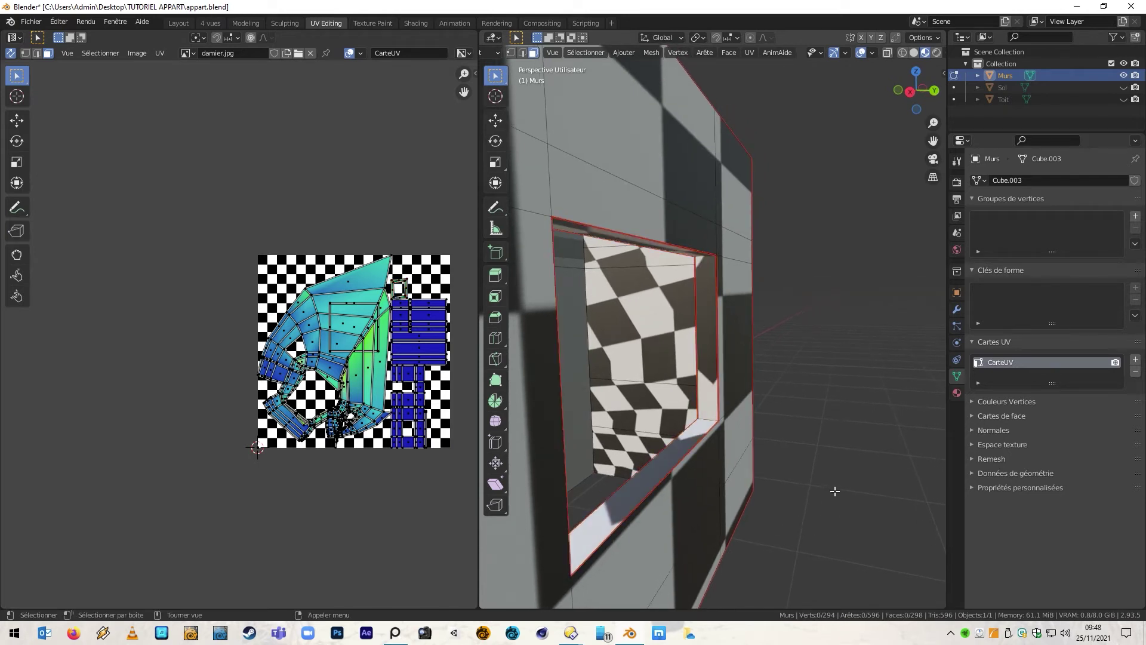
Mark the short edge at a lower corner of the window reveal as a UV seam.
{"action": "key", "text": "2"}
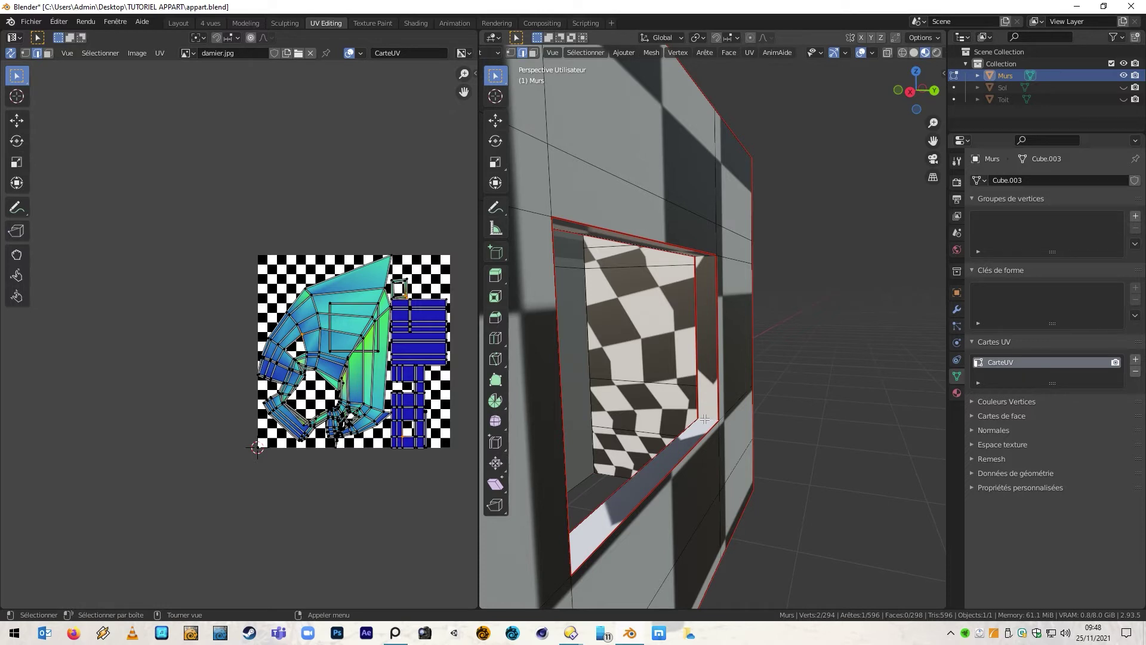
{"action": "right_click", "coordinate": [704, 419]}
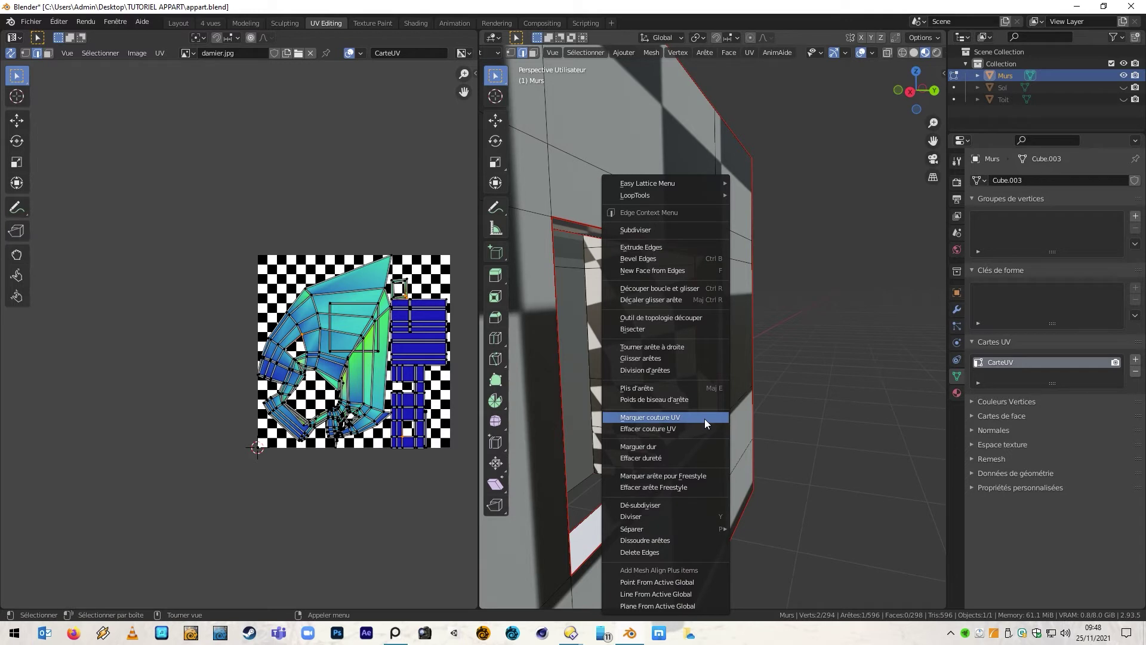
{"action": "left_click", "coordinate": [705, 418]}
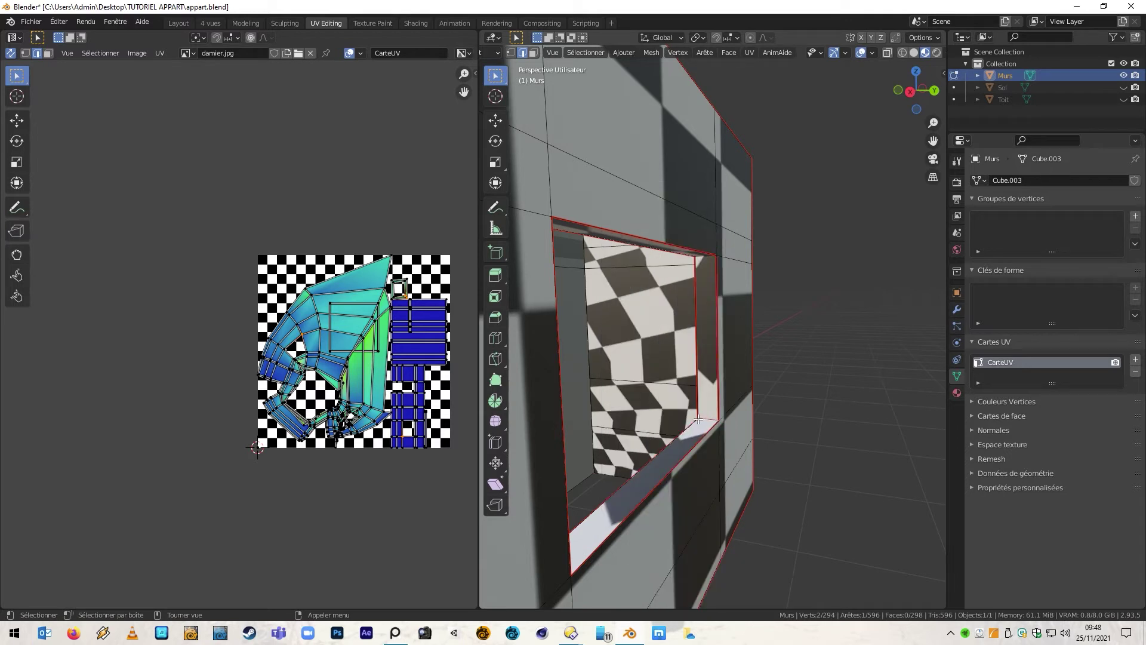
Select all wall faces in face mode, unwrap them with the reveal's corner seam, and clear the selection.
{"action": "middle_click_drag", "start_coordinate": [713, 422], "coordinate": [573, 334]}
{"action": "key", "text": "3"}
{"action": "key", "text": "a"}
{"action": "key", "text": "u"}
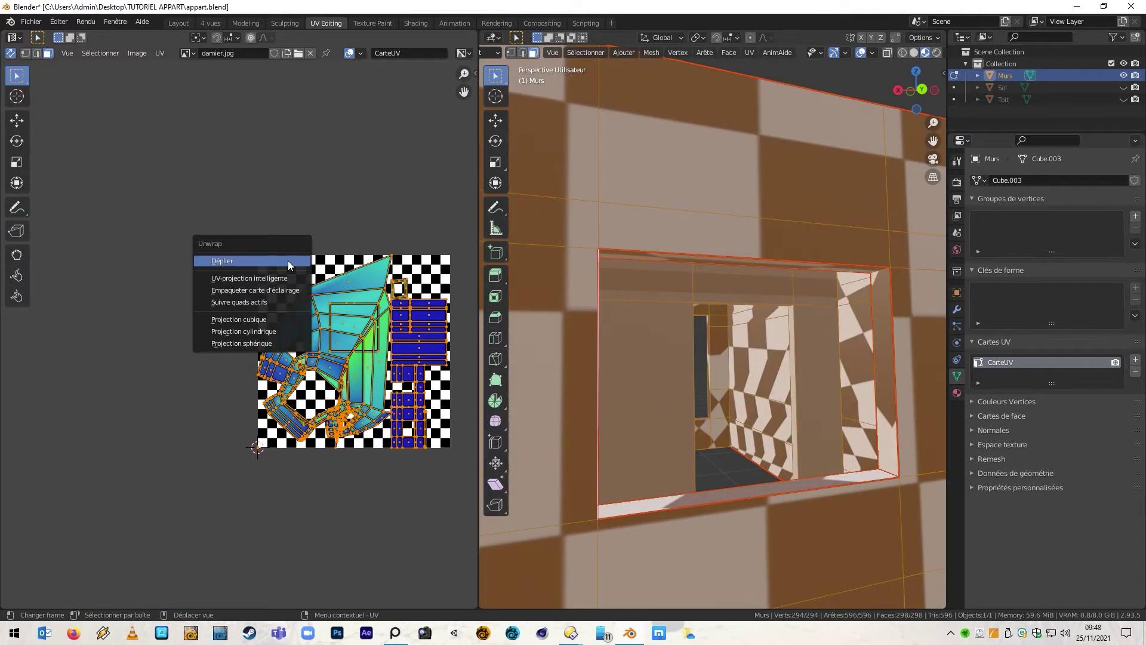
{"action": "left_click", "coordinate": [288, 260]}
{"action": "middle_click_drag", "start_coordinate": [716, 412], "coordinate": [770, 414]}
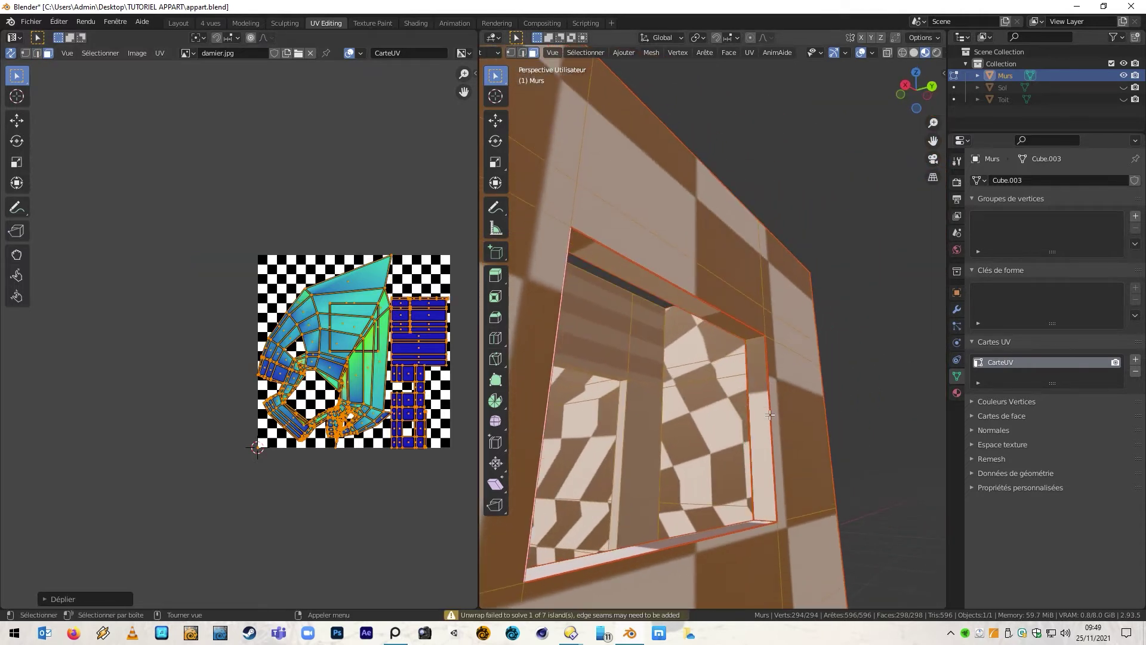
{"action": "key", "text": "alt+a"}
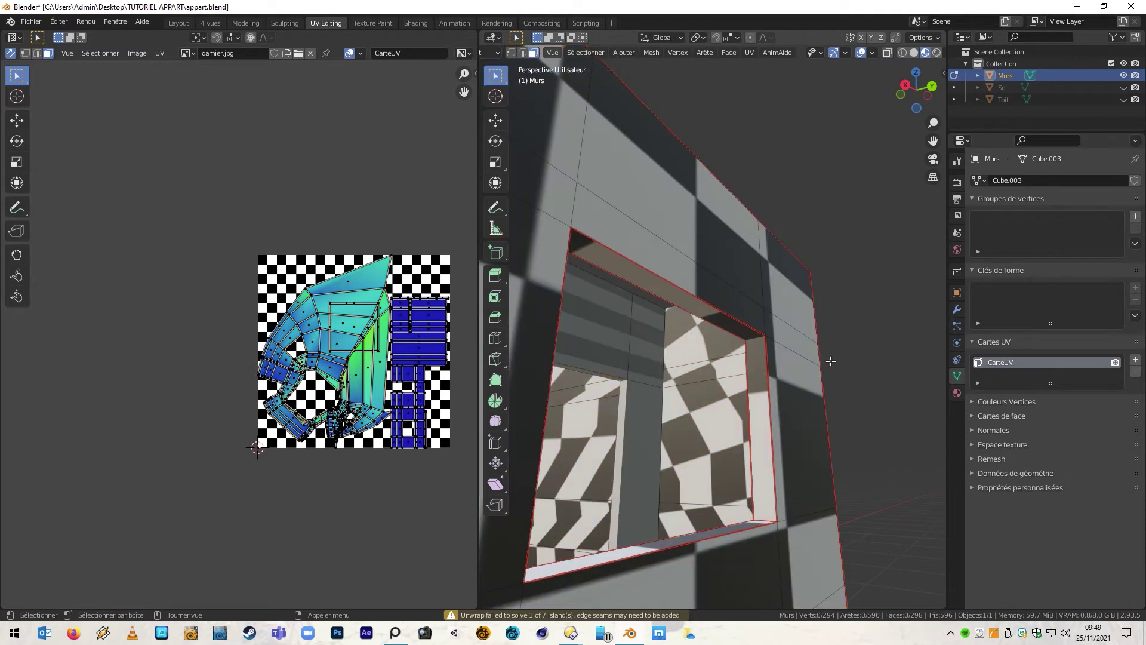
Mark the full outer outline of the narrower opening in the wall with two openings as a UV seam.
{"action": "middle_click_drag", "start_coordinate": [753, 476], "coordinate": [801, 467]}
{"action": "key", "text": "2"}
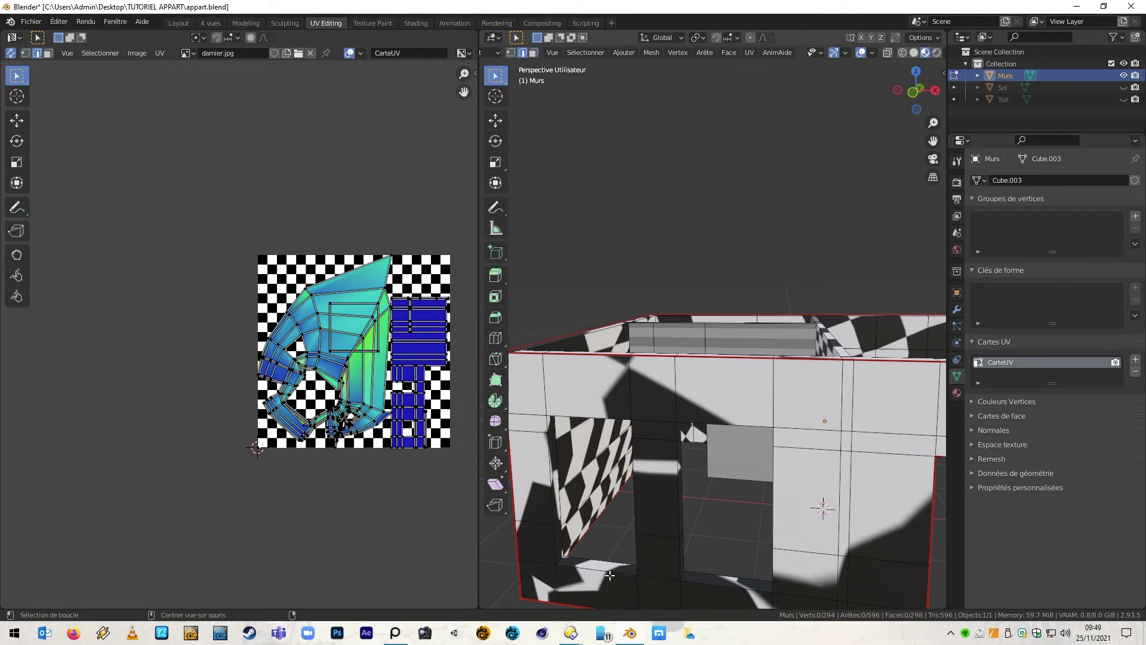
{"action": "left_click", "coordinate": [615, 573], "text": "alt"}
{"action": "left_click", "coordinate": [634, 431], "text": "alt+shift"}
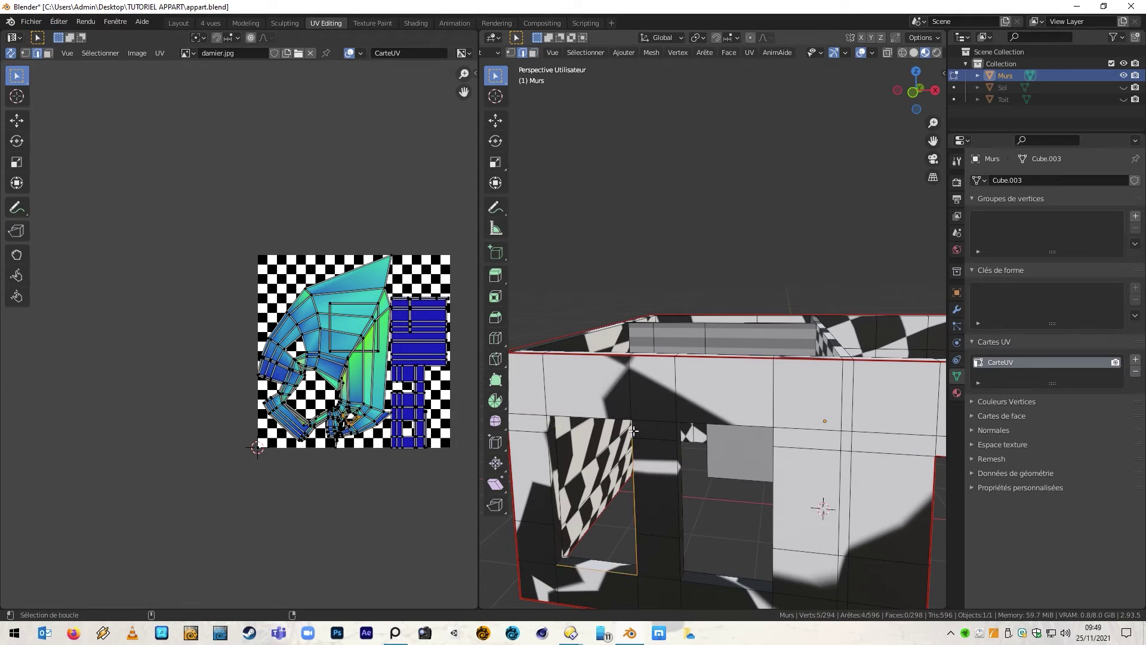
{"action": "left_click", "coordinate": [554, 536], "text": "alt+shift"}
{"action": "right_click", "coordinate": [554, 536]}
{"action": "left_click", "coordinate": [535, 417]}
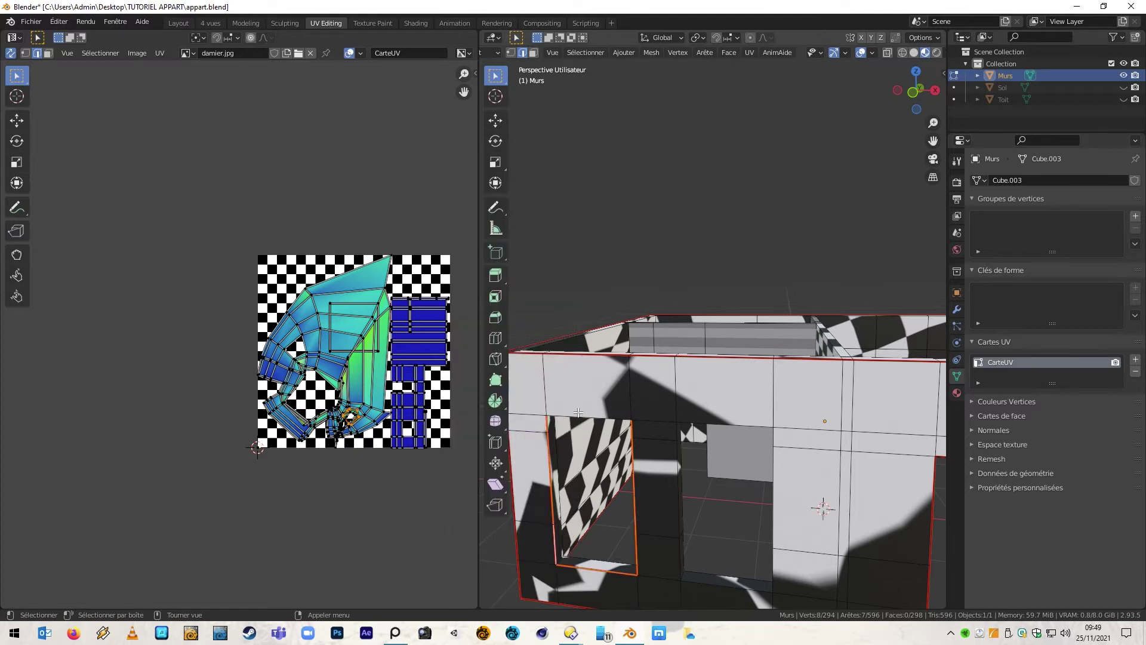
{"action": "left_click", "coordinate": [579, 417]}
{"action": "right_click", "coordinate": [578, 418]}
{"action": "left_click", "coordinate": [579, 417]}
Mark the outer outline of the neighbouring opening in the same wall as a UV seam.
{"action": "left_click", "coordinate": [710, 582], "text": "shift"}
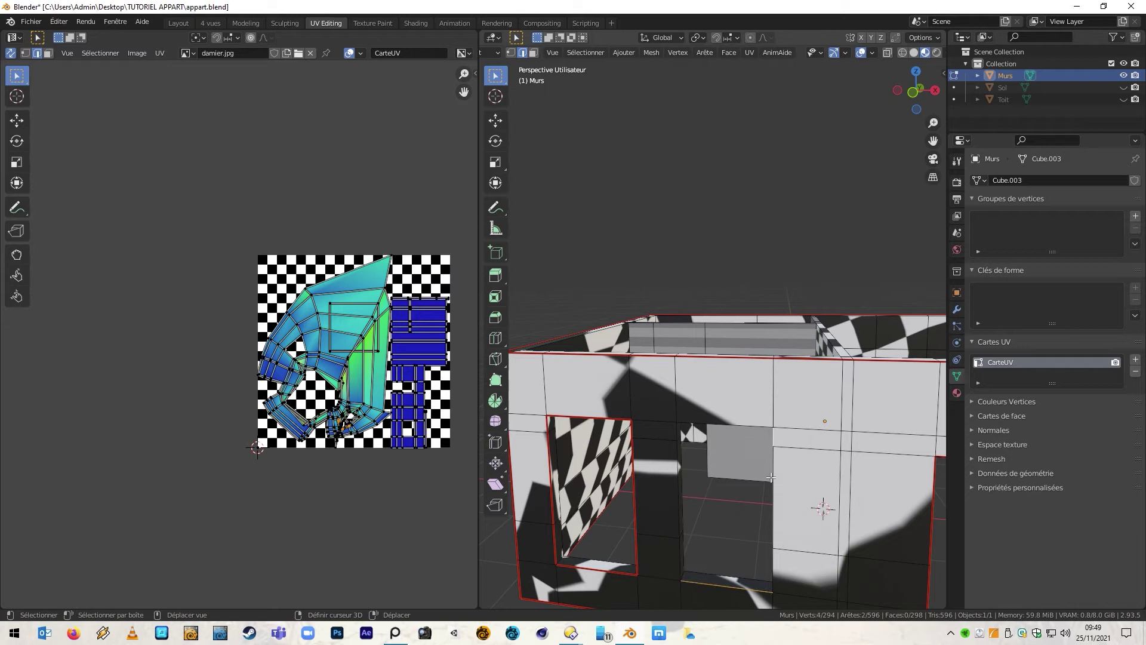
{"action": "left_click", "coordinate": [774, 439], "text": "ctrl"}
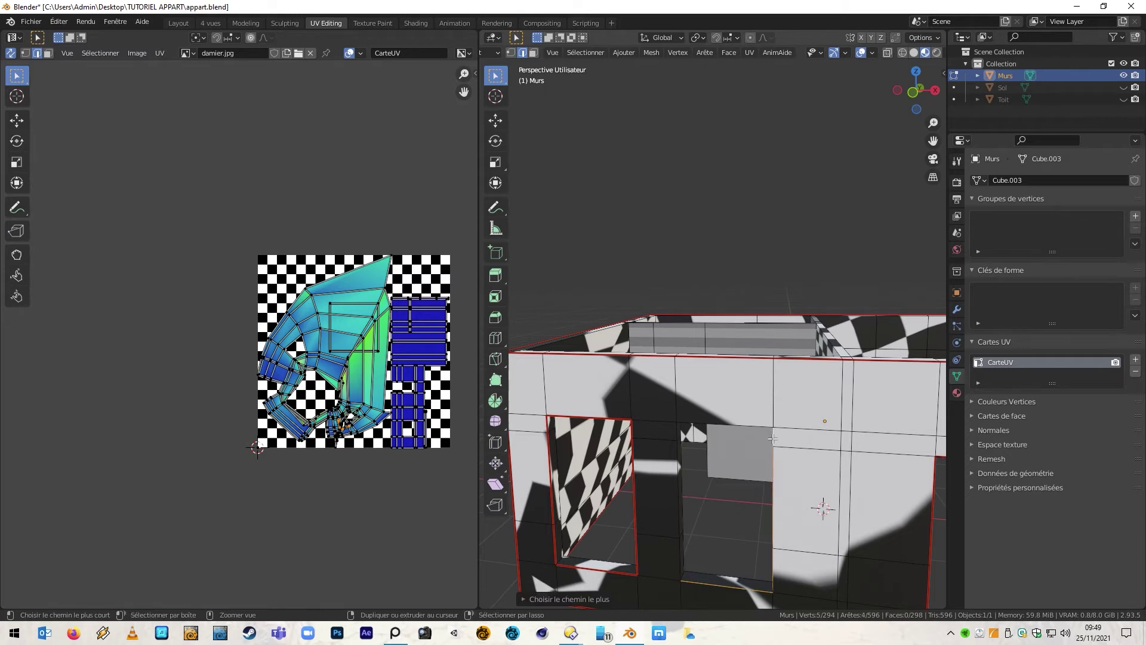
{"action": "right_click", "coordinate": [677, 562]}
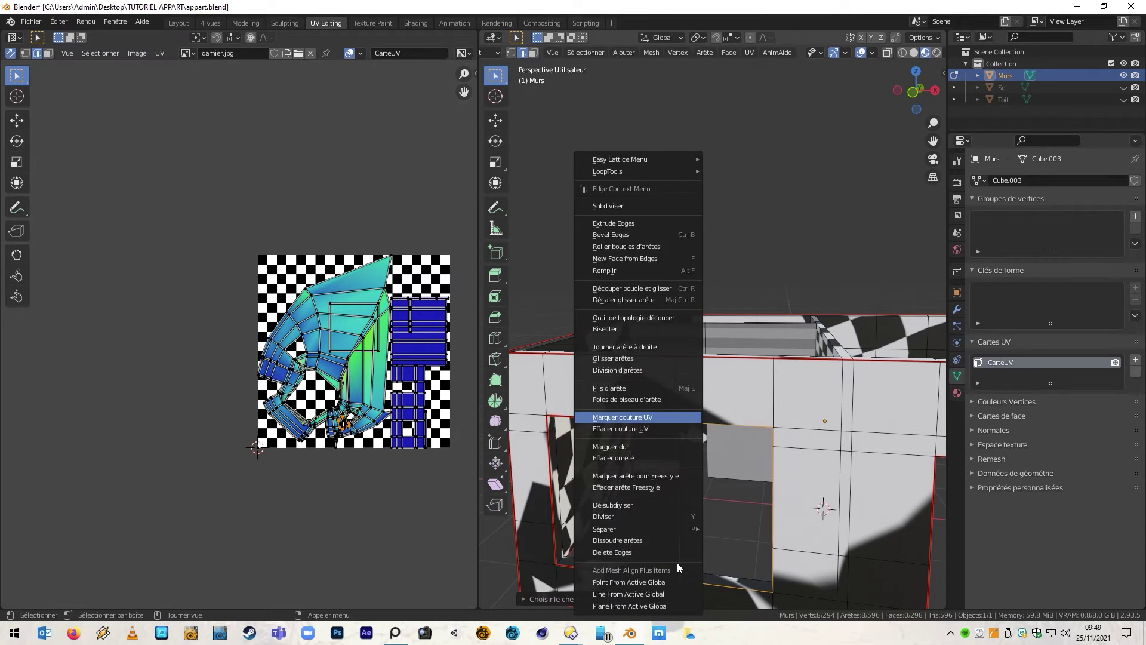
{"action": "left_click", "coordinate": [629, 414]}
From inside the room, mark the inner outline of the opening nearest the room corner as a UV seam.
{"action": "middle_click_drag", "start_coordinate": [750, 492], "coordinate": [739, 470]}
{"action": "scroll", "coordinate": [740, 491], "scroll_direction": "down", "scroll_amount": 6}
{"action": "scroll", "coordinate": [711, 490], "scroll_direction": "up", "scroll_amount": 4}
{"action": "left_click", "coordinate": [739, 471]}
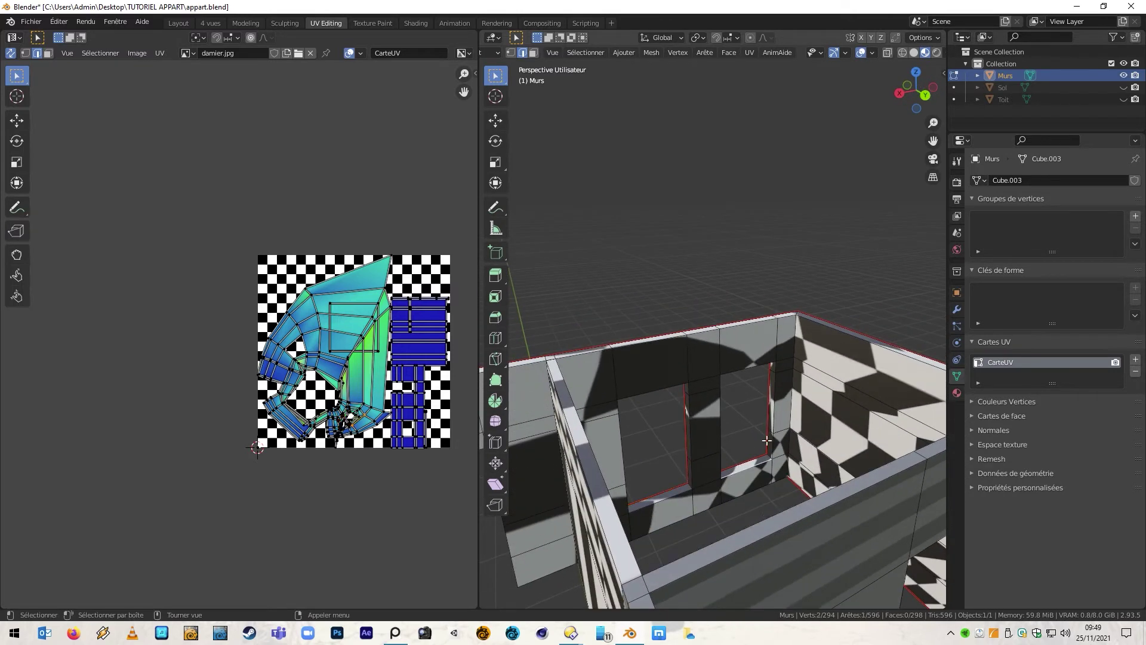
{"action": "left_click", "coordinate": [775, 366], "text": "ctrl"}
{"action": "left_click", "coordinate": [718, 470], "text": "ctrl"}
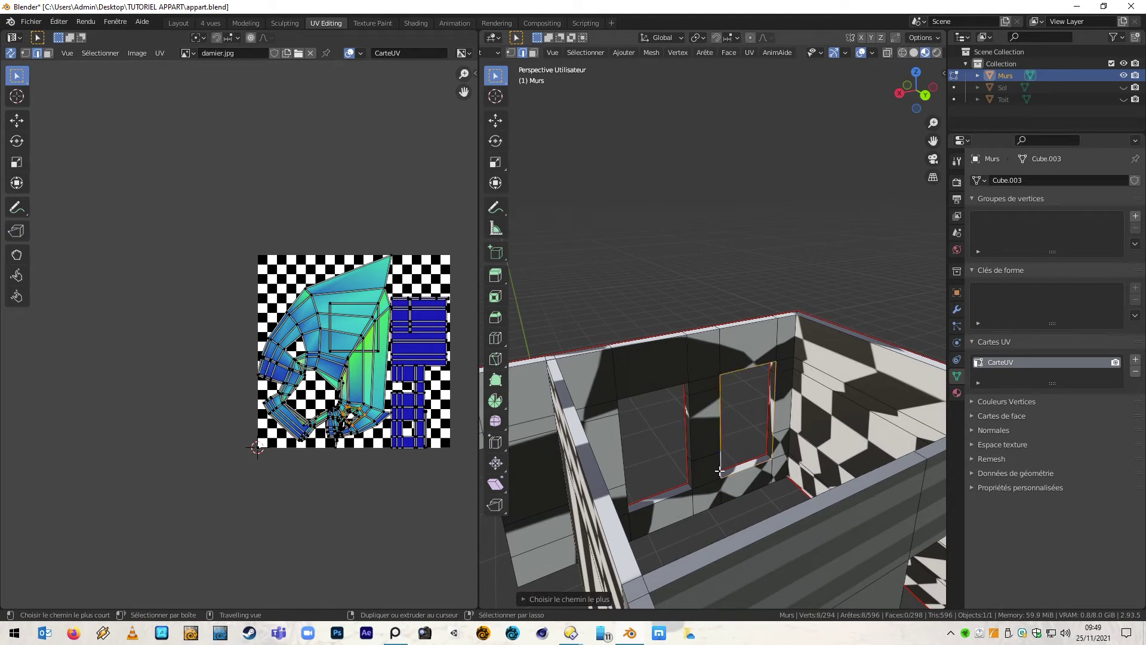
{"action": "right_click", "coordinate": [719, 471]}
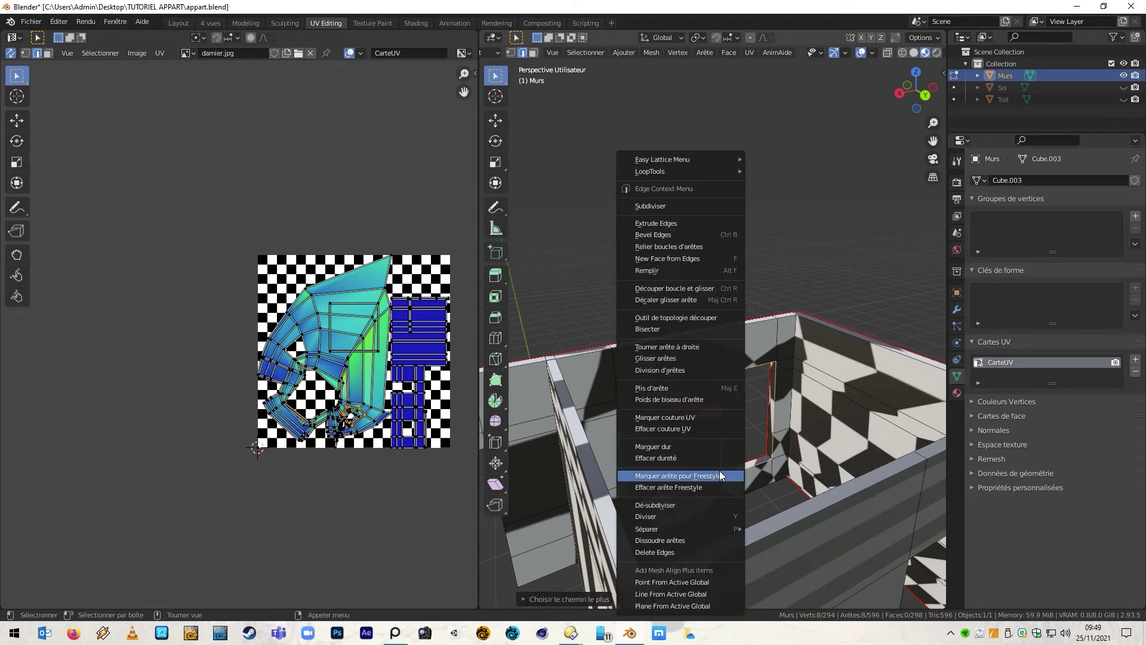
{"action": "left_click", "coordinate": [711, 418]}
Mark the inner outline of the adjacent opening, farther from the room corner, as a UV seam.
{"action": "left_click", "coordinate": [669, 502]}
{"action": "left_click", "coordinate": [690, 388], "text": "ctrl"}
{"action": "left_click", "coordinate": [657, 389], "text": "ctrl"}
{"action": "left_click", "coordinate": [629, 508], "text": "ctrl"}
{"action": "right_click", "coordinate": [629, 508]}
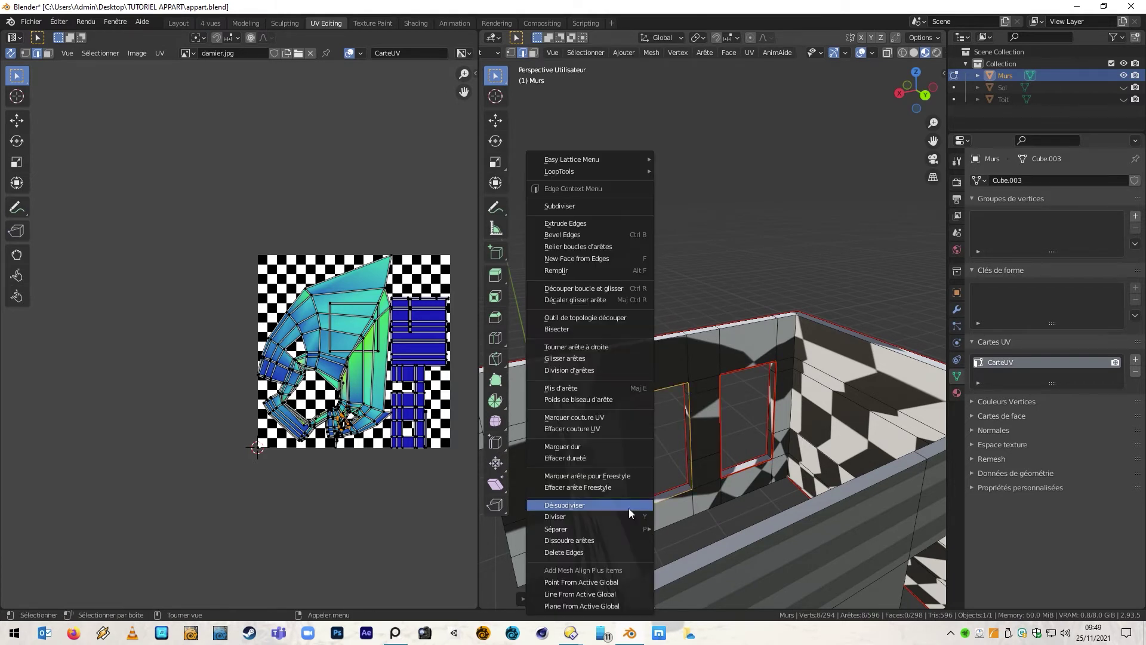
{"action": "left_click", "coordinate": [618, 417]}
Mark the short lower-corner edge inside each of the two reveals as a UV seam.
{"action": "scroll", "coordinate": [696, 490], "scroll_direction": "up", "scroll_amount": 6}
{"action": "key", "text": "alt+a"}
{"action": "left_click", "coordinate": [818, 444]}
{"action": "left_click", "coordinate": [816, 440], "text": "ctrl"}
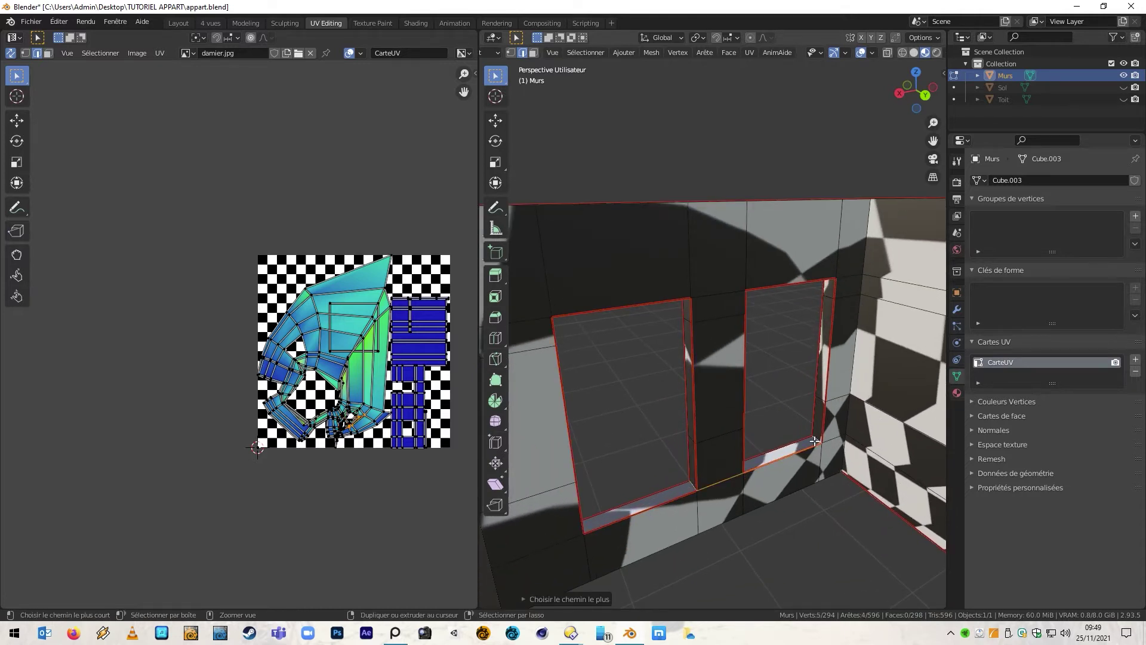
{"action": "left_click", "coordinate": [780, 449]}
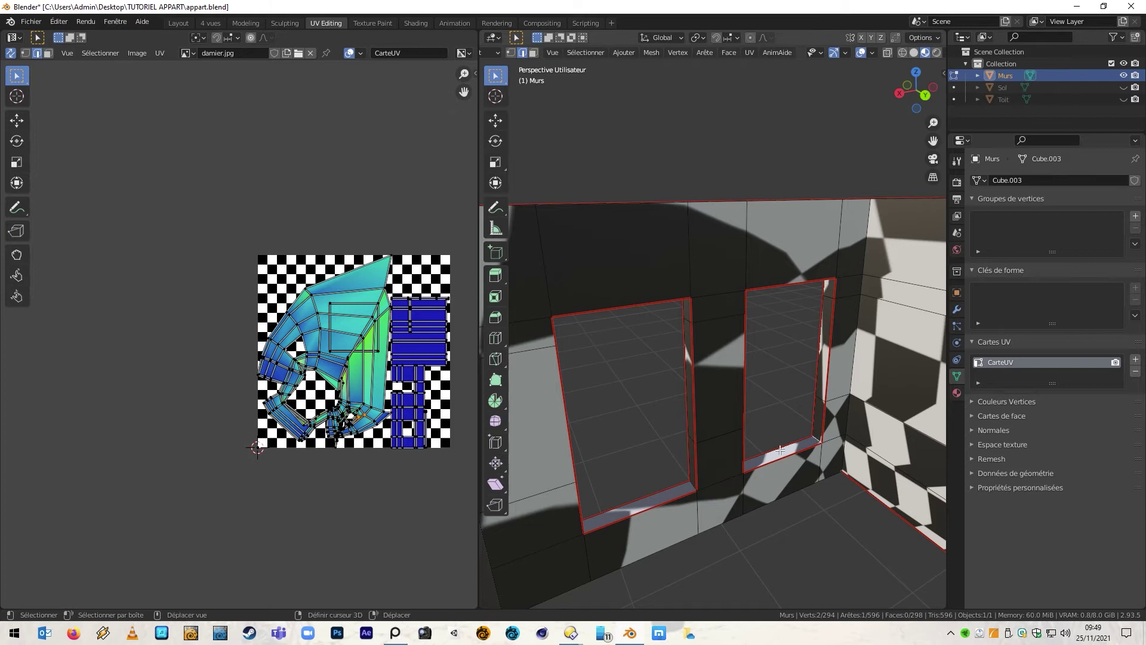
{"action": "right_click", "coordinate": [692, 484]}
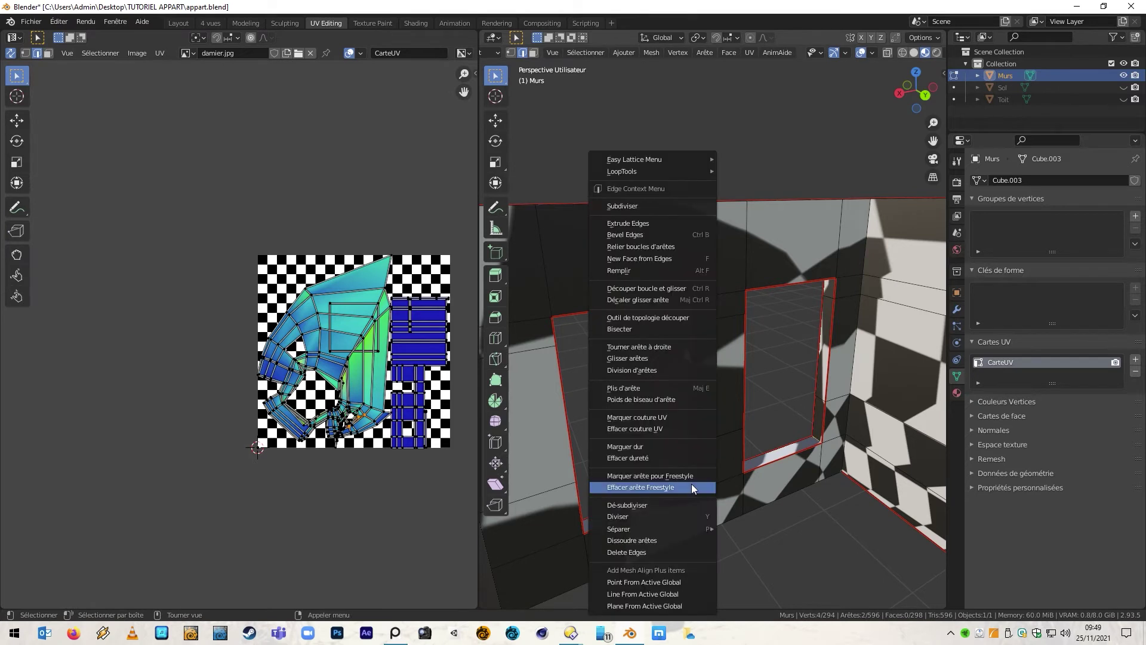
{"action": "left_click", "coordinate": [685, 422]}
Select all wall faces in face mode, unwrap them with the seams of both openings, and clear the selection.
{"action": "left_click", "coordinate": [756, 517]}
{"action": "middle_click_drag", "start_coordinate": [755, 517], "coordinate": [850, 539]}
{"action": "key", "text": "3"}
{"action": "key", "text": "a"}
{"action": "key", "text": "u"}
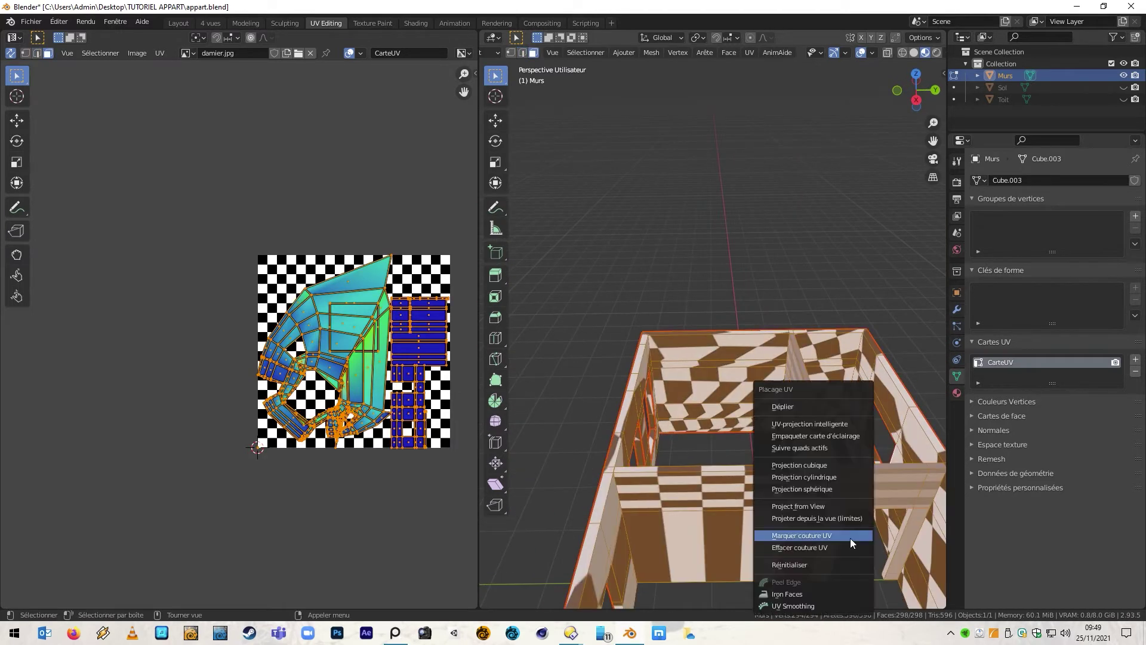
{"action": "left_click", "coordinate": [826, 407]}
{"action": "mouse_move", "coordinate": [770, 456]}
{"action": "middle_mouse_down"}
{"action": "mouse_move", "coordinate": [791, 458]}
{"action": "mouse_move", "coordinate": [770, 478]}
{"action": "middle_mouse_up"}
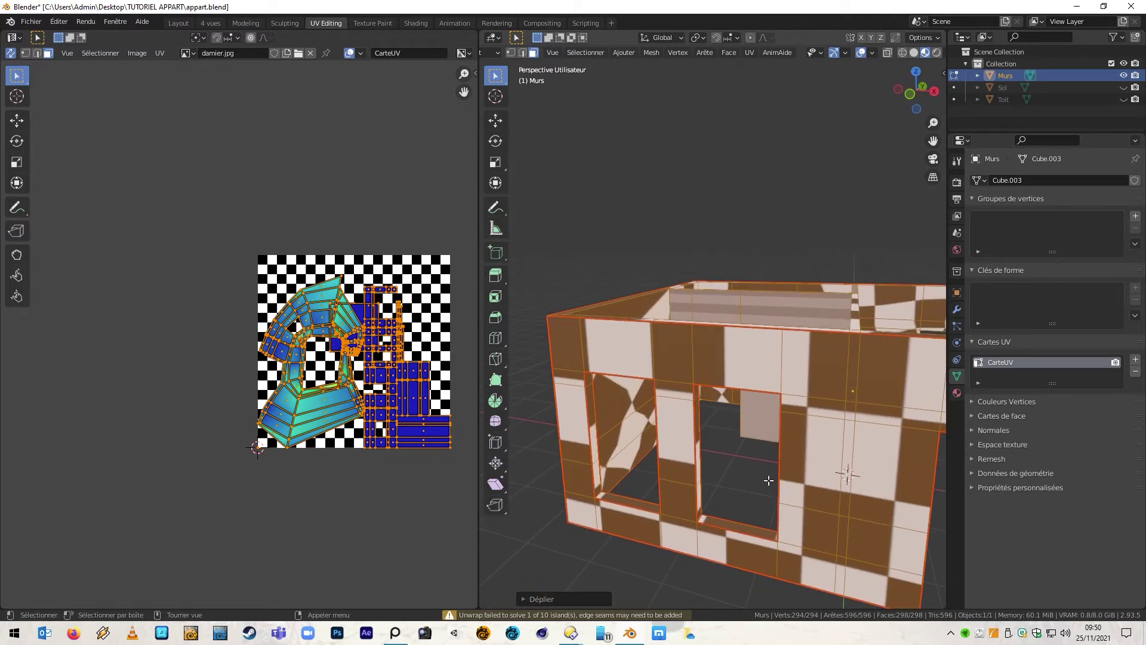
{"action": "key", "text": "alt+a"}
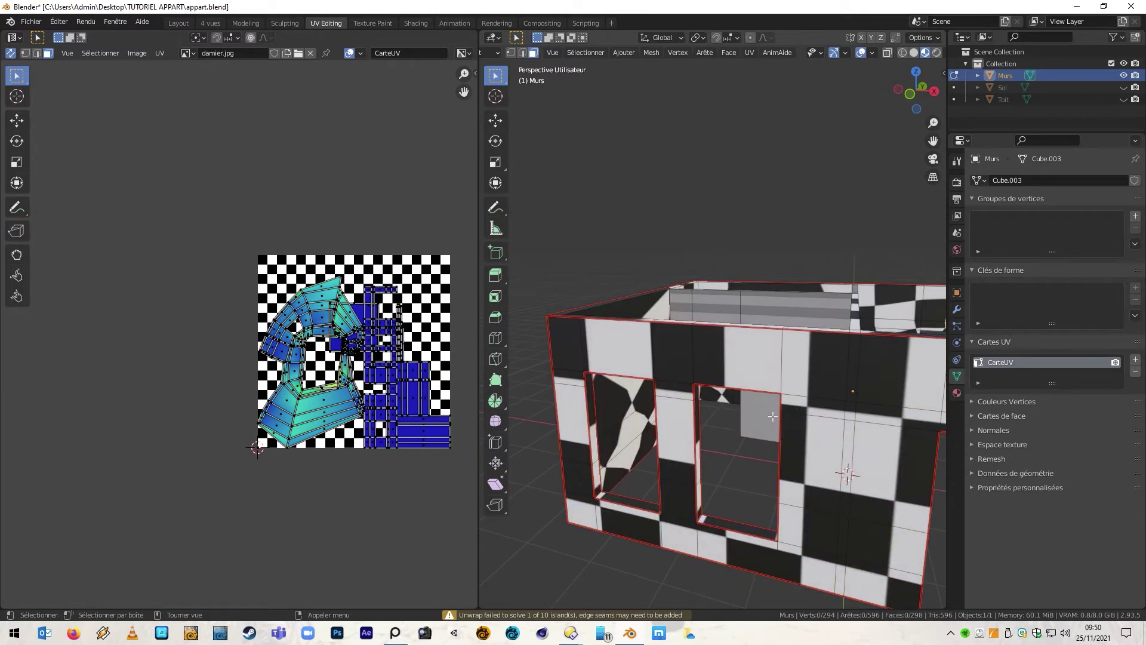
Mark the doorway's inner outline and the adjoining bottom edges of its wall as UV seams.
{"action": "middle_click_drag", "start_coordinate": [772, 417], "coordinate": [887, 414]}
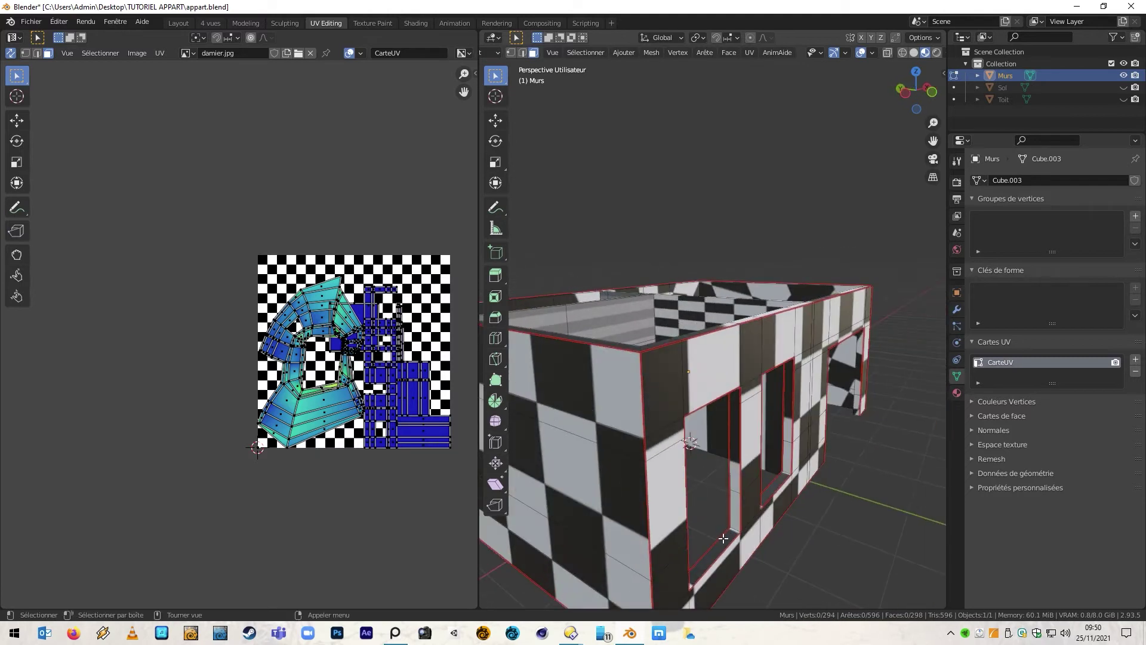
{"action": "middle_click_drag", "start_coordinate": [714, 507], "coordinate": [623, 445]}
{"action": "scroll", "coordinate": [733, 280], "scroll_direction": "up", "scroll_amount": 4}
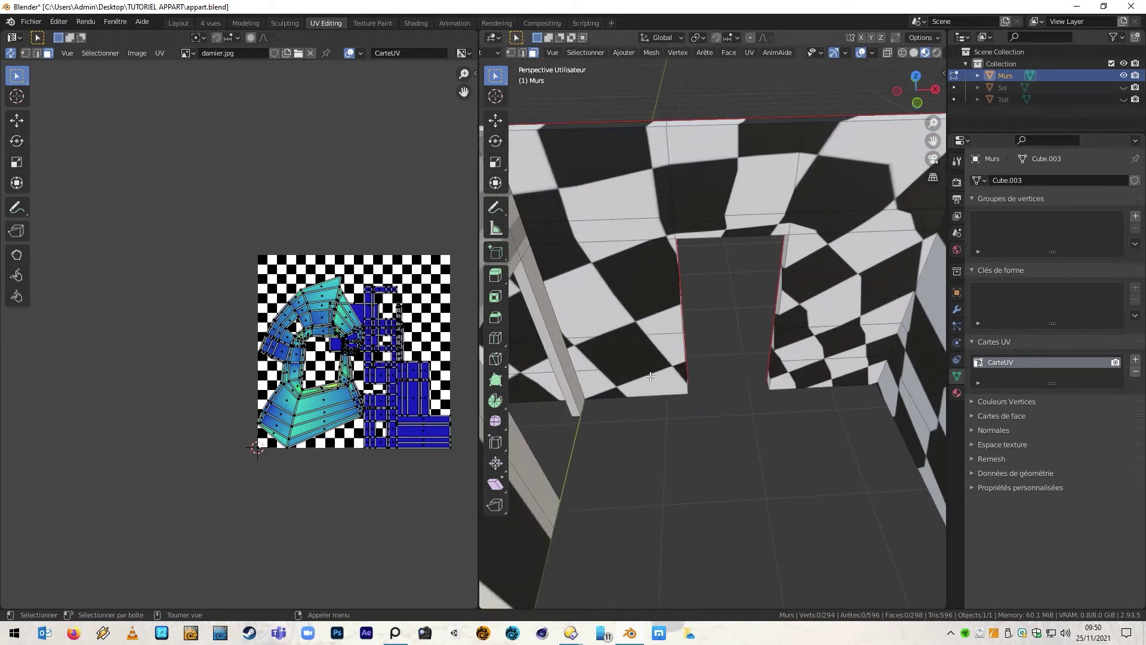
{"action": "left_click", "coordinate": [645, 398], "text": "alt"}
{"action": "key", "text": "2"}
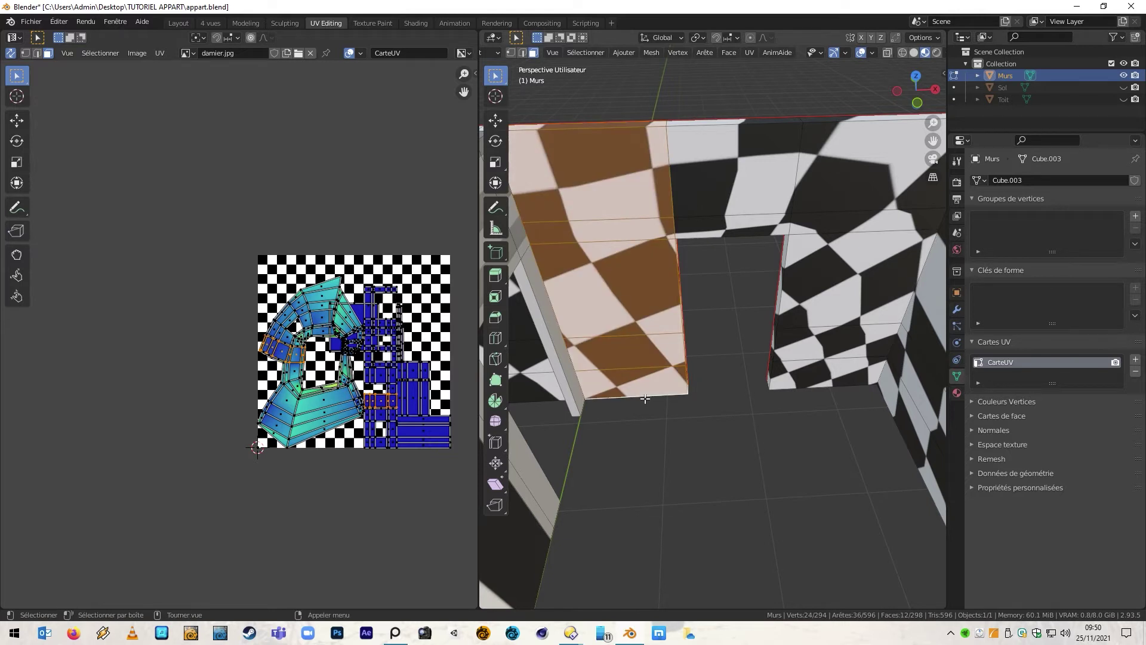
{"action": "left_click", "coordinate": [645, 398], "text": "alt"}
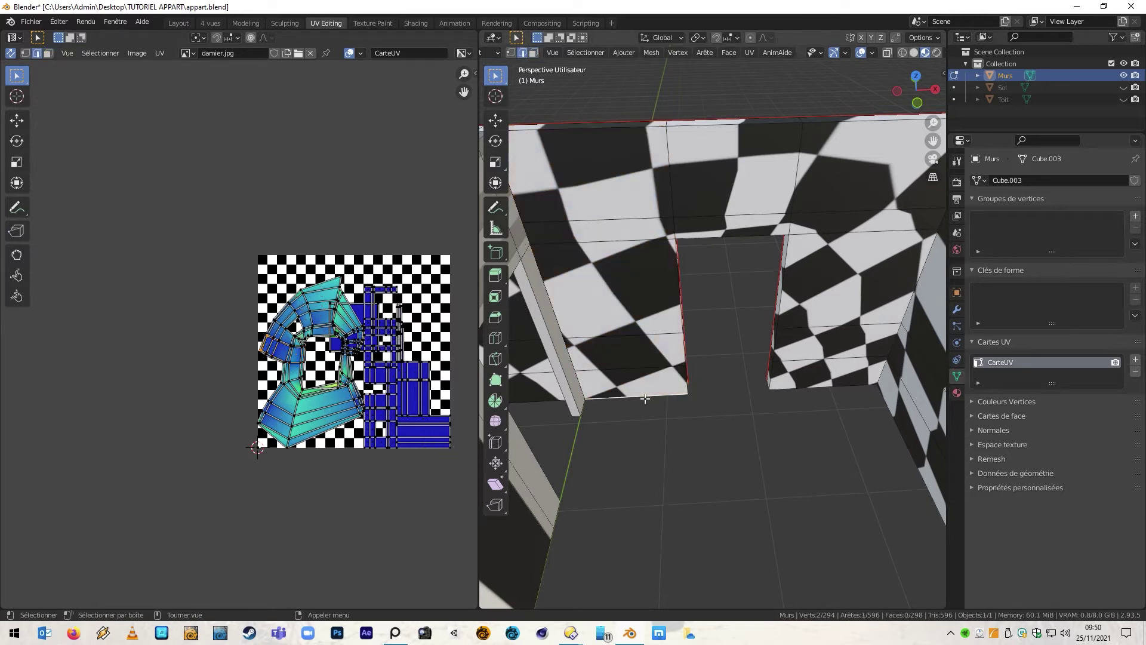
{"action": "left_click", "coordinate": [785, 390], "text": "ctrl"}
{"action": "right_click", "coordinate": [785, 389]}
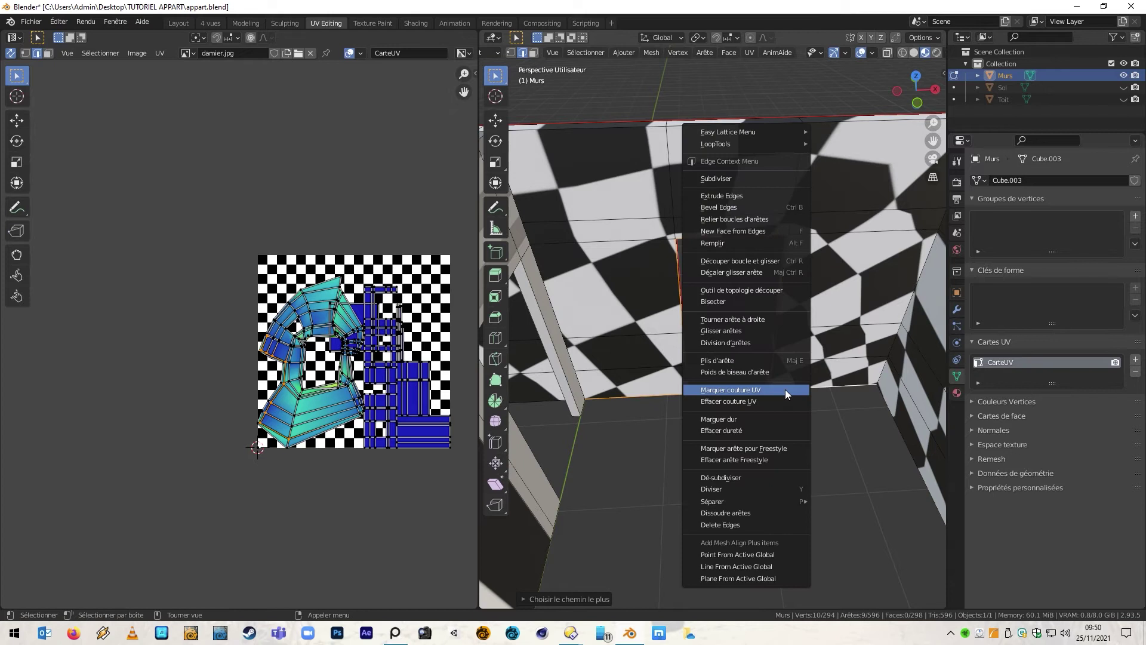
{"action": "left_click", "coordinate": [786, 390]}
Mark the short edge at the foot of the doorway's reveal as a UV seam.
{"action": "left_click", "coordinate": [769, 385]}
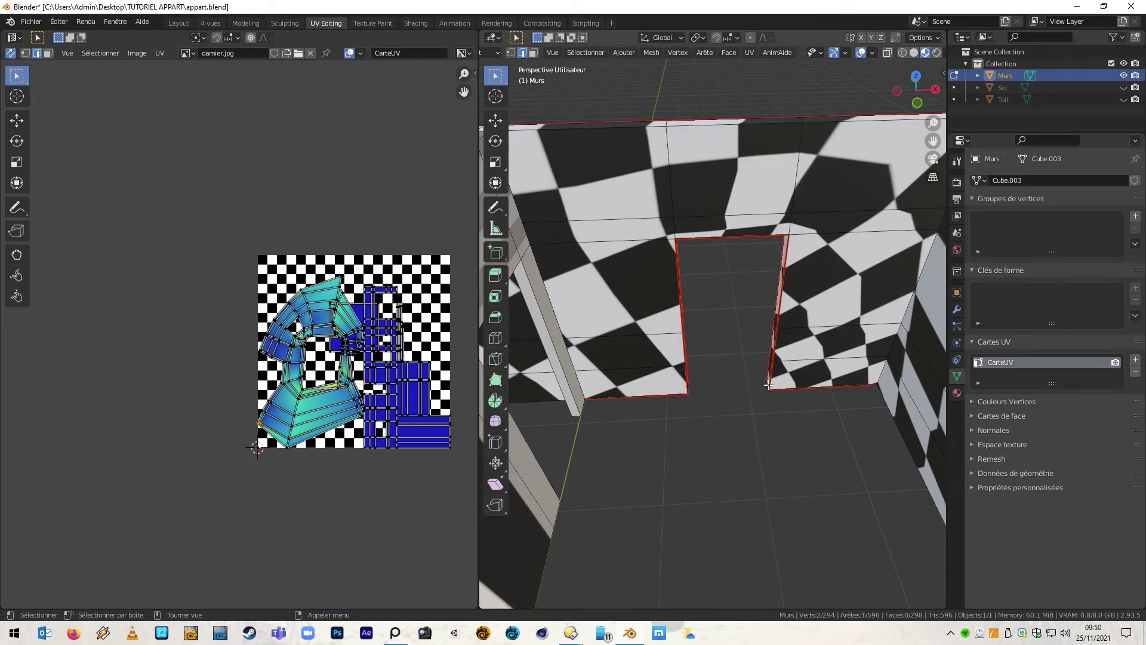
{"action": "middle_click_drag", "start_coordinate": [769, 385], "coordinate": [795, 416]}
{"action": "right_click", "coordinate": [718, 399]}
{"action": "left_click", "coordinate": [718, 399]}
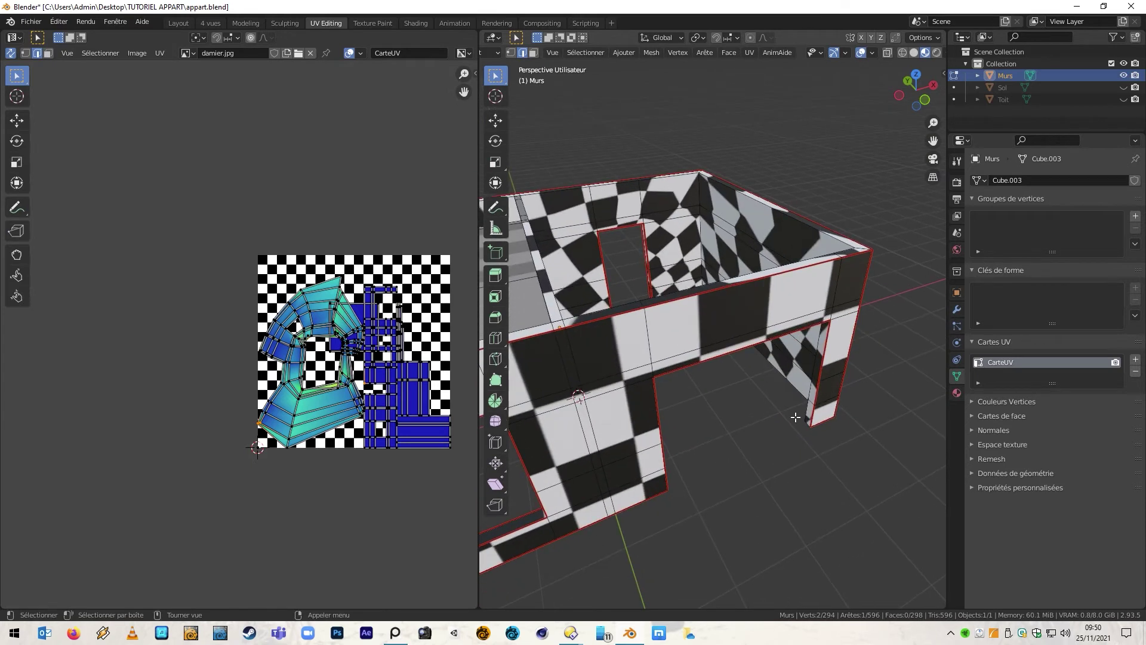
Mark the inner outline of the wide opening opposite the doorway, including the adjoining bottom wall edges, as a UV seam.
{"action": "middle_click_drag", "start_coordinate": [700, 392], "coordinate": [939, 370]}
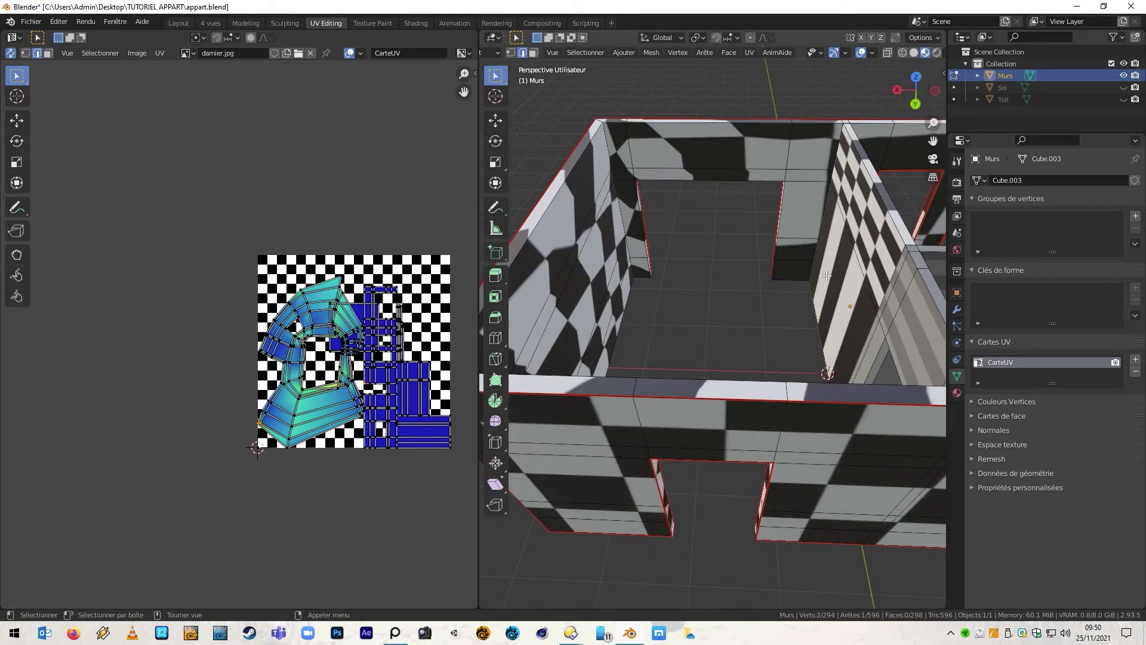
{"action": "left_click", "coordinate": [793, 281]}
{"action": "left_click", "coordinate": [639, 277], "text": "ctrl"}
{"action": "left_click", "coordinate": [641, 277], "text": "ctrl"}
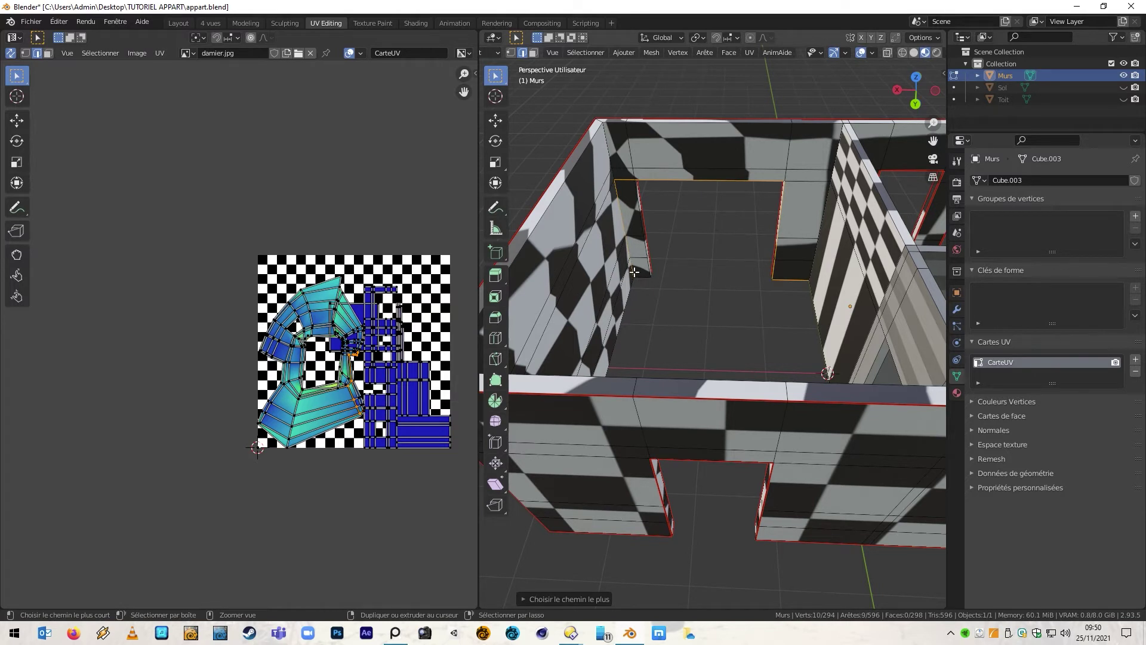
{"action": "left_click", "coordinate": [790, 277]}
{"action": "key", "text": "ctrl+z"}
{"action": "right_click", "coordinate": [791, 280]}
{"action": "key", "text": "Escape"}
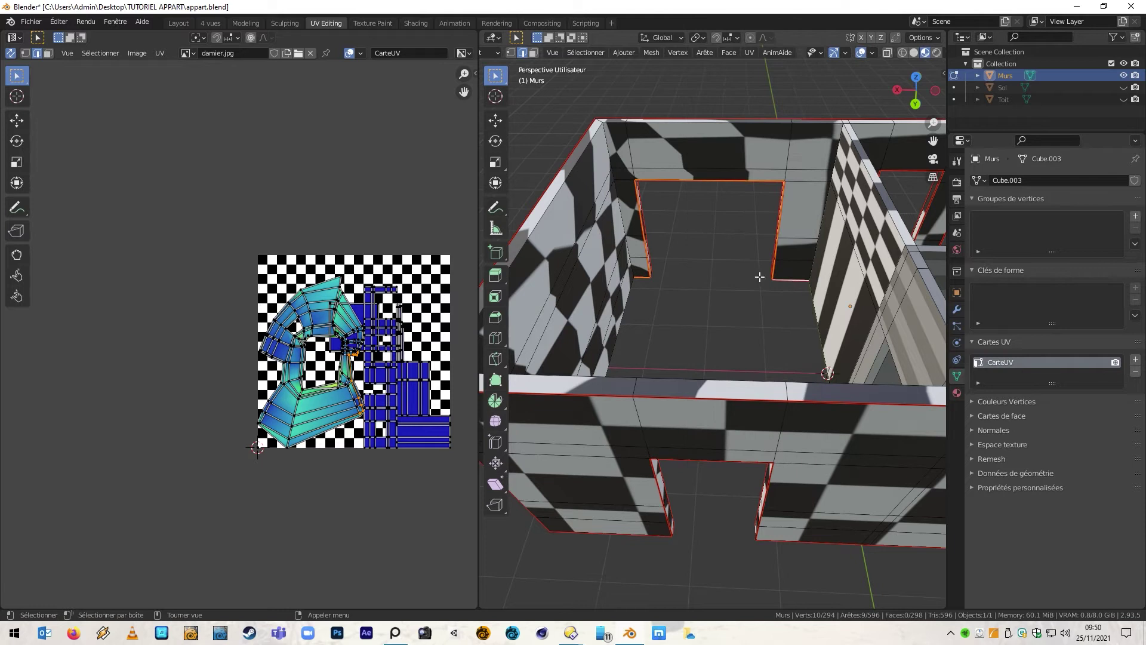
Mark the short edge at the foot of the wide opening's reveal as a UV seam.
{"action": "middle_click_drag", "start_coordinate": [725, 275], "coordinate": [700, 266]}
{"action": "left_click", "coordinate": [707, 263]}
{"action": "right_click", "coordinate": [707, 262]}
{"action": "key", "text": "Escape"}
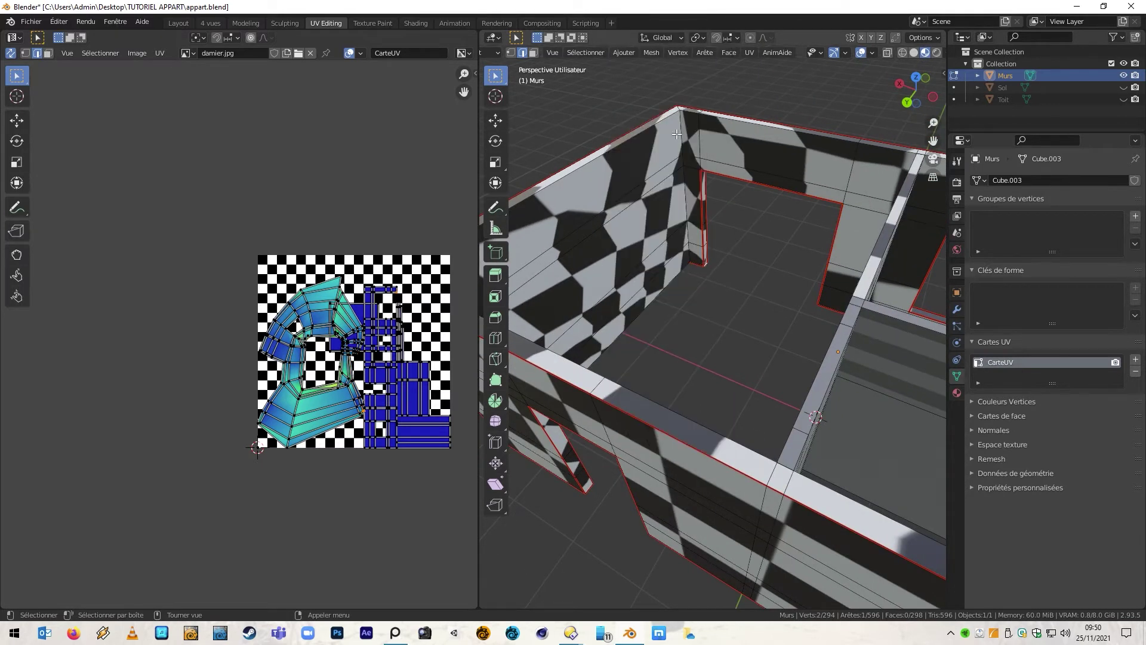
Mark the vertical inner corner edge of the room beside the wide opening as a UV seam.
{"action": "left_click", "coordinate": [689, 254], "text": "ctrl"}
{"action": "right_click", "coordinate": [689, 254]}
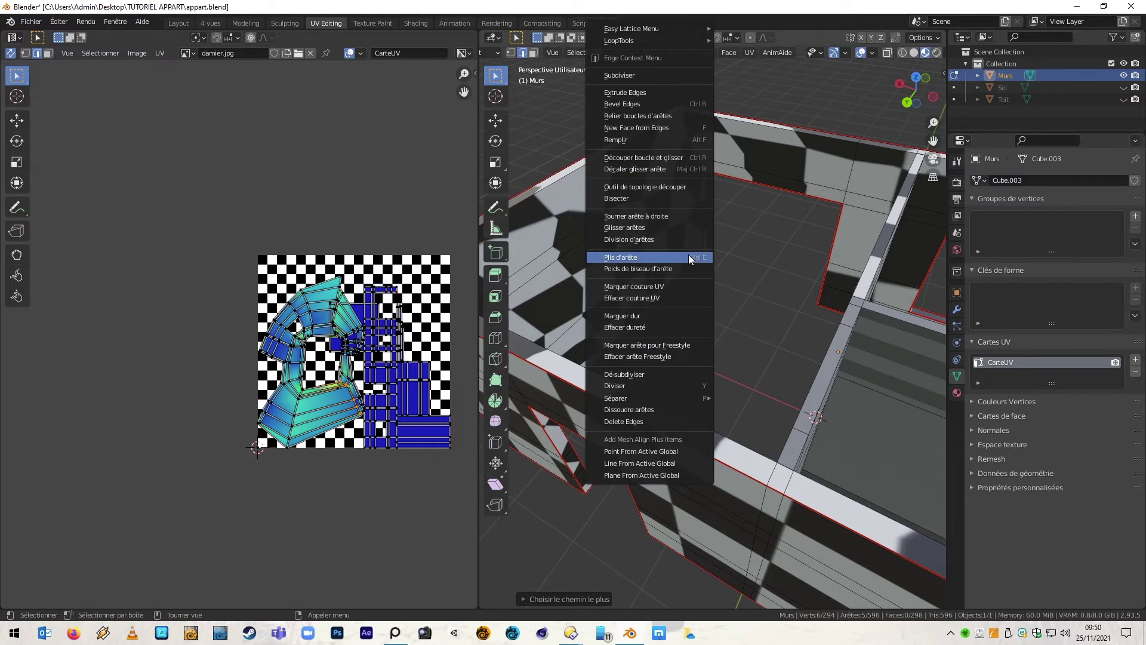
{"action": "left_click", "coordinate": [681, 286]}
Mark the inner top edge from the room's end wall round onto the doorway wall as a UV seam.
{"action": "left_click", "coordinate": [650, 131]}
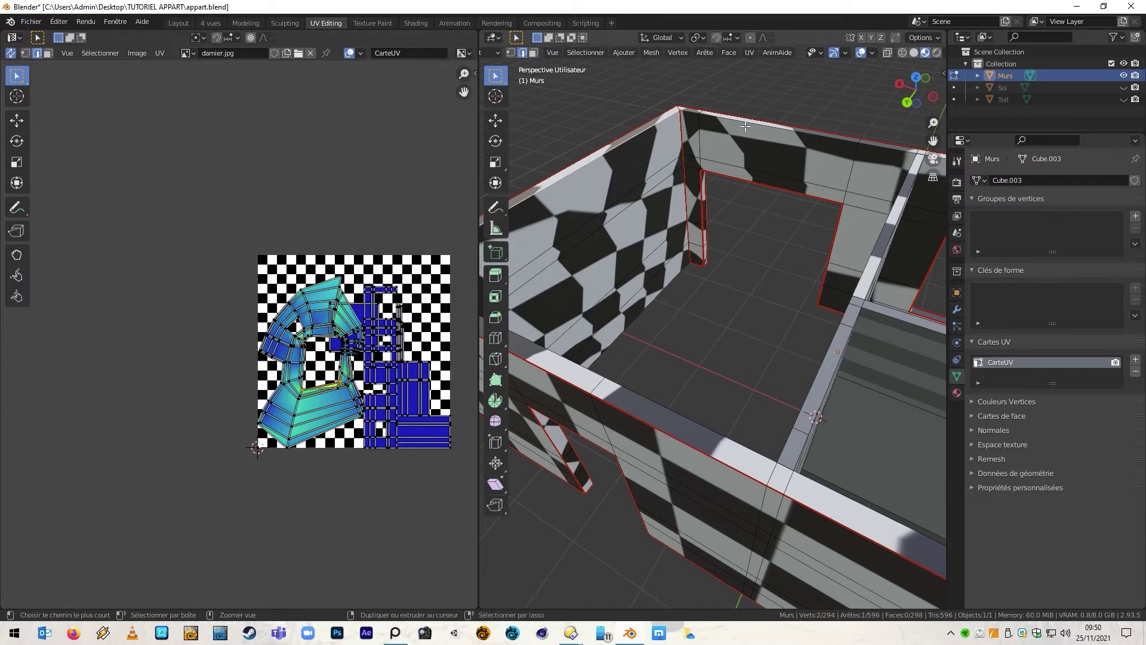
{"action": "left_click", "coordinate": [725, 438], "text": "ctrl"}
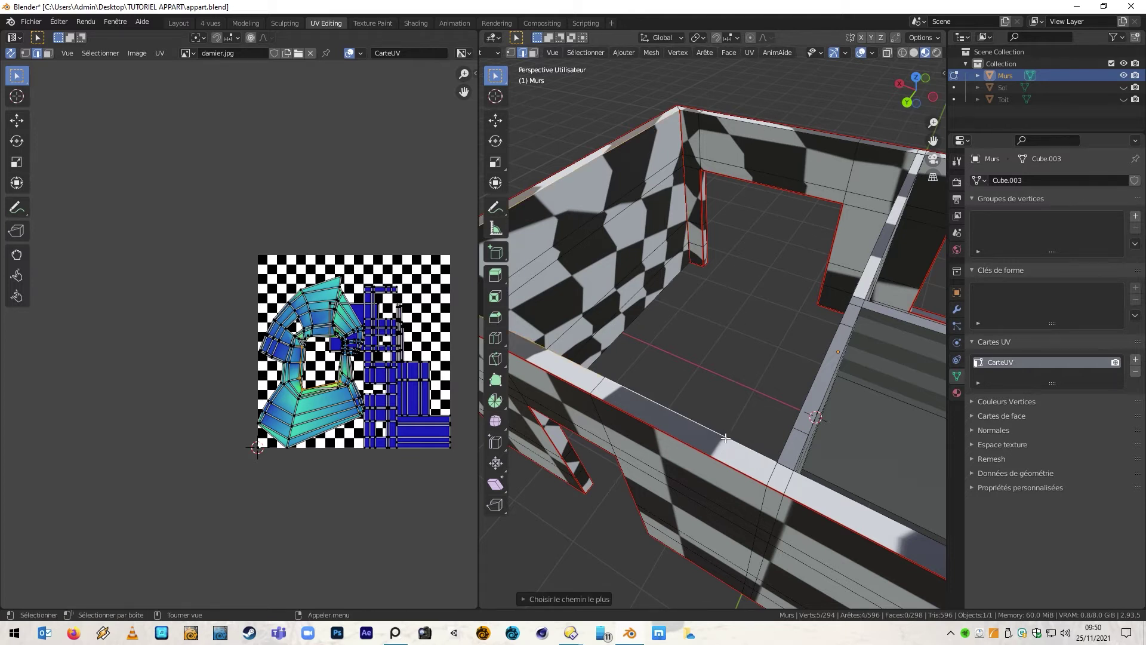
{"action": "right_click", "coordinate": [725, 429]}
{"action": "left_click", "coordinate": [723, 419]}
Extend the UV seam along the inner top edges of the apartment's long outer walls.
{"action": "scroll", "coordinate": [725, 419], "scroll_direction": "down", "scroll_amount": 5}
{"action": "middle_click_drag", "start_coordinate": [726, 420], "coordinate": [776, 415]}
{"action": "middle_click_drag", "start_coordinate": [776, 415], "coordinate": [621, 441], "text": "shift"}
{"action": "left_click", "coordinate": [517, 312]}
{"action": "left_click", "coordinate": [787, 338], "text": "ctrl"}
{"action": "right_click", "coordinate": [790, 339]}
{"action": "left_click", "coordinate": [789, 340]}
Mark the inner top edges of the outer walls around the small corner room as a UV seam.
{"action": "middle_click_drag", "start_coordinate": [804, 407], "coordinate": [853, 335]}
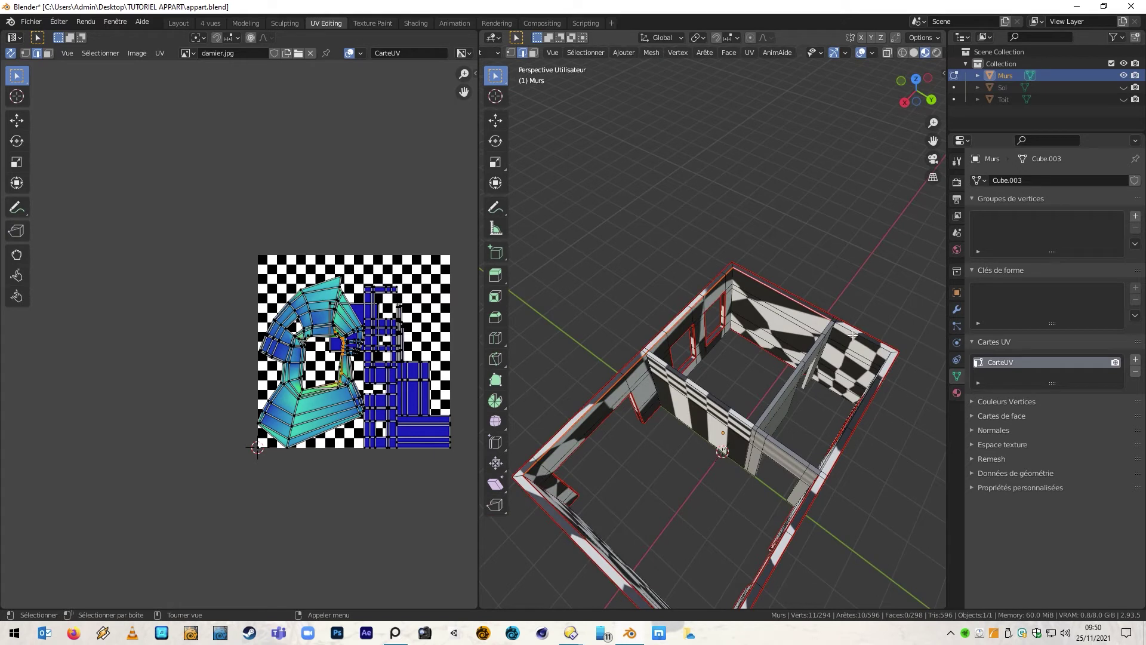
{"action": "left_click", "coordinate": [854, 413]}
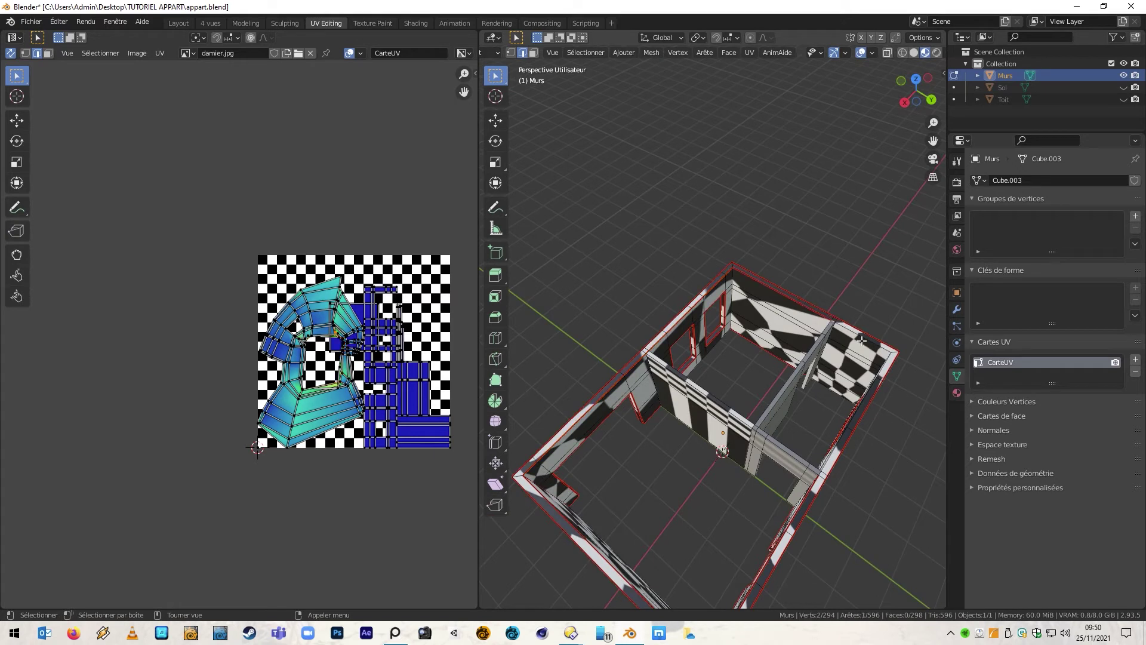
{"action": "left_click", "coordinate": [870, 388], "text": "ctrl"}
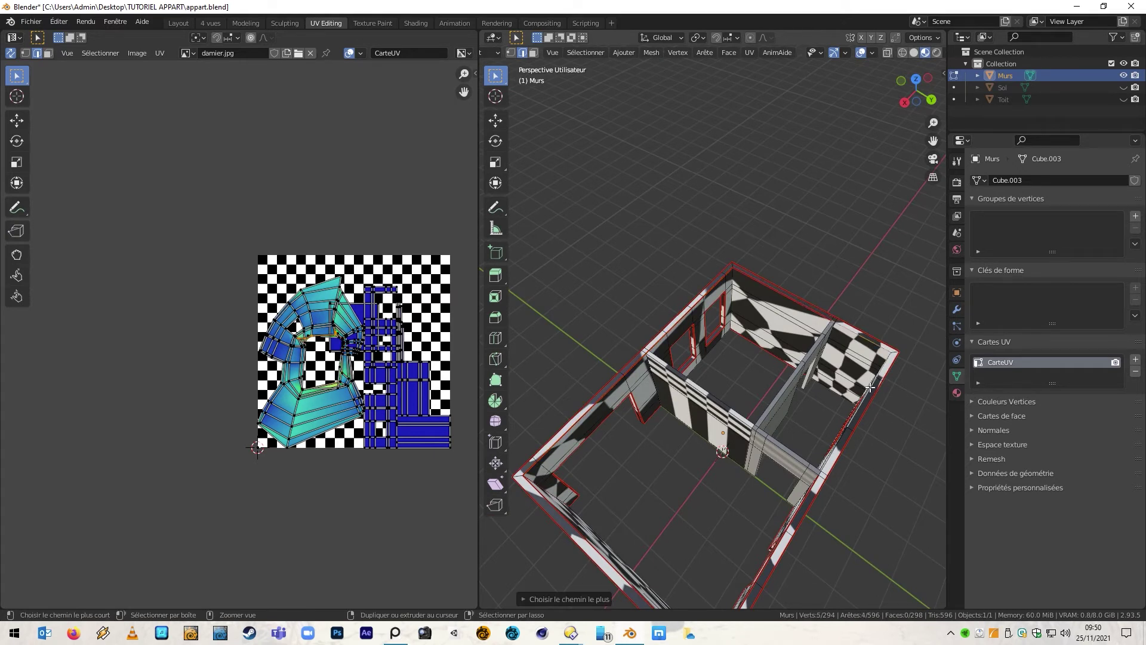
{"action": "middle_click_drag", "start_coordinate": [871, 388], "coordinate": [842, 376]}
{"action": "scroll", "coordinate": [842, 376], "scroll_direction": "up", "scroll_amount": 3}
{"action": "right_click", "coordinate": [826, 396]}
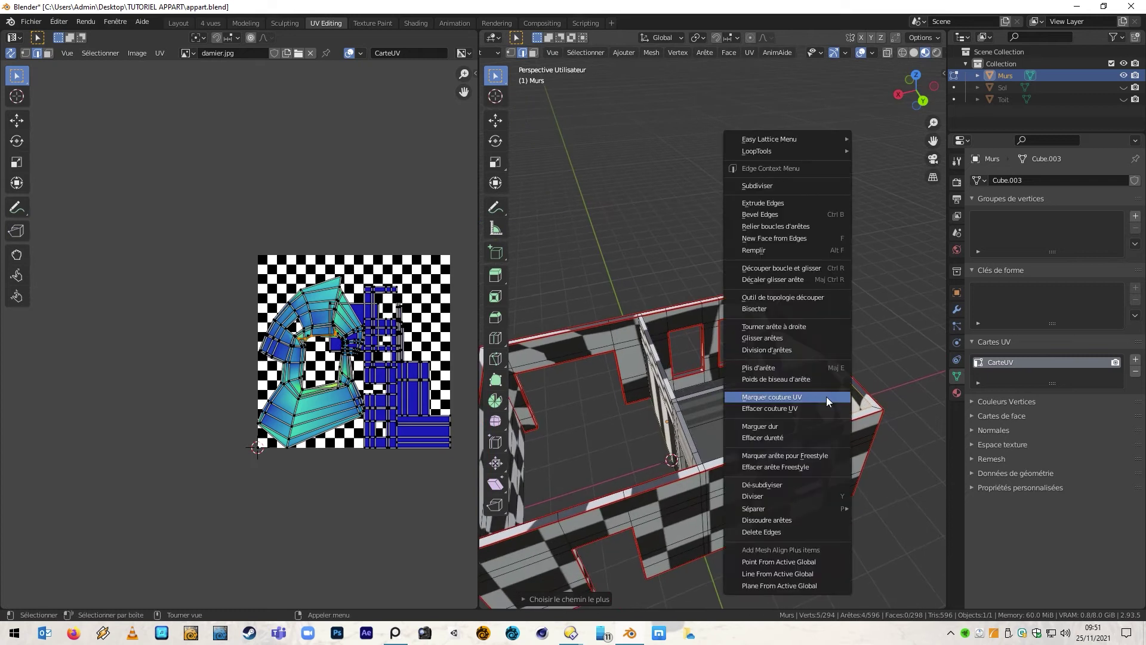
{"action": "left_click", "coordinate": [826, 397]}
Mark the inner top edge of the outer wall beside the partition's end as a UV seam.
{"action": "left_click", "coordinate": [702, 464]}
{"action": "scroll", "coordinate": [713, 460], "scroll_direction": "up", "scroll_amount": 3}
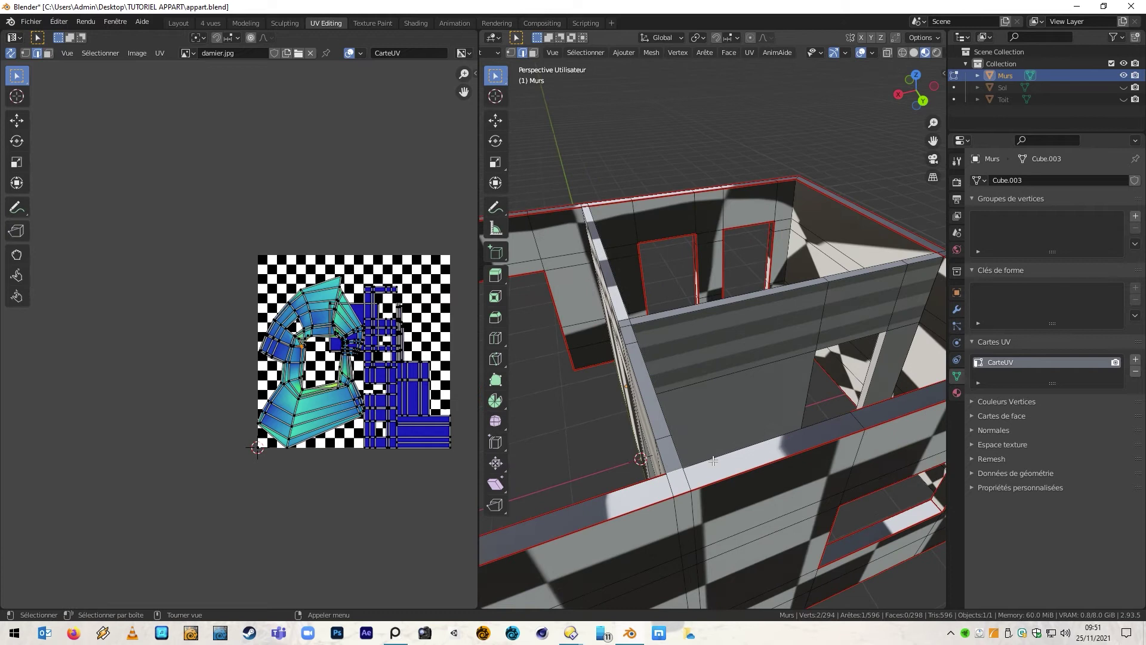
{"action": "left_click", "coordinate": [845, 416], "text": "ctrl"}
{"action": "right_click", "coordinate": [844, 415]}
{"action": "left_click", "coordinate": [844, 415]}
Mark the inner bottom edges of the large room's outer walls as UV seams.
{"action": "scroll", "coordinate": [776, 421], "scroll_direction": "down", "scroll_amount": 5}
{"action": "middle_click_drag", "start_coordinate": [776, 421], "coordinate": [669, 370]}
{"action": "scroll", "coordinate": [642, 309], "scroll_direction": "up", "scroll_amount": 4}
{"action": "left_click", "coordinate": [672, 293]}
{"action": "middle_click_drag", "start_coordinate": [673, 293], "coordinate": [699, 350]}
{"action": "left_click", "coordinate": [694, 329]}
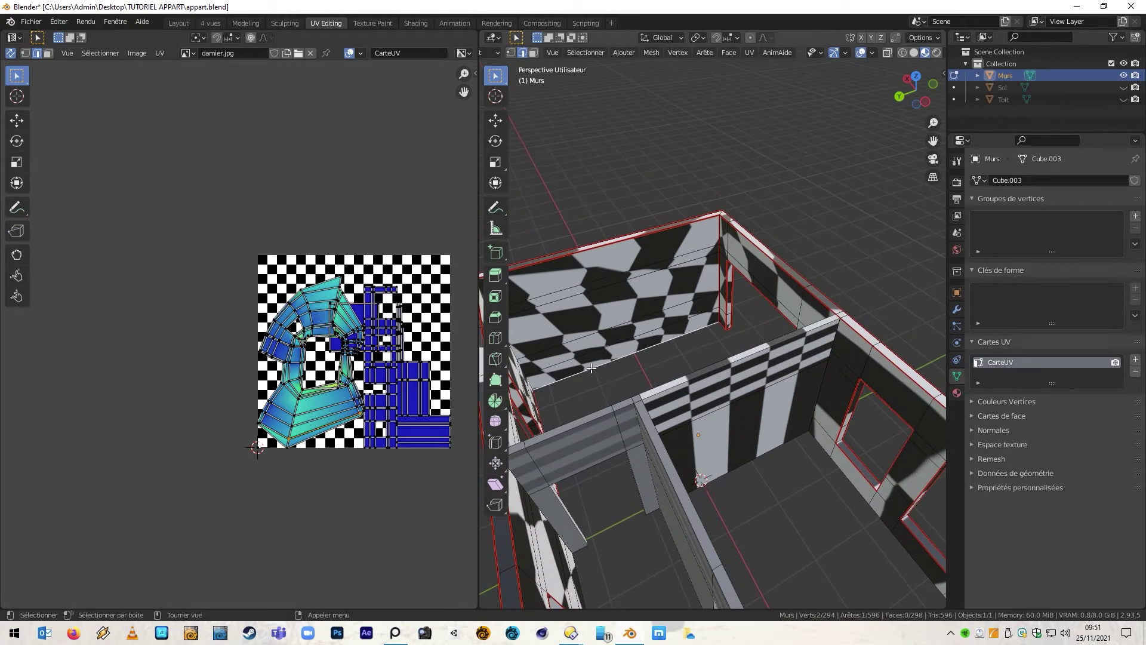
{"action": "right_click", "coordinate": [589, 369]}
{"action": "left_click", "coordinate": [589, 369]}
{"action": "middle_click_drag", "start_coordinate": [589, 369], "coordinate": [580, 319]}
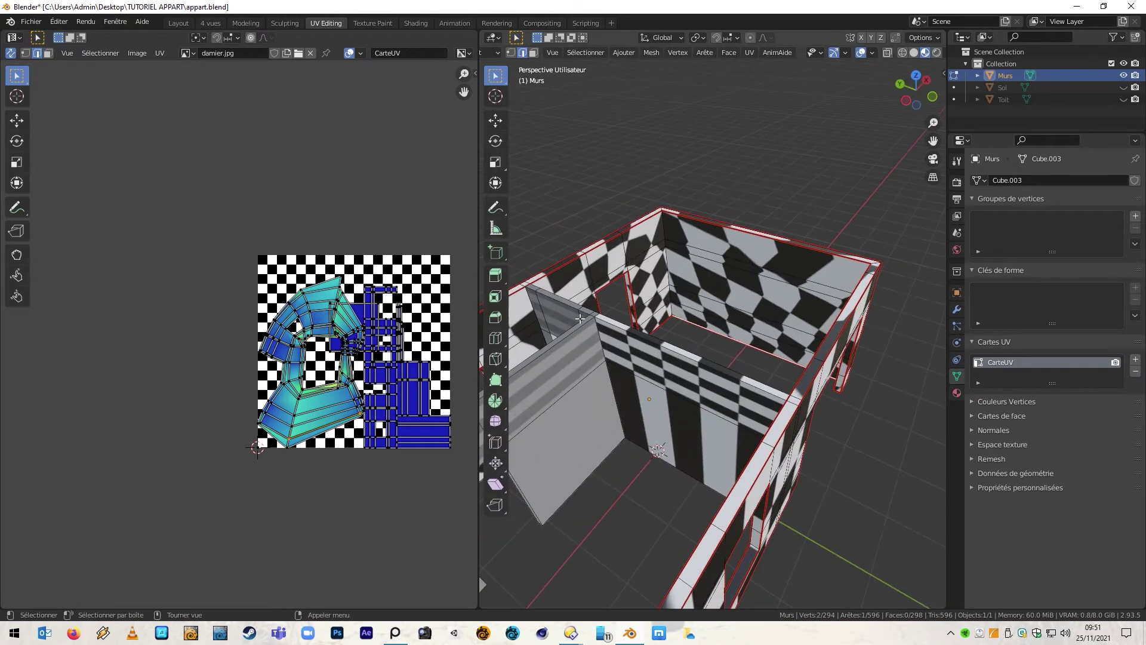
{"action": "left_click", "coordinate": [671, 312], "text": "alt"}
{"action": "right_click", "coordinate": [671, 312]}
{"action": "left_click", "coordinate": [671, 311]}
Mark the vertical inner corner edges of the outer walls, including the corner beyond the partition, as UV seams.
{"action": "middle_click_drag", "start_coordinate": [671, 311], "coordinate": [707, 440]}
{"action": "left_click", "coordinate": [687, 399]}
{"action": "left_click", "coordinate": [693, 494], "text": "ctrl"}
{"action": "right_click", "coordinate": [693, 494]}
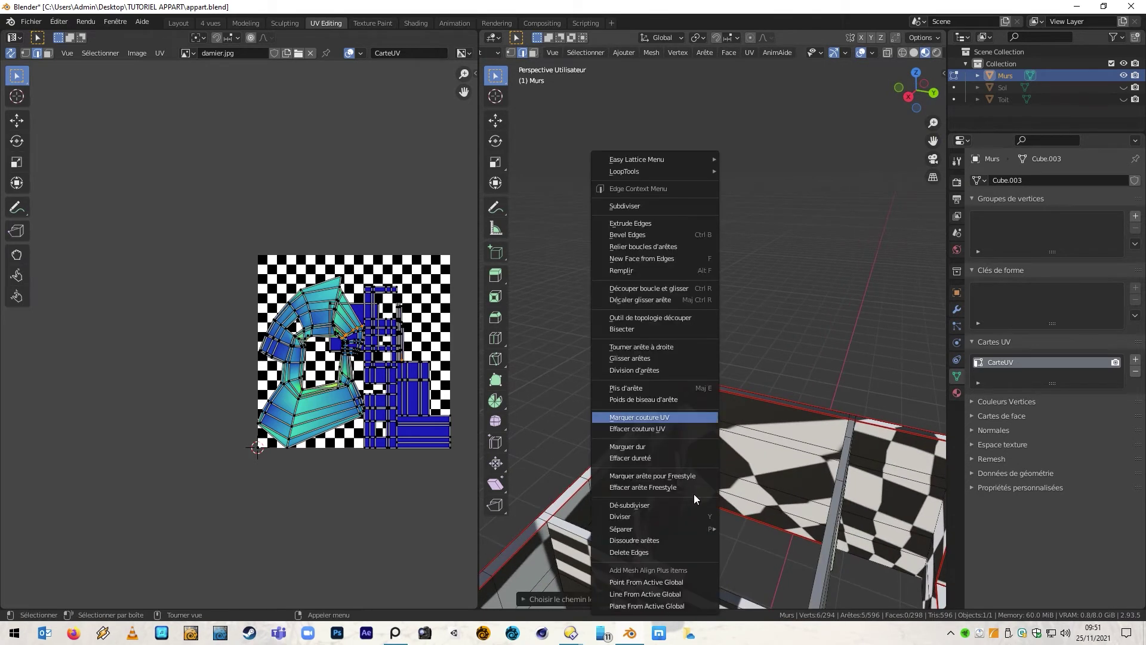
{"action": "left_click", "coordinate": [685, 415]}
{"action": "middle_click_drag", "start_coordinate": [685, 415], "coordinate": [758, 431]}
{"action": "left_click", "coordinate": [773, 420]}
{"action": "scroll", "coordinate": [767, 466], "scroll_direction": "up", "scroll_amount": 3}
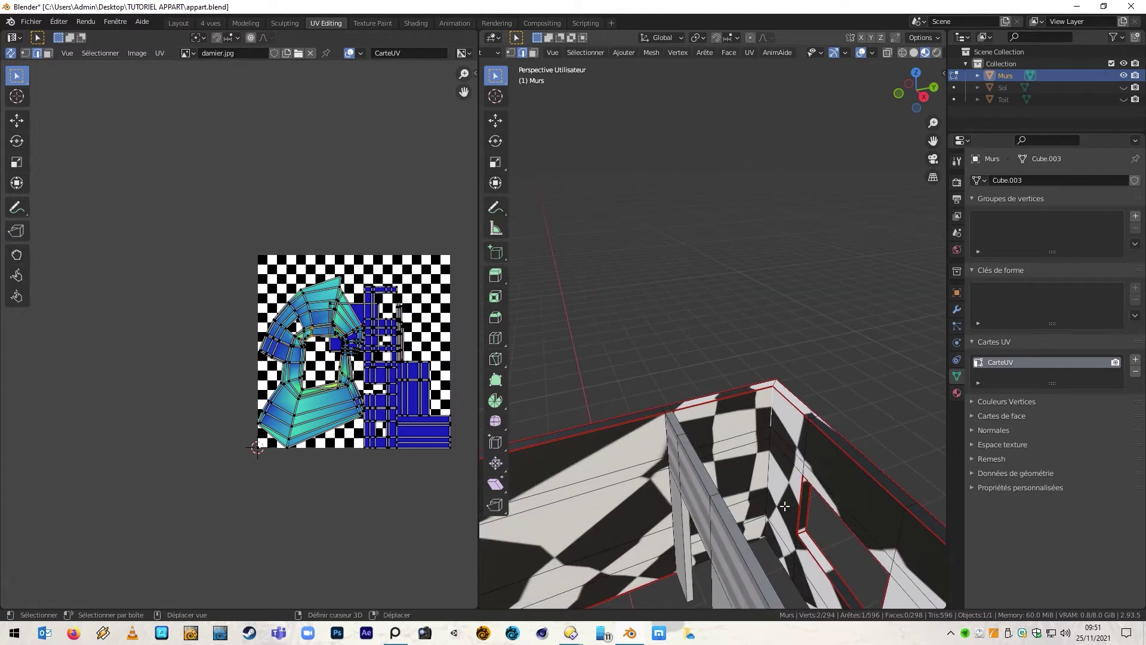
{"action": "left_click", "coordinate": [761, 514], "text": "ctrl"}
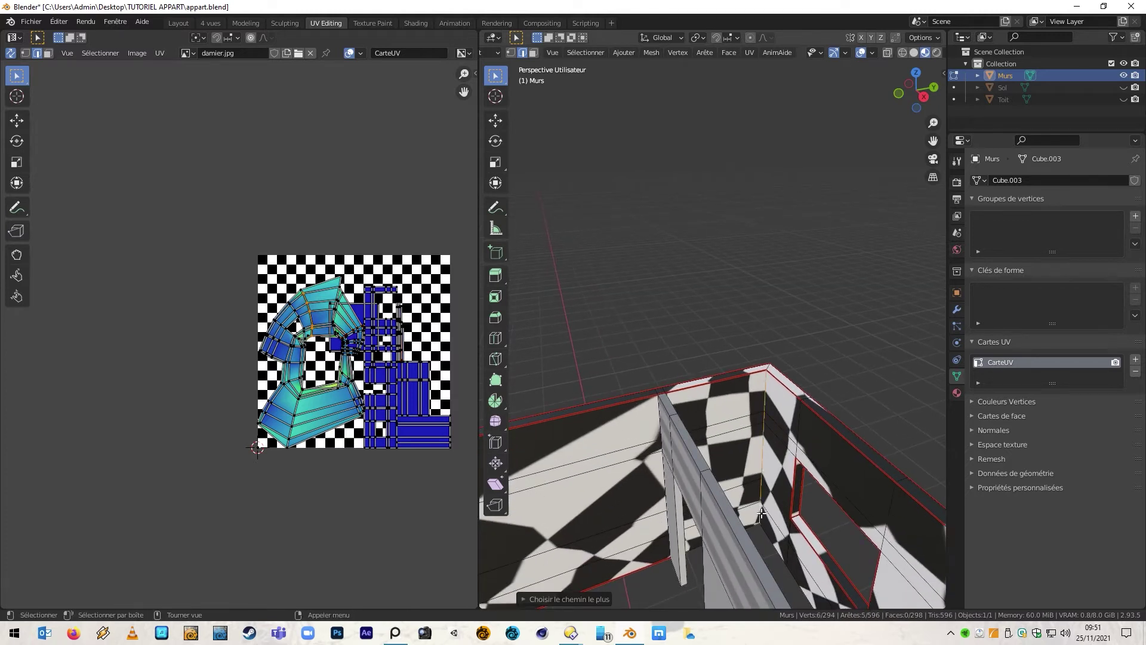
{"action": "right_click", "coordinate": [762, 513]}
{"action": "left_click", "coordinate": [756, 417]}
Mark the inner bottom edge of the small room's outer wall, below its single window, as a UV seam.
{"action": "middle_click_drag", "start_coordinate": [756, 417], "coordinate": [802, 349]}
{"action": "left_click", "coordinate": [740, 493]}
{"action": "left_click", "coordinate": [795, 345], "text": "ctrl"}
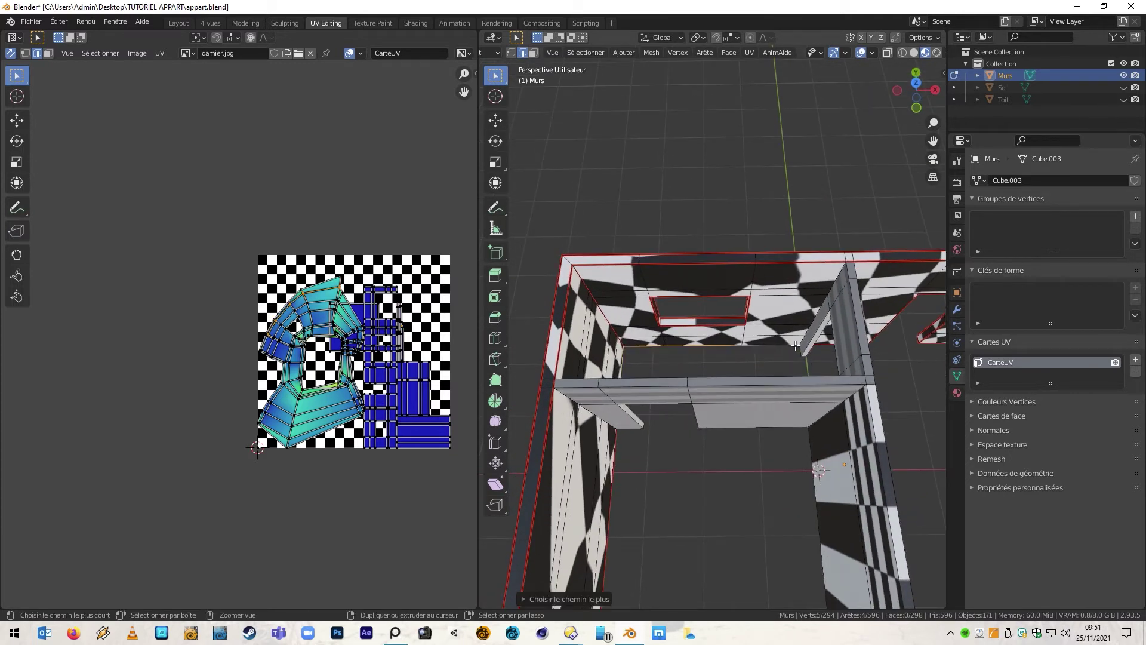
{"action": "right_click", "coordinate": [822, 345]}
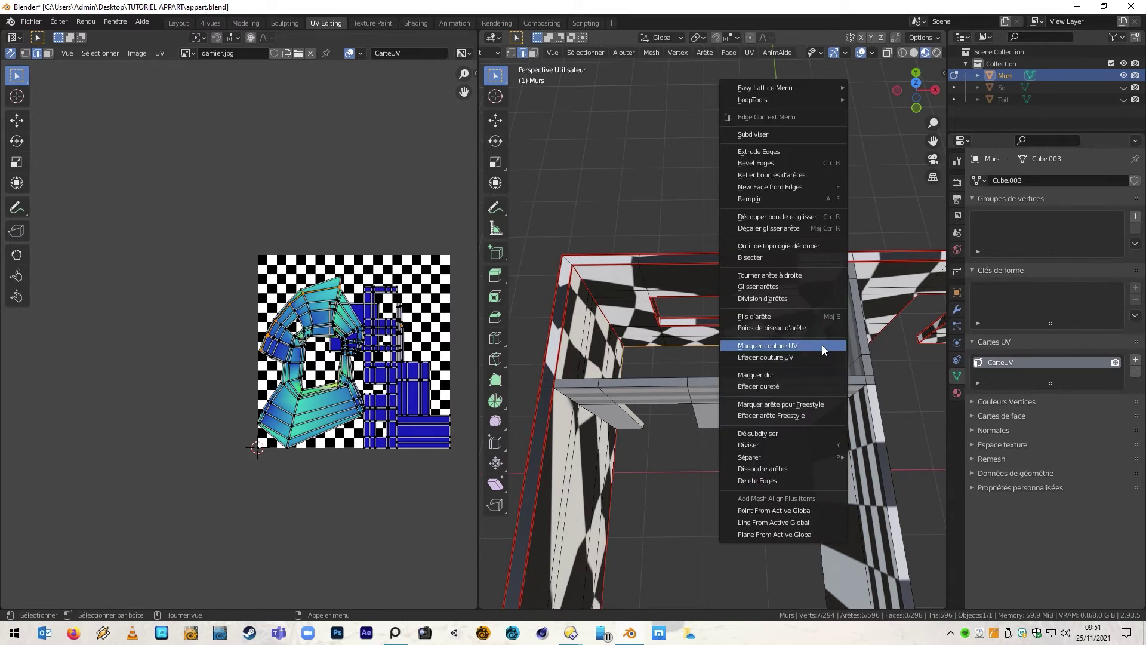
{"action": "left_click", "coordinate": [822, 345]}
Mark the inner bottom edge of the outer wall with the two windows as a UV seam.
{"action": "left_click", "coordinate": [787, 362]}
{"action": "middle_click_drag", "start_coordinate": [787, 363], "coordinate": [710, 369]}
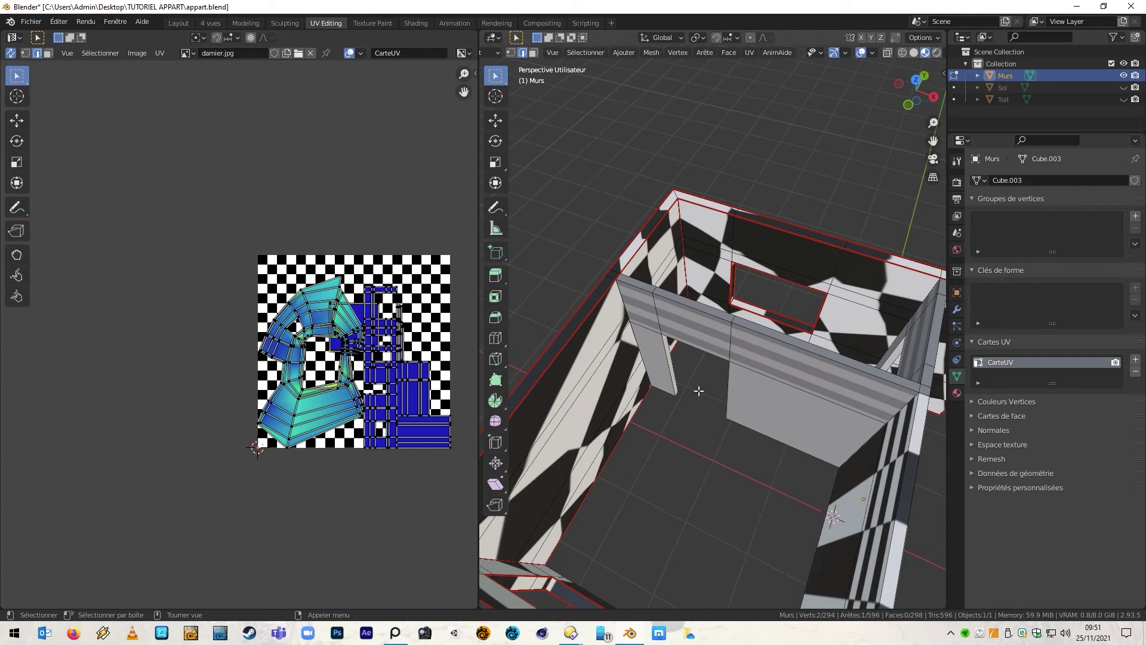
{"action": "middle_click_drag", "start_coordinate": [640, 419], "coordinate": [875, 379]}
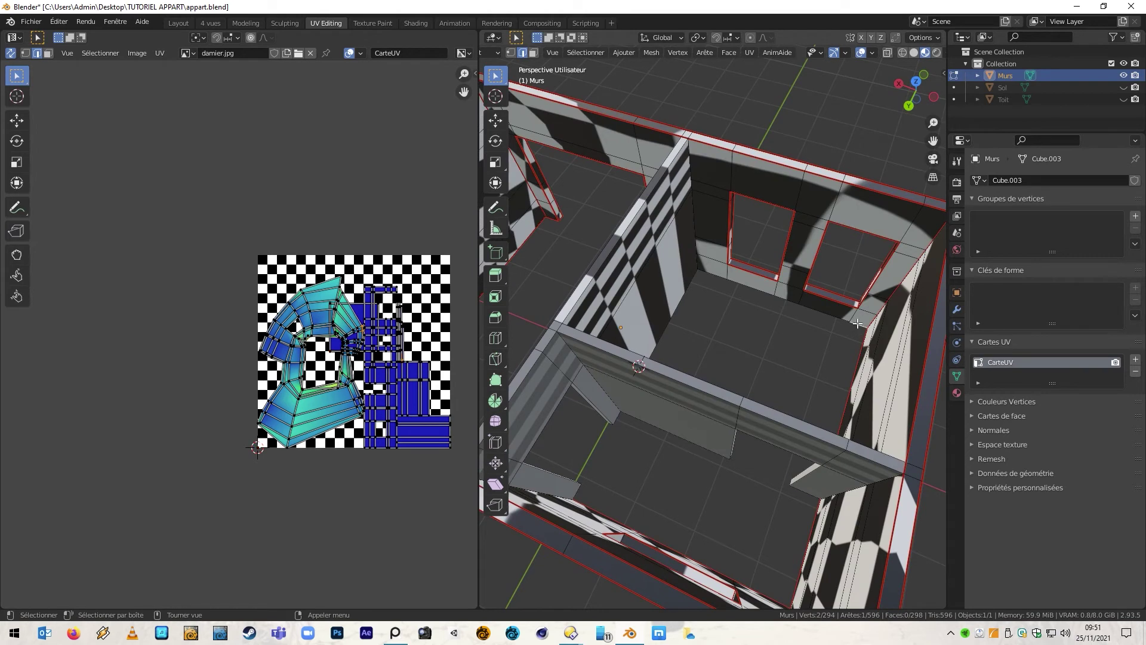
{"action": "left_click", "coordinate": [718, 276], "text": "ctrl"}
{"action": "right_click", "coordinate": [718, 276]}
{"action": "left_click", "coordinate": [718, 276]}
Mark the bottom edge of the short wall section between the wide opening and the partition as a UV seam.
{"action": "middle_click_drag", "start_coordinate": [718, 275], "coordinate": [642, 294]}
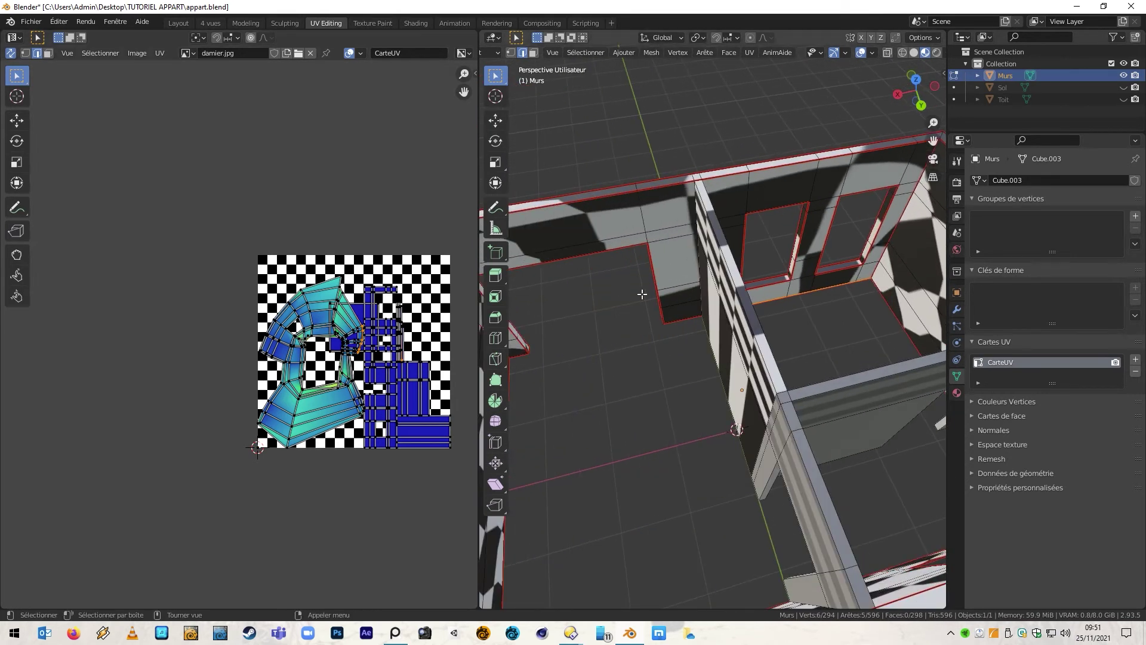
{"action": "left_click", "coordinate": [751, 307]}
{"action": "left_click", "coordinate": [760, 300], "text": "ctrl"}
{"action": "right_click", "coordinate": [761, 300]}
{"action": "key", "text": "Escape"}
{"action": "middle_click_drag", "start_coordinate": [760, 299], "coordinate": [704, 360]}
{"action": "middle_click_drag", "start_coordinate": [627, 409], "coordinate": [554, 422]}
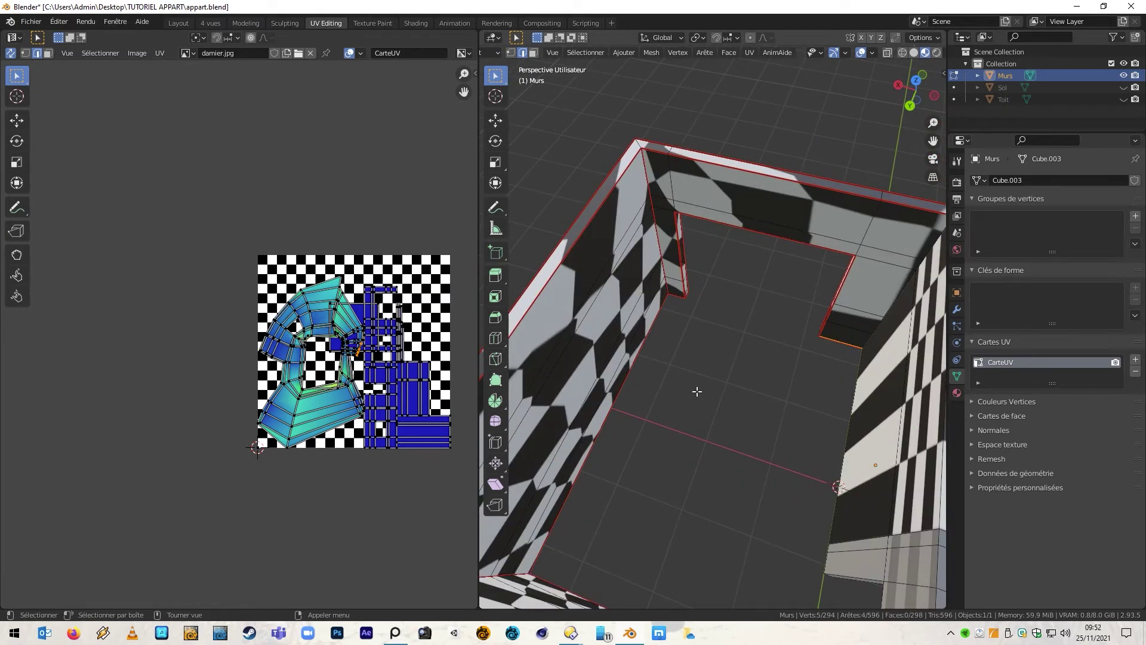
{"action": "middle_click_drag", "start_coordinate": [697, 391], "coordinate": [611, 335], "text": "shift"}
{"action": "key", "text": "ctrl+z"}
{"action": "left_click", "coordinate": [864, 354], "text": "ctrl"}
{"action": "right_click", "coordinate": [864, 353]}
{"action": "left_click", "coordinate": [864, 353]}
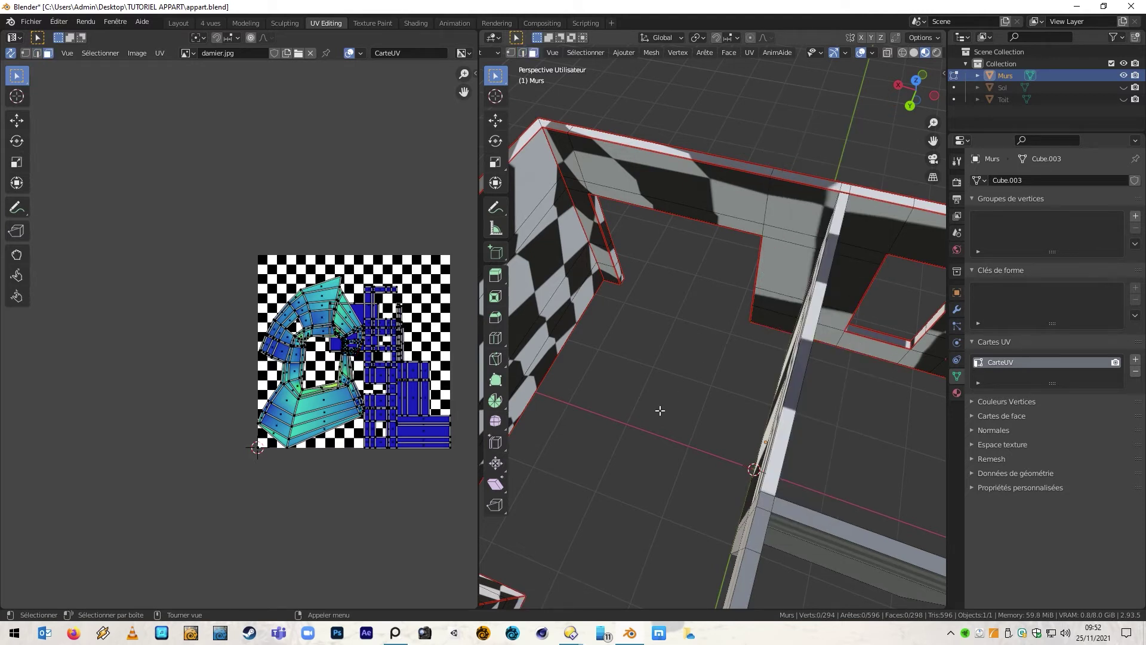
Select all of the wall faces and unwrap them with the marked seams.
{"action": "key", "text": "a"}
{"action": "key", "text": "u"}
{"action": "left_click", "coordinate": [593, 398]}
Examine the checker texture on the outer walls and partitions, along with the new UV layout.
{"action": "middle_click_drag", "start_coordinate": [594, 400], "coordinate": [754, 333]}
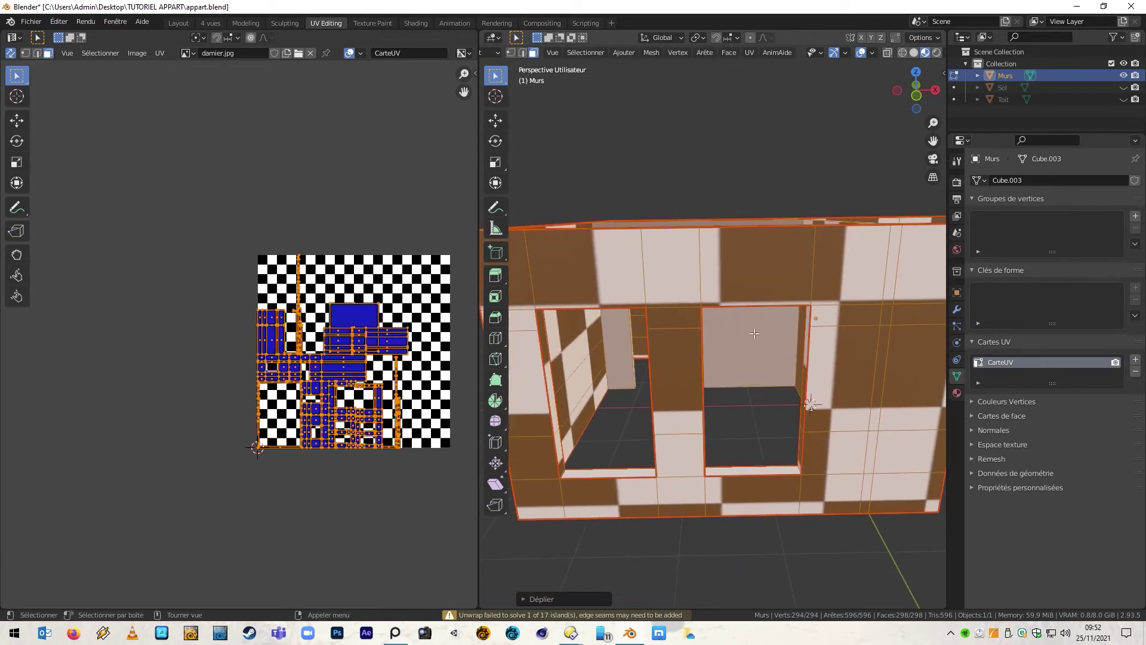
{"action": "middle_click_drag", "start_coordinate": [668, 362], "coordinate": [568, 359]}
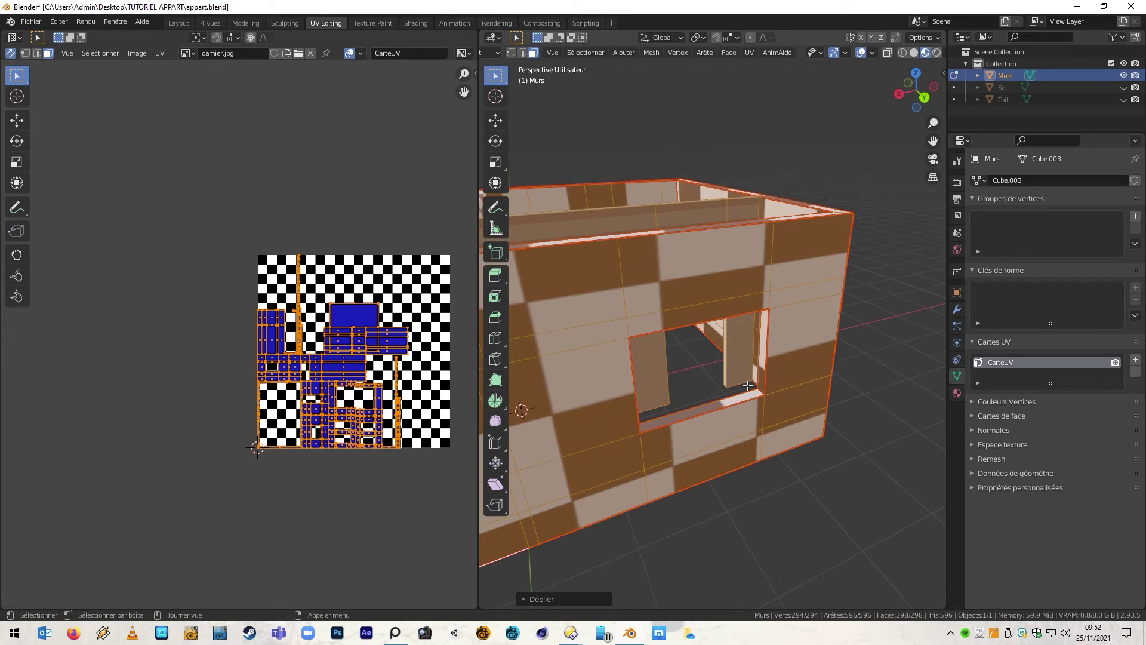
{"action": "scroll", "coordinate": [554, 332], "scroll_direction": "up", "scroll_amount": 5}
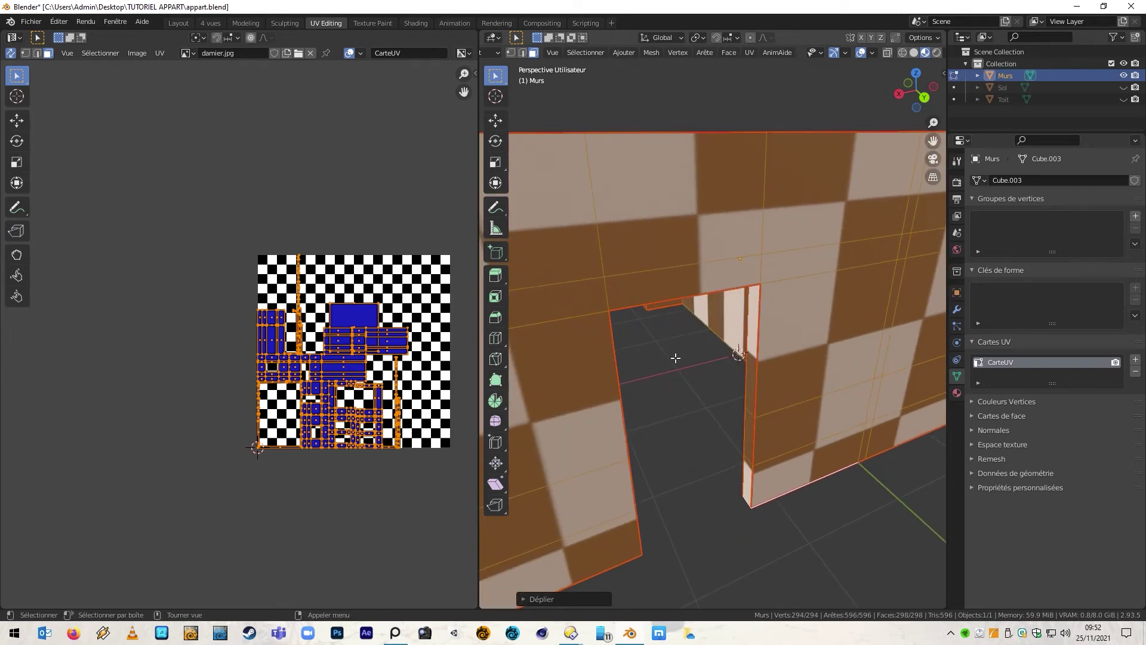
{"action": "scroll", "coordinate": [327, 409], "scroll_direction": "up", "scroll_amount": 5}
{"action": "scroll", "coordinate": [305, 377], "scroll_direction": "down", "scroll_amount": 3}
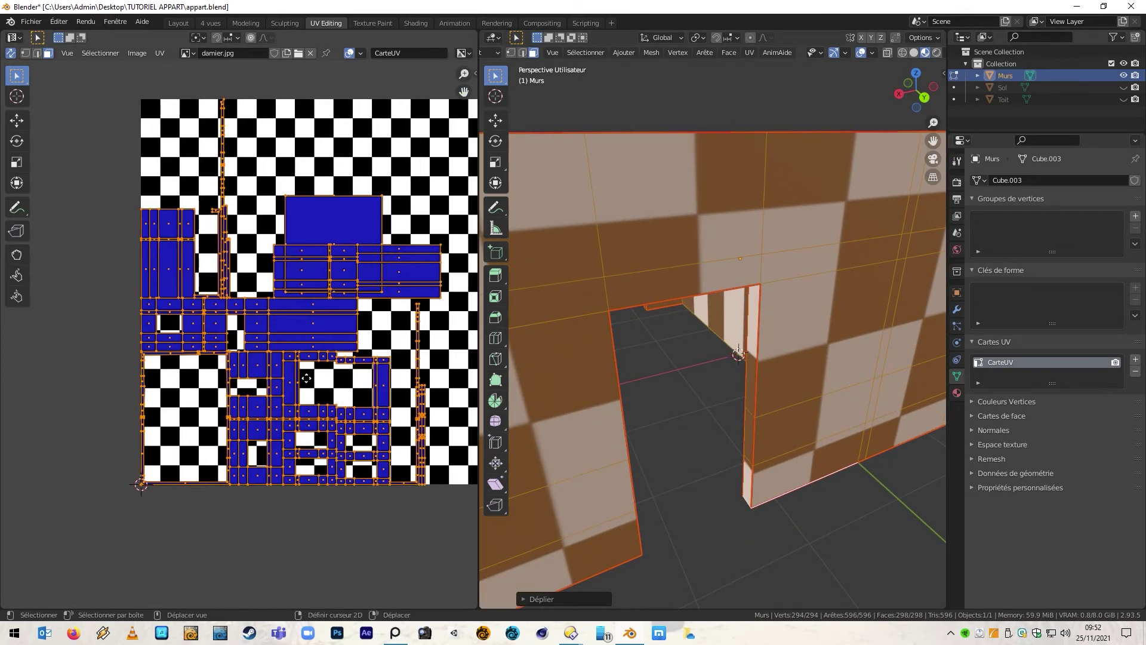
{"action": "middle_click_drag", "start_coordinate": [305, 377], "coordinate": [287, 385]}
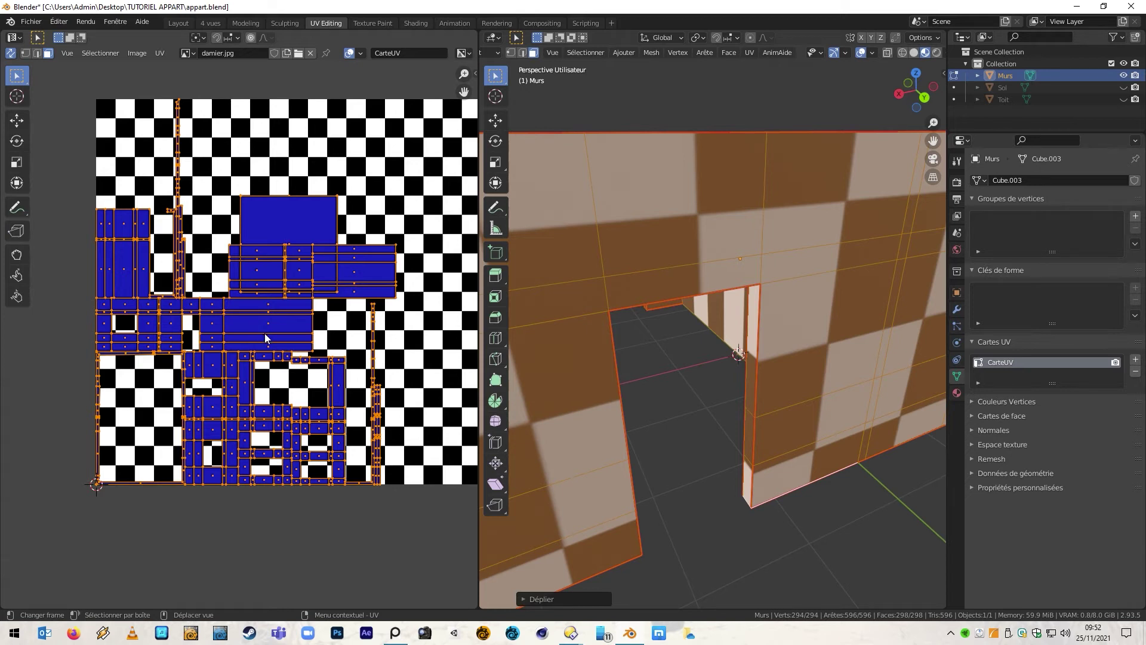
{"action": "left_click", "coordinate": [361, 54]}
{"action": "left_click", "coordinate": [657, 442]}
{"action": "middle_click_drag", "start_coordinate": [657, 441], "coordinate": [779, 432]}
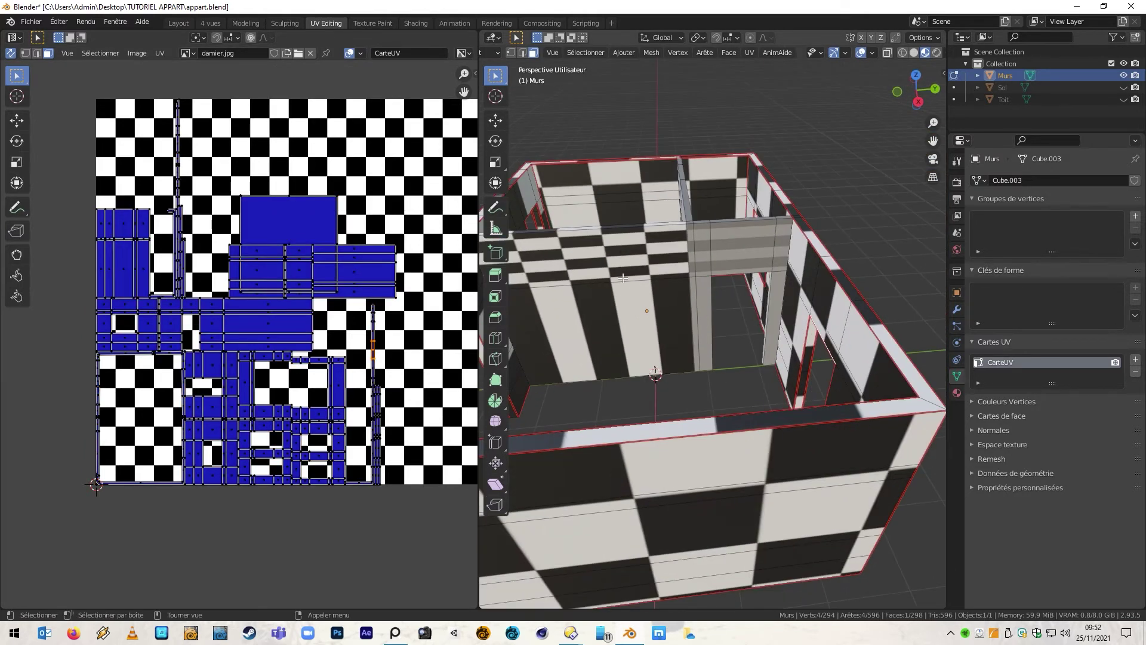
{"action": "middle_click_drag", "start_coordinate": [619, 313], "coordinate": [706, 297]}
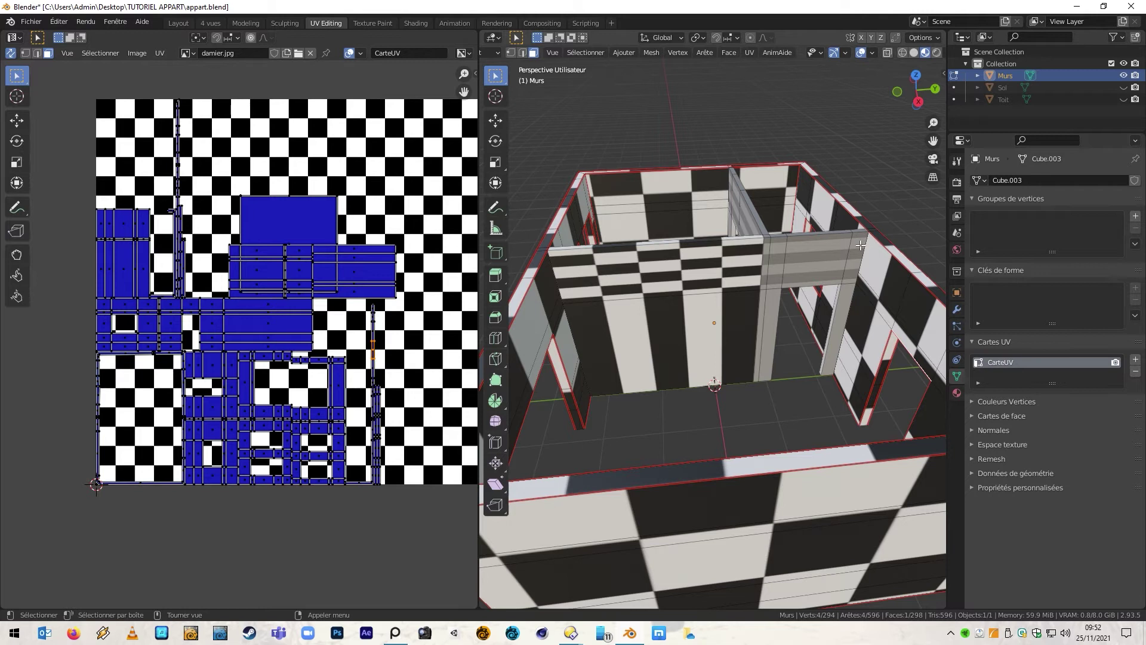
{"action": "middle_click_drag", "start_coordinate": [738, 244], "coordinate": [695, 296]}
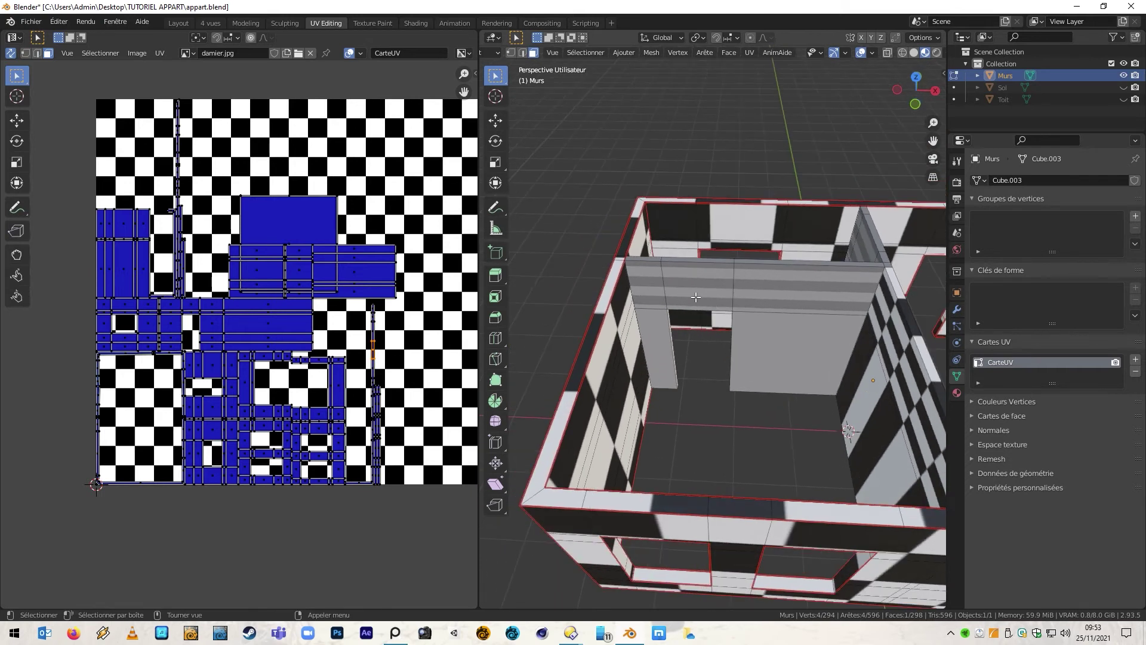
Mark the doorway outline and bottom edges on one side of the grey partition as UV seams.
{"action": "key", "text": "2"}
{"action": "left_click", "coordinate": [661, 390], "text": "ctrl"}
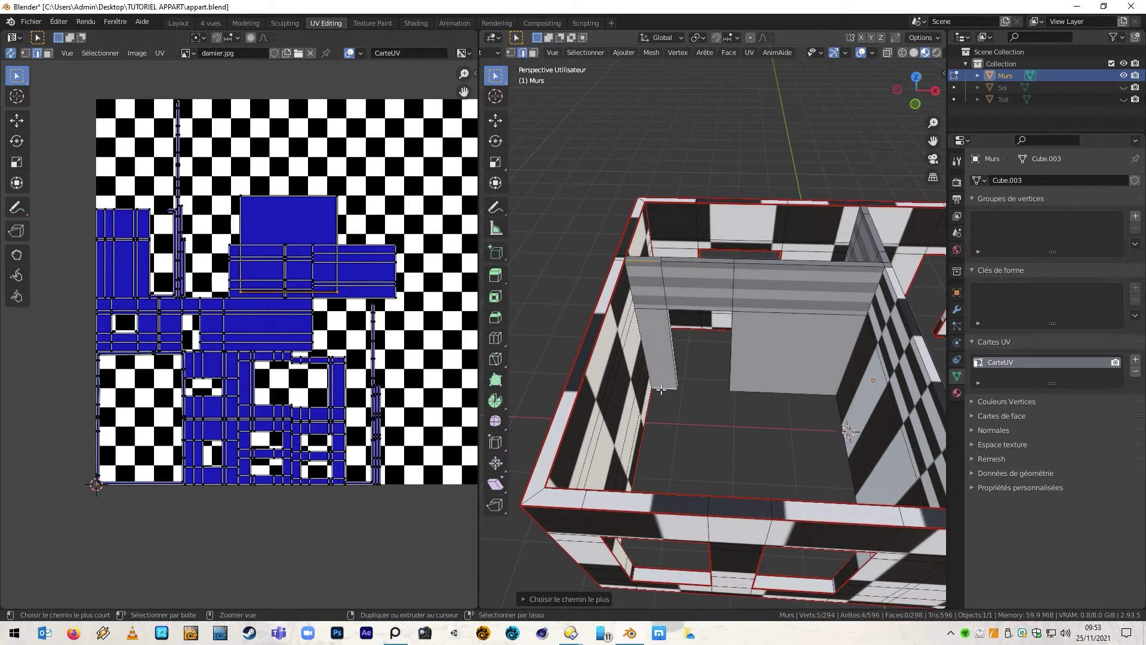
{"action": "left_click", "coordinate": [632, 314], "text": "ctrl"}
{"action": "left_click", "coordinate": [637, 322], "text": "ctrl"}
{"action": "left_click", "coordinate": [650, 372], "text": "ctrl"}
{"action": "left_click", "coordinate": [737, 393], "text": "ctrl"}
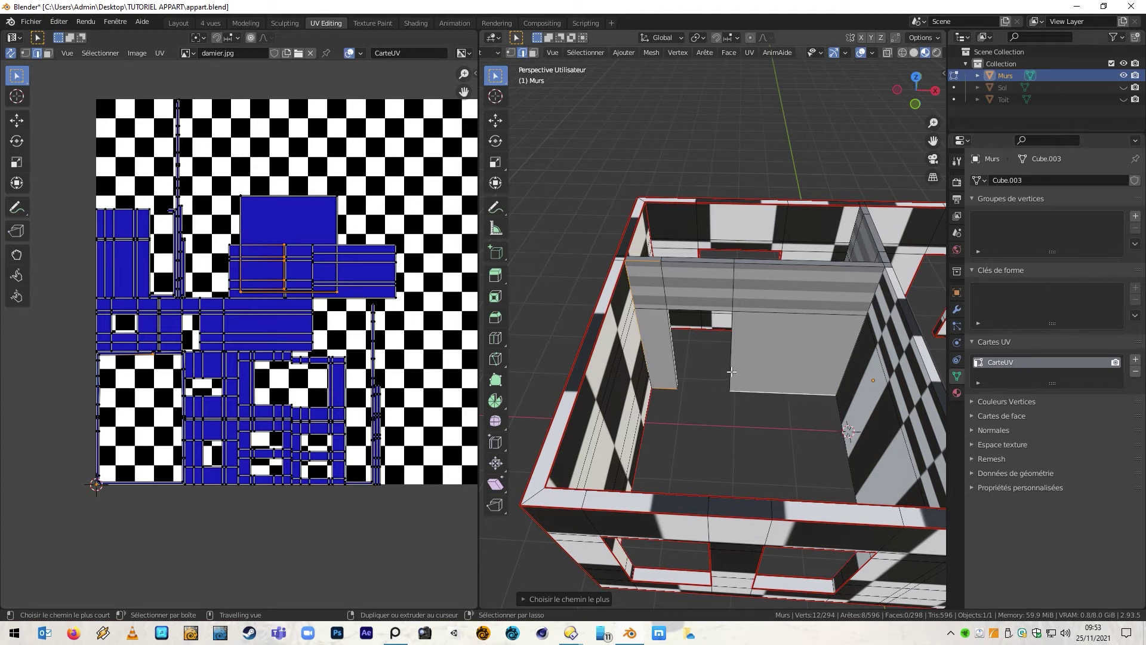
{"action": "left_click", "coordinate": [672, 357], "text": "ctrl"}
{"action": "right_click", "coordinate": [672, 356]}
{"action": "left_click", "coordinate": [671, 356]}
Mark the vertical corner edge where the grey partition meets the checkered partition as a UV seam.
{"action": "left_click", "coordinate": [706, 402]}
{"action": "middle_click_drag", "start_coordinate": [706, 402], "coordinate": [770, 358]}
{"action": "left_click", "coordinate": [814, 217], "text": "ctrl"}
{"action": "right_click", "coordinate": [815, 217]}
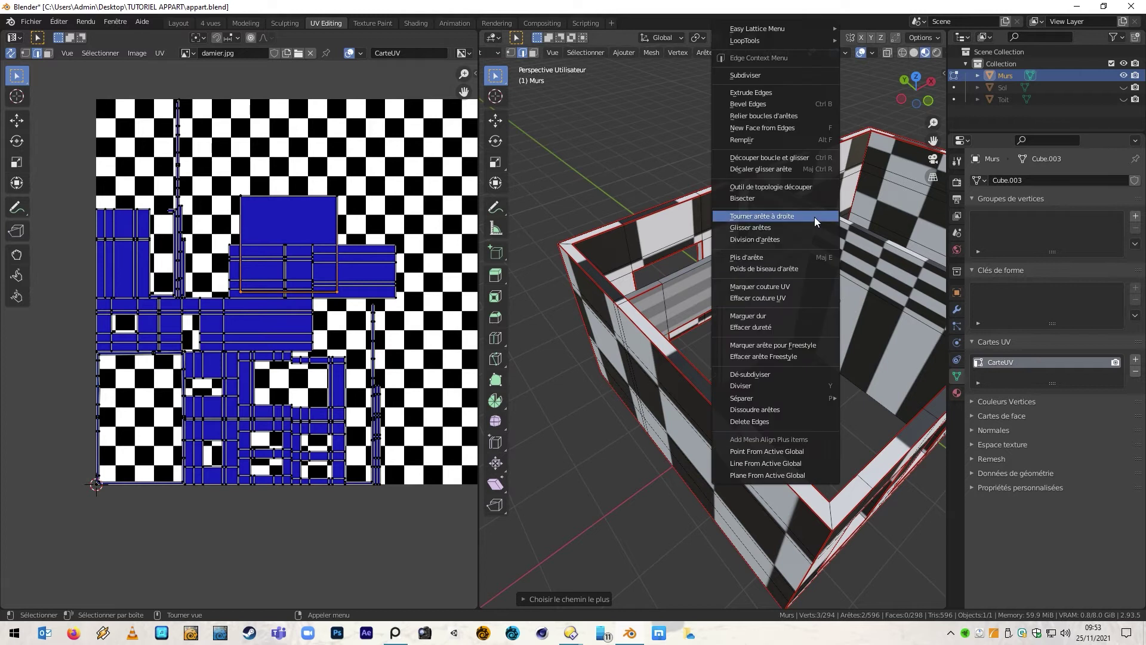
{"action": "left_click", "coordinate": [798, 261]}
Mark the doorway outline and bottom edges on the opposite side of the grey partition as UV seams.
{"action": "scroll", "coordinate": [790, 284], "scroll_direction": "up", "scroll_amount": 3}
{"action": "middle_click_drag", "start_coordinate": [790, 284], "coordinate": [793, 364]}
{"action": "left_click", "coordinate": [668, 450]}
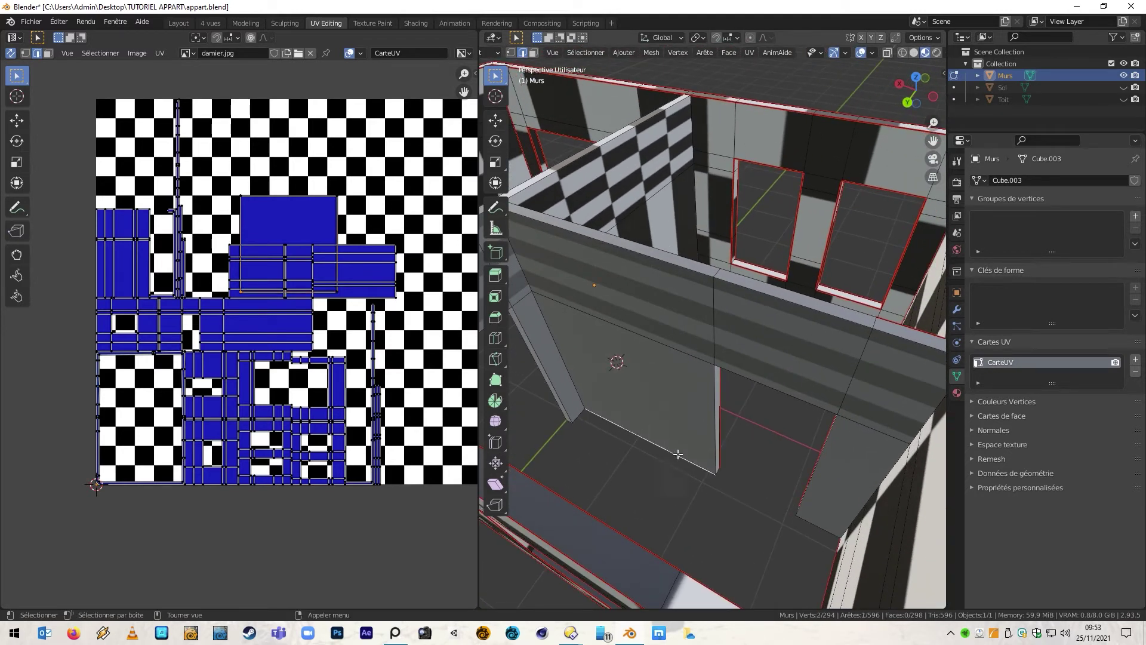
{"action": "left_click", "coordinate": [814, 524], "text": "ctrl"}
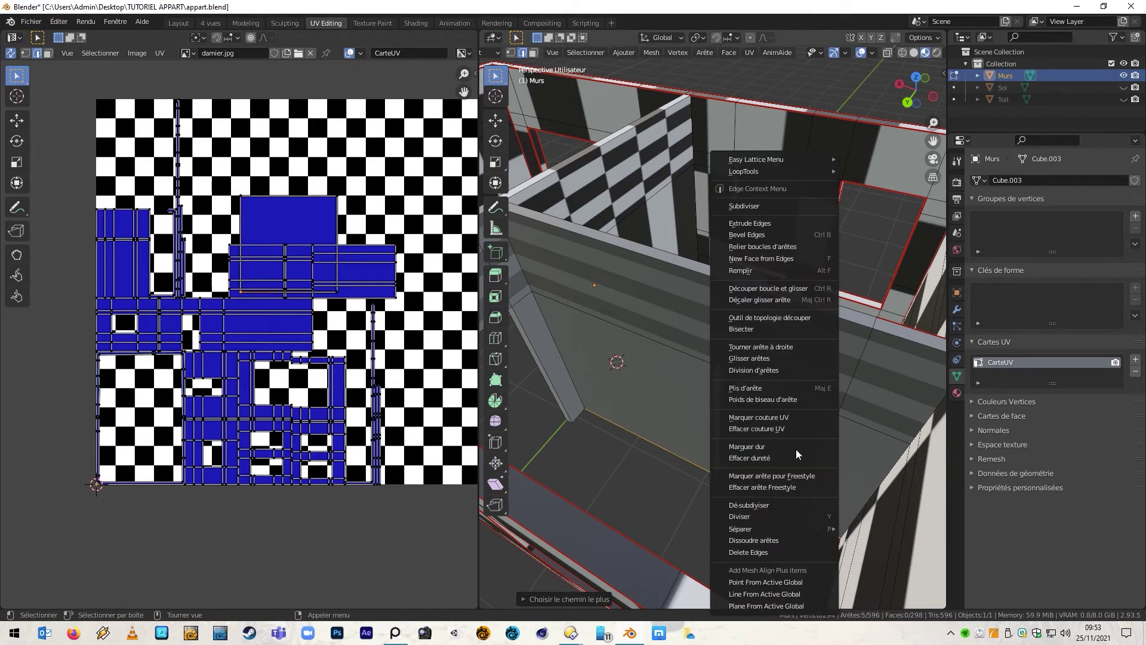
{"action": "left_click", "coordinate": [782, 417]}
{"action": "middle_click_drag", "start_coordinate": [751, 409], "coordinate": [722, 420]}
{"action": "left_click", "coordinate": [716, 483]}
{"action": "right_click", "coordinate": [716, 483]}
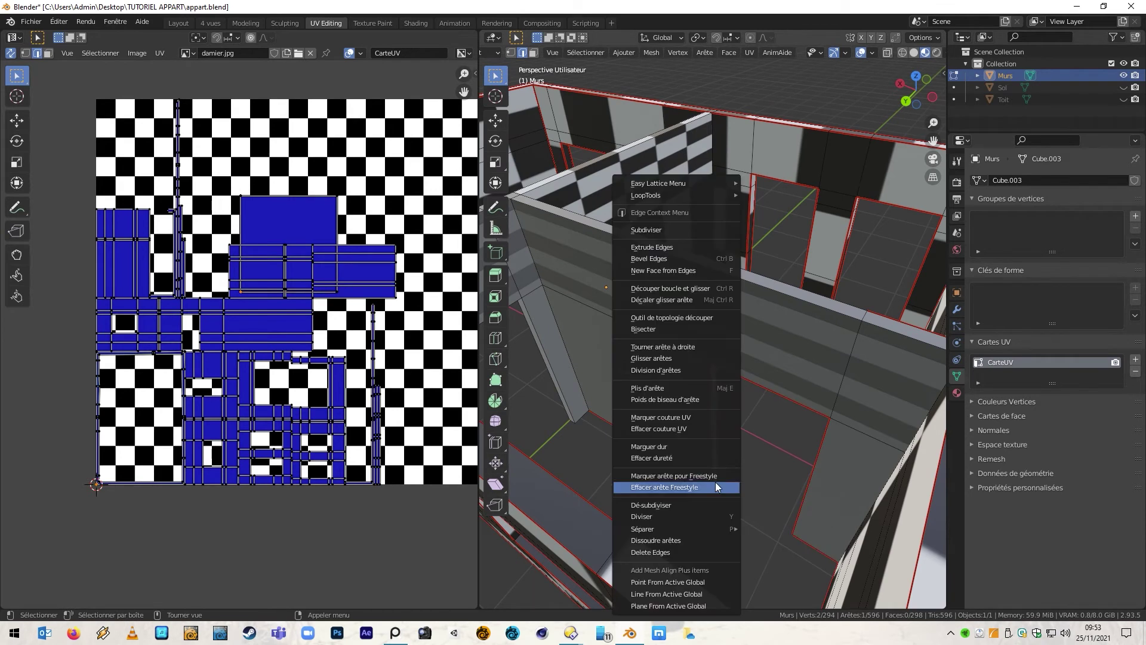
{"action": "left_click", "coordinate": [708, 416]}
Mark the outline of the doorway in the short partition next to the checkered one as a UV seam.
{"action": "middle_click_drag", "start_coordinate": [668, 429], "coordinate": [593, 431]}
{"action": "left_click", "coordinate": [593, 432], "text": "ctrl"}
{"action": "right_click", "coordinate": [593, 432]}
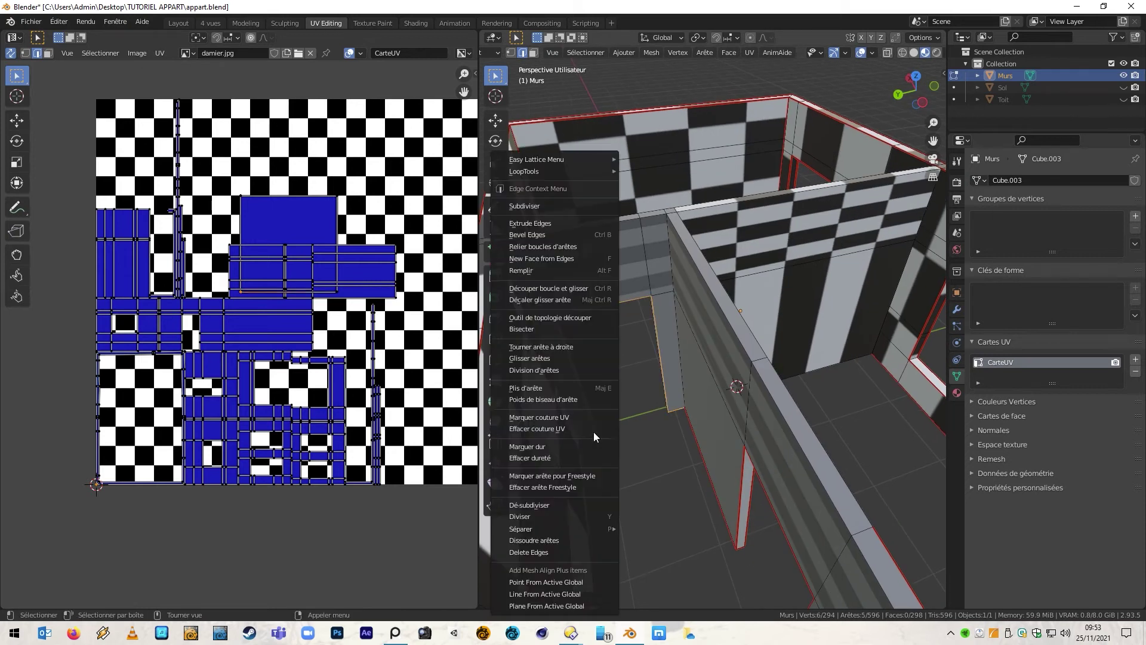
{"action": "left_click", "coordinate": [591, 418]}
Mark the vertical corner edge between the short doorway partition and the long grey partition as a UV seam.
{"action": "left_click", "coordinate": [679, 363]}
{"action": "left_click", "coordinate": [669, 224], "text": "shift"}
{"action": "right_click", "coordinate": [667, 224]}
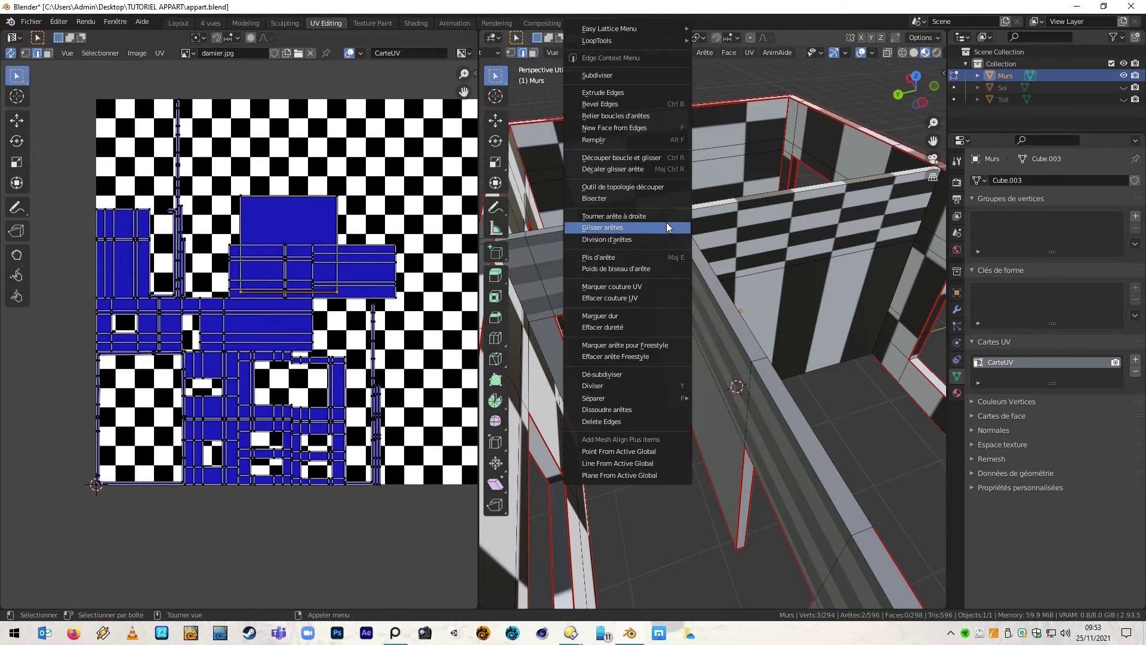
{"action": "left_click", "coordinate": [650, 285]}
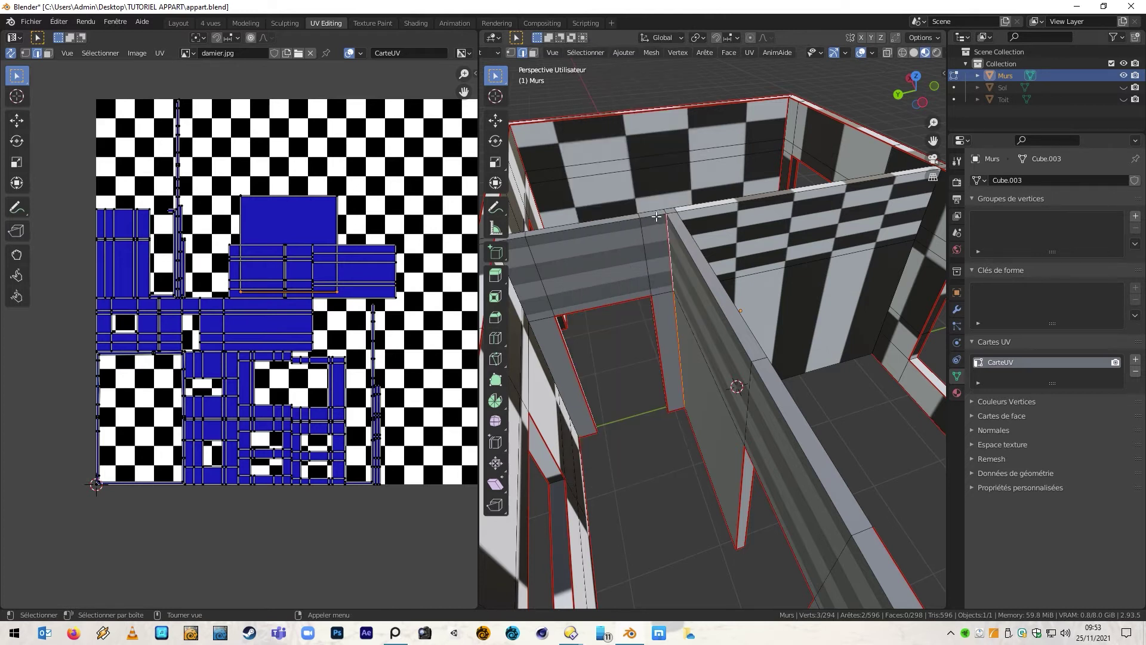
Mark the top edge of the short partition above its doorway as a UV seam.
{"action": "middle_click_drag", "start_coordinate": [656, 216], "coordinate": [639, 231]}
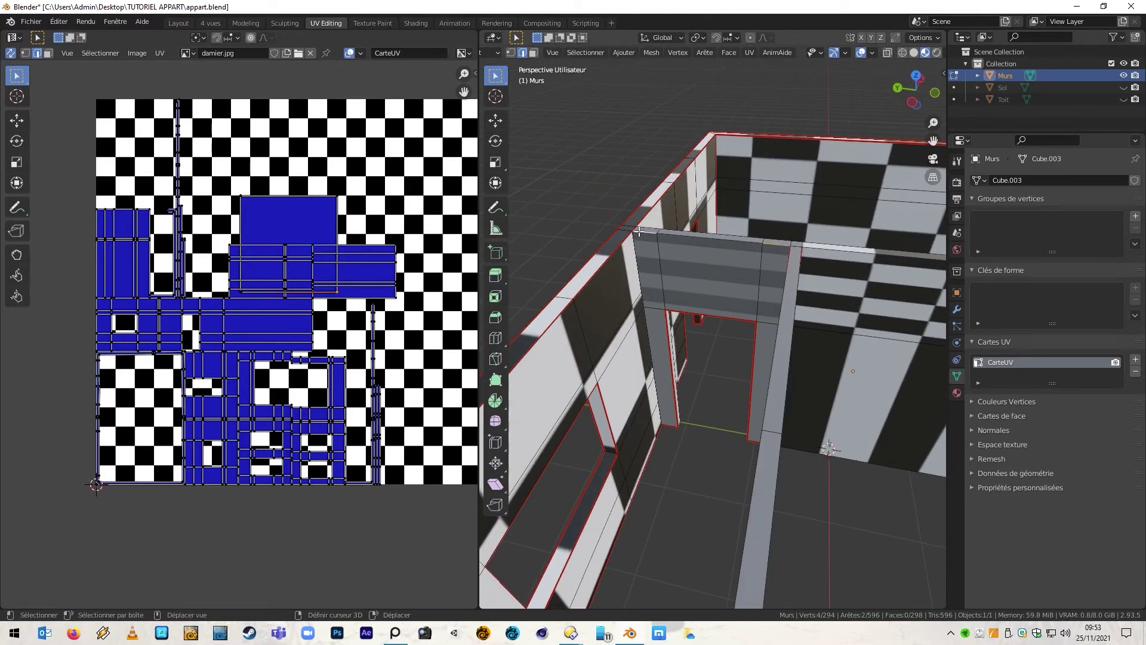
{"action": "left_click", "coordinate": [676, 234], "text": "shift"}
{"action": "right_click", "coordinate": [677, 235]}
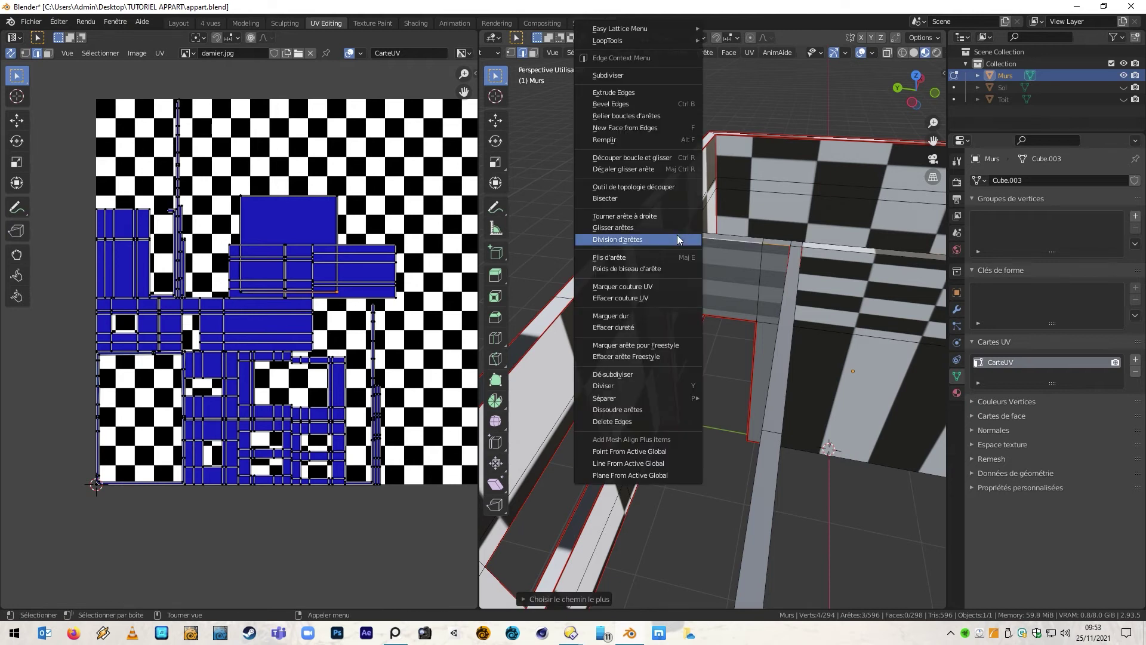
{"action": "left_click", "coordinate": [674, 285]}
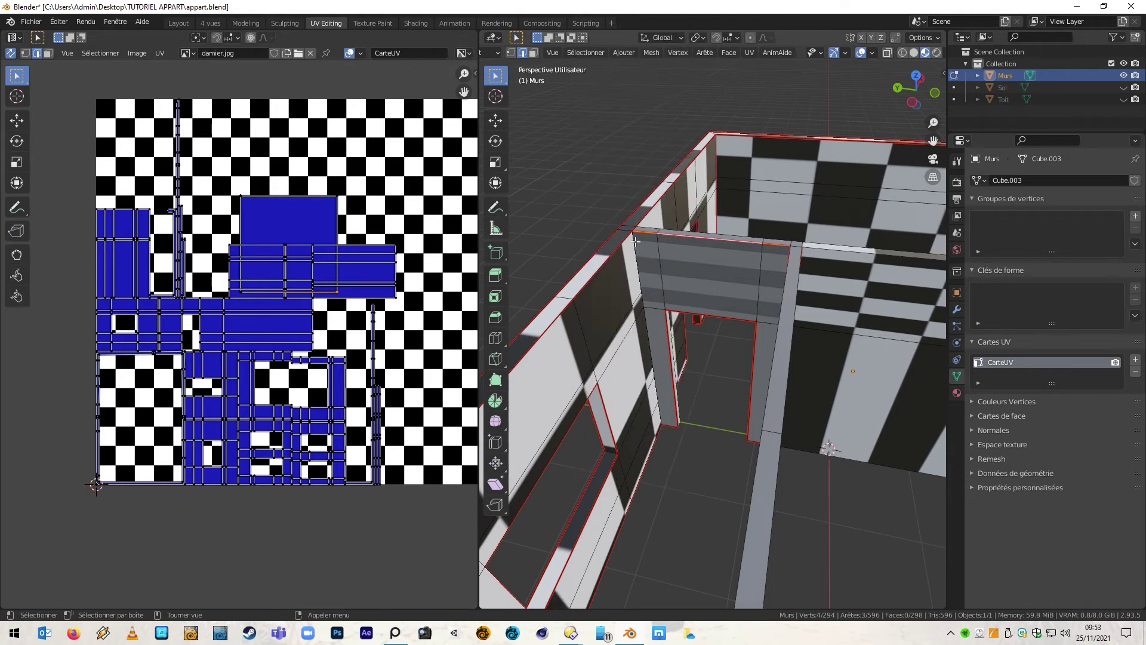
Mark the vertical edge where the short doorway partition meets the outer wall as a UV seam.
{"action": "left_click", "coordinate": [654, 380], "text": "shift"}
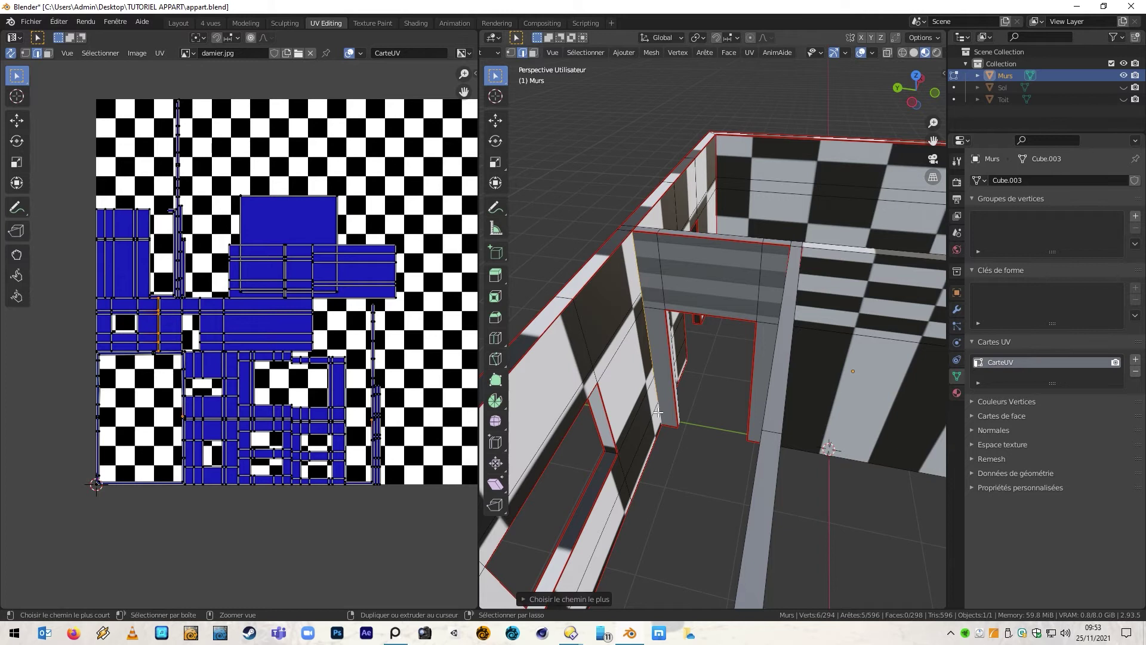
{"action": "right_click", "coordinate": [658, 412]}
{"action": "left_click", "coordinate": [658, 412]}
Mark the top and bottom edges of the checkered partition wall as UV seams.
{"action": "middle_click_drag", "start_coordinate": [659, 417], "coordinate": [663, 430]}
{"action": "left_click", "coordinate": [674, 235]}
{"action": "middle_click_drag", "start_coordinate": [674, 234], "coordinate": [625, 297]}
{"action": "key", "text": "ctrl+z"}
{"action": "key", "text": "ctrl+shift+z"}
{"action": "left_click", "coordinate": [850, 288], "text": "ctrl"}
{"action": "right_click", "coordinate": [850, 287]}
{"action": "left_click", "coordinate": [850, 288]}
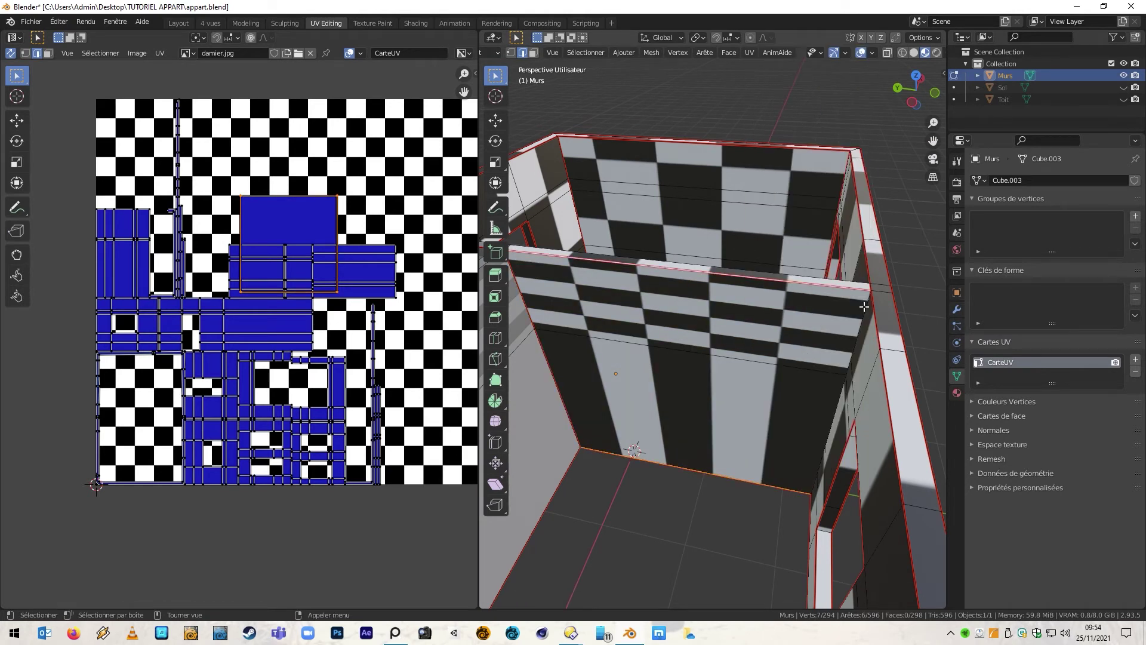
Mark the vertical edge where the checkered partition meets the outer wall by the side opening as a UV seam.
{"action": "left_click", "coordinate": [814, 487], "text": "ctrl"}
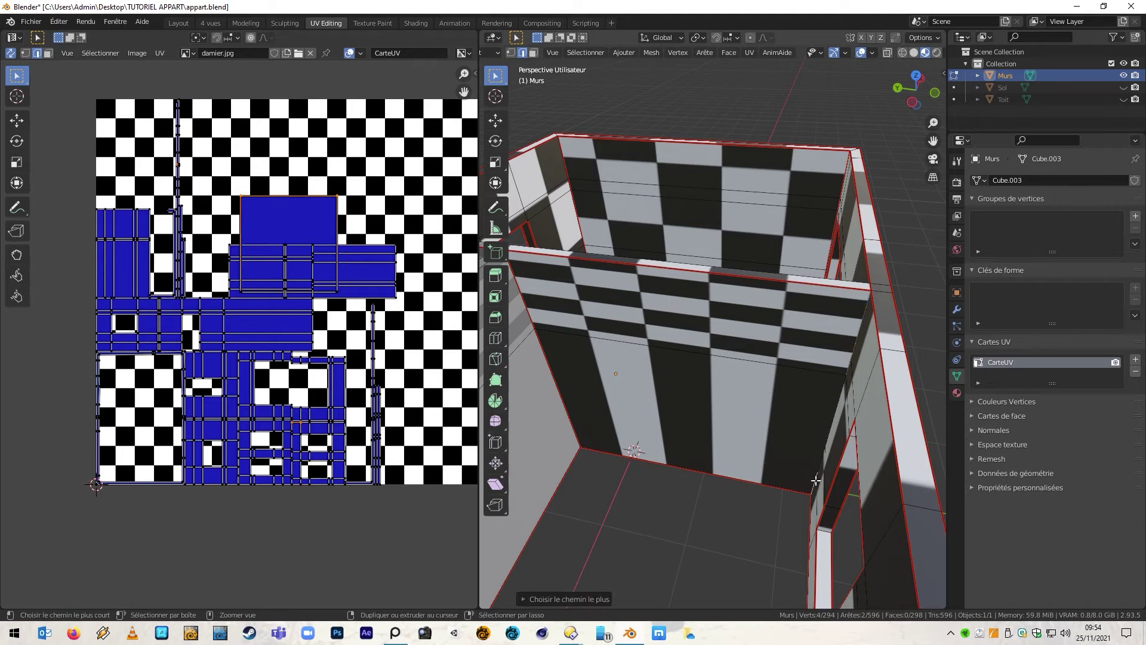
{"action": "left_click", "coordinate": [823, 463], "text": "ctrl"}
{"action": "right_click", "coordinate": [822, 461]}
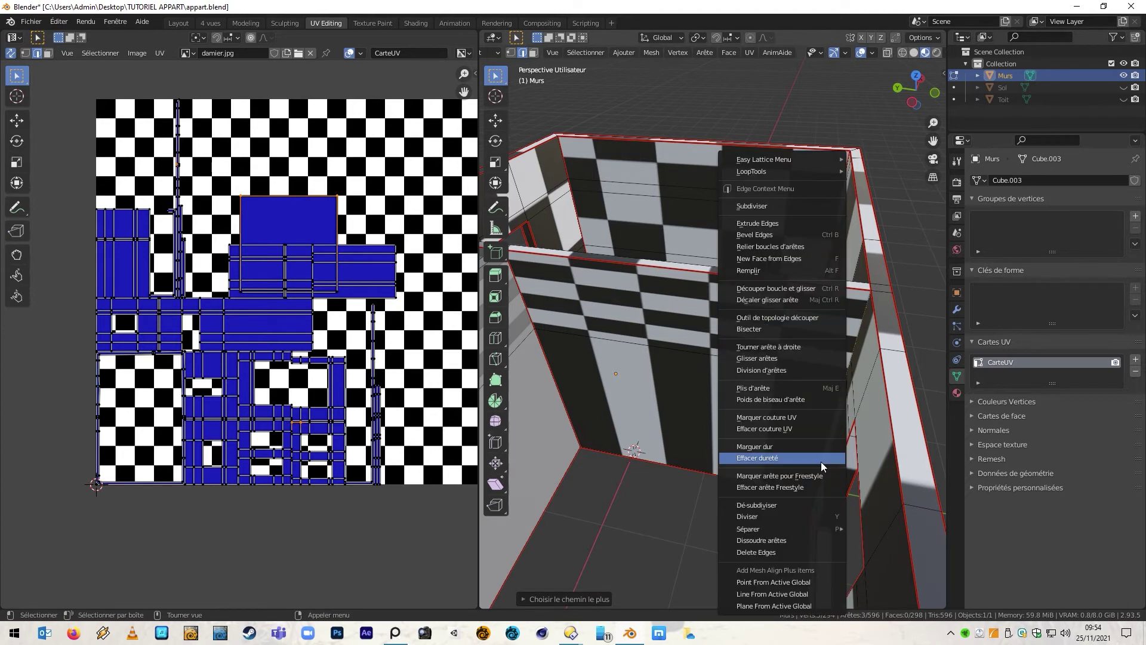
{"action": "left_click", "coordinate": [814, 418]}
Mark the vertical edge where the opposite face of the checkered partition joins the outer wall as a UV seam.
{"action": "middle_click_drag", "start_coordinate": [682, 371], "coordinate": [758, 411]}
{"action": "middle_click_drag", "start_coordinate": [525, 435], "coordinate": [619, 379]}
{"action": "left_click", "coordinate": [565, 286], "text": "ctrl"}
{"action": "right_click", "coordinate": [565, 287]}
{"action": "left_click", "coordinate": [564, 287]}
Mark the top edge of the checkered partition's opposite face, continuing over the doorway, as a UV seam.
{"action": "left_click", "coordinate": [587, 276]}
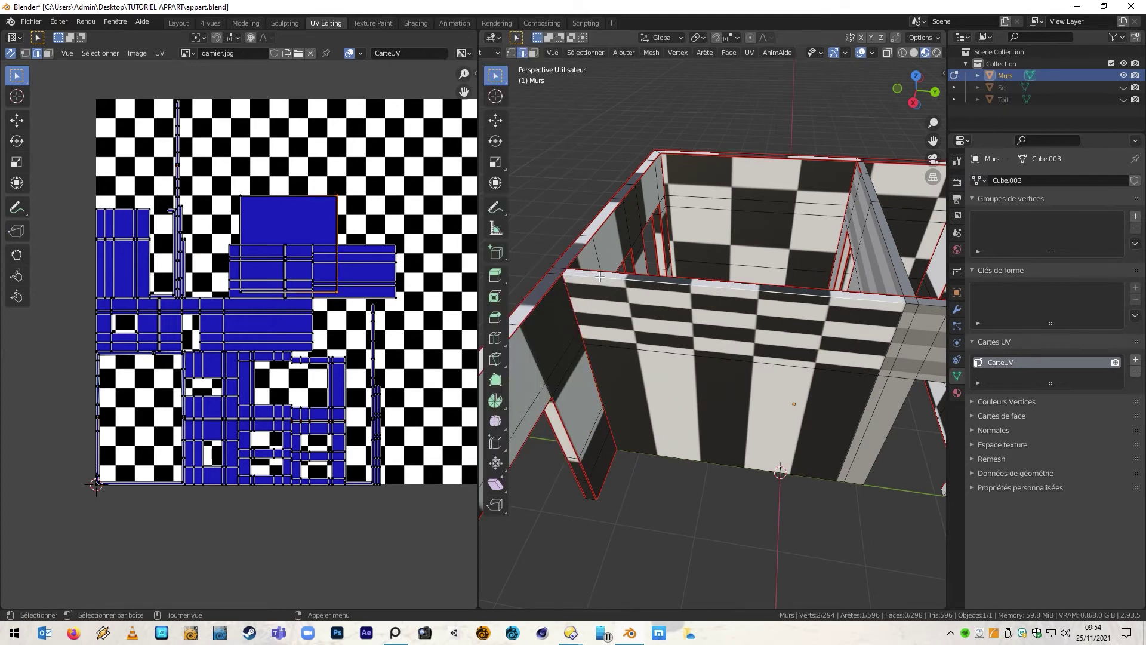
{"action": "middle_click_drag", "start_coordinate": [600, 277], "coordinate": [780, 322]}
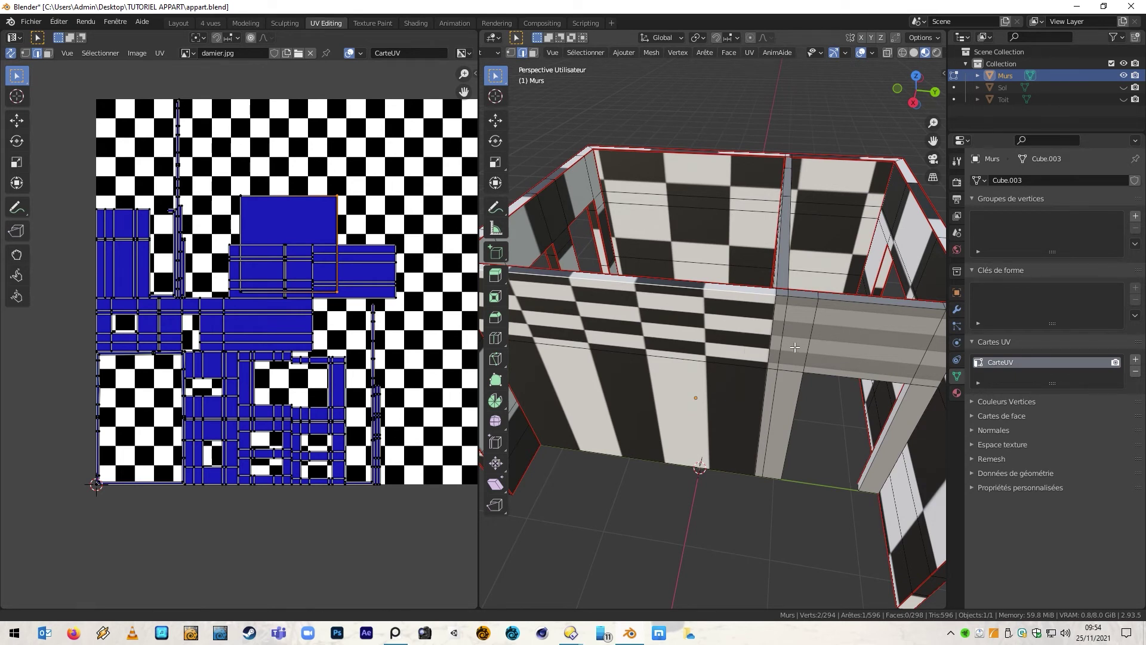
{"action": "middle_click_drag", "start_coordinate": [796, 347], "coordinate": [708, 299]}
{"action": "left_click", "coordinate": [703, 297], "text": "ctrl"}
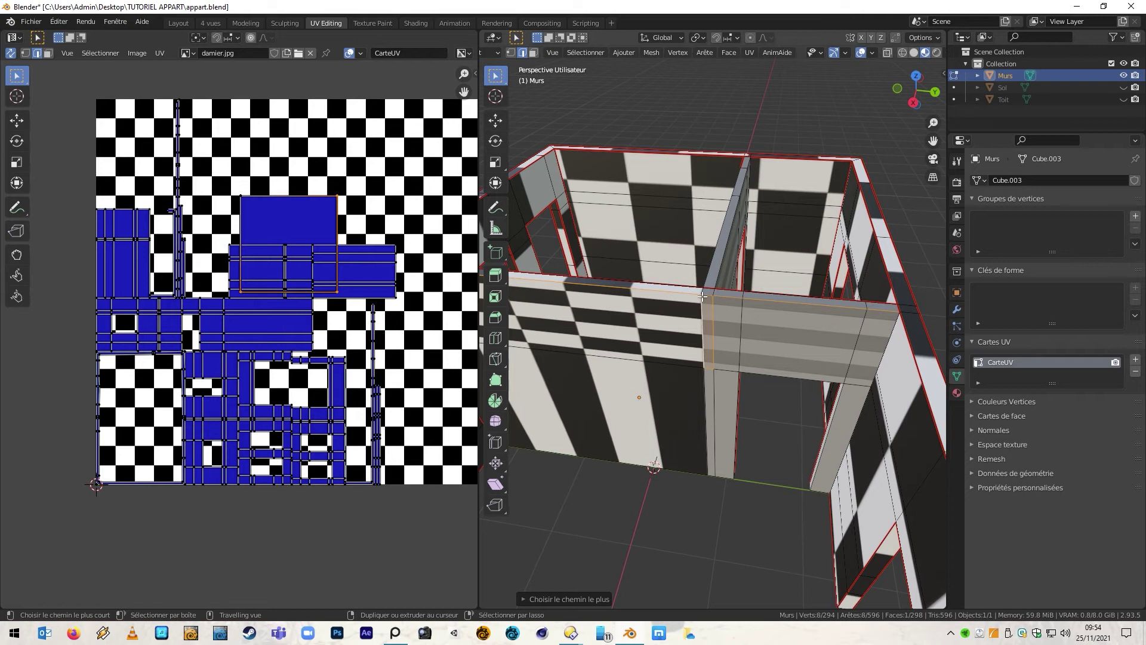
{"action": "key", "text": "ctrl+z"}
{"action": "left_click", "coordinate": [712, 325], "text": "shift"}
{"action": "left_click", "coordinate": [715, 362], "text": "shift"}
{"action": "right_click", "coordinate": [726, 301]}
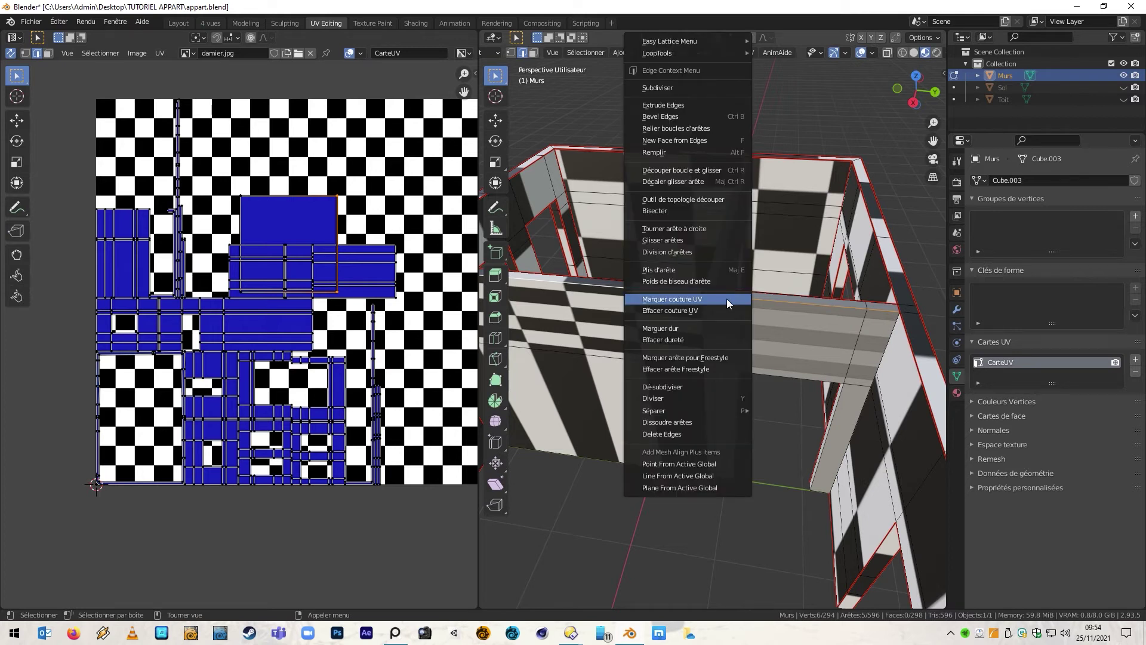
{"action": "left_click", "coordinate": [726, 299]}
Mark the doorway outline and the bottom edges of the same partition face as UV seams.
{"action": "left_click", "coordinate": [725, 476], "text": "ctrl"}
{"action": "right_click", "coordinate": [726, 477]}
{"action": "left_click", "coordinate": [686, 416]}
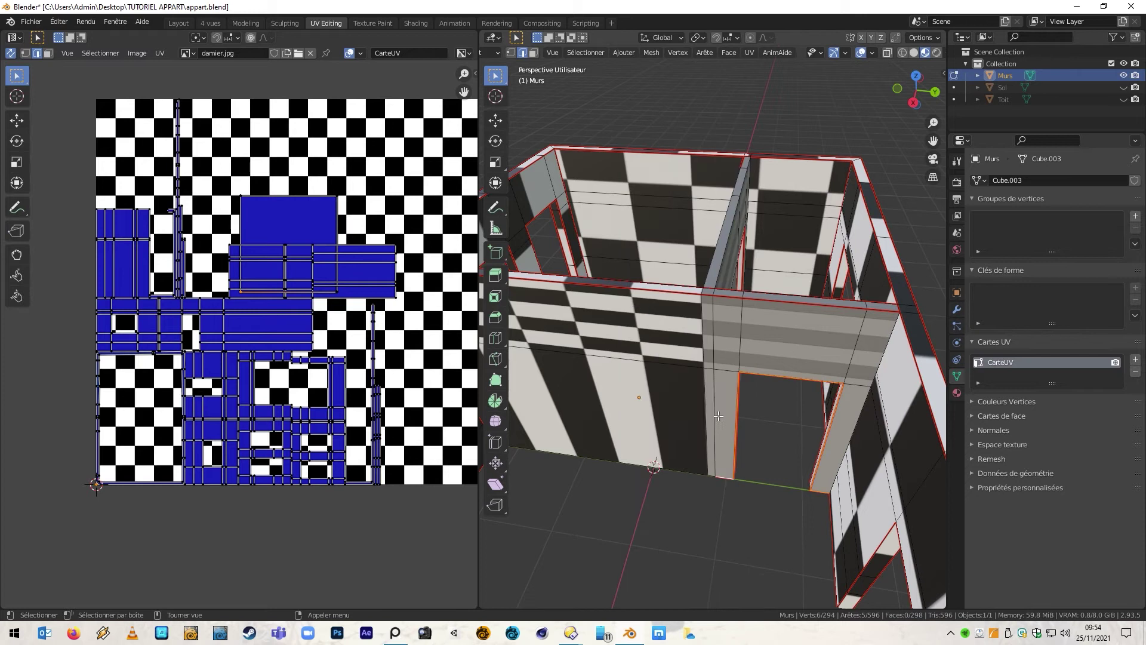
{"action": "scroll", "coordinate": [680, 471], "scroll_direction": "up", "scroll_amount": 2}
{"action": "left_click", "coordinate": [655, 467]}
{"action": "left_click", "coordinate": [783, 485], "text": "shift"}
{"action": "right_click", "coordinate": [782, 481]}
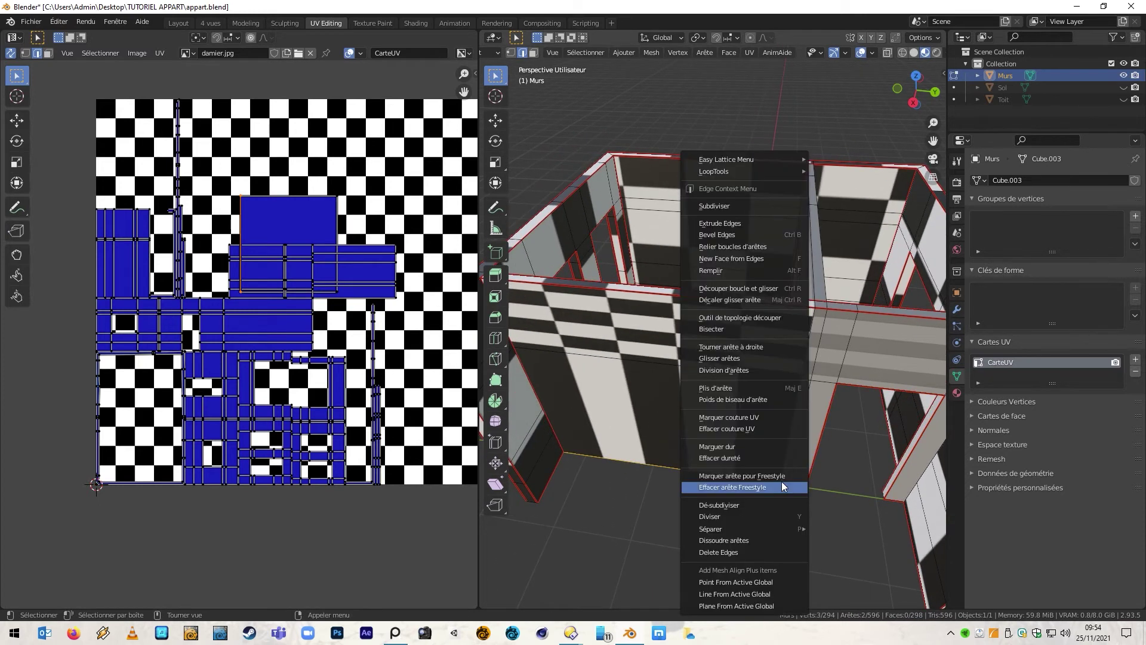
{"action": "left_click", "coordinate": [764, 421]}
Mark the vertical edge where the grey doorway section of this face meets the outer wall as a UV seam.
{"action": "middle_click_drag", "start_coordinate": [765, 422], "coordinate": [821, 308]}
{"action": "left_click", "coordinate": [821, 308], "text": "ctrl"}
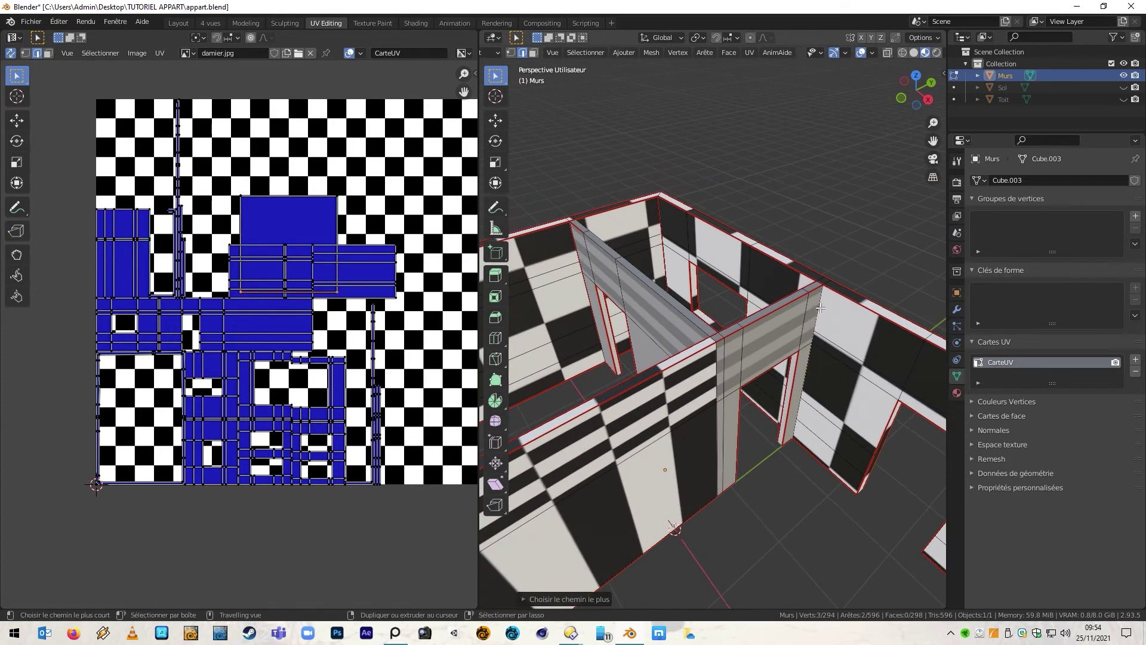
{"action": "right_click", "coordinate": [821, 307]}
{"action": "left_click", "coordinate": [820, 307]}
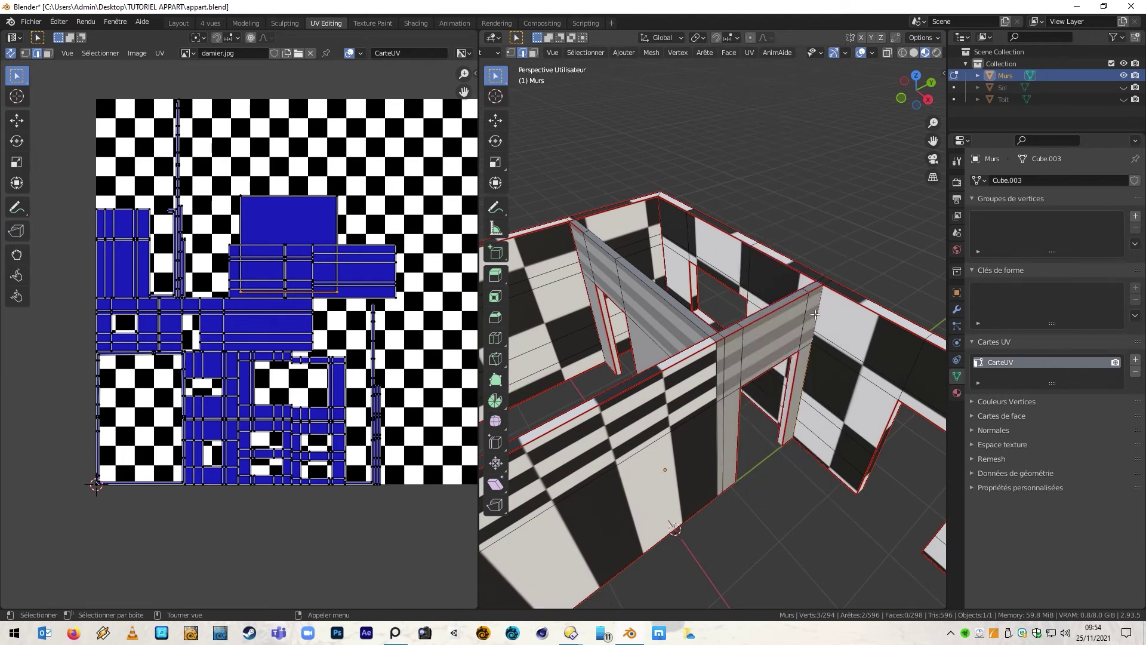
Mark the top edges on both sides of the long grey partition as UV seams.
{"action": "middle_click_drag", "start_coordinate": [762, 341], "coordinate": [583, 262]}
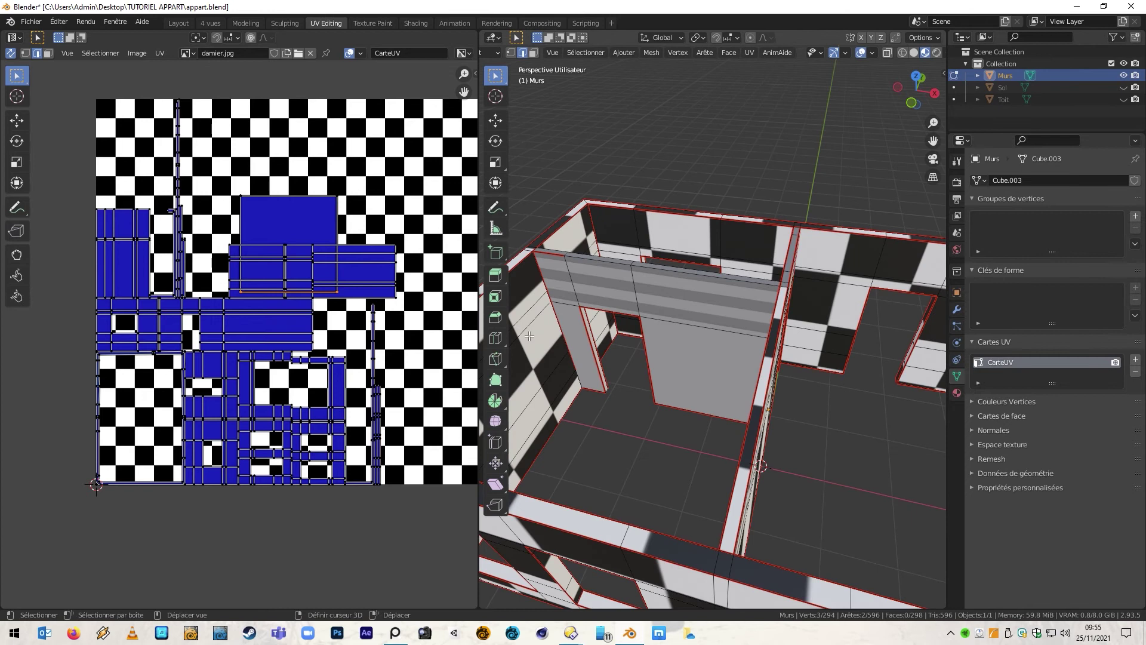
{"action": "left_click", "coordinate": [683, 270], "text": "ctrl"}
{"action": "right_click", "coordinate": [683, 274]}
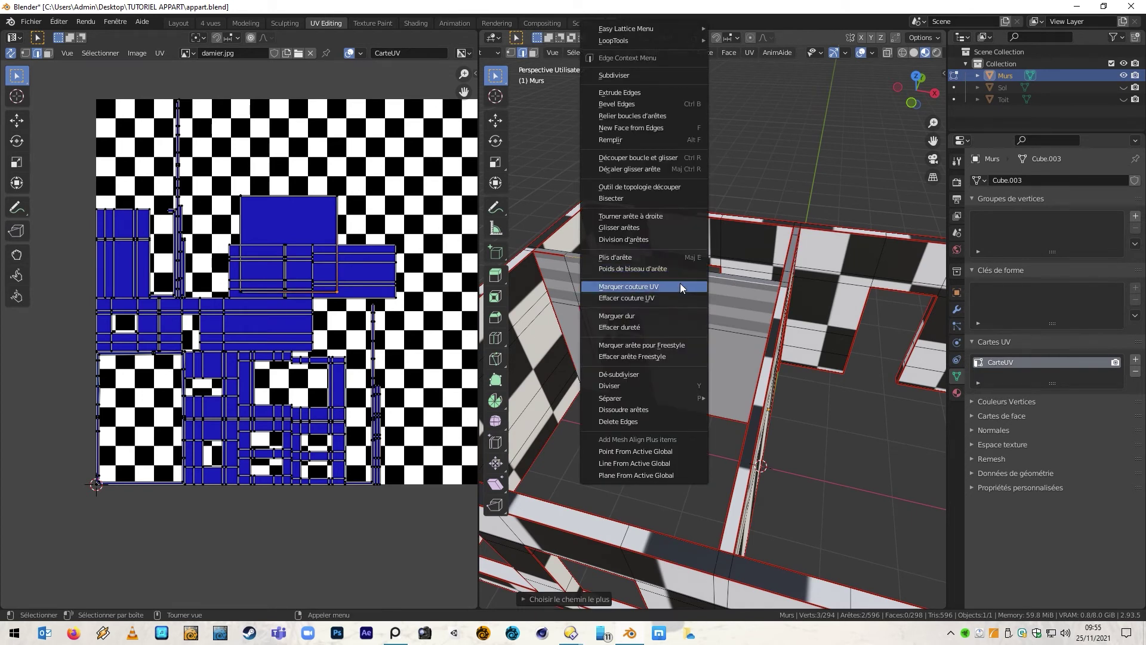
{"action": "left_click", "coordinate": [680, 286]}
{"action": "middle_click_drag", "start_coordinate": [681, 286], "coordinate": [584, 366]}
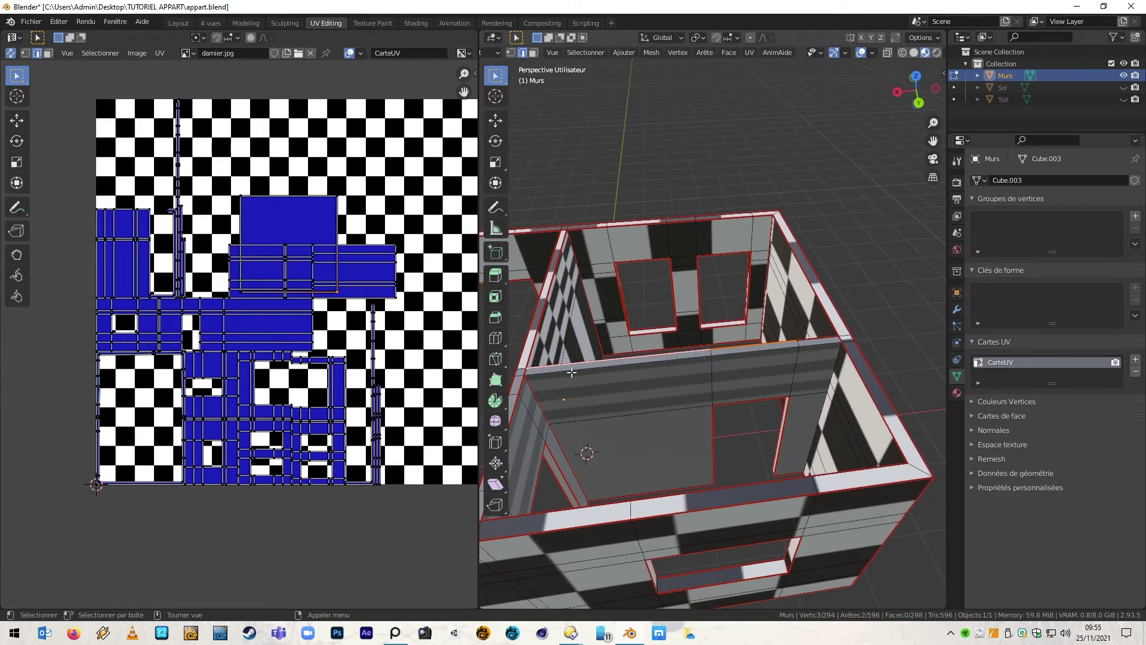
{"action": "left_click", "coordinate": [572, 370]}
{"action": "left_click", "coordinate": [822, 345], "text": "ctrl"}
{"action": "right_click", "coordinate": [822, 344]}
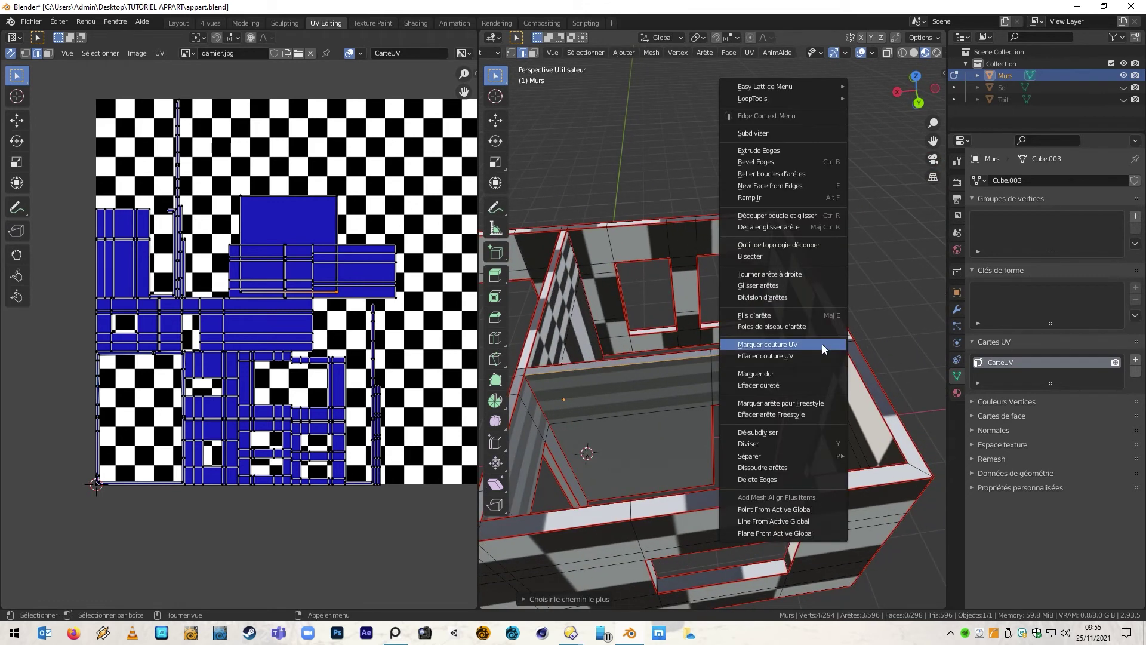
{"action": "left_click", "coordinate": [822, 344]}
Mark the vertical edge where the long grey partition meets the outer wall beside its doorway as a UV seam.
{"action": "left_click", "coordinate": [837, 358]}
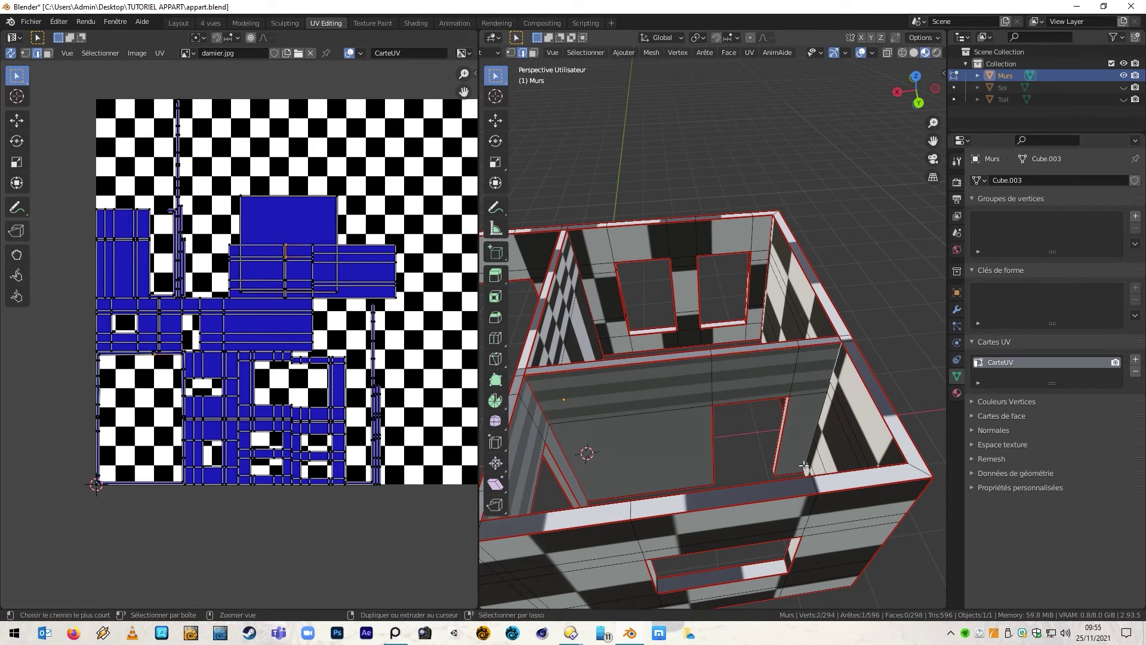
{"action": "left_click", "coordinate": [804, 455], "text": "ctrl"}
{"action": "right_click", "coordinate": [793, 418]}
{"action": "left_click", "coordinate": [792, 418]}
Unwrap all wall faces along the marked seams with Déplier, and clear the selection.
{"action": "middle_click_drag", "start_coordinate": [793, 418], "coordinate": [336, 366]}
{"action": "key", "text": "3"}
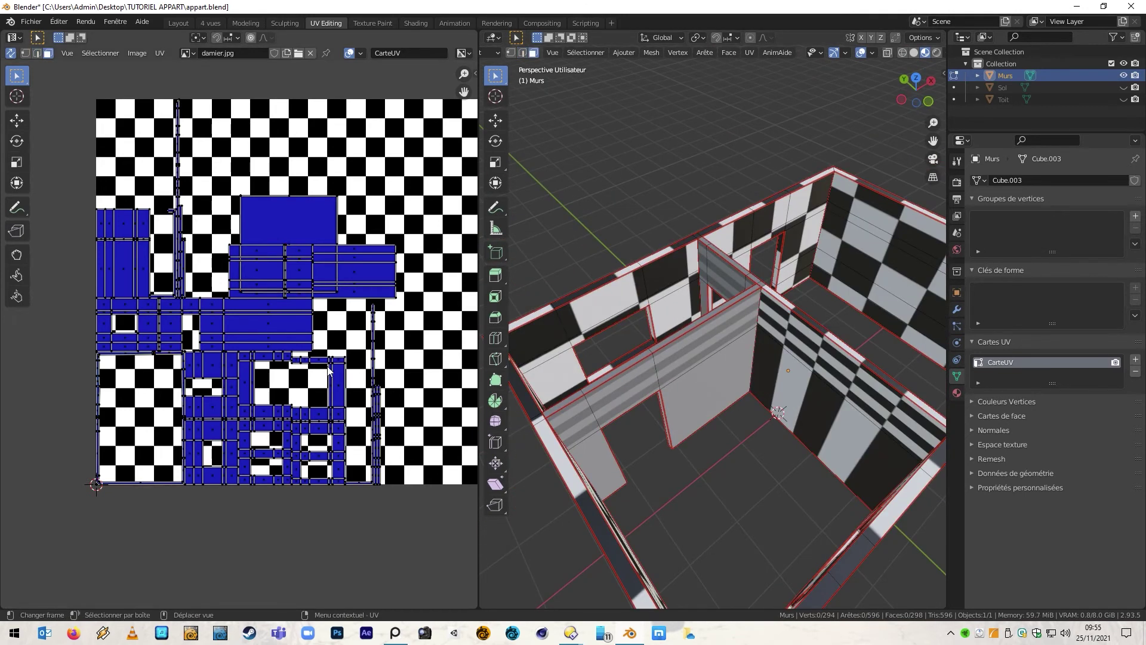
{"action": "key", "text": "a"}
{"action": "key", "text": "u"}
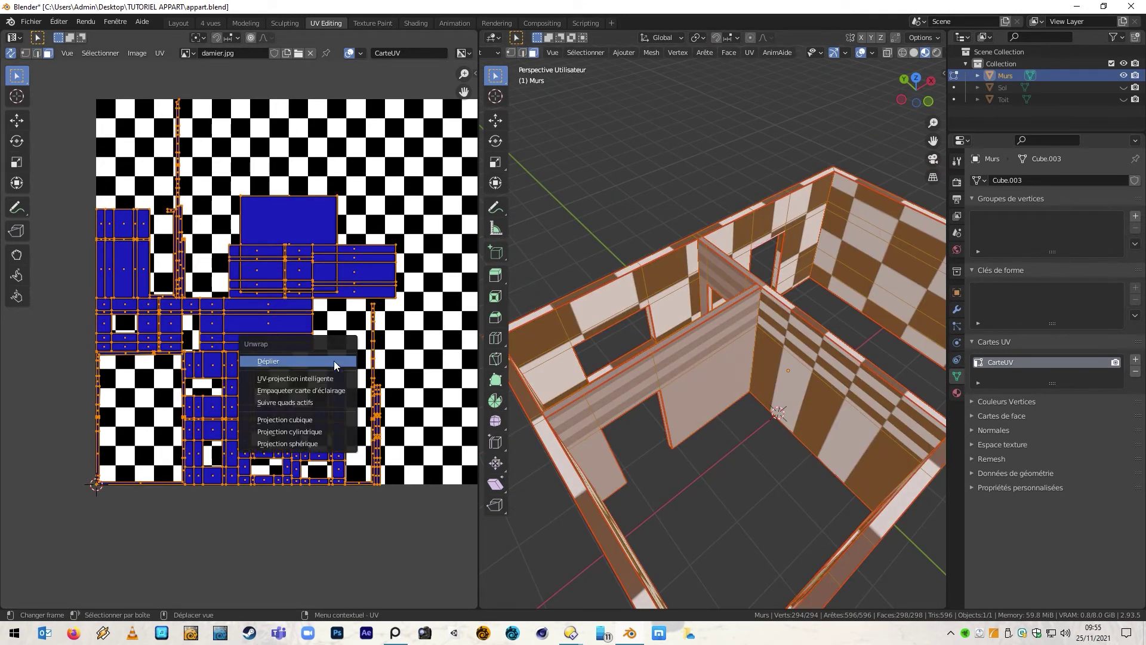
{"action": "left_click", "coordinate": [334, 361]}
{"action": "key", "text": "alt+a"}
Select the distorted doorway face in the UV layout and grow the selection four times to cover the interior partitions.
{"action": "middle_click_drag", "start_coordinate": [744, 470], "coordinate": [668, 427]}
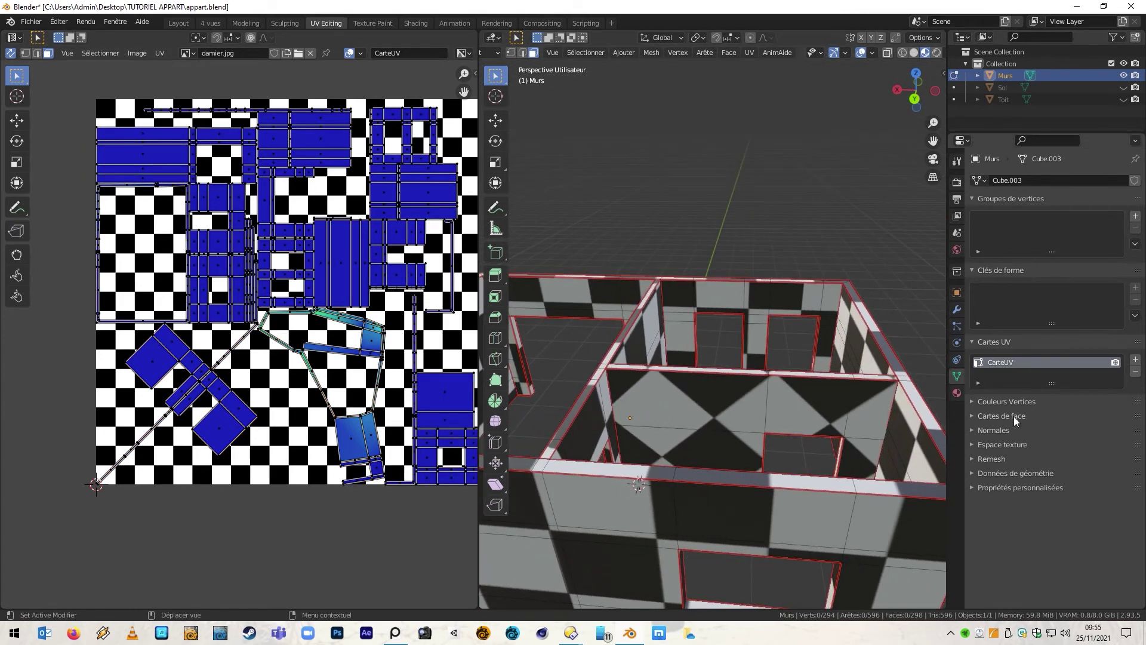
{"action": "middle_click_drag", "start_coordinate": [729, 404], "coordinate": [656, 438]}
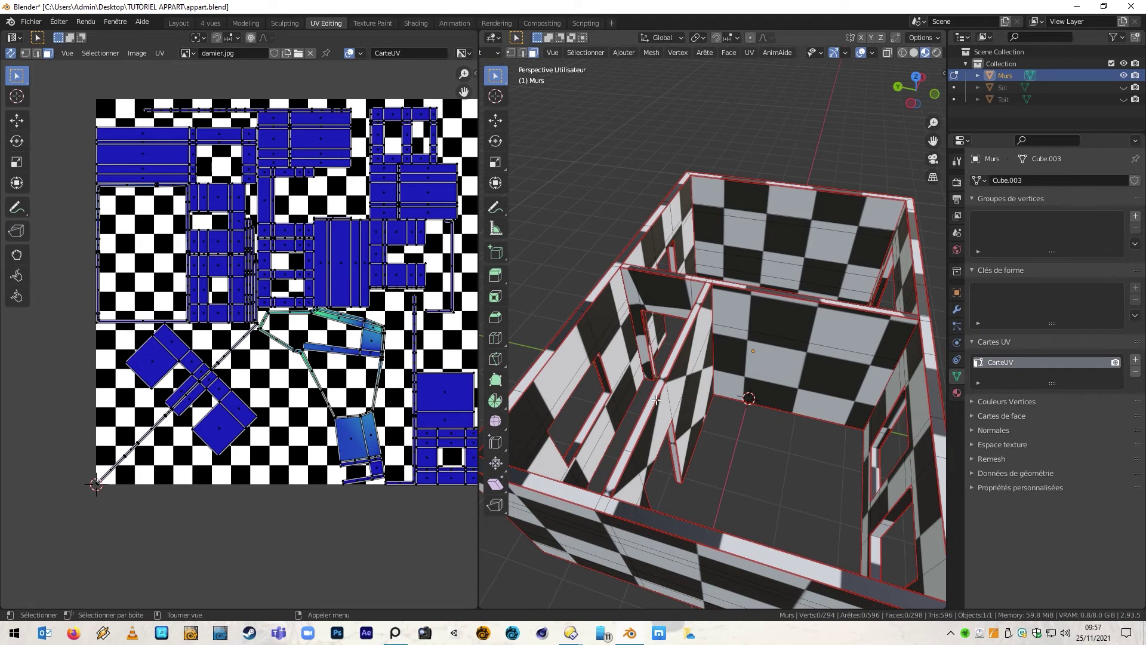
{"action": "mouse_move", "coordinate": [712, 414]}
{"action": "middle_mouse_down"}
{"action": "mouse_move", "coordinate": [612, 385]}
{"action": "mouse_move", "coordinate": [710, 399]}
{"action": "mouse_move", "coordinate": [699, 397]}
{"action": "middle_mouse_up"}
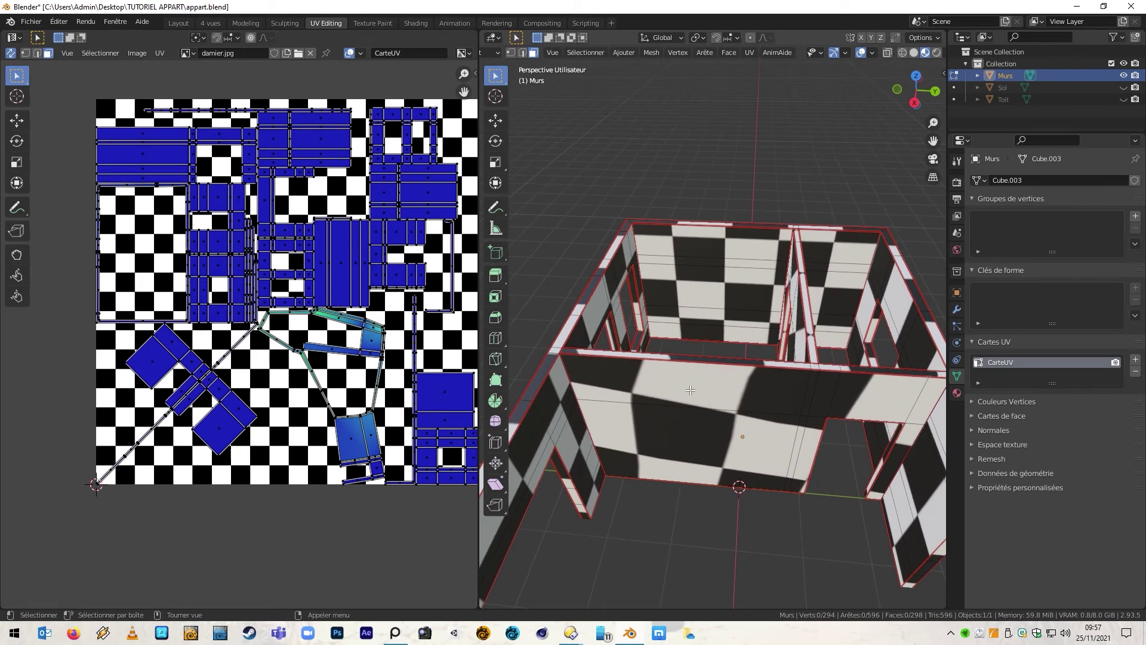
{"action": "middle_click_drag", "start_coordinate": [761, 381], "coordinate": [757, 384]}
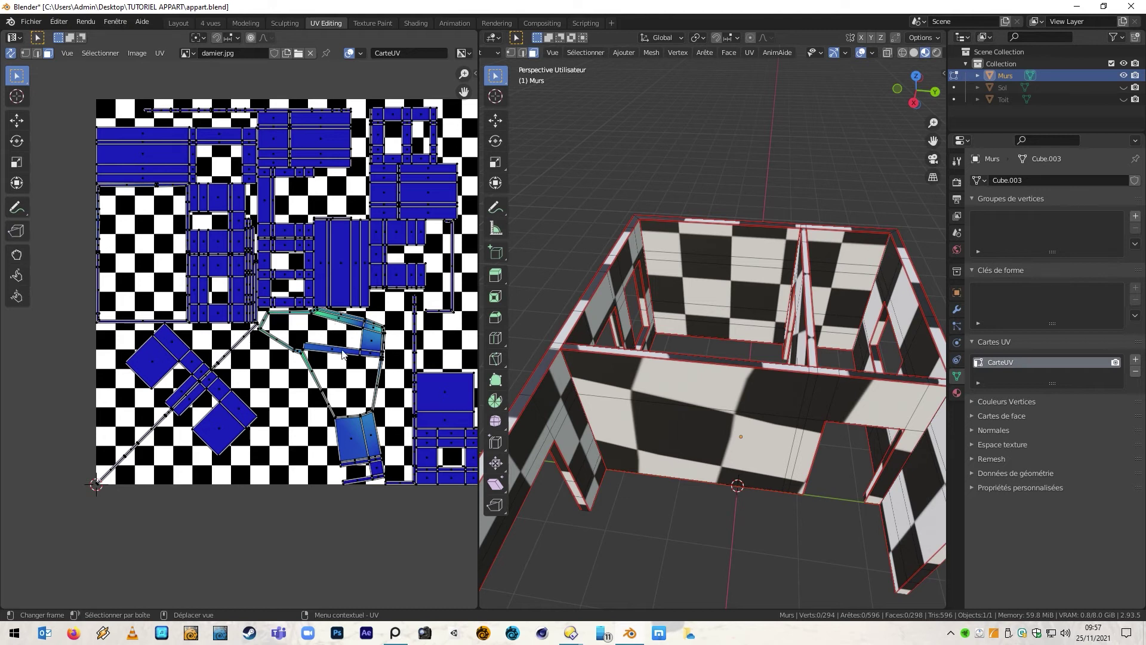
{"action": "left_click", "coordinate": [337, 321]}
{"action": "middle_click_drag", "start_coordinate": [687, 406], "coordinate": [648, 404]}
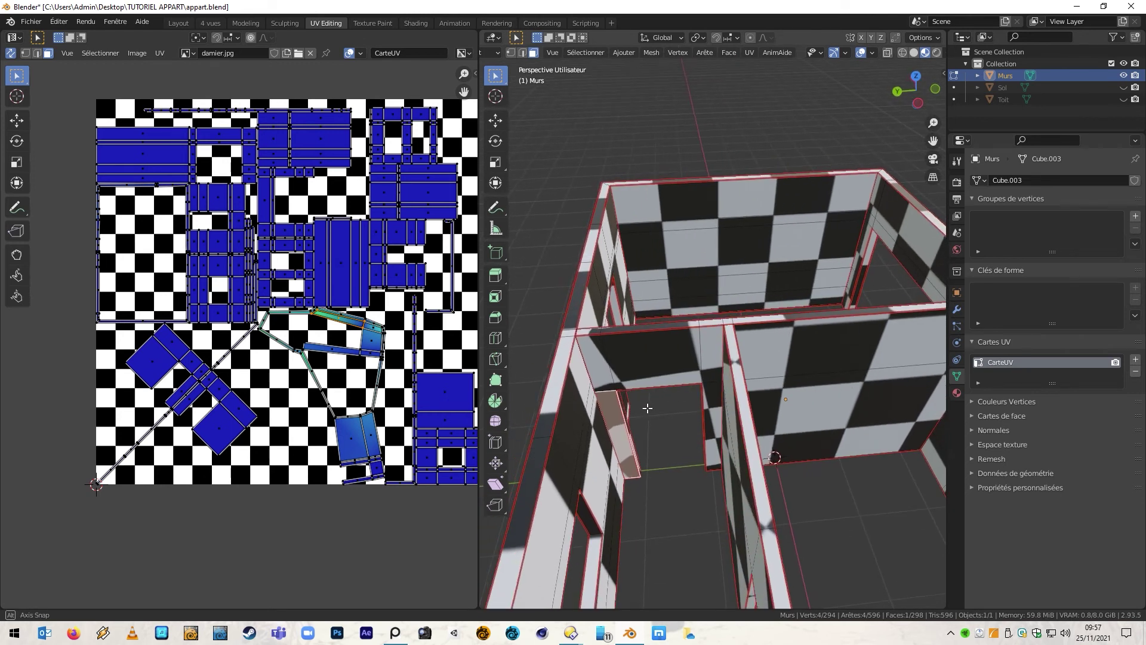
{"action": "key", "text": "ctrl+KP_Add"}
{"action": "key", "text": "ctrl+KP_Add"}
{"action": "key", "text": "ctrl+KP_Add"}
{"action": "key", "text": "ctrl+KP_Add"}
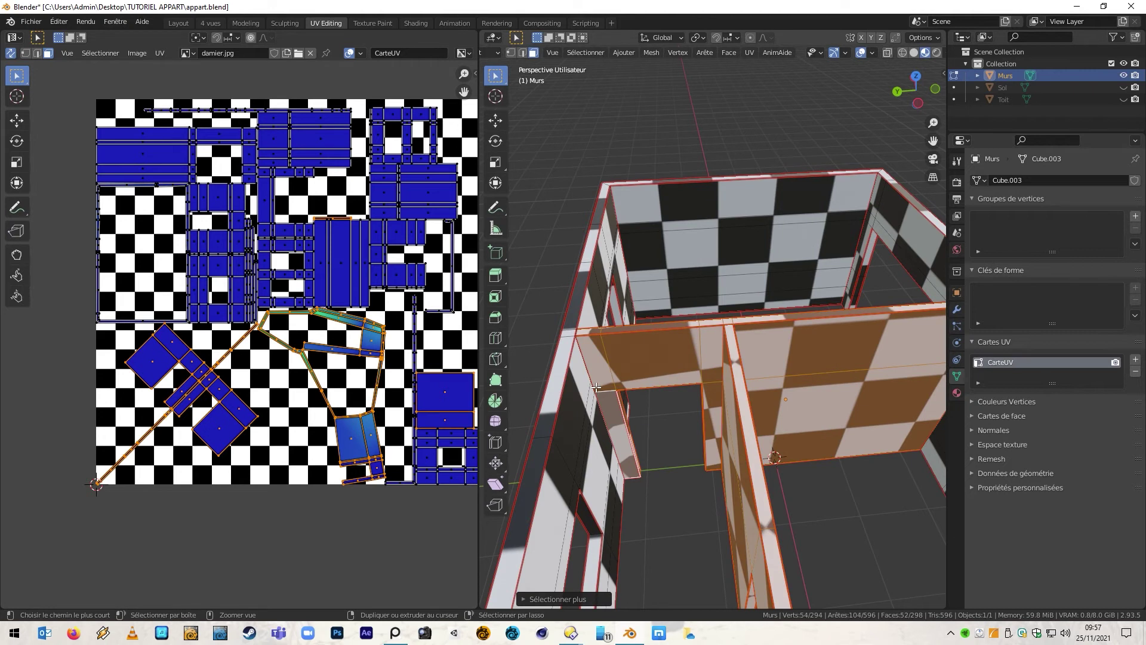
{"action": "middle_click_drag", "start_coordinate": [683, 396], "coordinate": [727, 357]}
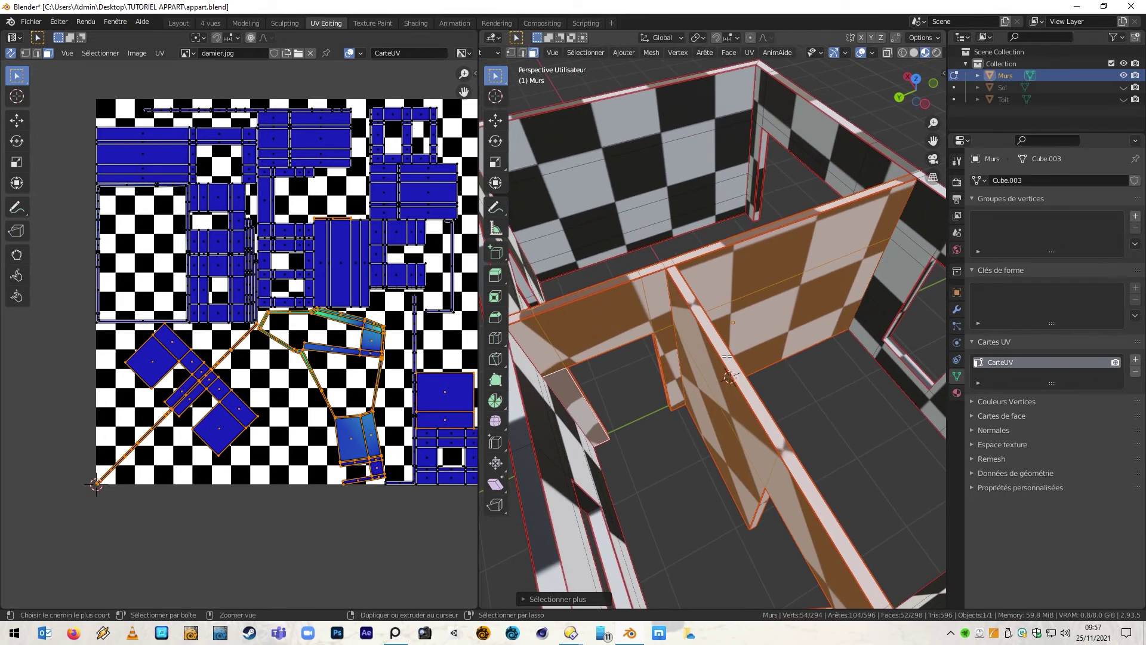
Invert the selection and hide the outer walls to inspect the interior partitions on their own.
{"action": "key", "text": "ctrl+i"}
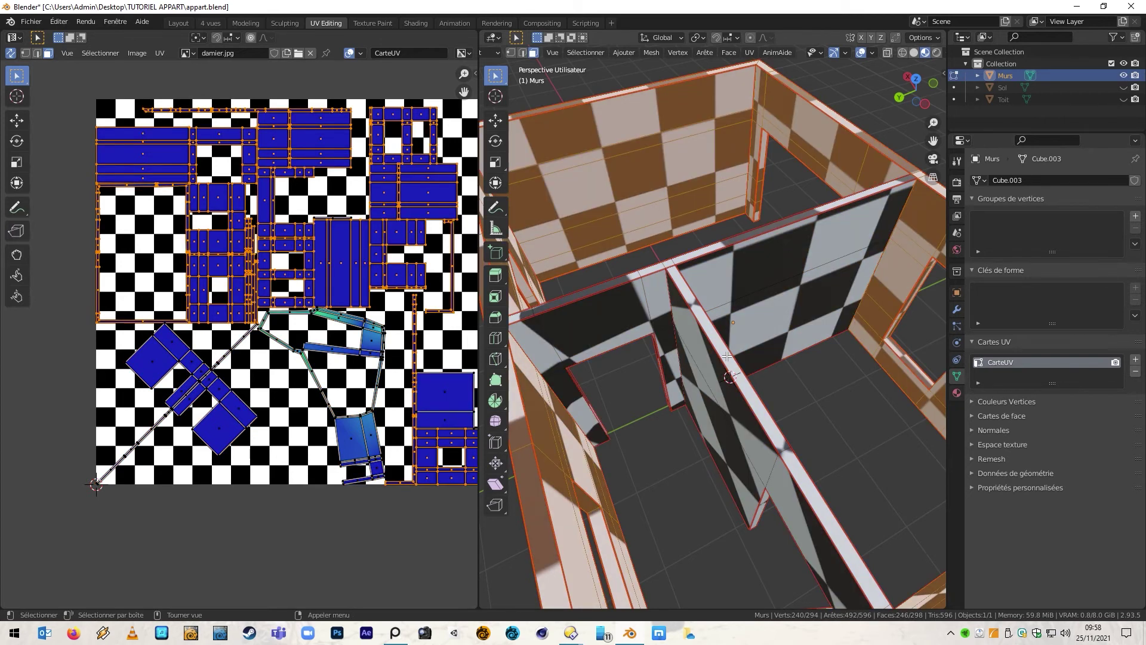
{"action": "key", "text": "h"}
{"action": "middle_click_drag", "start_coordinate": [727, 356], "coordinate": [711, 365]}
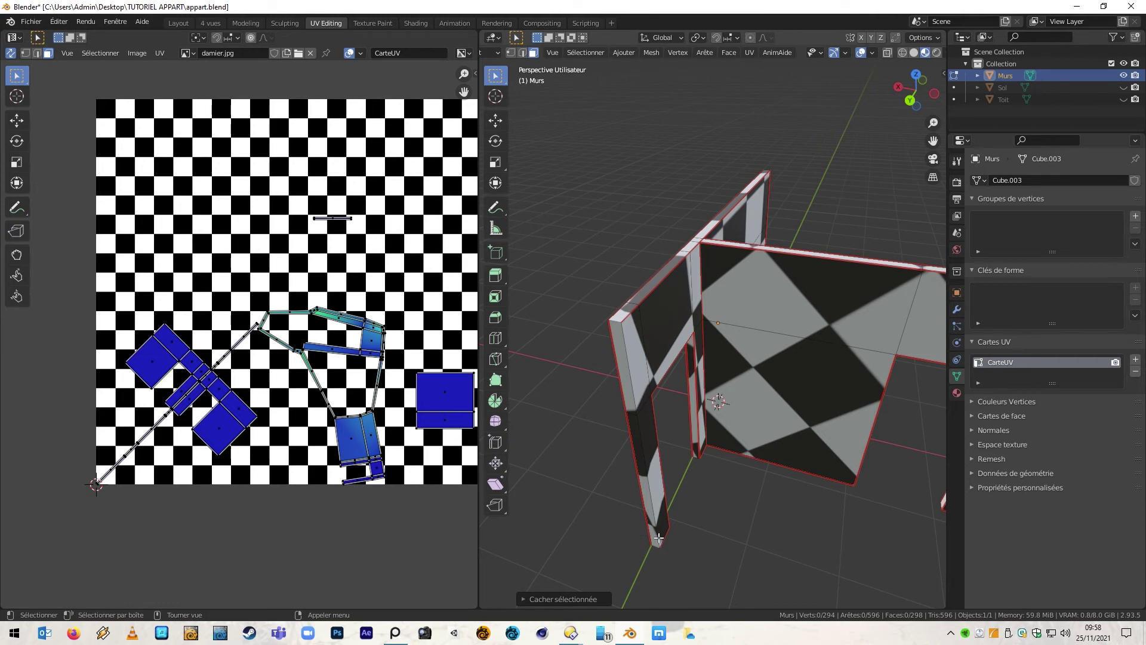
Reveal the outer walls and hide the interior partitions instead to examine the outer wall where the partition attaches.
{"action": "key", "text": "alt+h"}
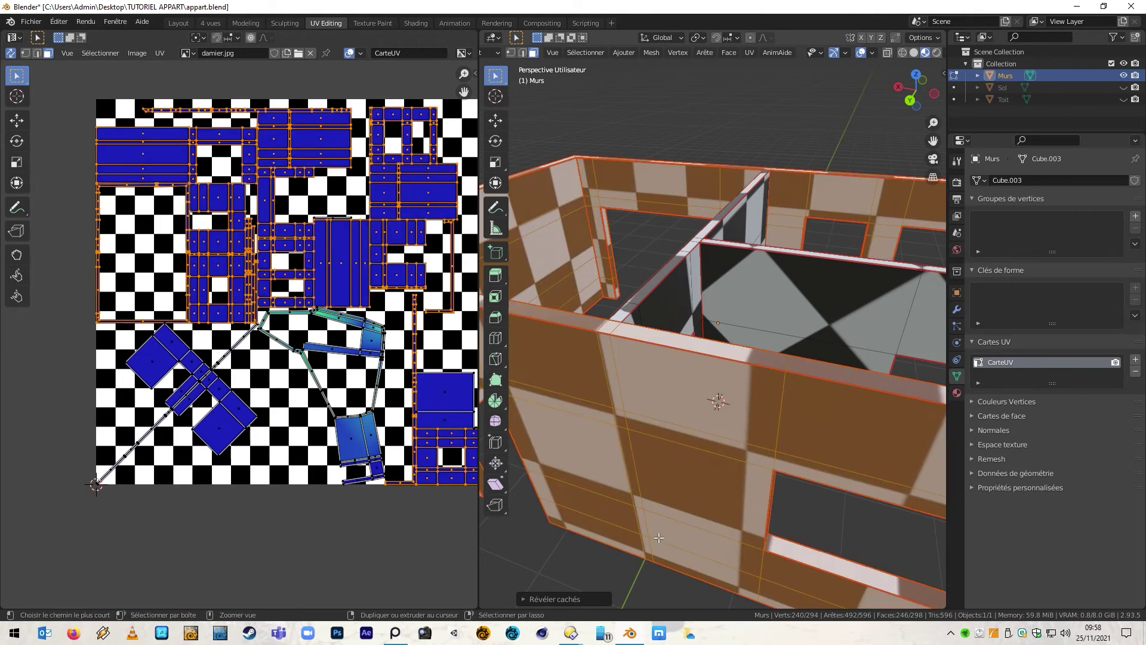
{"action": "key", "text": "ctrl+i"}
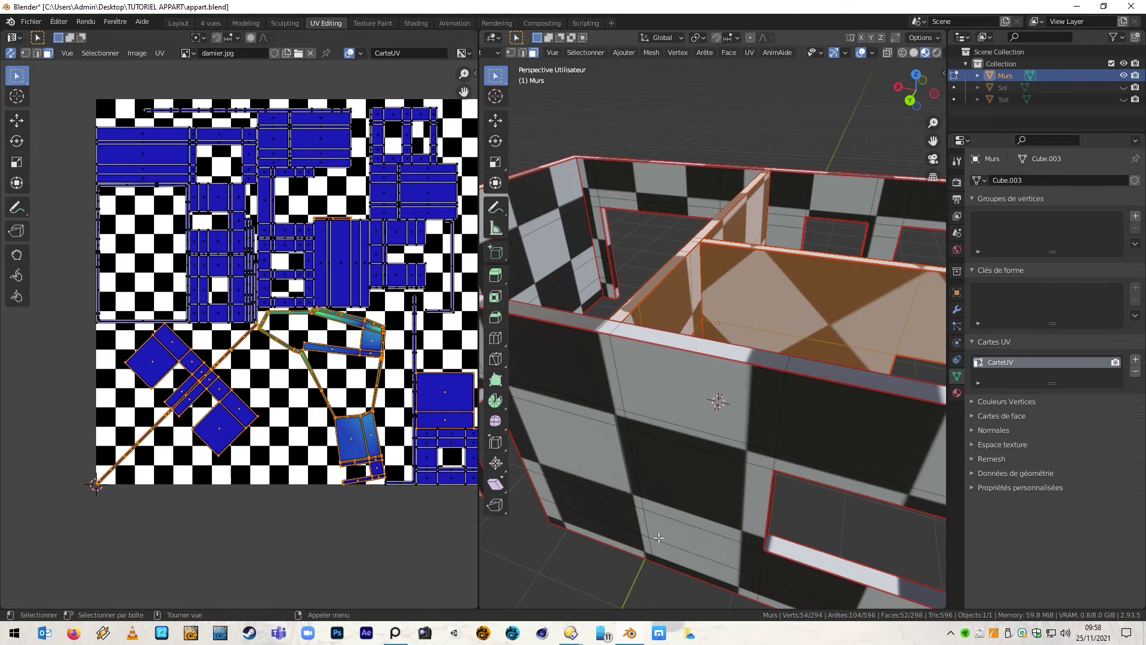
{"action": "key", "text": "h"}
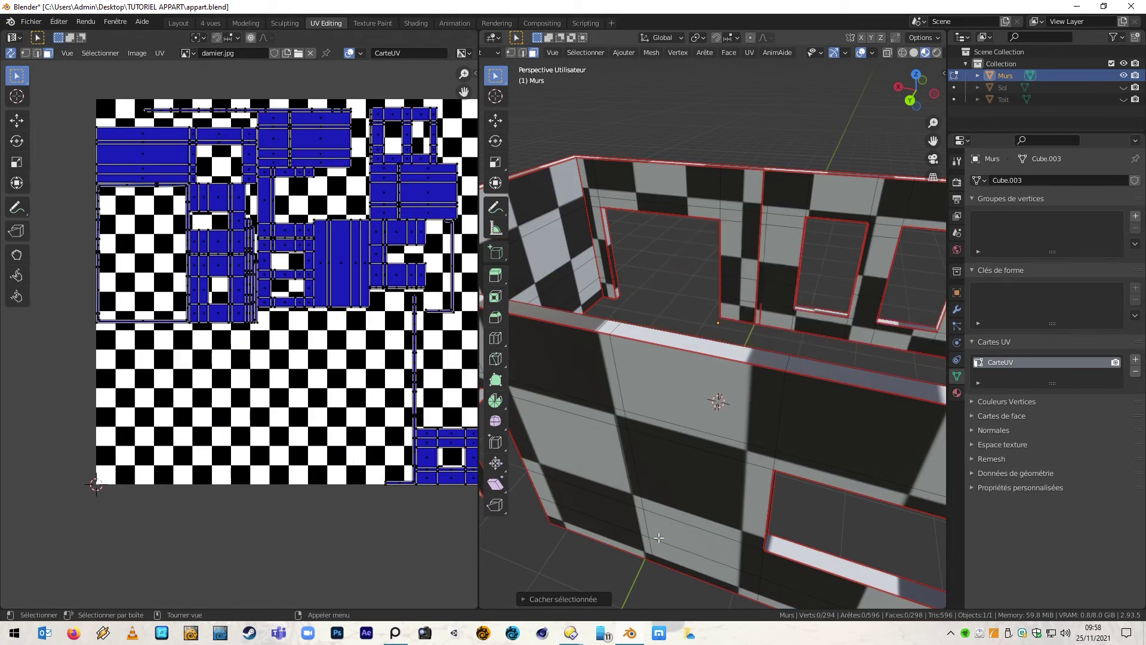
{"action": "middle_click_drag", "start_coordinate": [795, 251], "coordinate": [567, 192]}
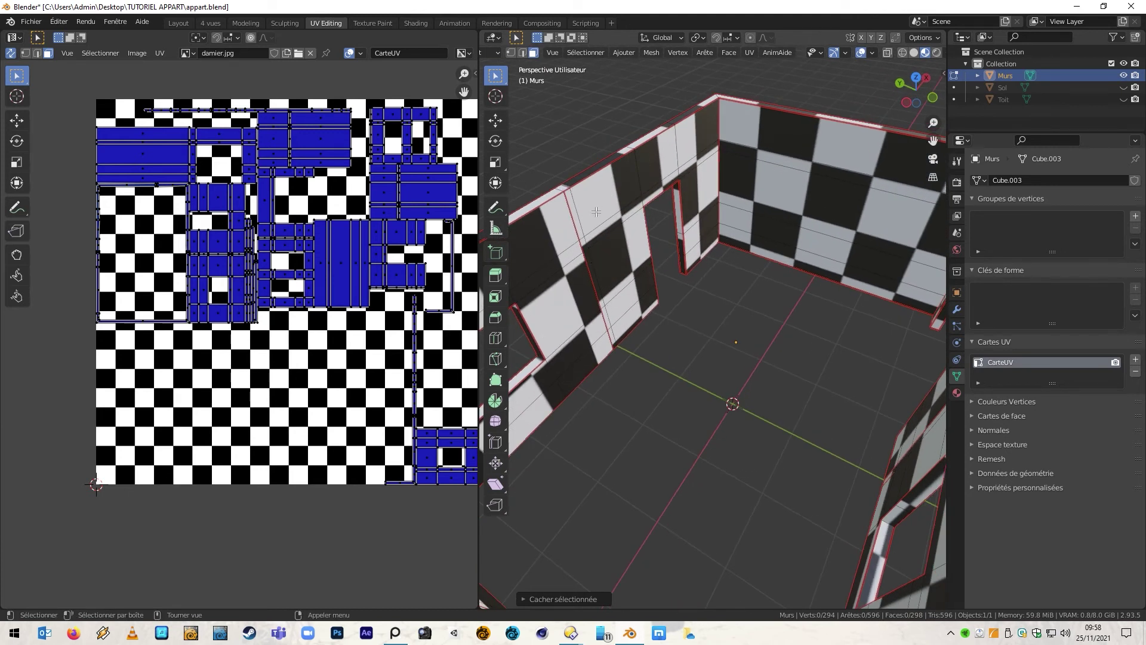
{"action": "scroll", "coordinate": [591, 197], "scroll_direction": "up", "scroll_amount": 3}
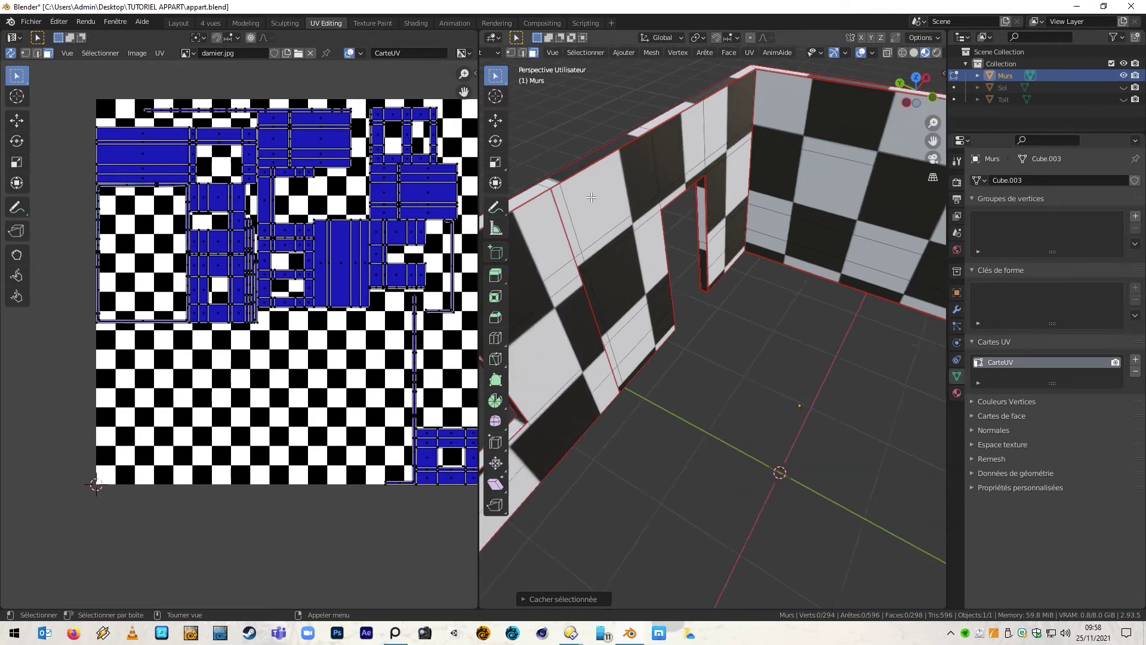
{"action": "middle_click_drag", "start_coordinate": [630, 245], "coordinate": [733, 331], "text": "shift"}
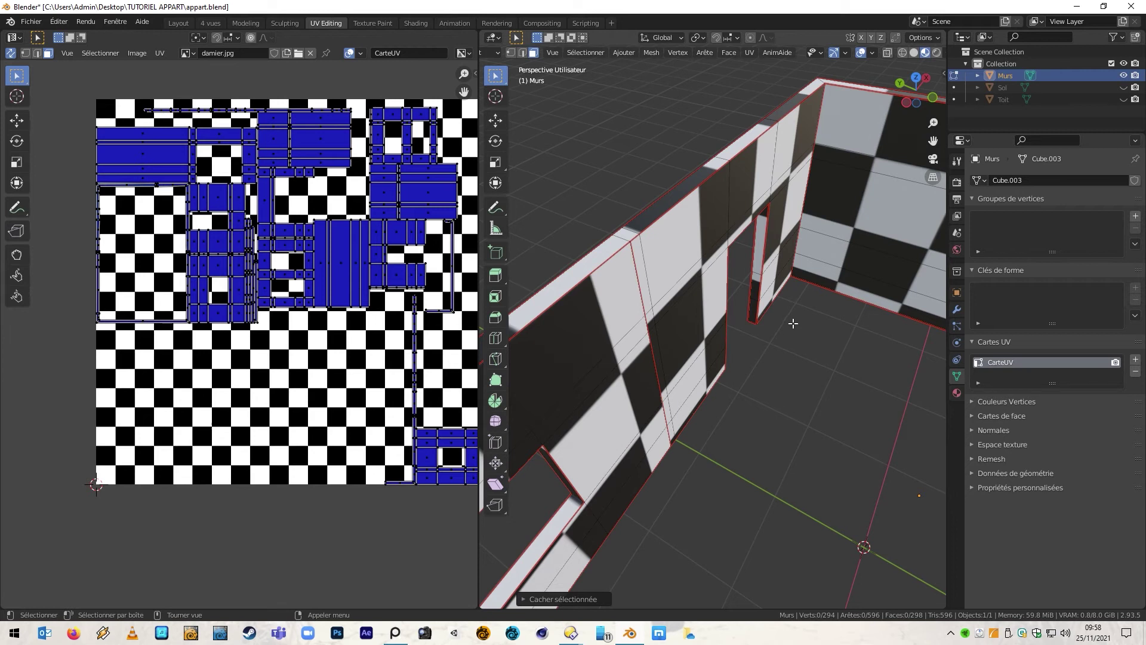
Reveal the hidden interior partitions and examine their junction with the outer wall.
{"action": "key", "text": "alt+h"}
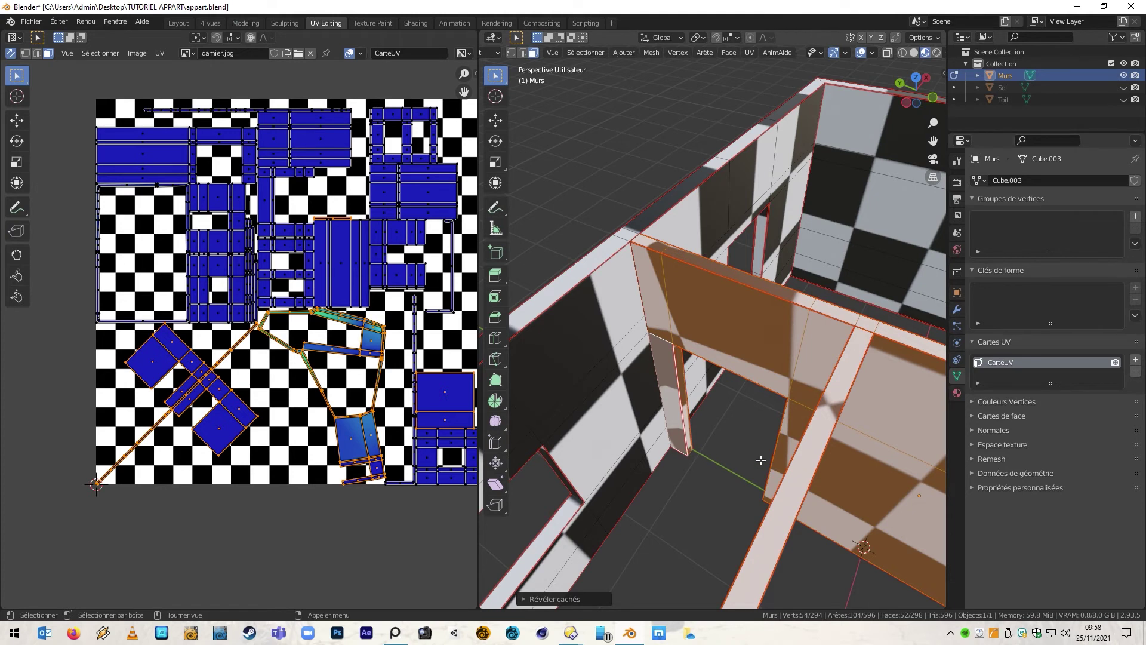
{"action": "scroll", "coordinate": [726, 479], "scroll_direction": "down", "scroll_amount": 2}
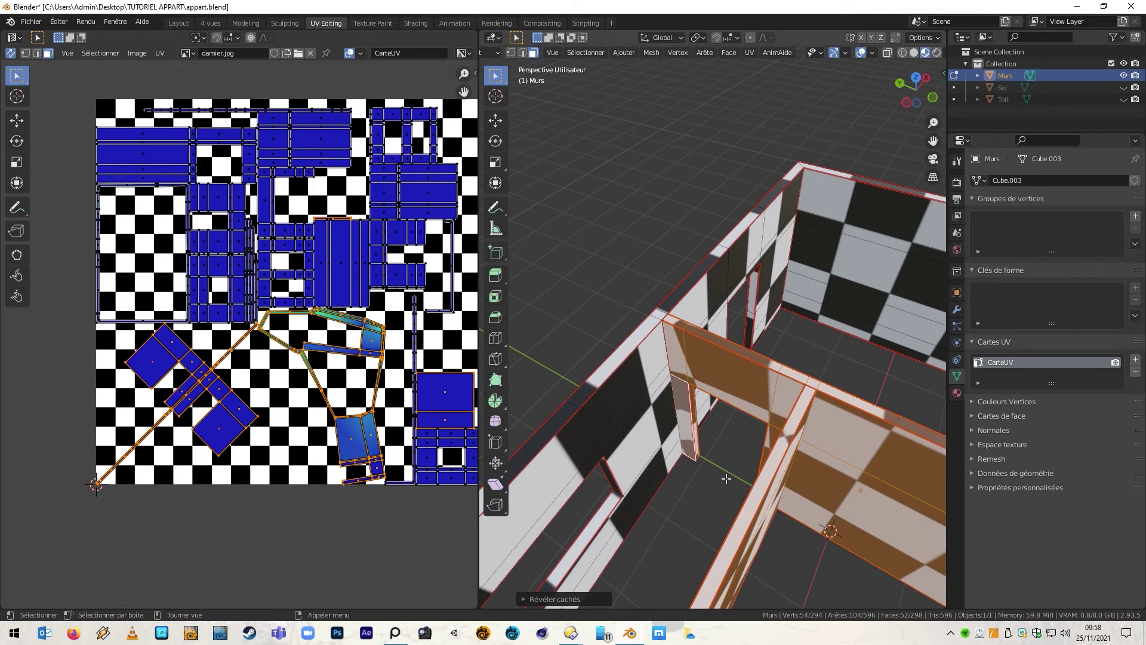
{"action": "middle_click_drag", "start_coordinate": [726, 479], "coordinate": [757, 485]}
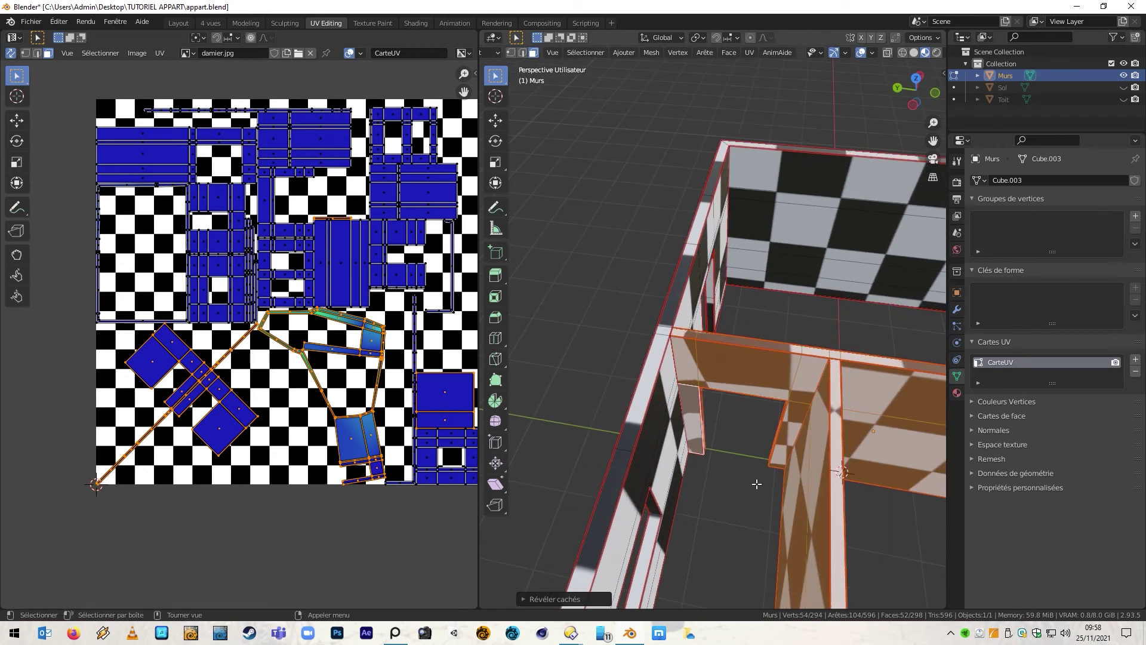
Invert the selection and hide the outer walls so only the interior partitions remain.
{"action": "key", "text": "ctrl+i"}
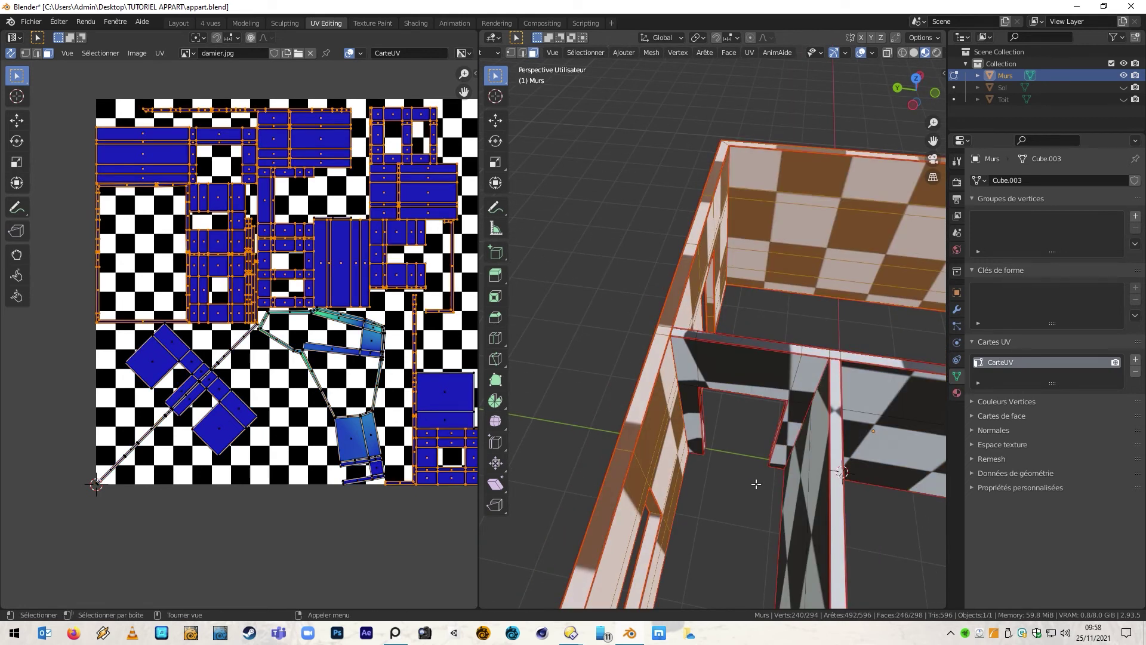
{"action": "key", "text": "h"}
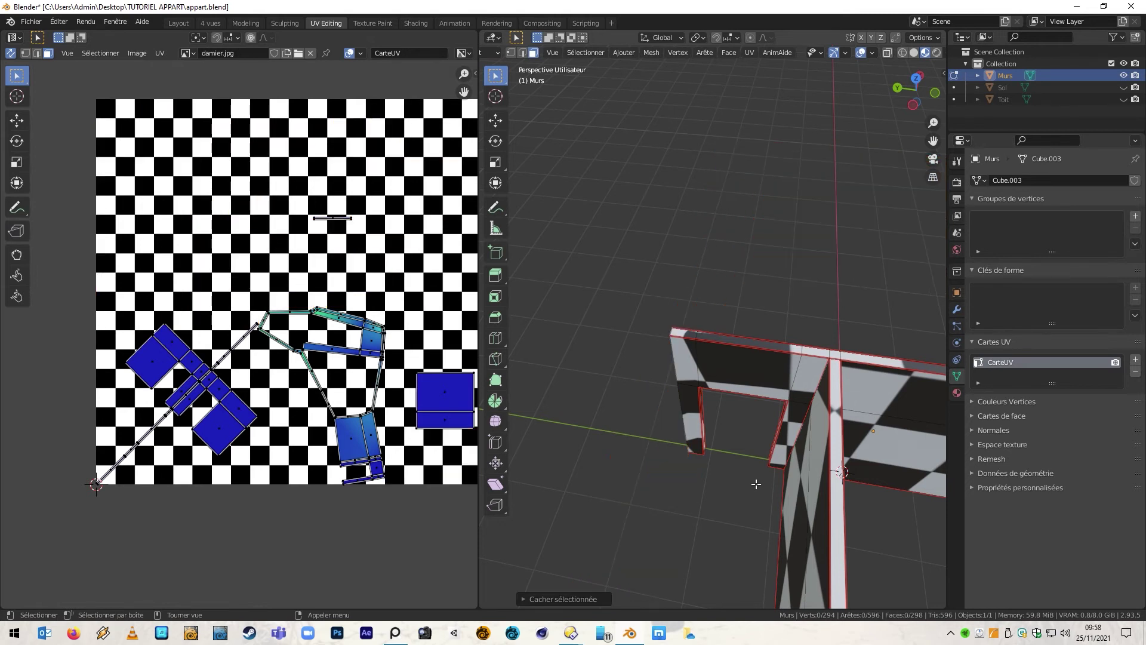
{"action": "middle_click_drag", "start_coordinate": [692, 405], "coordinate": [773, 361]}
Mark the vertical edges at the doorway end of the cross partition as a UV seam.
{"action": "key", "text": "2"}
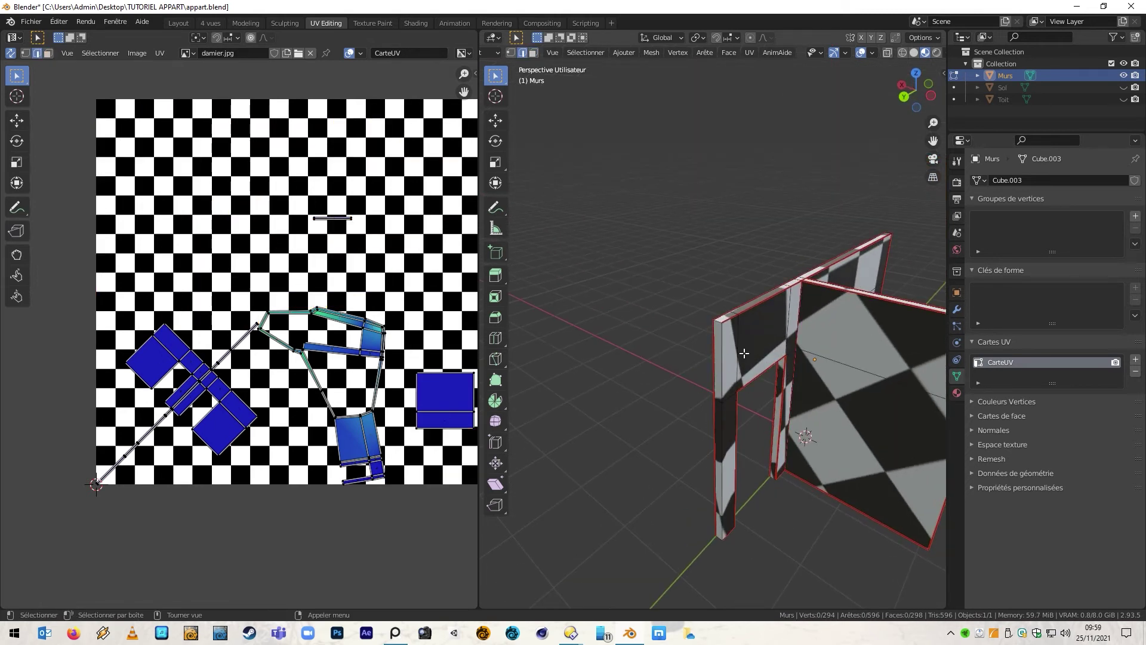
{"action": "left_click", "coordinate": [718, 526], "text": "ctrl"}
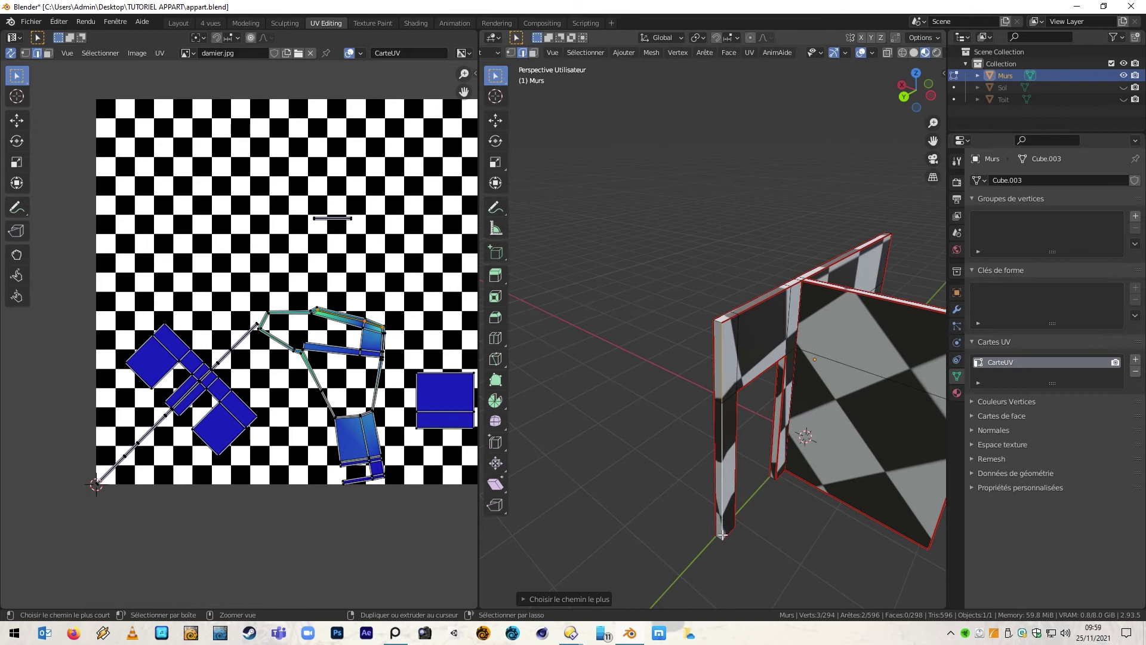
{"action": "left_click", "coordinate": [719, 536], "text": "ctrl"}
{"action": "right_click", "coordinate": [719, 536]}
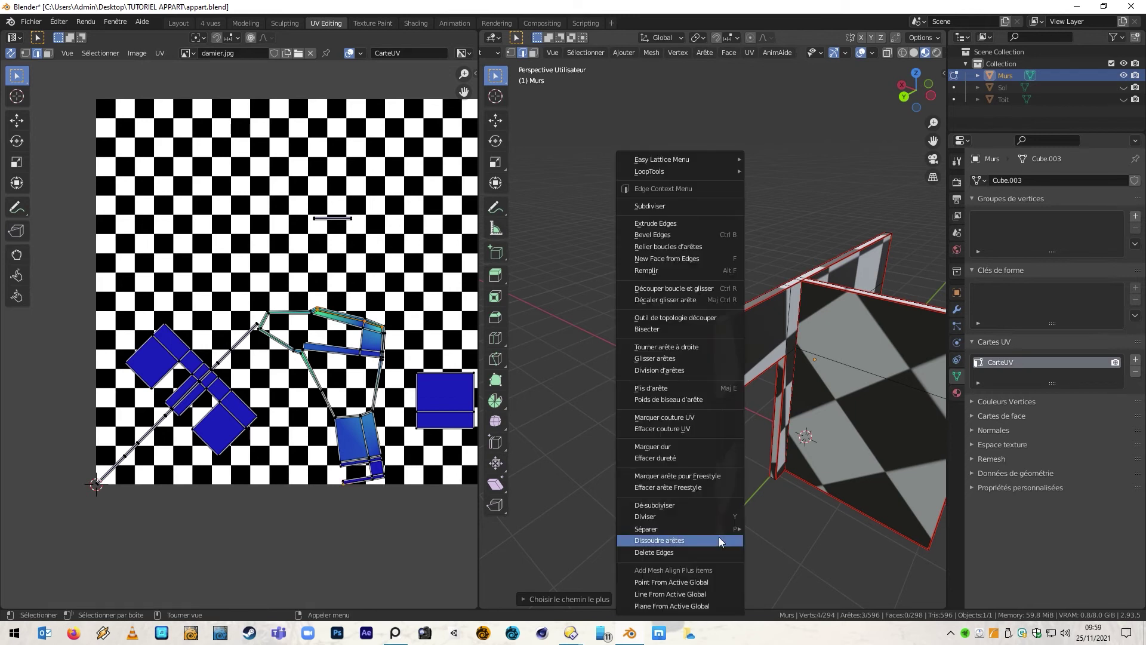
{"action": "left_click", "coordinate": [716, 429]}
Mark the unmarked top-to-bottom edges at the opposite, solid end of the cross partition as a UV seam.
{"action": "middle_click_drag", "start_coordinate": [720, 429], "coordinate": [644, 389]}
{"action": "left_click", "coordinate": [715, 290]}
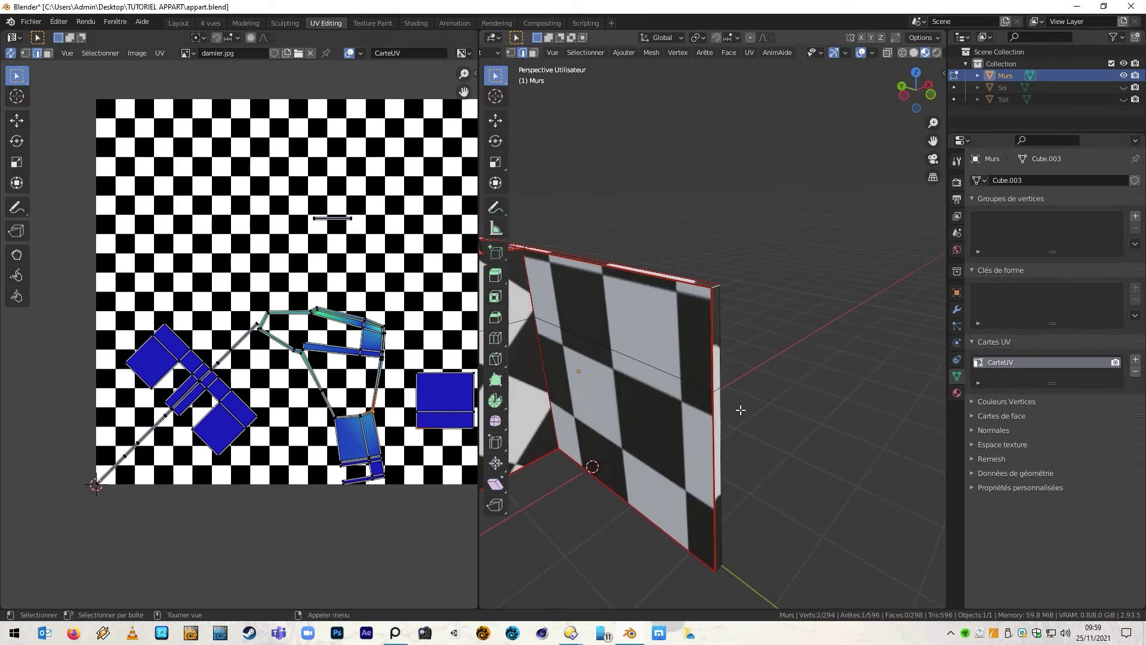
{"action": "left_click", "coordinate": [720, 553], "text": "ctrl"}
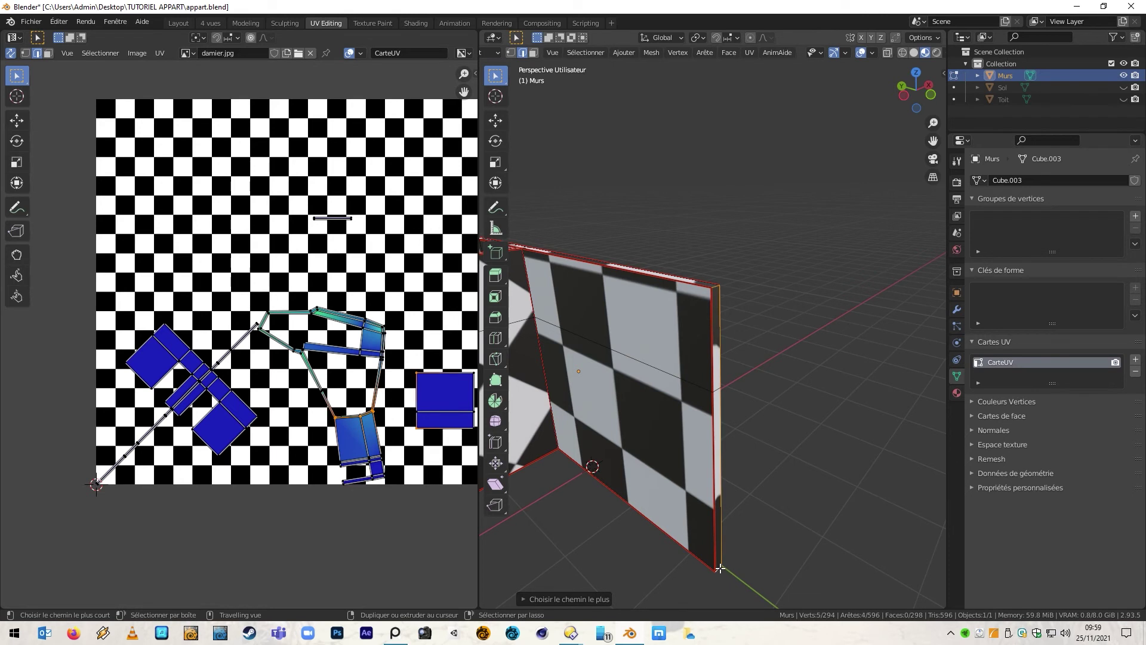
{"action": "right_click", "coordinate": [720, 564]}
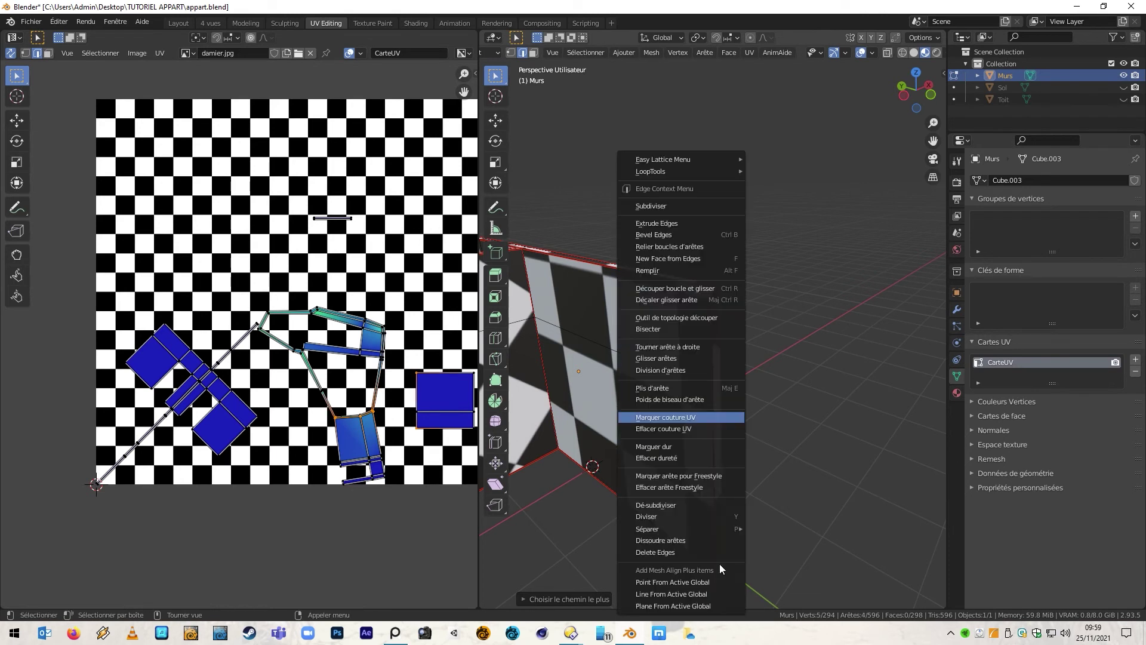
{"action": "left_click", "coordinate": [693, 415]}
{"action": "left_click", "coordinate": [786, 460]}
{"action": "middle_click_drag", "start_coordinate": [786, 460], "coordinate": [926, 400]}
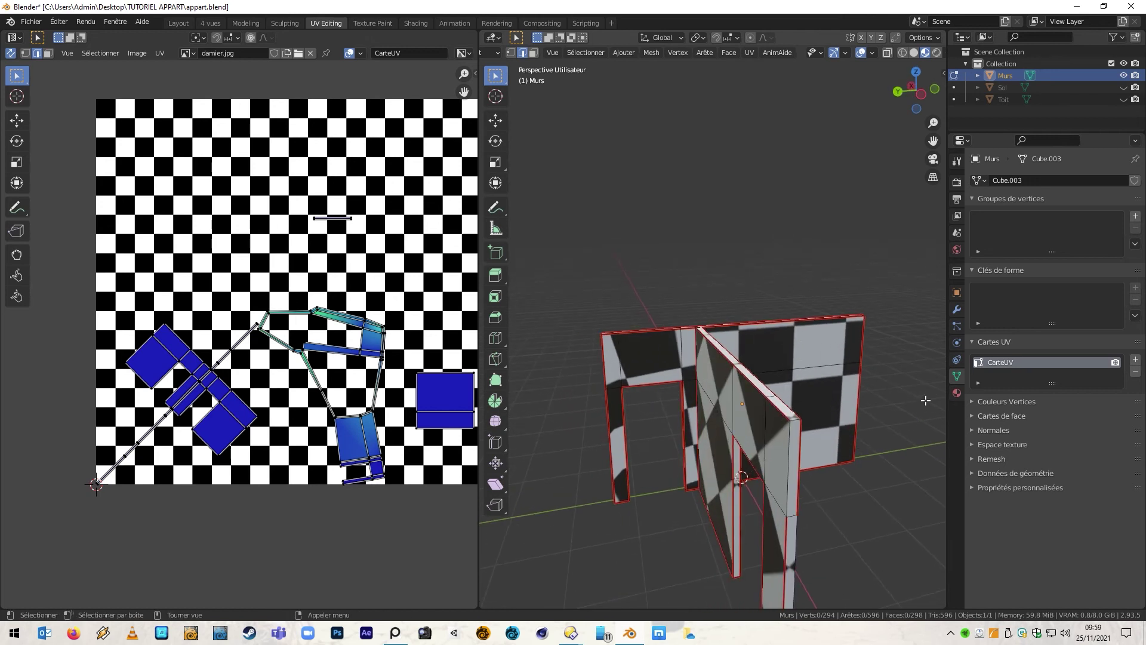
Mark the vertical corner edges at the free end of the perpendicular partition as UV seams.
{"action": "left_click", "coordinate": [793, 420]}
{"action": "middle_click_drag", "start_coordinate": [793, 420], "coordinate": [806, 400], "text": "shift"}
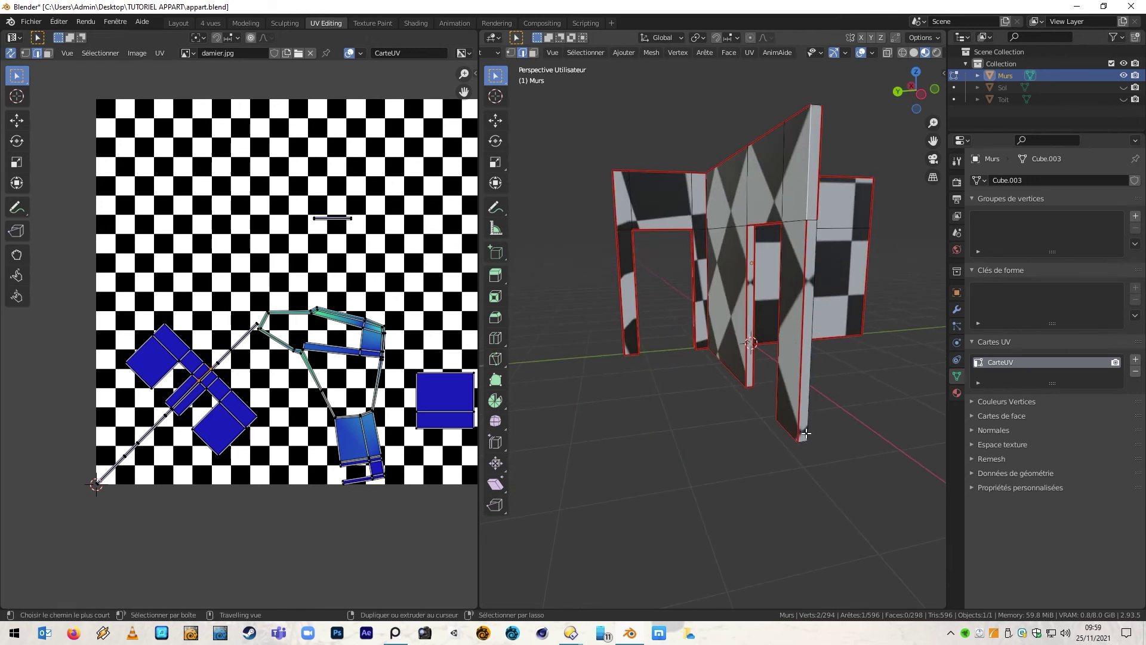
{"action": "right_click", "coordinate": [799, 312]}
{"action": "left_click", "coordinate": [799, 311]}
{"action": "middle_click_drag", "start_coordinate": [852, 350], "coordinate": [827, 371]}
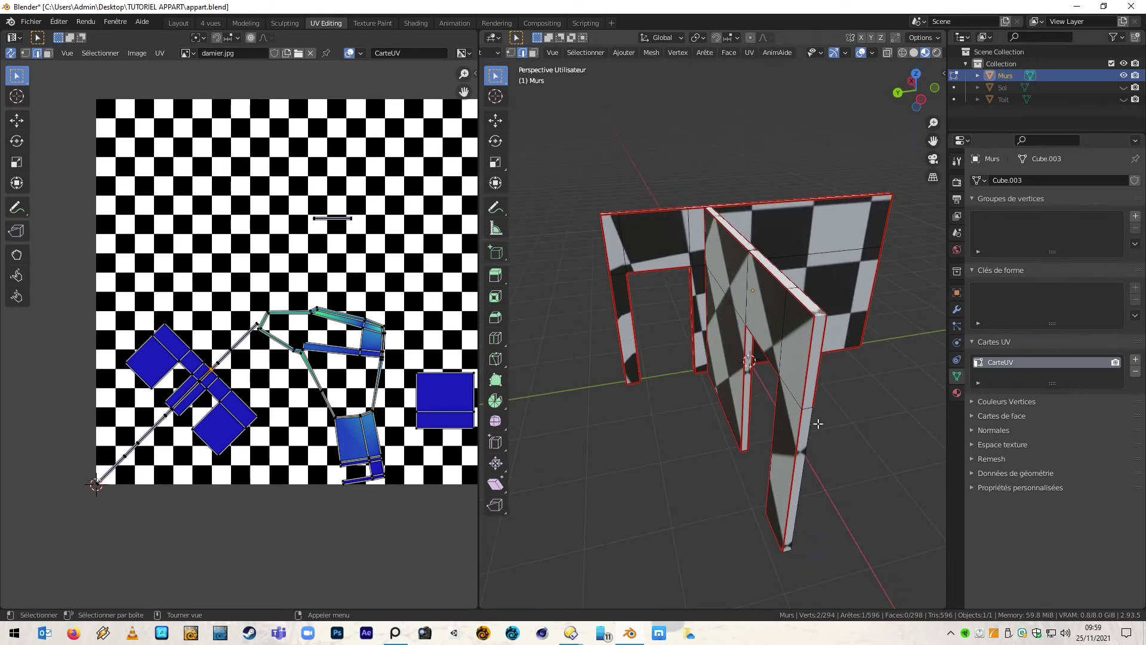
{"action": "right_click", "coordinate": [789, 552]}
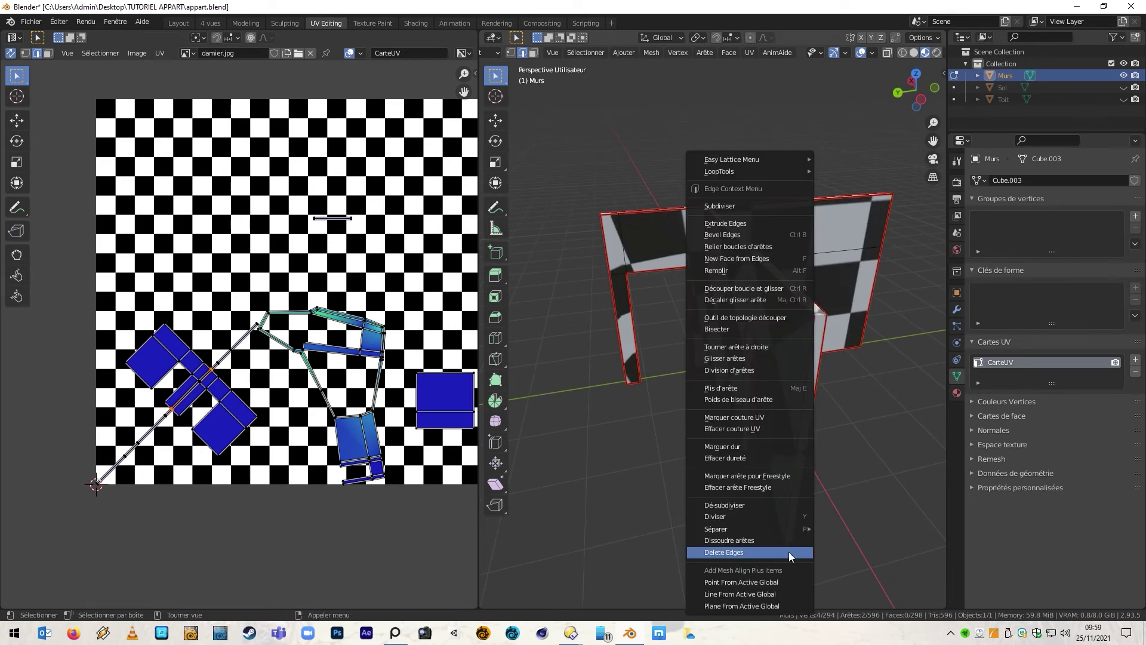
{"action": "left_click", "coordinate": [718, 428]}
{"action": "left_click", "coordinate": [746, 429]}
{"action": "middle_click_drag", "start_coordinate": [754, 430], "coordinate": [502, 438]}
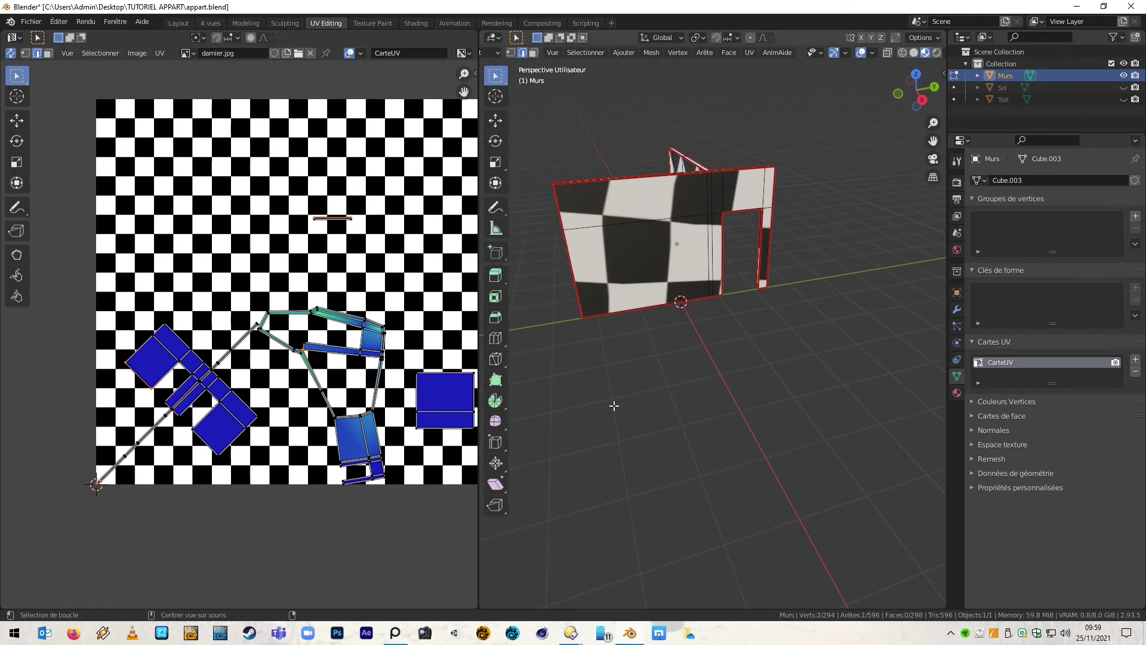
Reveal the outer walls and hide the interior partitions to expose the junctions on the walls' inner faces.
{"action": "key", "text": "alt+h"}
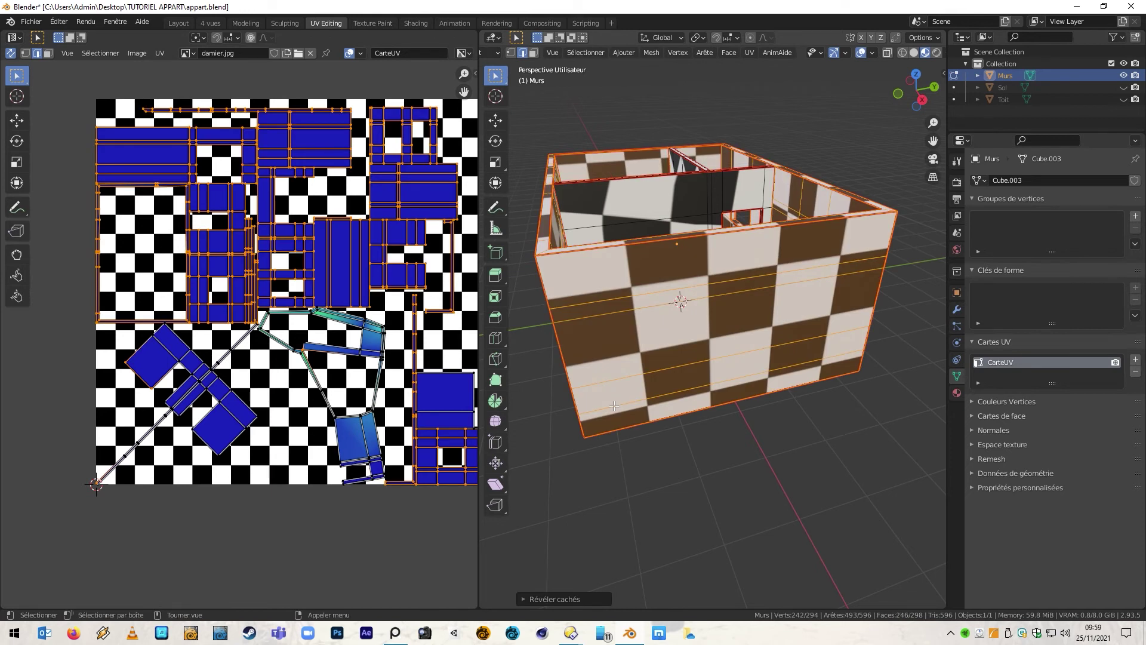
{"action": "middle_click_drag", "start_coordinate": [723, 333], "coordinate": [763, 422]}
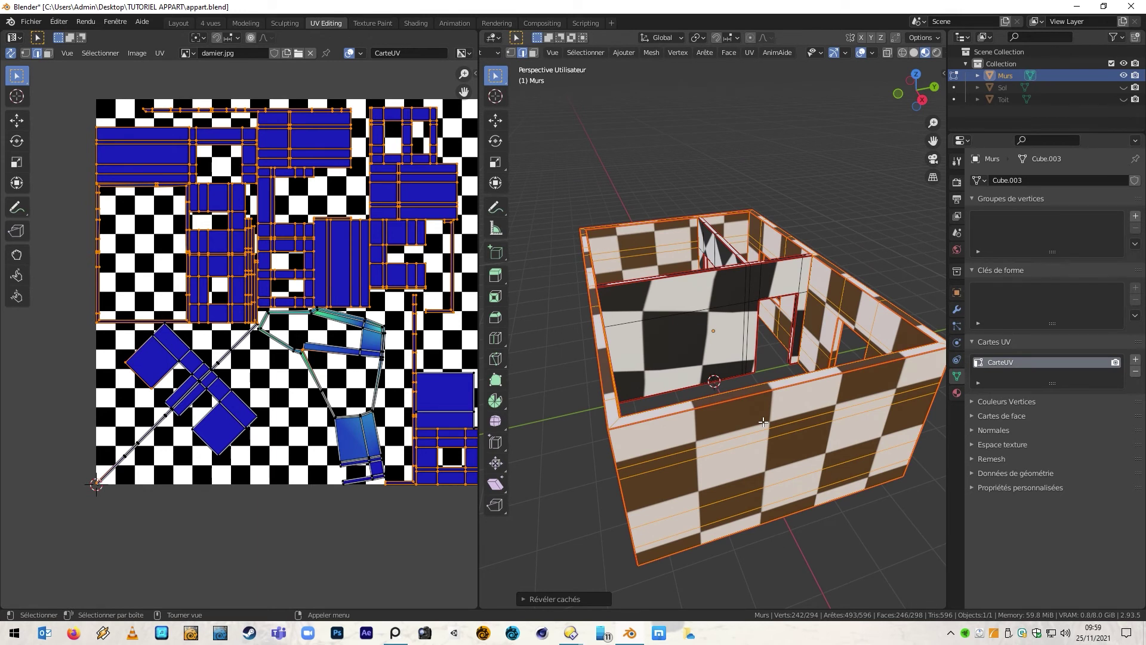
{"action": "key", "text": "ctrl+i"}
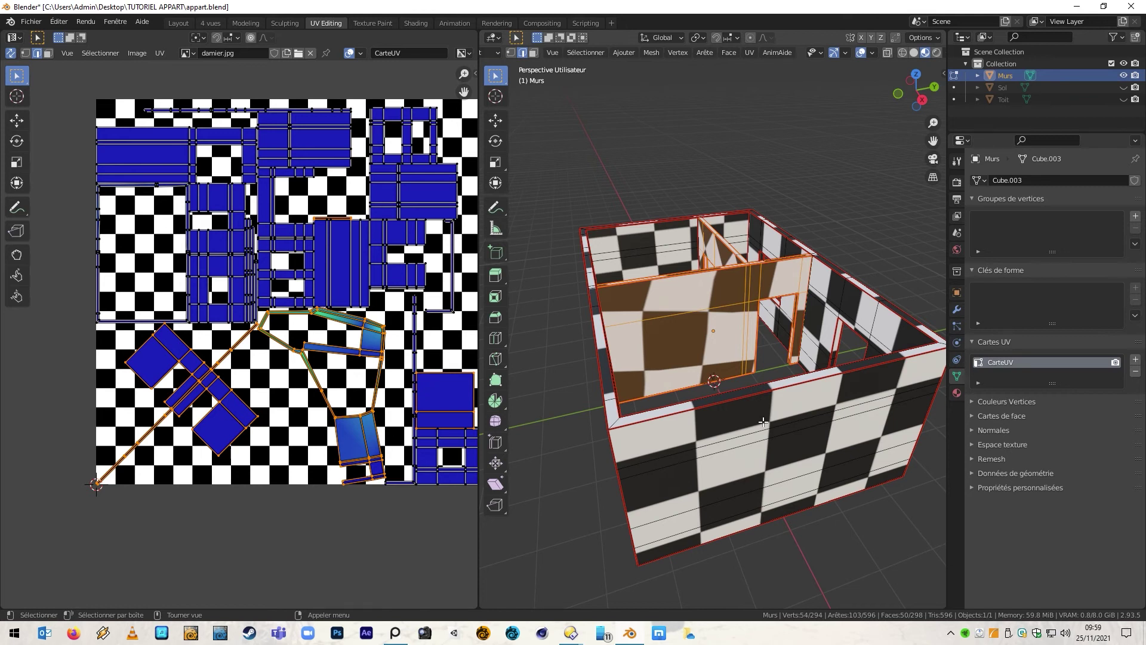
{"action": "key", "text": "h"}
{"action": "middle_click_drag", "start_coordinate": [761, 285], "coordinate": [668, 243]}
{"action": "scroll", "coordinate": [668, 243], "scroll_direction": "down", "scroll_amount": 6}
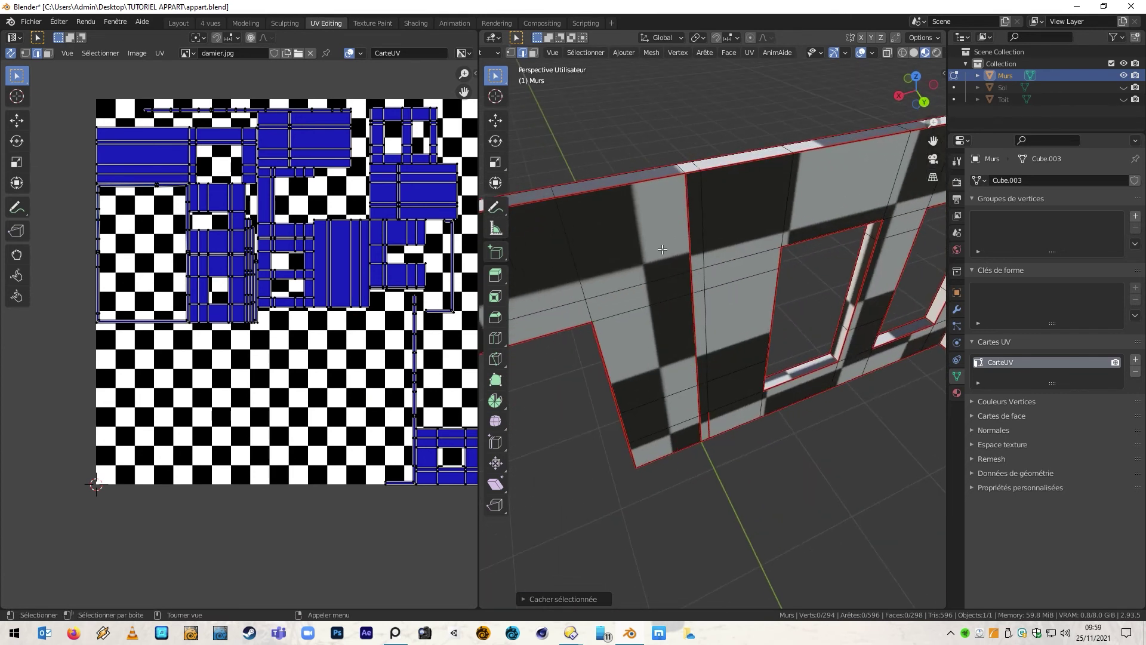
Mark the second vertical edge of the cross partition's junction as a UV seam on both opposite window walls.
{"action": "left_click", "coordinate": [699, 210]}
{"action": "left_click", "coordinate": [704, 412], "text": "ctrl"}
{"action": "right_click", "coordinate": [707, 413]}
{"action": "left_click", "coordinate": [707, 413]}
{"action": "middle_click_drag", "start_coordinate": [707, 413], "coordinate": [784, 223]}
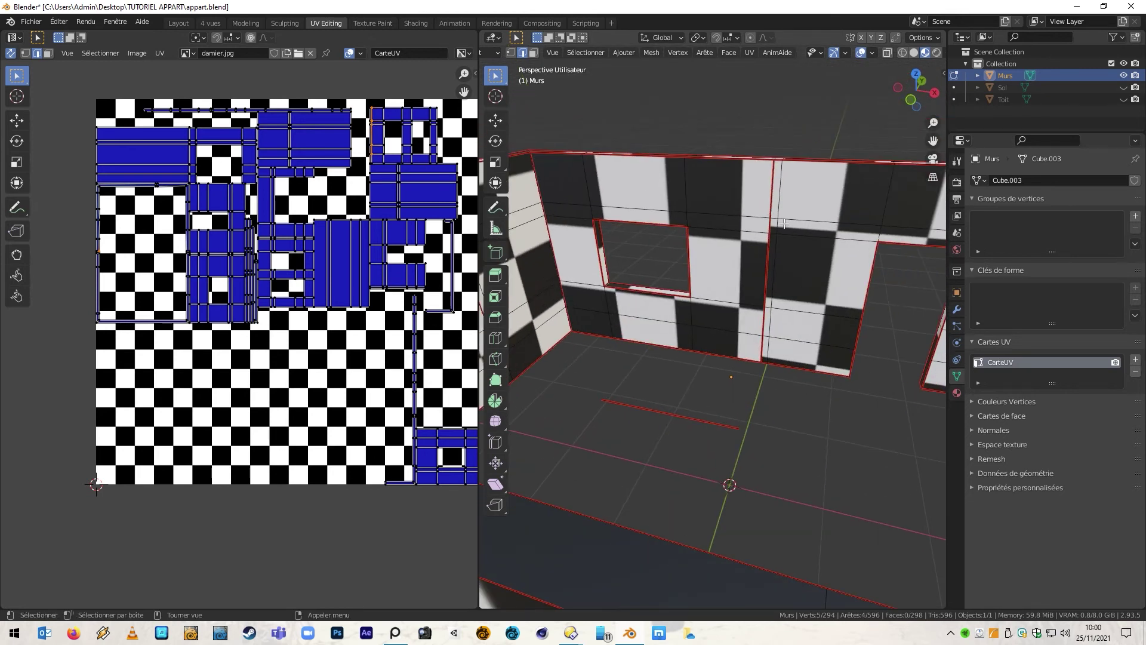
{"action": "left_click", "coordinate": [780, 181]}
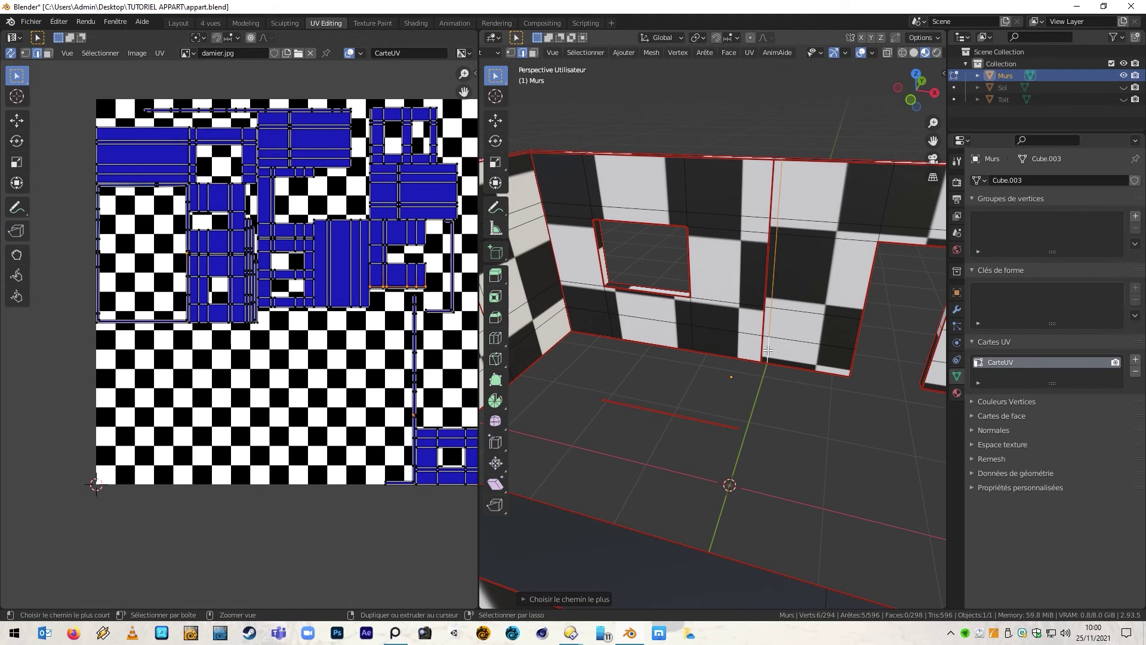
{"action": "right_click", "coordinate": [769, 350]}
{"action": "left_click", "coordinate": [768, 350]}
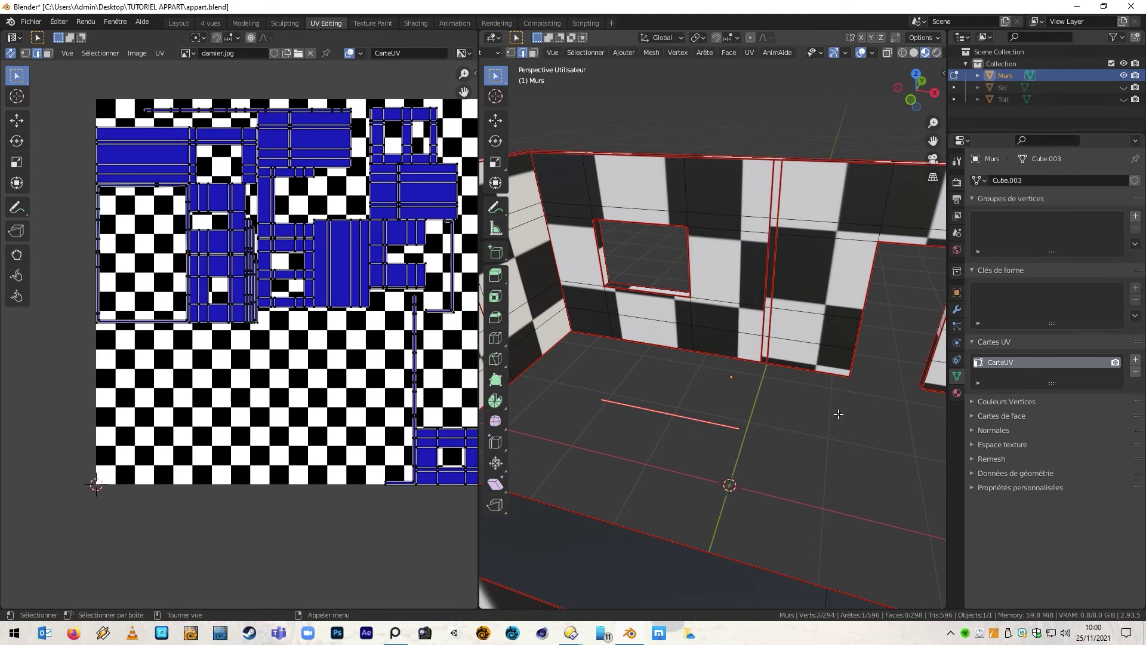
Mark the vertical edges where the perpendicular partition meets the windowless outer wall as UV seams.
{"action": "middle_click_drag", "start_coordinate": [839, 414], "coordinate": [752, 239]}
{"action": "left_click", "coordinate": [750, 147], "text": "ctrl"}
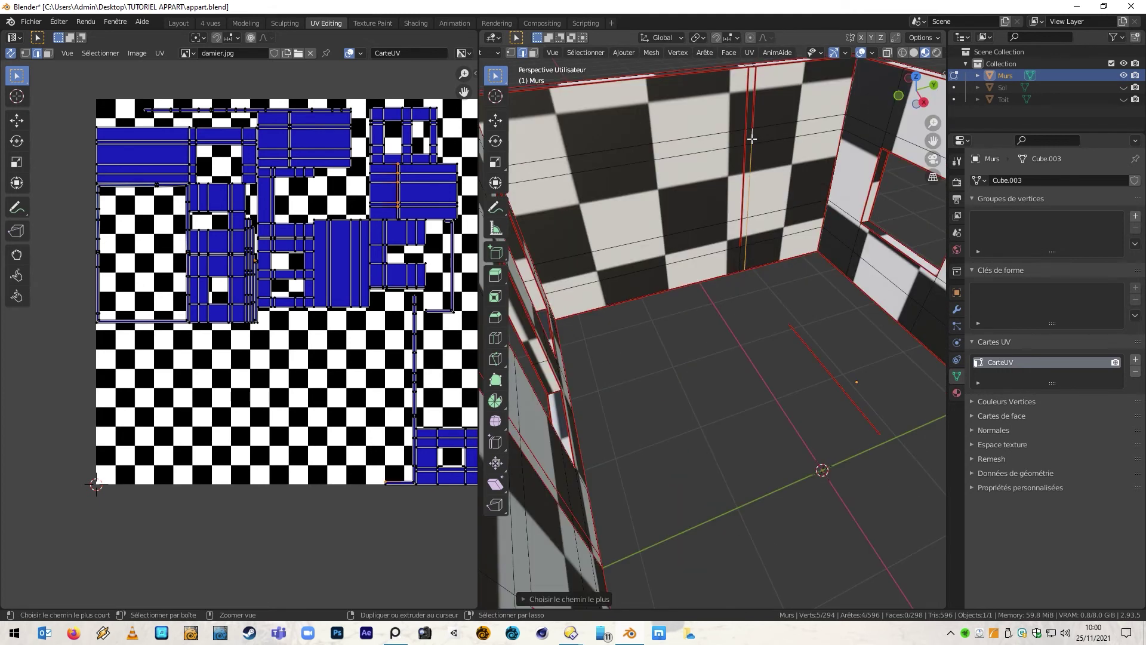
{"action": "right_click", "coordinate": [751, 138]}
{"action": "left_click", "coordinate": [739, 286]}
{"action": "left_click", "coordinate": [740, 254]}
{"action": "right_click", "coordinate": [740, 254]}
{"action": "middle_click_drag", "start_coordinate": [739, 259], "coordinate": [794, 340]}
Examine the outer walls from inside for partition junctions that still lack seams.
{"action": "left_click_drag", "start_coordinate": [832, 351], "coordinate": [919, 506]}
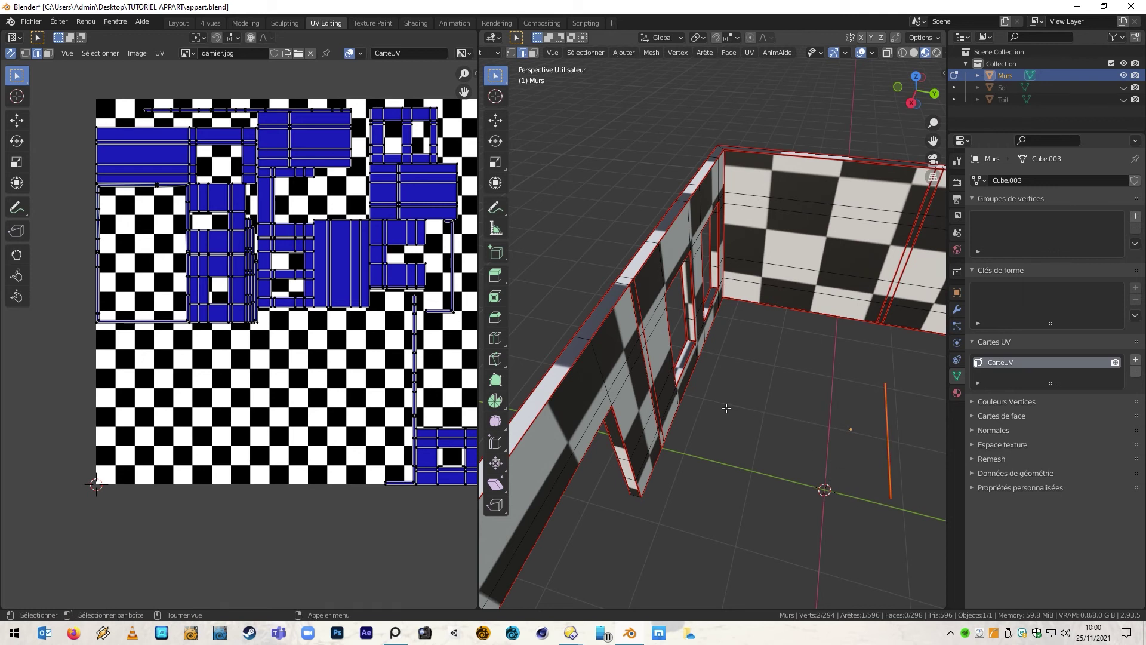
{"action": "middle_click_drag", "start_coordinate": [744, 407], "coordinate": [581, 402]}
{"action": "scroll", "coordinate": [629, 388], "scroll_direction": "up", "scroll_amount": 3}
{"action": "scroll", "coordinate": [758, 410], "scroll_direction": "down", "scroll_amount": 5}
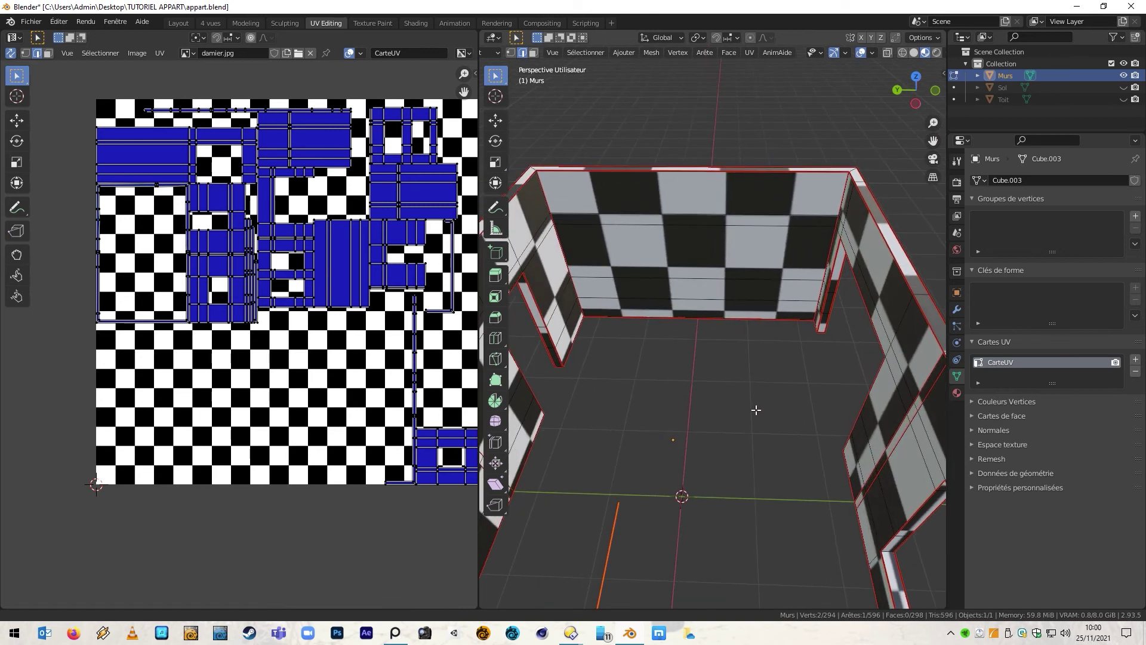
{"action": "scroll", "coordinate": [814, 317], "scroll_direction": "up", "scroll_amount": 6}
{"action": "scroll", "coordinate": [811, 318], "scroll_direction": "down", "scroll_amount": 6}
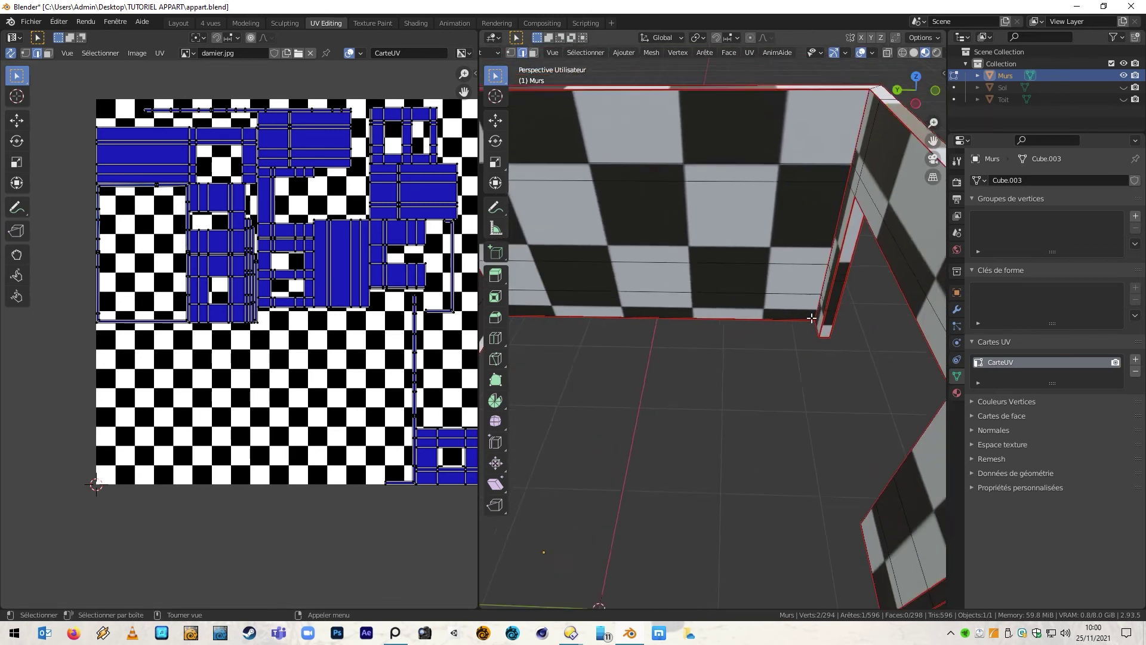
{"action": "scroll", "coordinate": [750, 270], "scroll_direction": "down", "scroll_amount": 1}
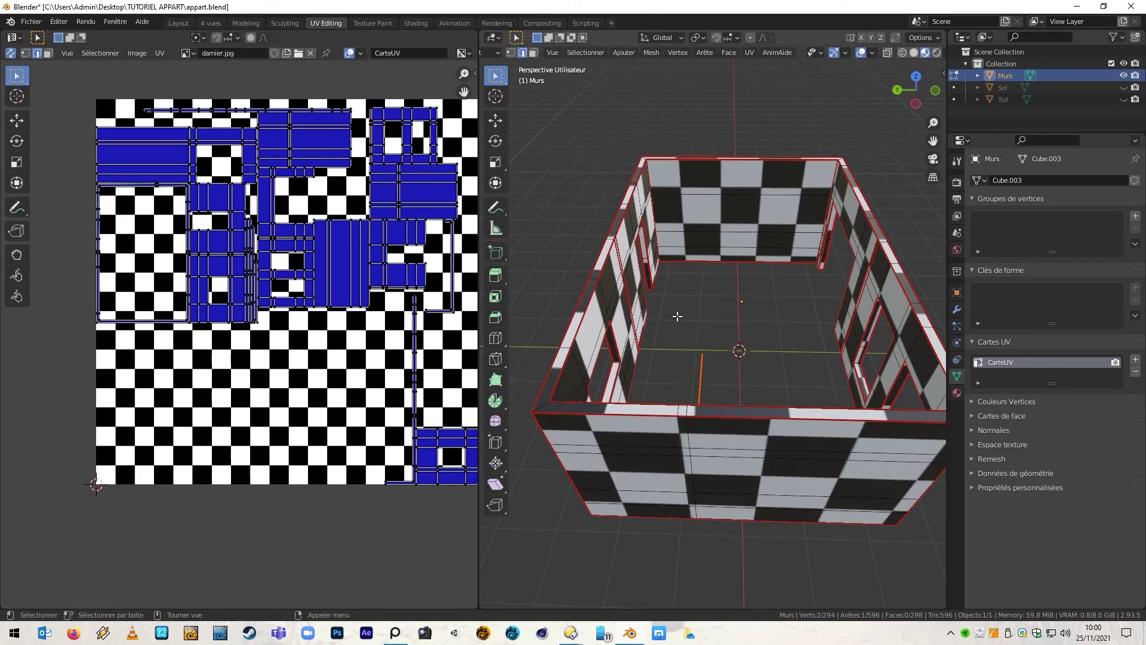
Reveal the hidden partitions and merge all vertices of the walls by distance.
{"action": "key", "text": "alt+h"}
{"action": "left_click", "coordinate": [745, 378]}
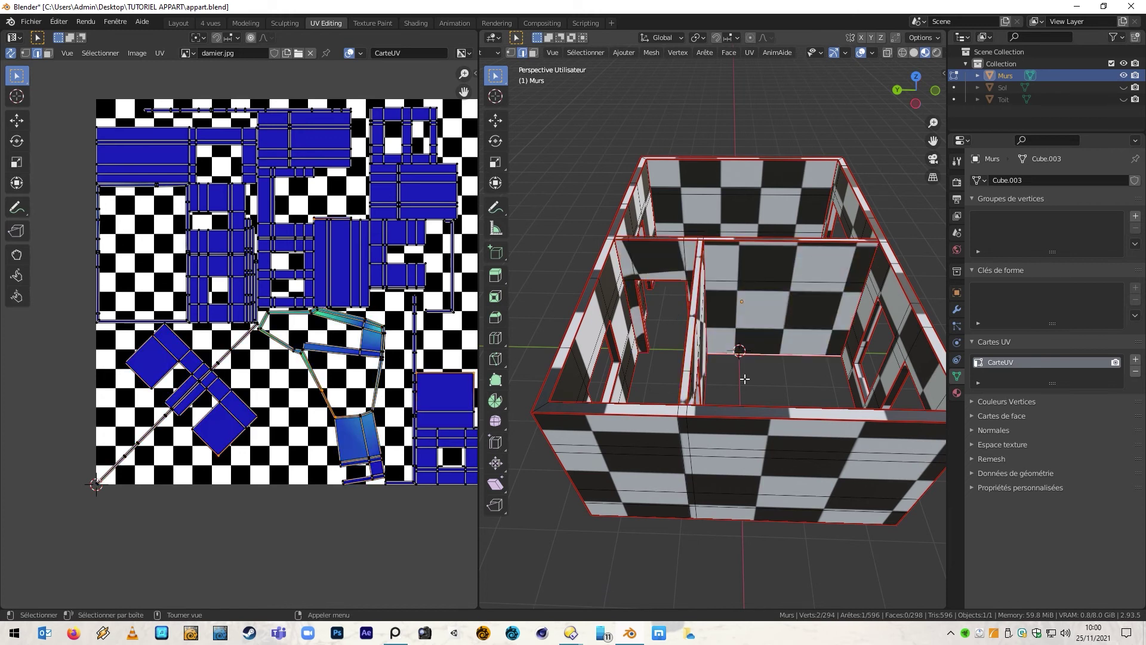
{"action": "key", "text": "1"}
{"action": "key", "text": "a"}
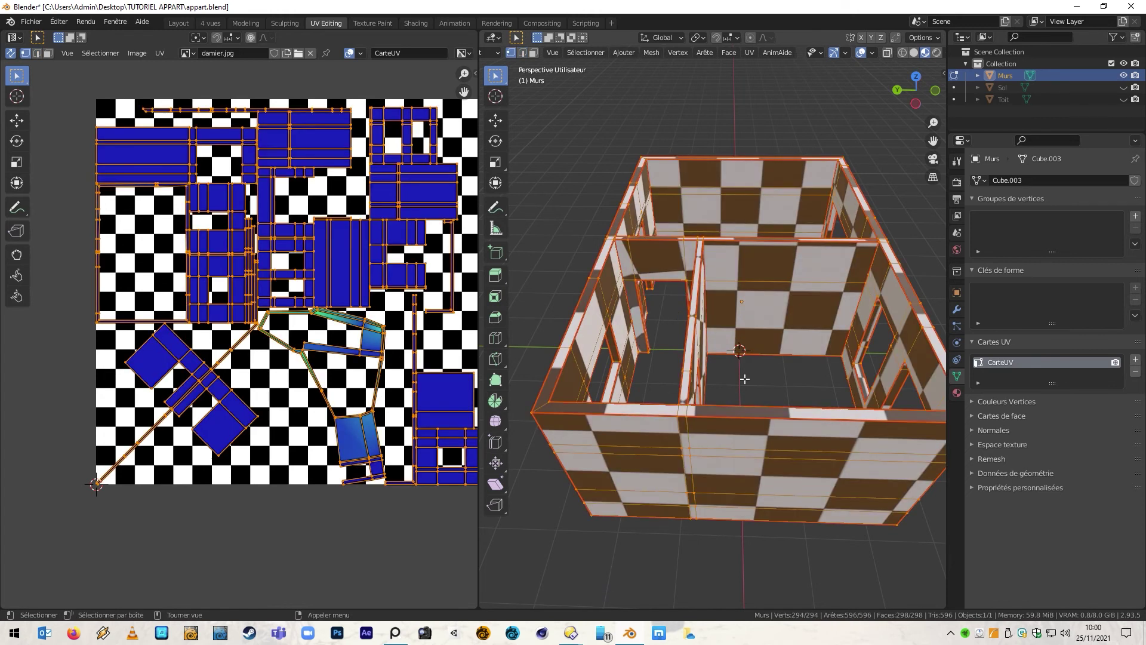
{"action": "key", "text": "m"}
{"action": "left_click", "coordinate": [745, 379]}
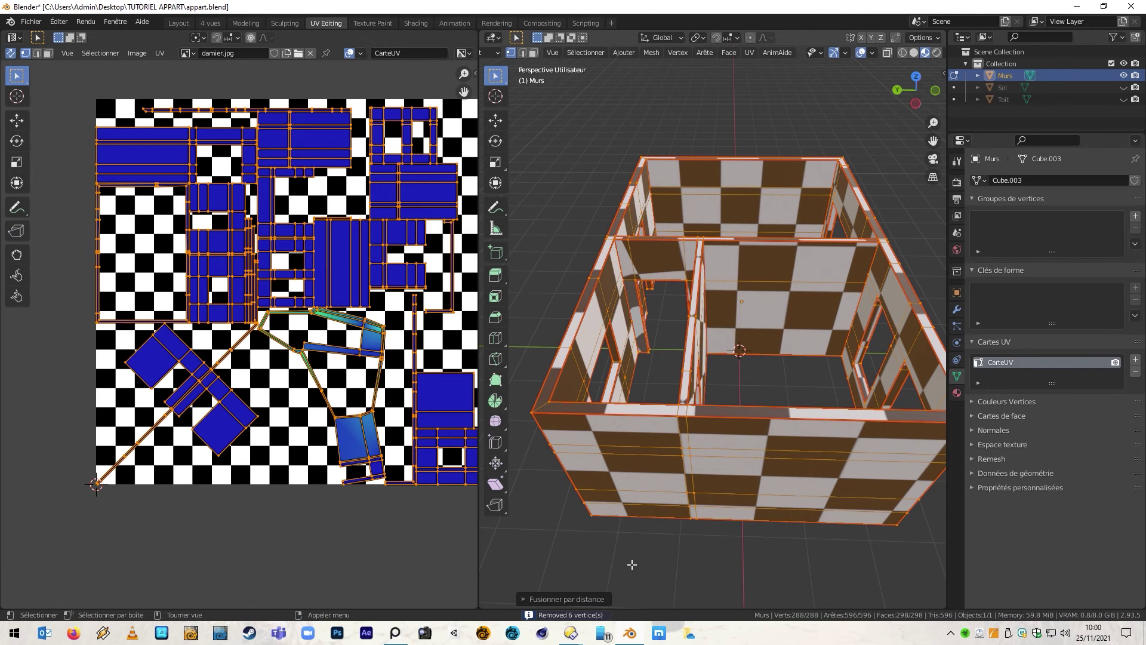
{"action": "middle_click_drag", "start_coordinate": [597, 567], "coordinate": [651, 353]}
{"action": "key", "text": "alt+a"}
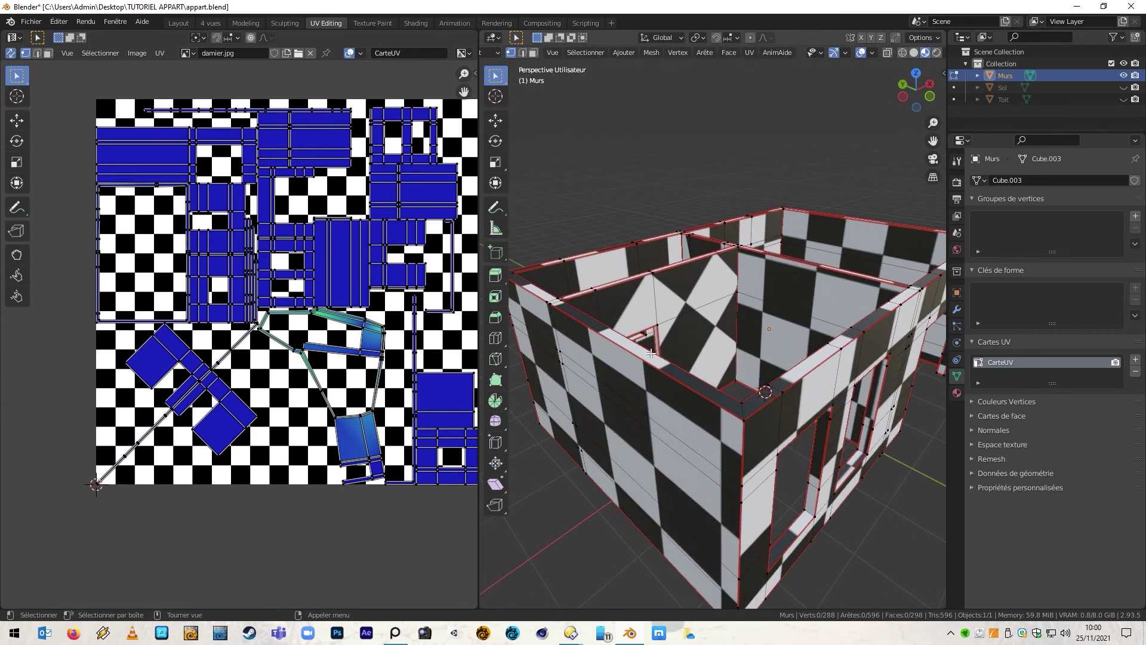
Select all faces of the walls and unwrap them again along the marked seams.
{"action": "key", "text": "3"}
{"action": "key", "text": "a"}
{"action": "key", "text": "u"}
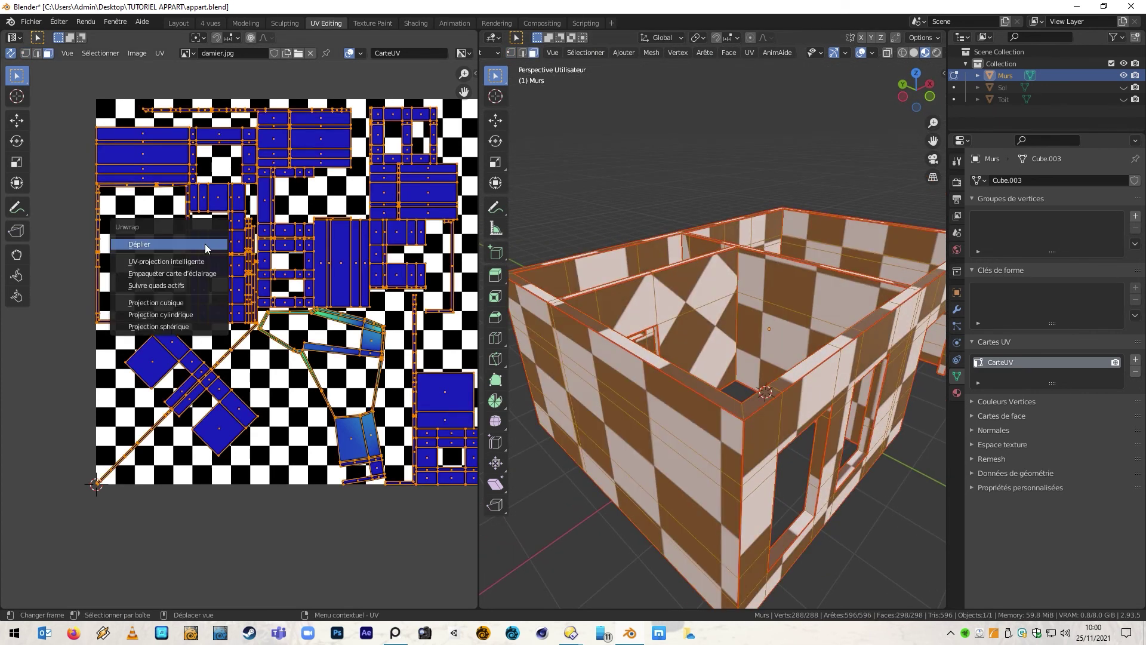
{"action": "left_click", "coordinate": [205, 244]}
{"action": "key", "text": "alt+a"}
Inspect the checker texture on the walls and check which wall faces the new UV islands correspond to.
{"action": "middle_click_drag", "start_coordinate": [645, 525], "coordinate": [614, 546]}
{"action": "left_click", "coordinate": [594, 508]}
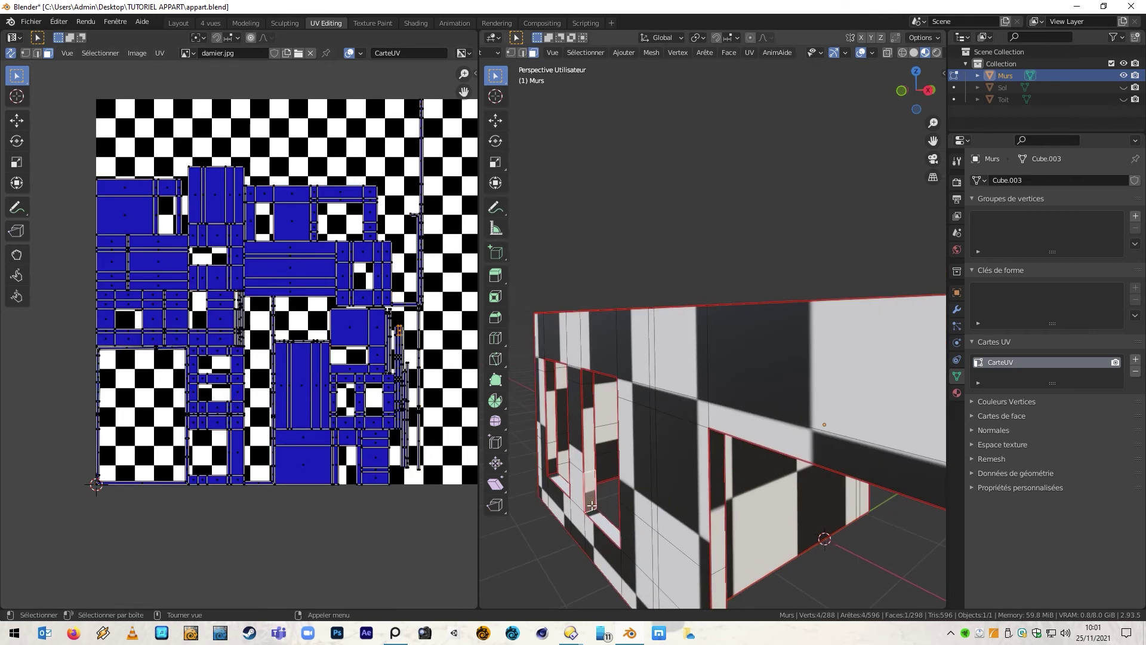
{"action": "key", "text": "2"}
{"action": "left_click", "coordinate": [593, 511]}
{"action": "middle_click_drag", "start_coordinate": [788, 515], "coordinate": [851, 509]}
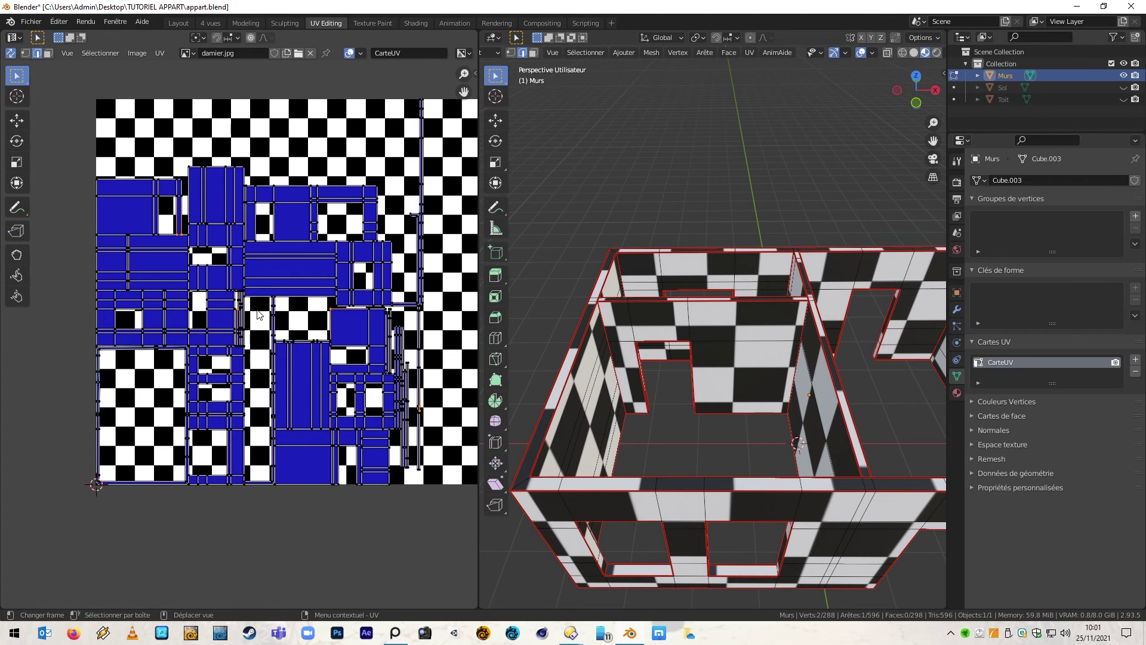
{"action": "middle_click_drag", "start_coordinate": [250, 352], "coordinate": [284, 362]}
{"action": "left_click_drag", "start_coordinate": [197, 366], "coordinate": [279, 406]}
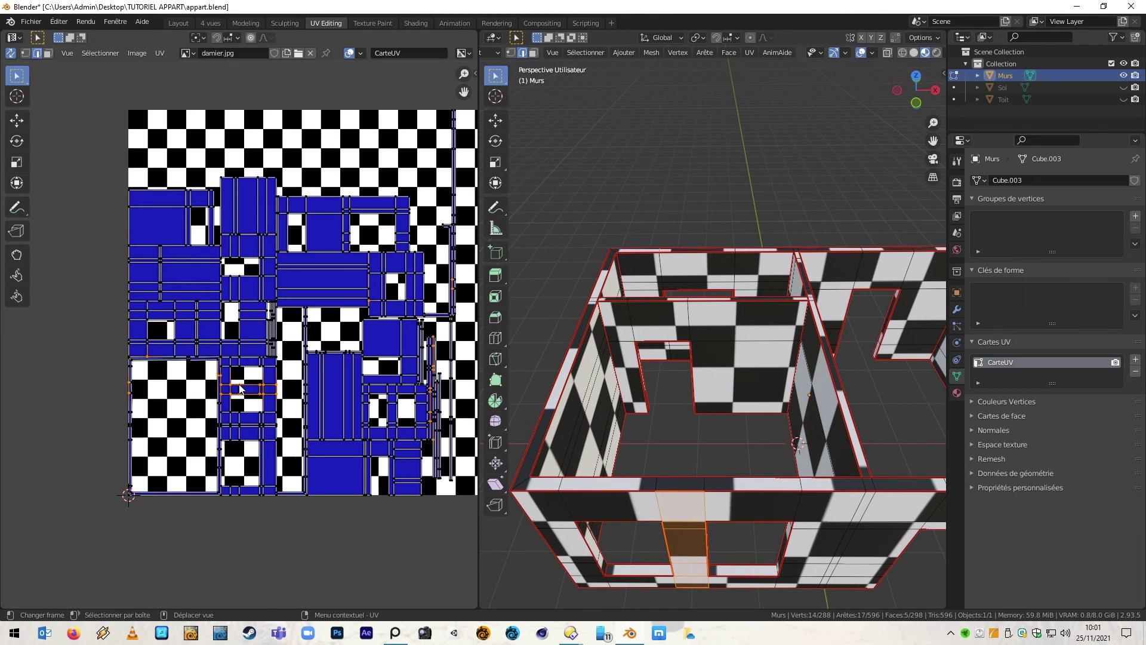
{"action": "left_click", "coordinate": [533, 289]}
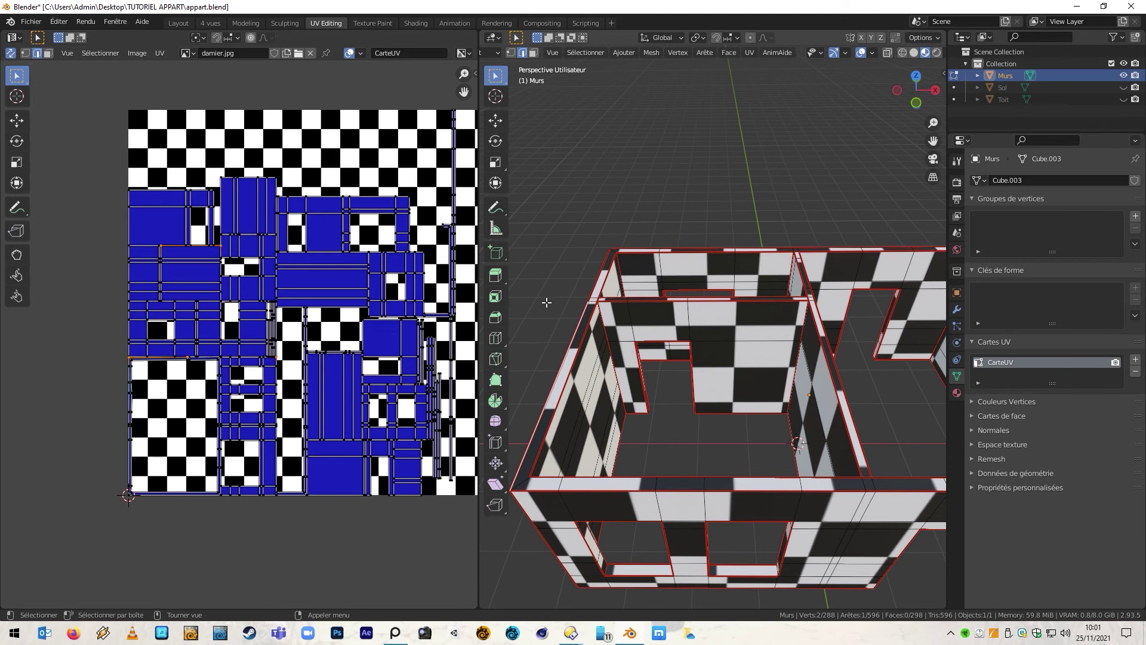
{"action": "middle_click_drag", "start_coordinate": [546, 303], "coordinate": [458, 274]}
{"action": "scroll", "coordinate": [364, 260], "scroll_direction": "down", "scroll_amount": 1}
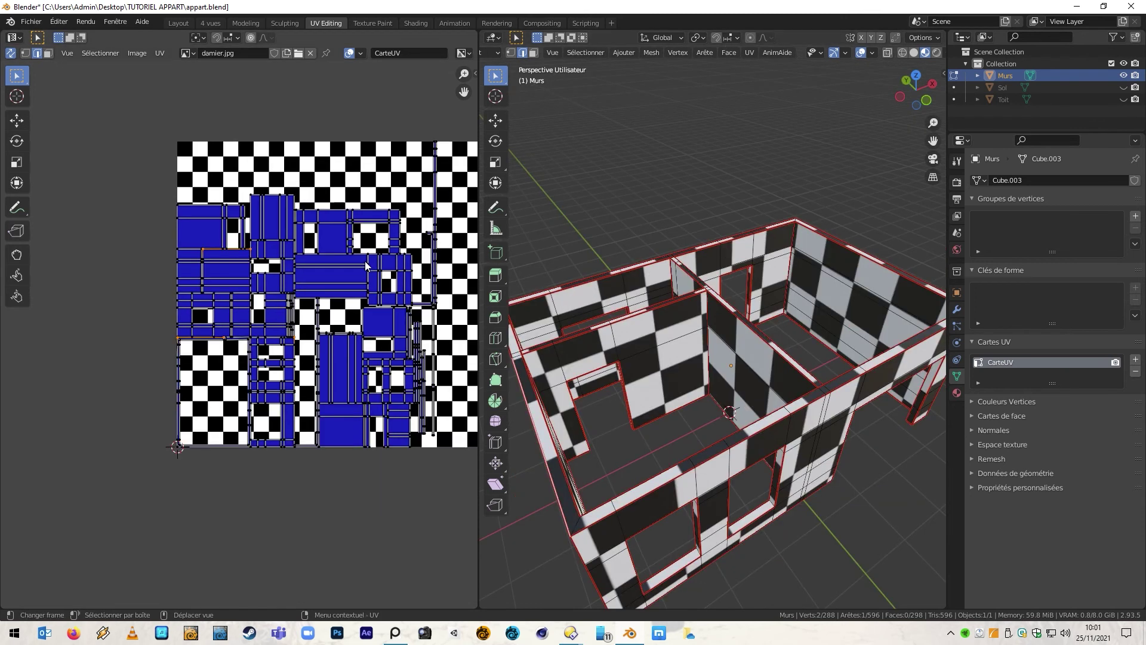
Try enlarging all the wall UV islands by a factor of about 4.18, and undo the enlargement.
{"action": "middle_click_drag", "start_coordinate": [364, 261], "coordinate": [334, 276]}
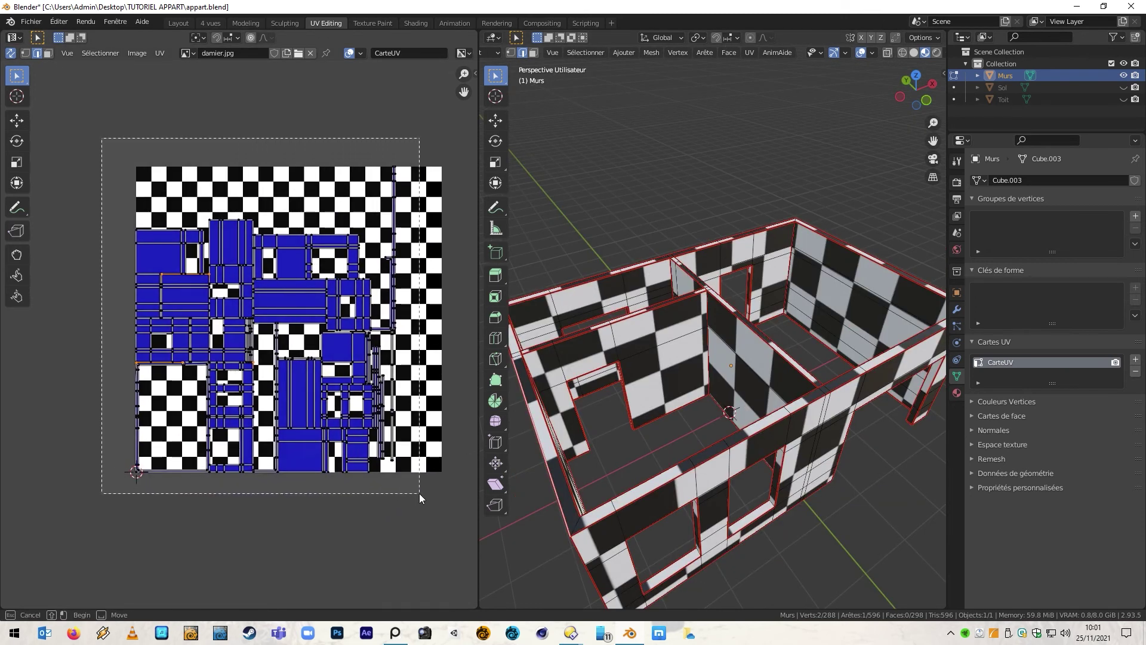
{"action": "key", "text": "a"}
{"action": "scroll", "coordinate": [412, 472], "scroll_direction": "down", "scroll_amount": 3}
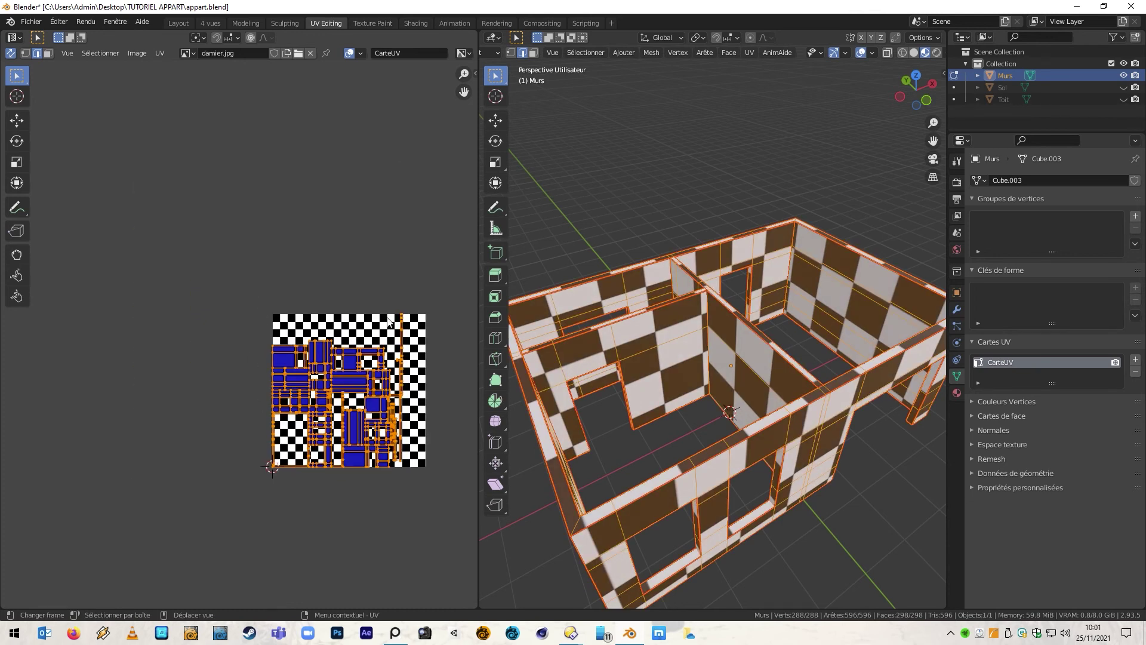
{"action": "key", "text": "s"}
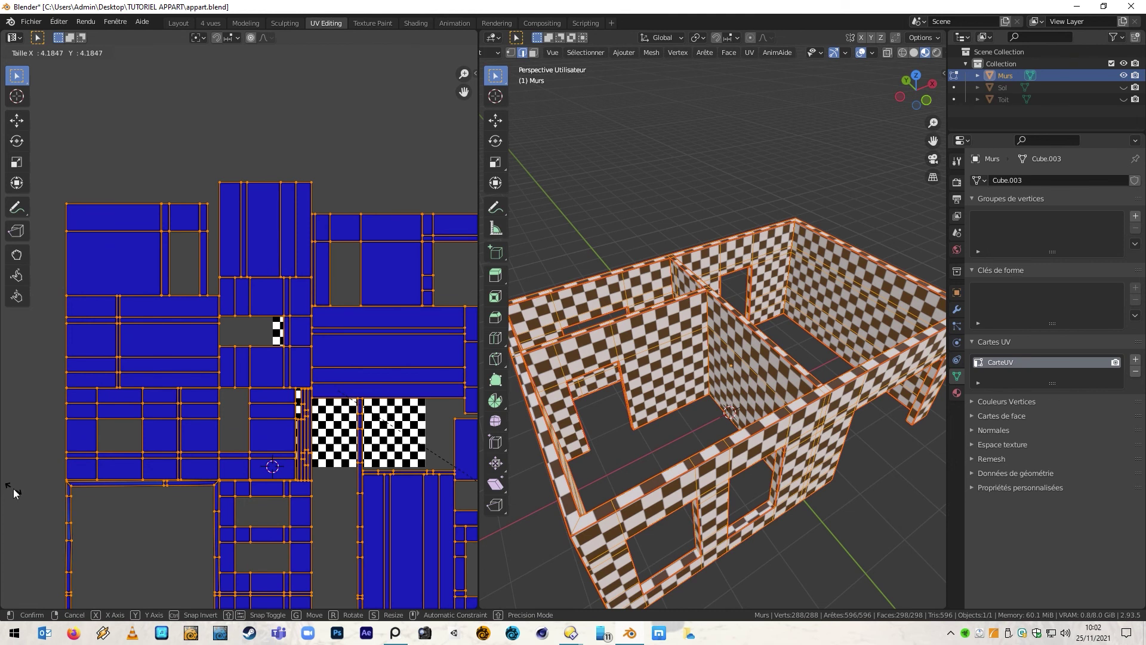
{"action": "left_click", "coordinate": [14, 489]}
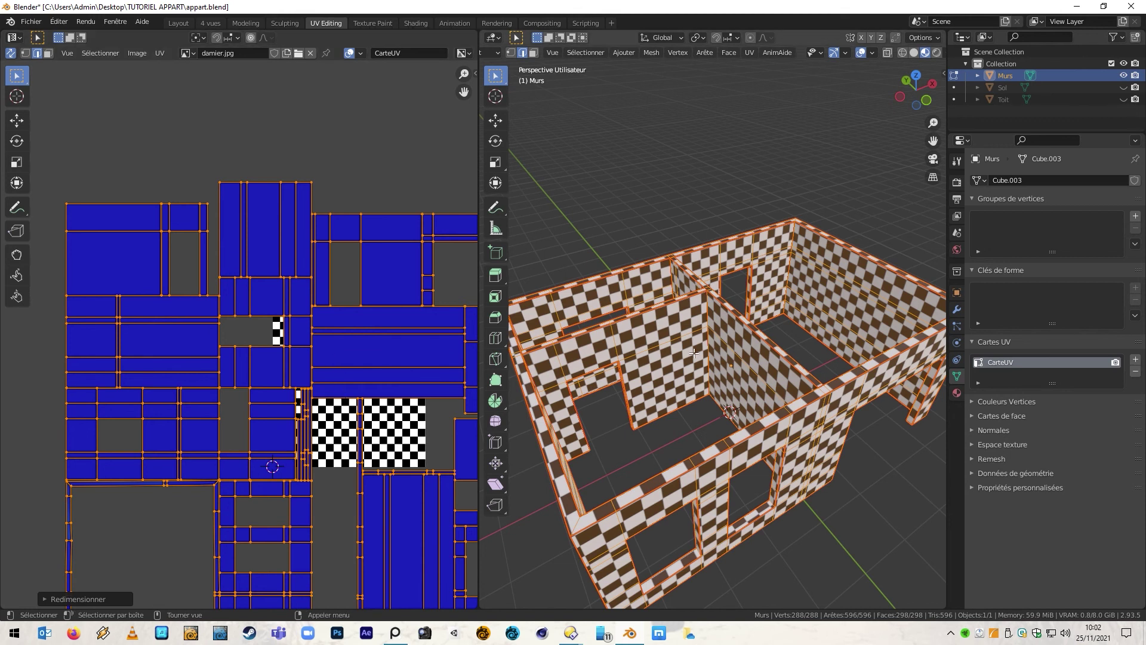
{"action": "key", "text": "s"}
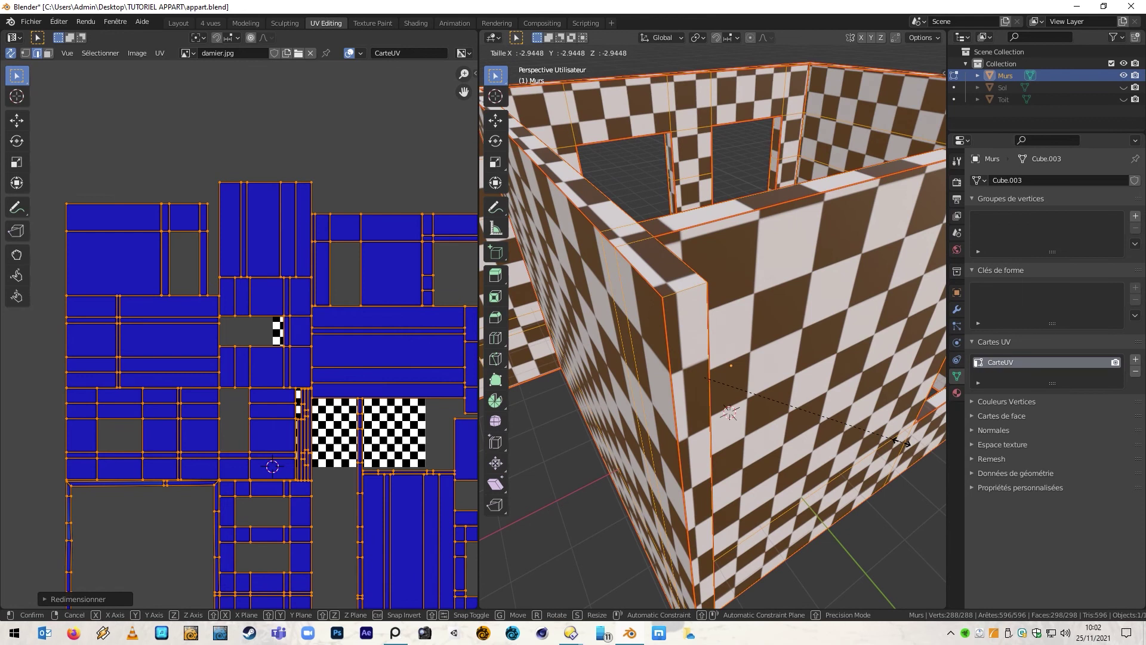
{"action": "key", "text": "Escape"}
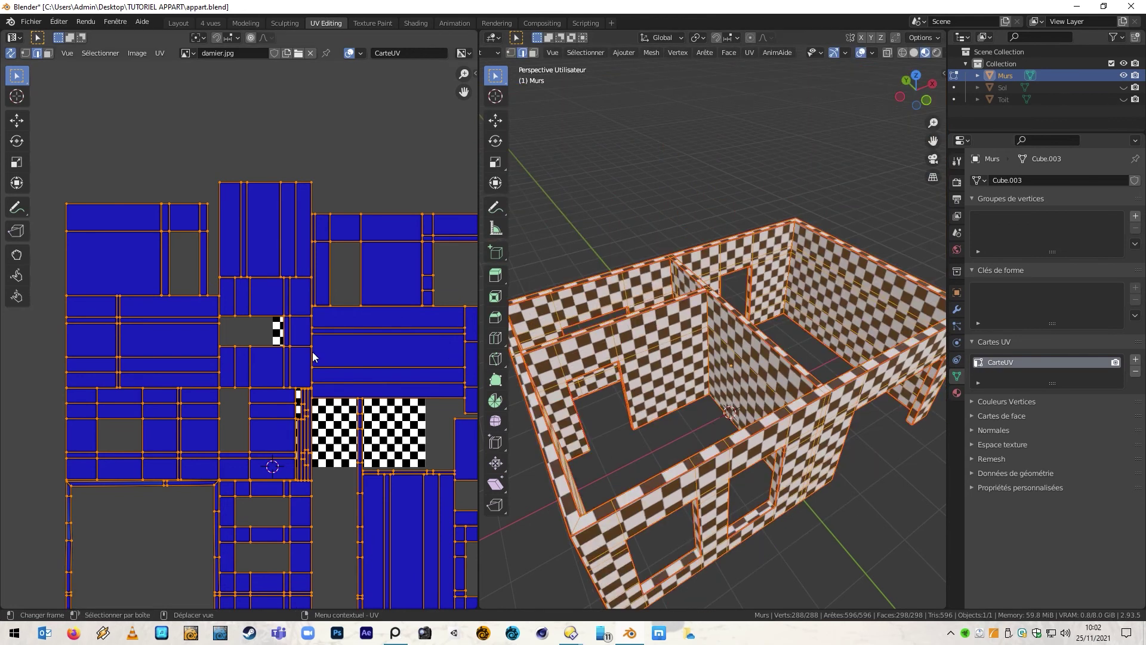
{"action": "key", "text": "ctrl+p"}
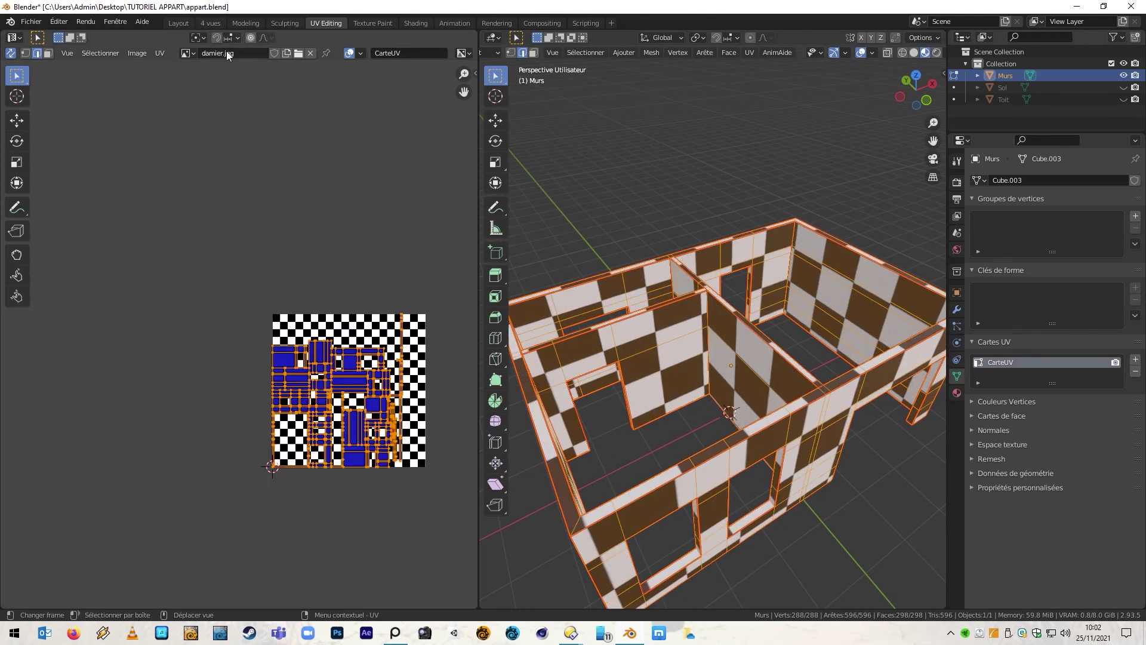
Unwrap all selected faces of the walls with Smart UV Project and clear the UV selection.
{"action": "left_click", "coordinate": [160, 53]}
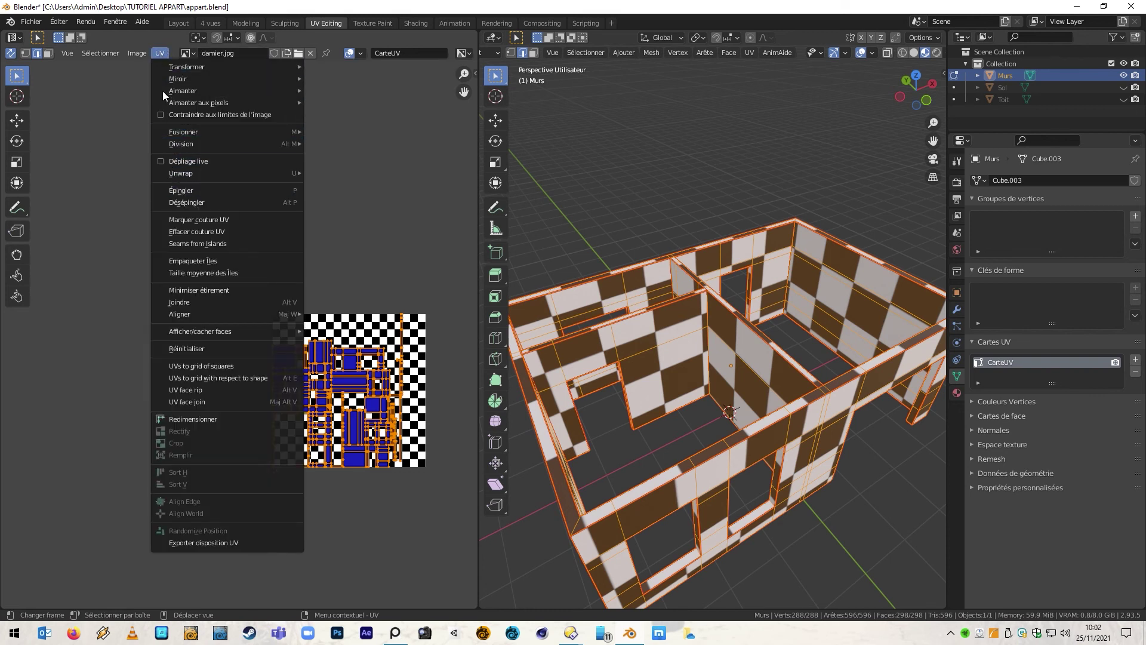
{"action": "mouse_move", "coordinate": [185, 172]}
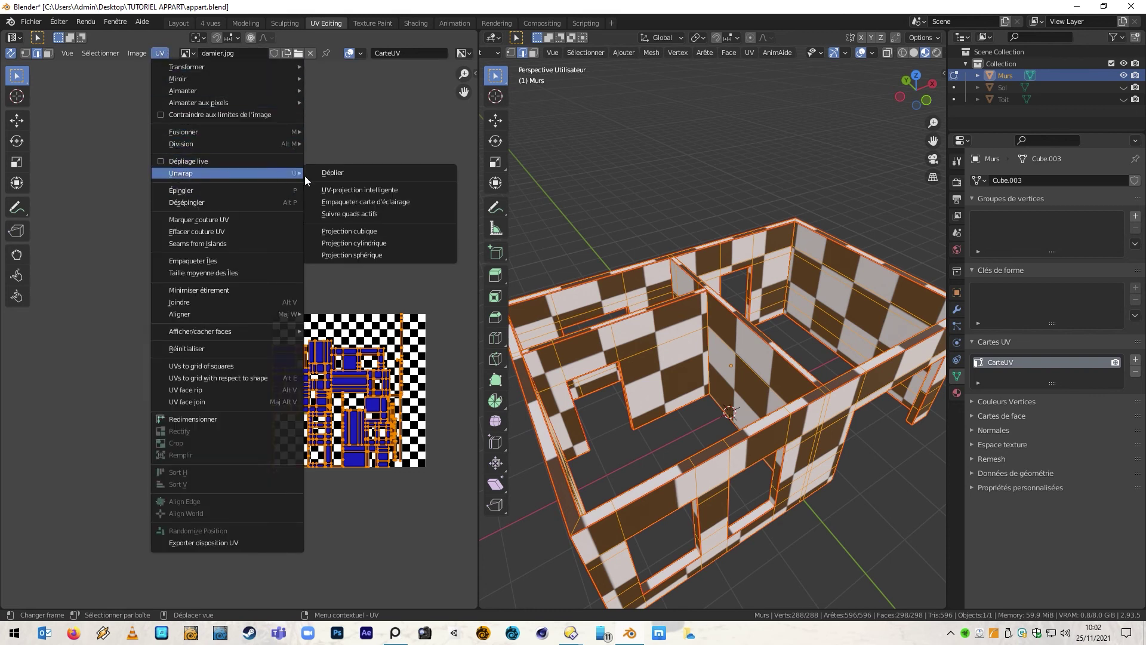
{"action": "left_click", "coordinate": [347, 189]}
{"action": "left_click", "coordinate": [354, 285]}
{"action": "middle_click_drag", "start_coordinate": [552, 345], "coordinate": [759, 412]}
{"action": "scroll", "coordinate": [760, 412], "scroll_direction": "down", "scroll_amount": 3}
{"action": "left_click", "coordinate": [447, 485]}
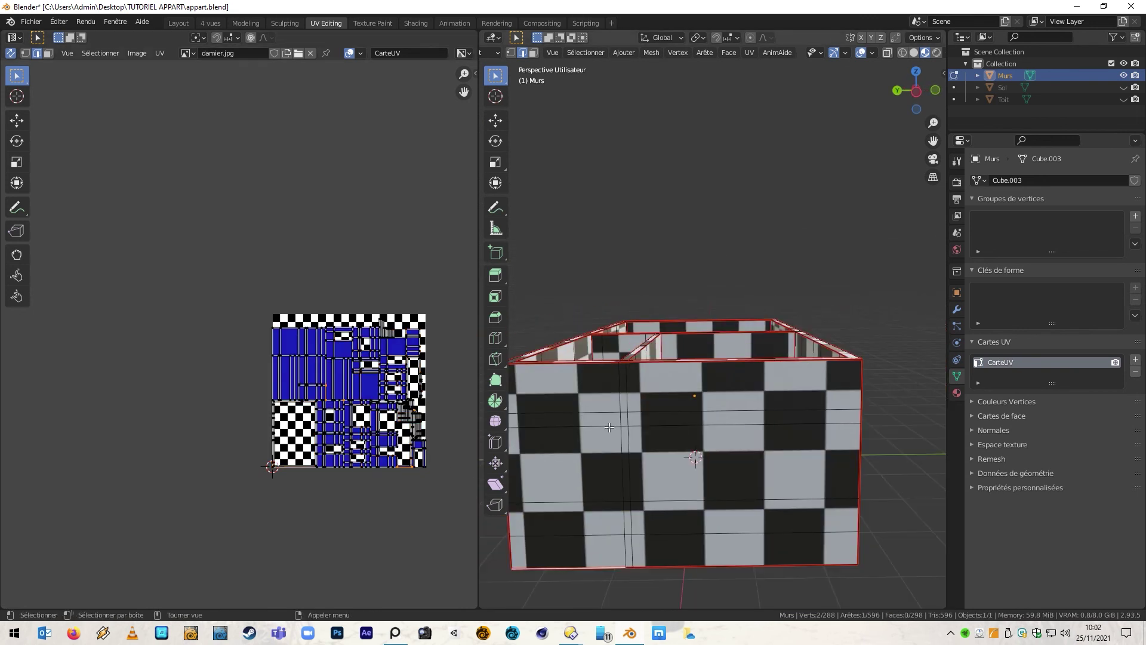
Check where the narrow vertical face strip of the solid end wall lies in the new UV layout.
{"action": "middle_click_drag", "start_coordinate": [609, 428], "coordinate": [836, 513]}
{"action": "left_click", "coordinate": [673, 466], "text": "alt"}
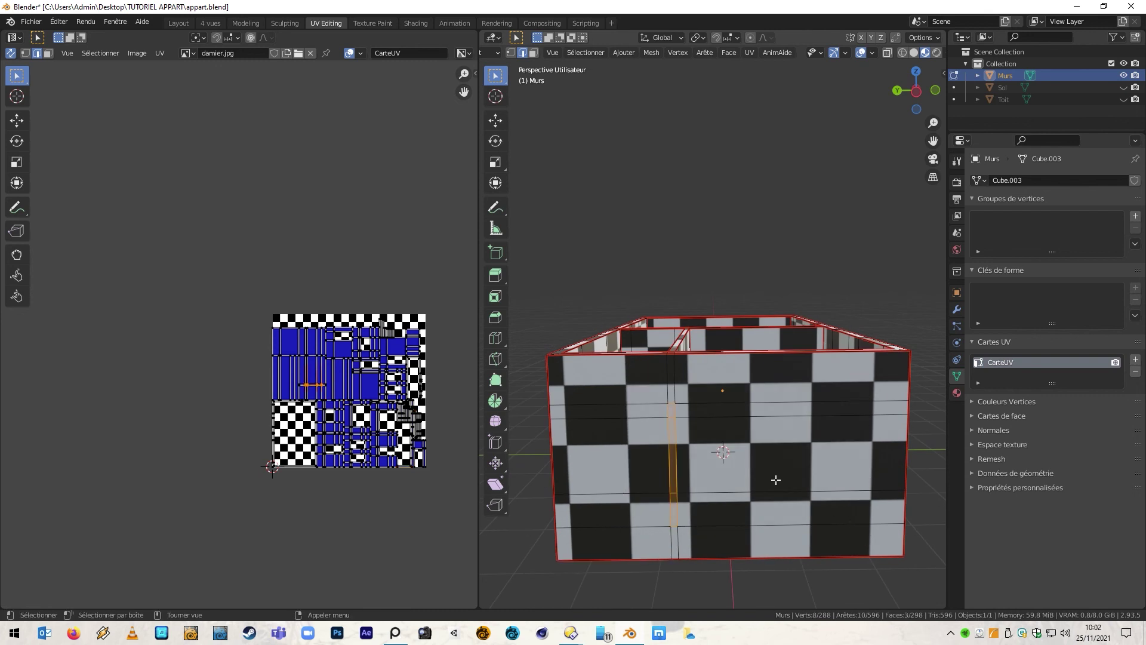
{"action": "scroll", "coordinate": [310, 382], "scroll_direction": "up", "scroll_amount": 7}
{"action": "scroll", "coordinate": [310, 382], "scroll_direction": "down", "scroll_amount": 2}
{"action": "left_click_drag", "start_coordinate": [157, 347], "coordinate": [289, 396]}
{"action": "left_click_drag", "start_coordinate": [334, 432], "coordinate": [389, 431]}
{"action": "left_click", "coordinate": [621, 398]}
{"action": "middle_click_drag", "start_coordinate": [621, 399], "coordinate": [613, 397]}
Switch to face selection and select all faces of the solid outer end wall up to its seams.
{"action": "key", "text": "3"}
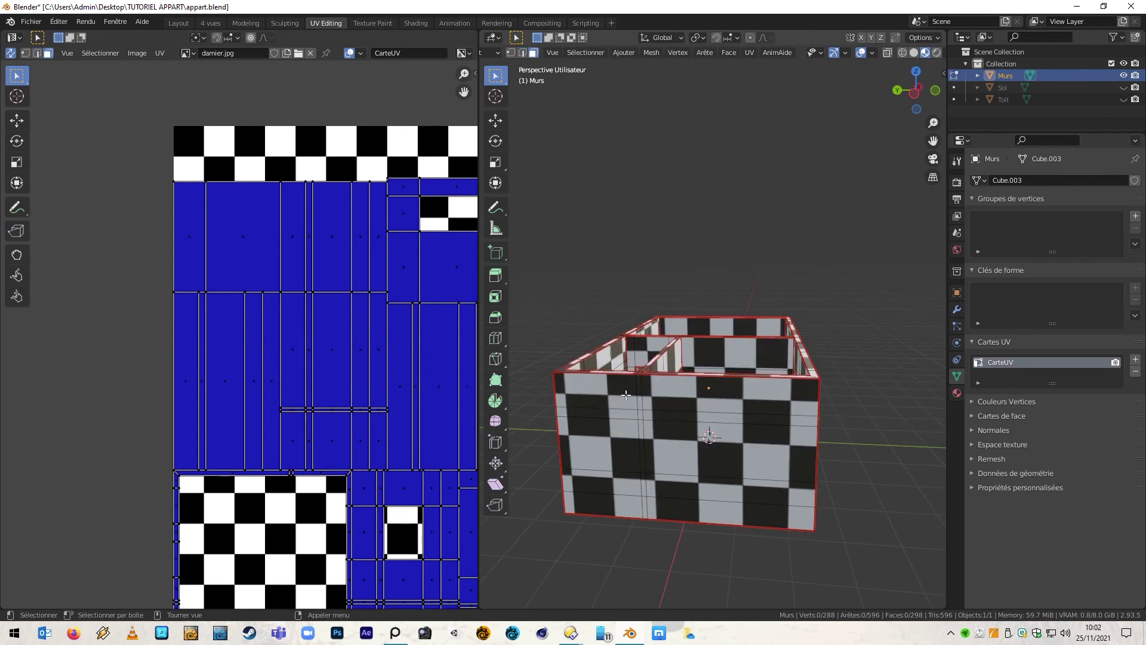
{"action": "left_click", "coordinate": [613, 397]}
{"action": "left_click", "coordinate": [783, 516], "text": "ctrl"}
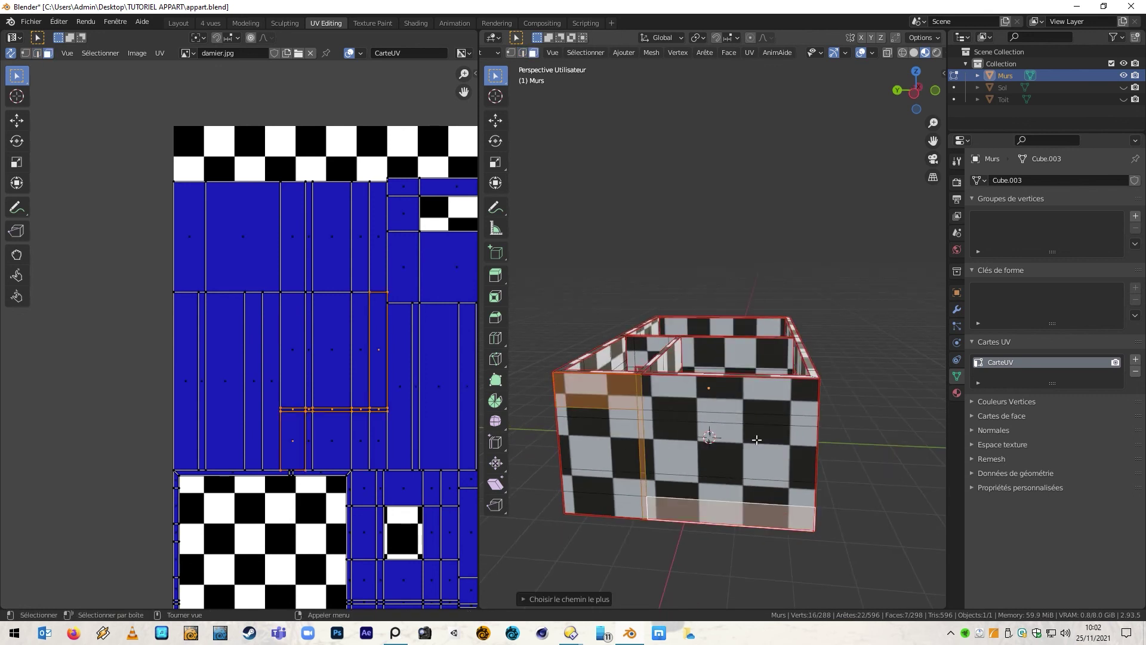
{"action": "key", "text": "l"}
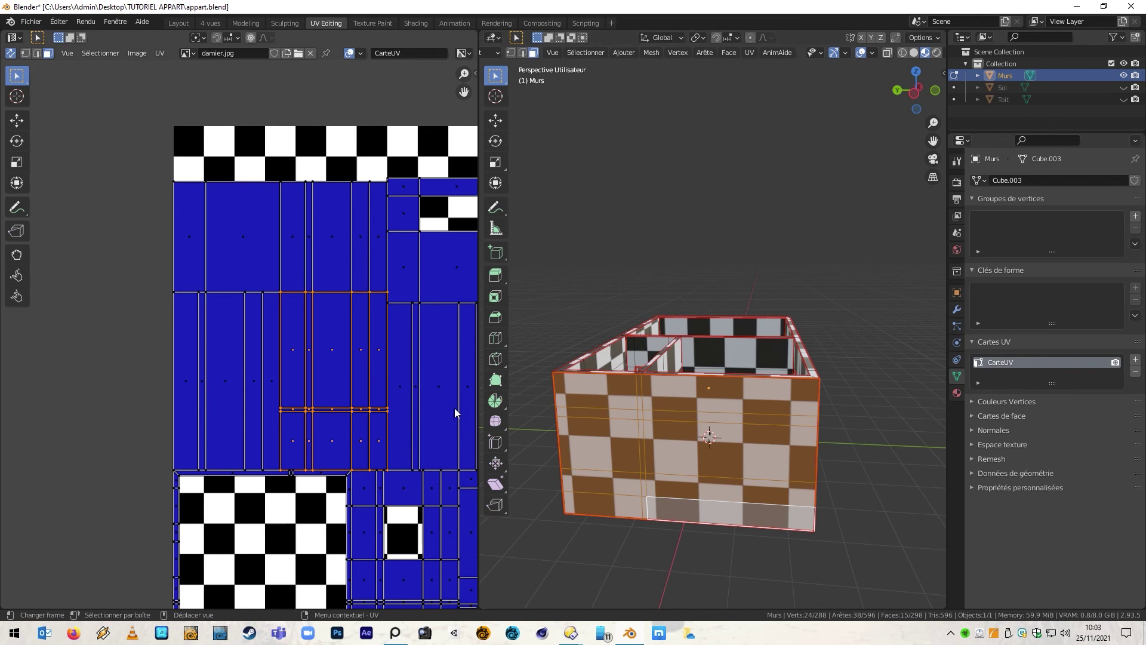
Turn off the stretch display overlay in the UV editor.
{"action": "scroll", "coordinate": [385, 340], "scroll_direction": "down", "scroll_amount": 1}
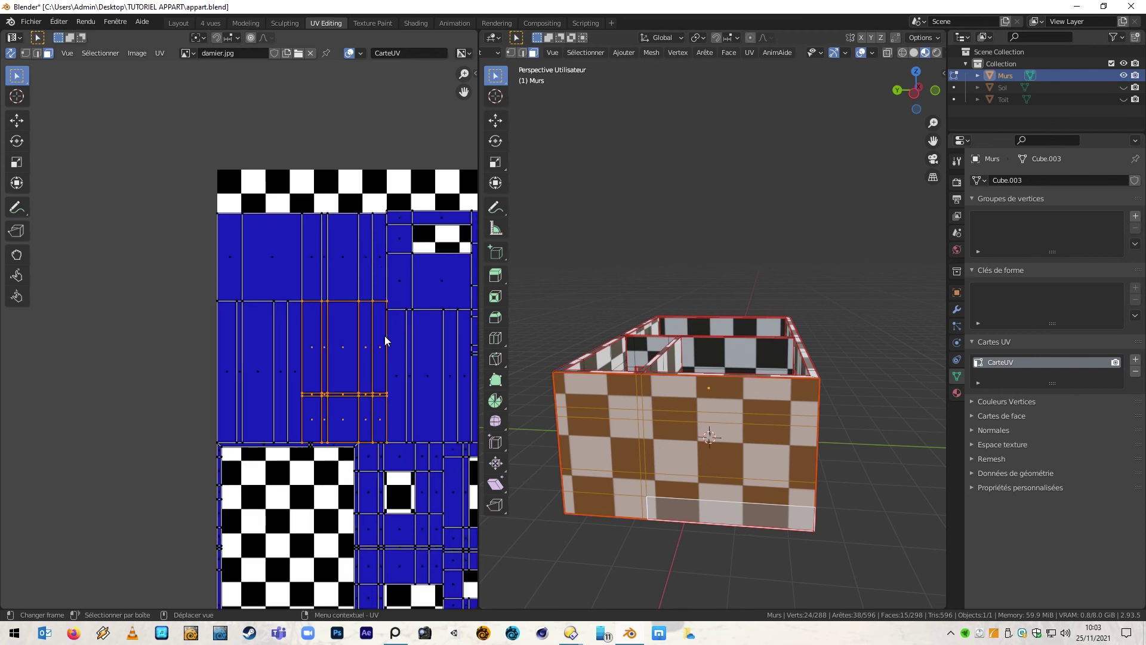
{"action": "left_click", "coordinate": [361, 53]}
{"action": "left_click", "coordinate": [286, 90]}
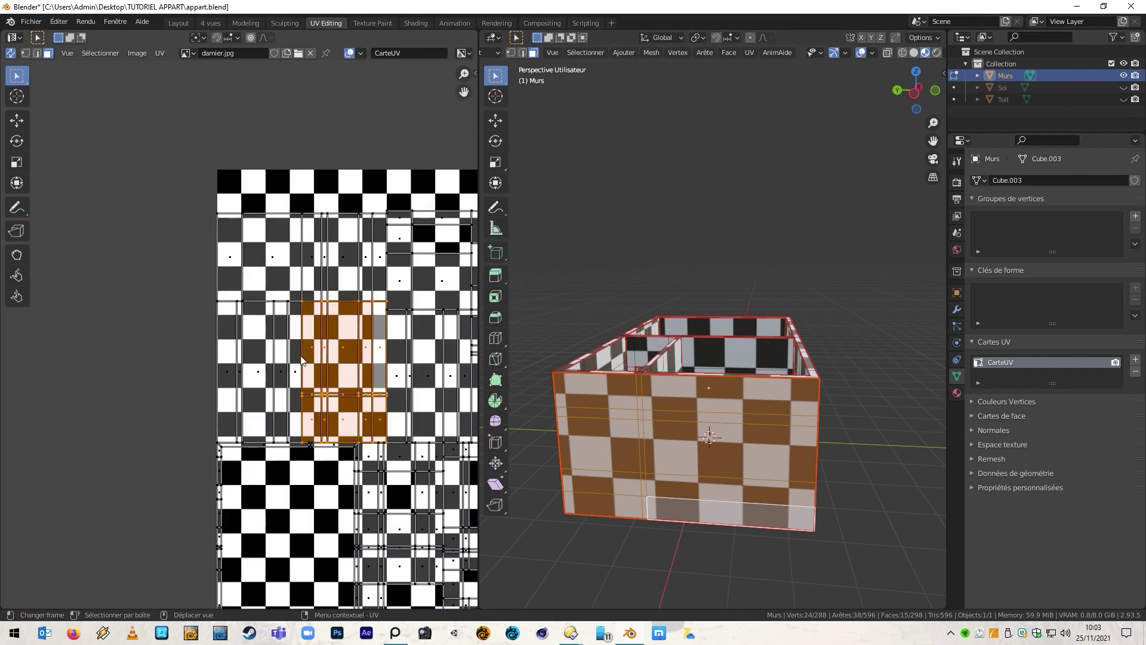
Move the end wall's UV island by about -0.12 horizontally and -0.33 vertically into the empty checker area inside the frame-shaped island.
{"action": "scroll", "coordinate": [343, 400], "scroll_direction": "up", "scroll_amount": 3}
{"action": "scroll", "coordinate": [344, 400], "scroll_direction": "down", "scroll_amount": 2}
{"action": "middle_click_drag", "start_coordinate": [344, 400], "coordinate": [409, 295]}
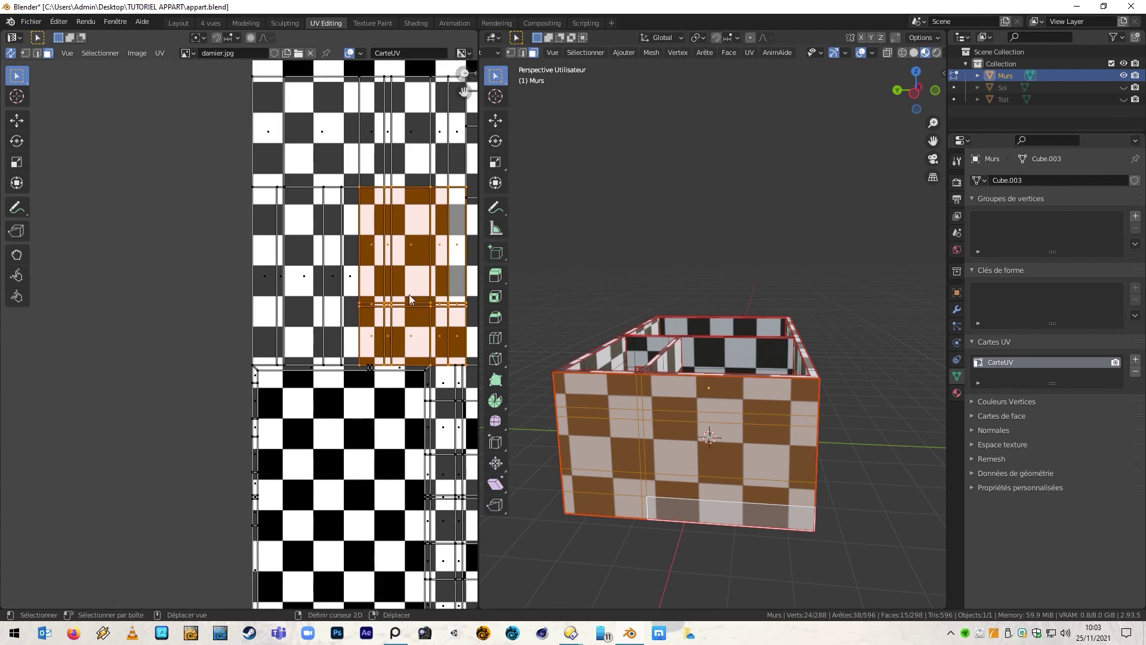
{"action": "key", "text": "g"}
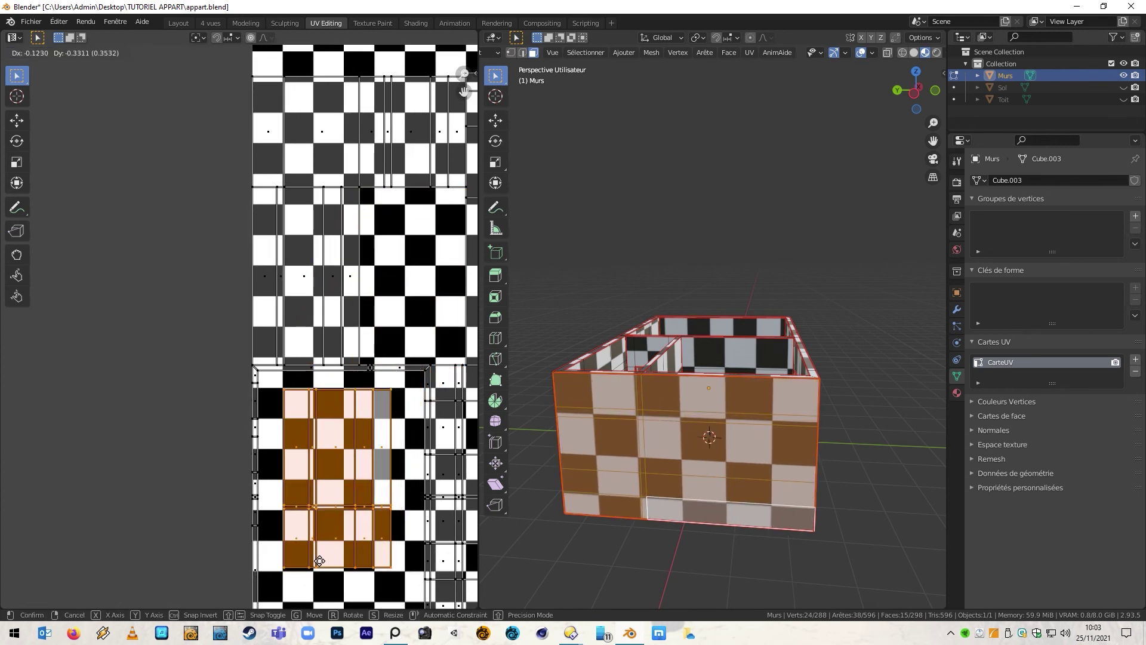
{"action": "left_click", "coordinate": [318, 559]}
Select all outer faces of the wall that has both the door opening and the window, including the strips around the window.
{"action": "mouse_move", "coordinate": [692, 394]}
{"action": "middle_mouse_down"}
{"action": "mouse_move", "coordinate": [628, 395]}
{"action": "mouse_move", "coordinate": [777, 394]}
{"action": "mouse_move", "coordinate": [712, 391]}
{"action": "middle_mouse_up"}
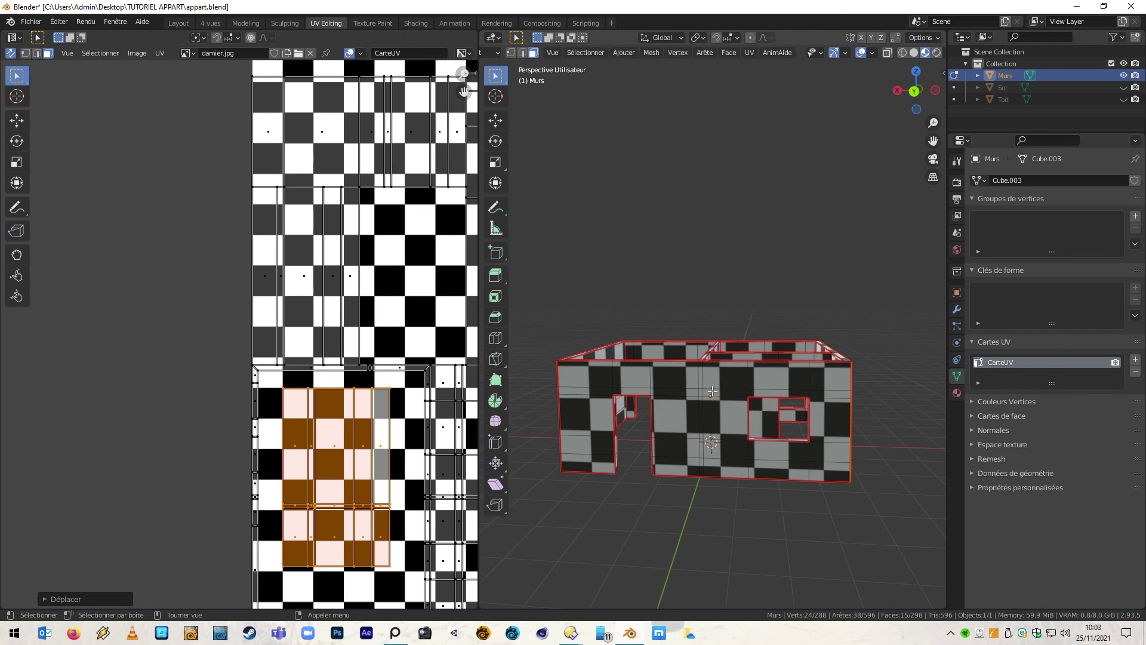
{"action": "left_click", "coordinate": [576, 375], "text": "alt"}
{"action": "left_click", "coordinate": [794, 391], "text": "alt+shift"}
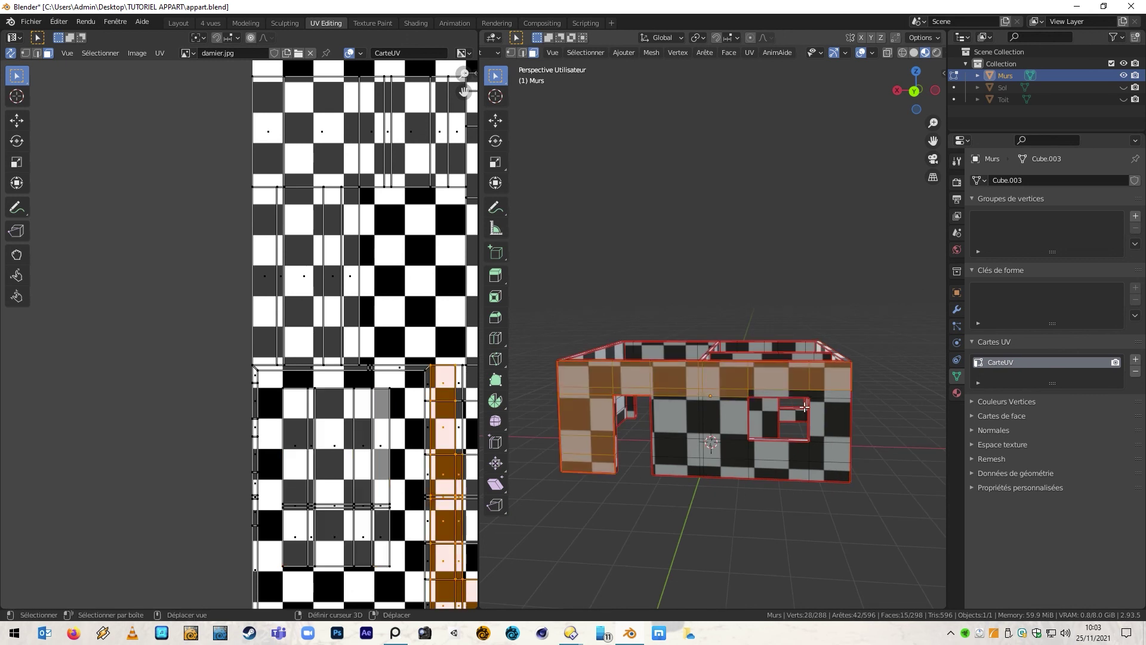
{"action": "left_click", "coordinate": [723, 463], "text": "alt+shift"}
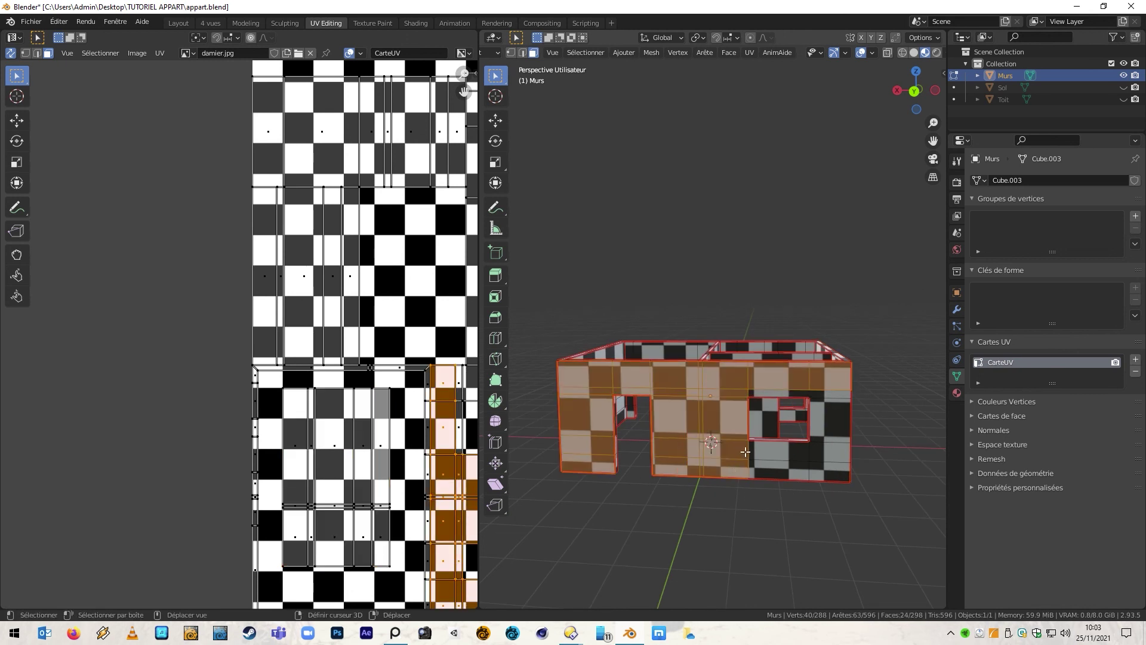
{"action": "left_click", "coordinate": [812, 465], "text": "alt+shift"}
{"action": "left_click", "coordinate": [822, 412], "text": "alt+shift"}
{"action": "left_click_drag", "start_coordinate": [748, 380], "coordinate": [824, 393], "text": "shift"}
Move the UV island of the door-and-window wall out of the layout to just below the checker image.
{"action": "scroll", "coordinate": [296, 286], "scroll_direction": "down", "scroll_amount": 3}
{"action": "scroll", "coordinate": [296, 287], "scroll_direction": "up", "scroll_amount": 2}
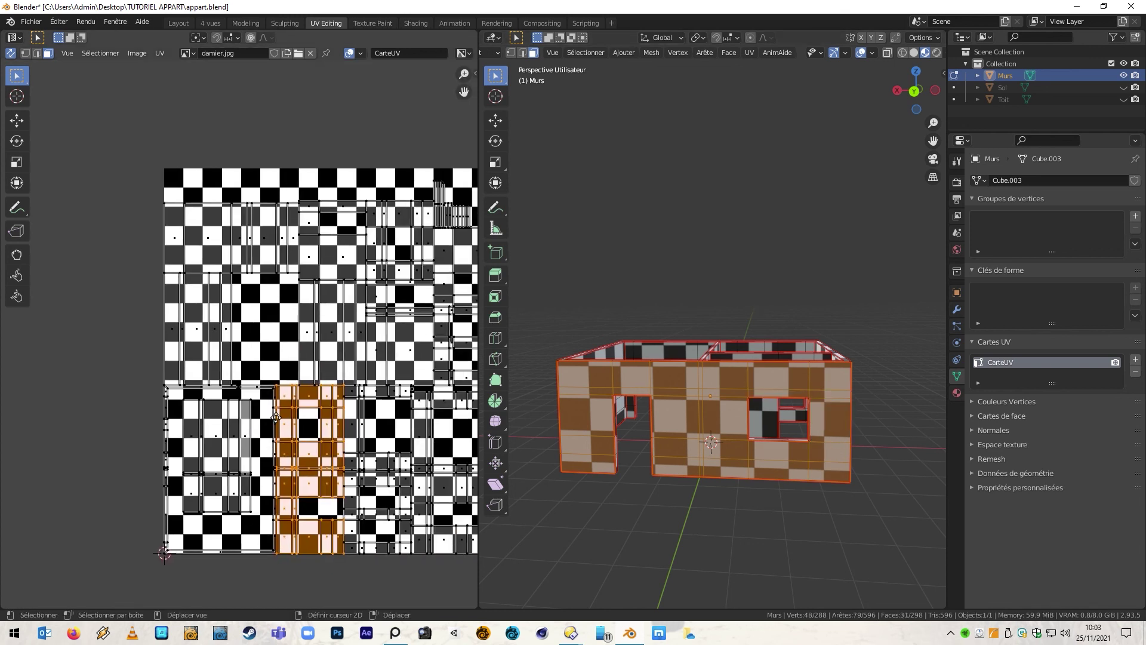
{"action": "left_click_drag", "start_coordinate": [317, 352], "coordinate": [322, 543]}
{"action": "key", "text": "g"}
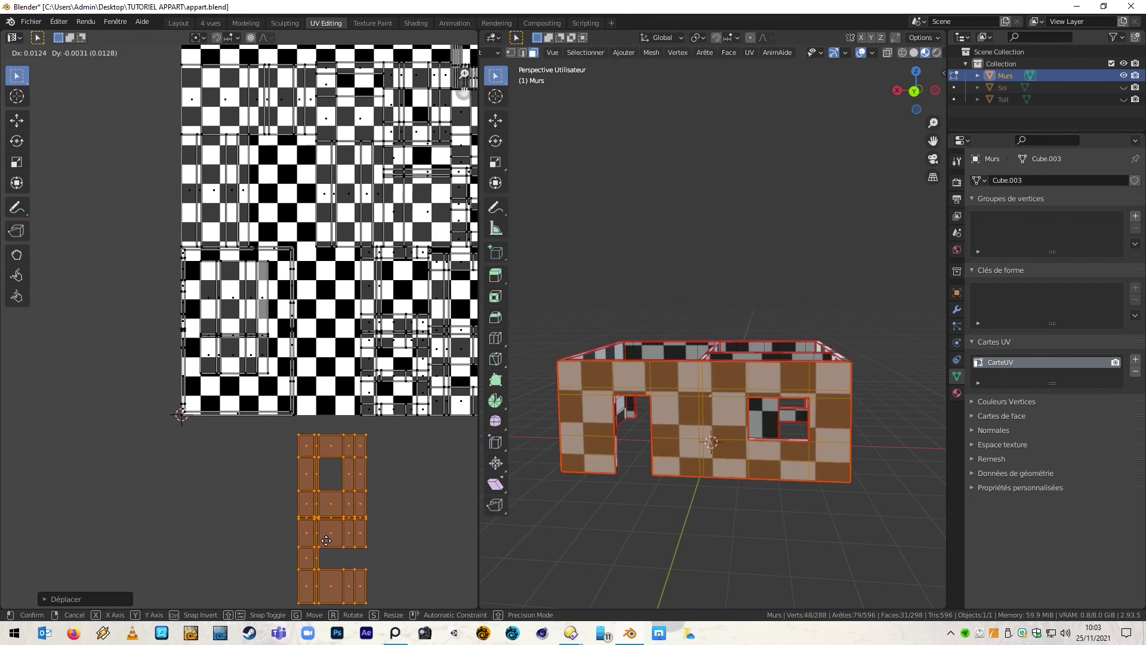
{"action": "left_click", "coordinate": [324, 542]}
Examine how the checker pattern meets at the outer wall corners and clear the face selection.
{"action": "middle_click_drag", "start_coordinate": [645, 455], "coordinate": [707, 464]}
{"action": "scroll", "coordinate": [687, 447], "scroll_direction": "up", "scroll_amount": 5}
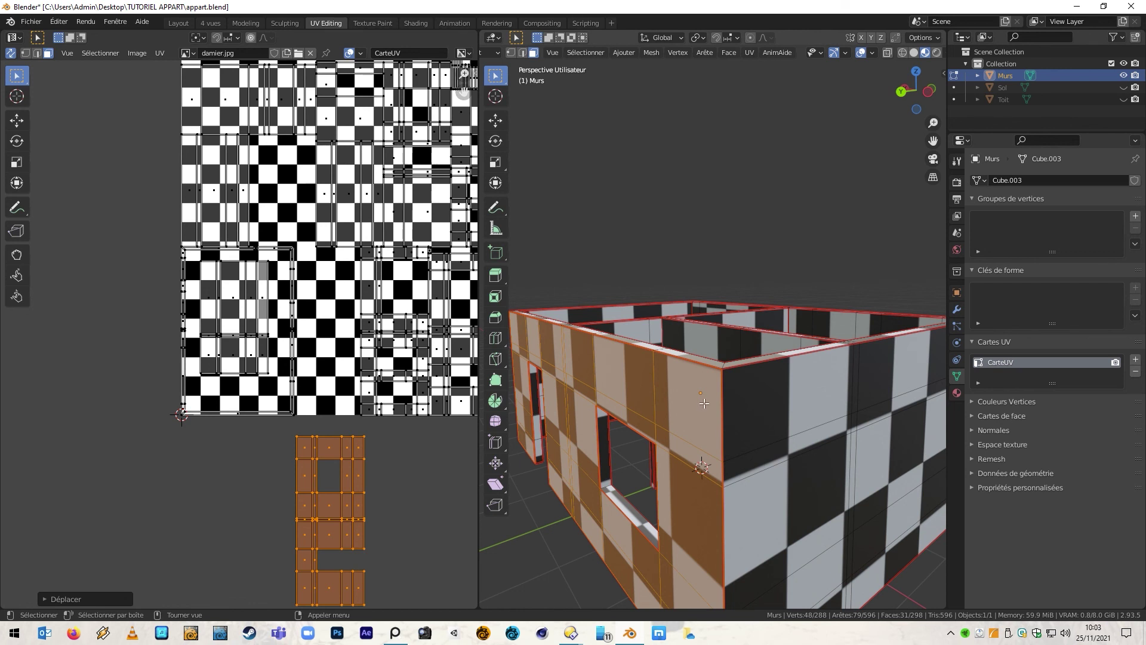
{"action": "left_click", "coordinate": [428, 467]}
{"action": "scroll", "coordinate": [429, 468], "scroll_direction": "down", "scroll_amount": 3}
{"action": "middle_click_drag", "start_coordinate": [729, 381], "coordinate": [691, 376]}
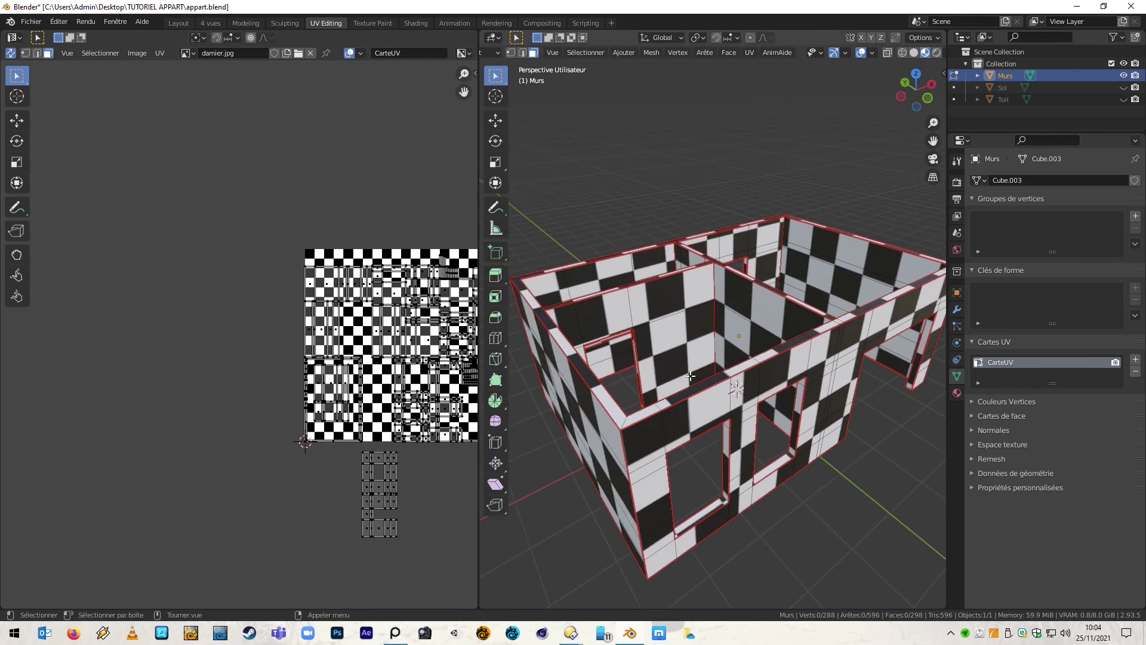